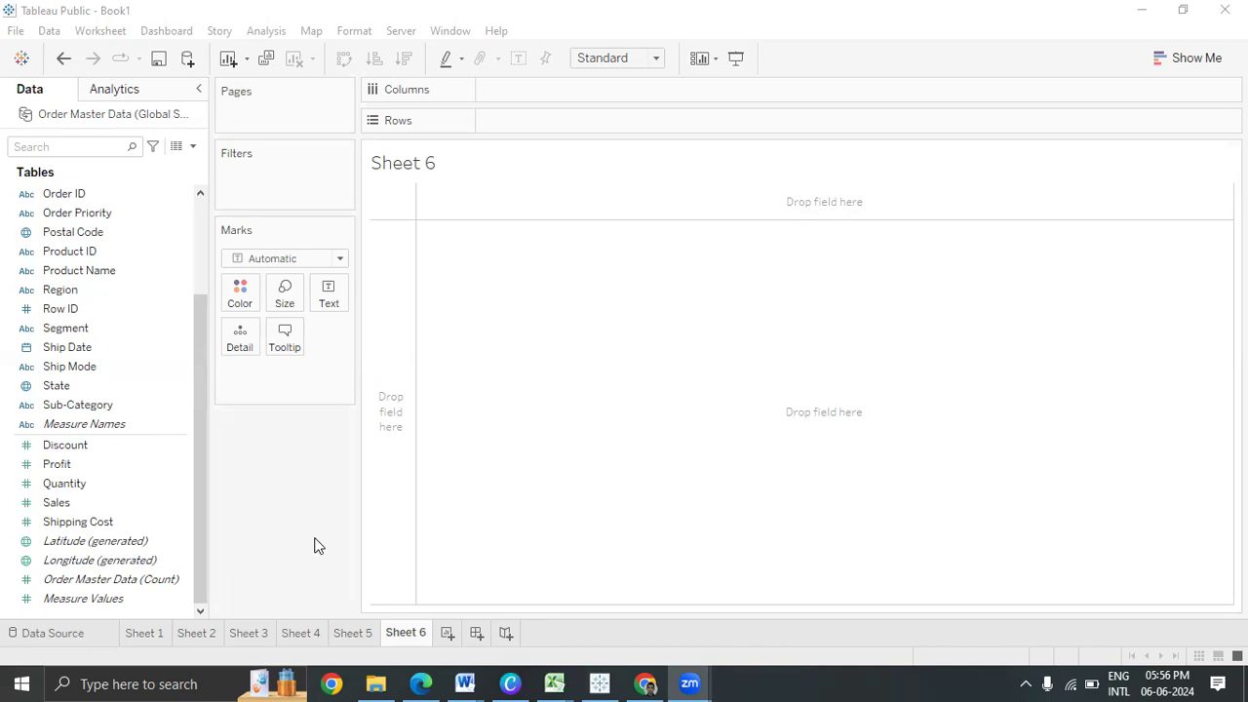
Briefly show the desktop, then return to Tableau and browse the data pane's location fields
key("super+d")
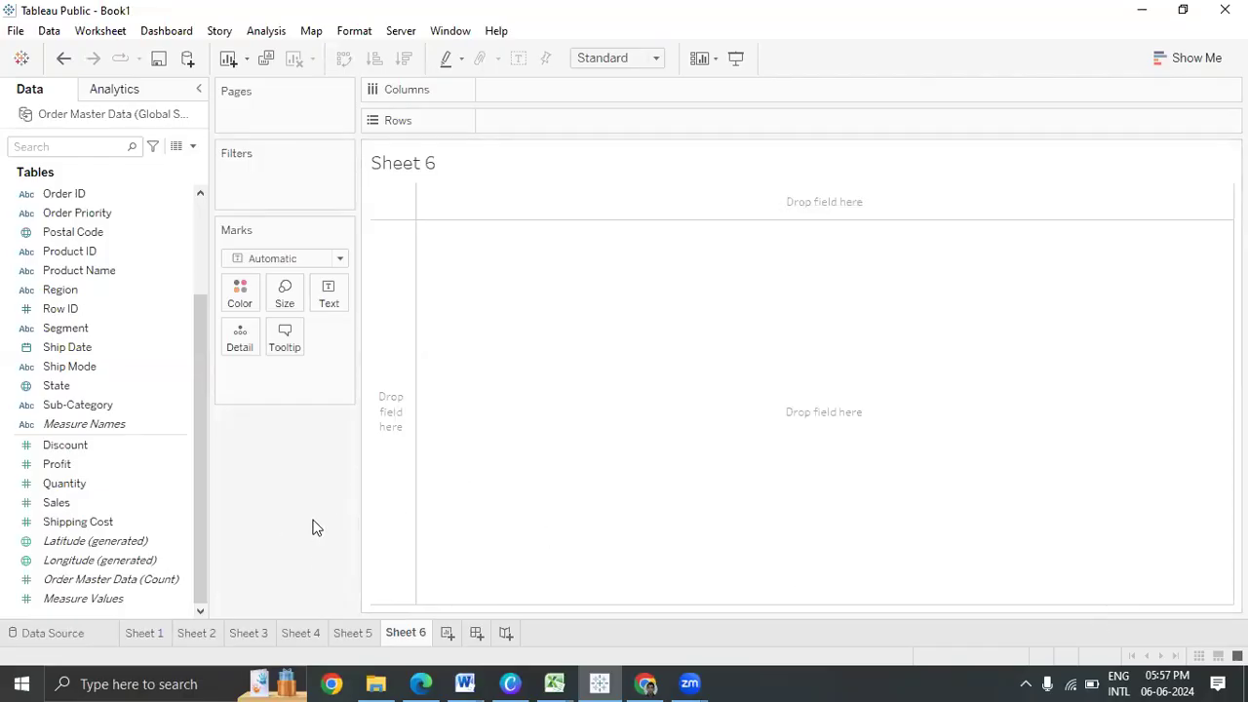
scroll(82, 390, "up", 3)
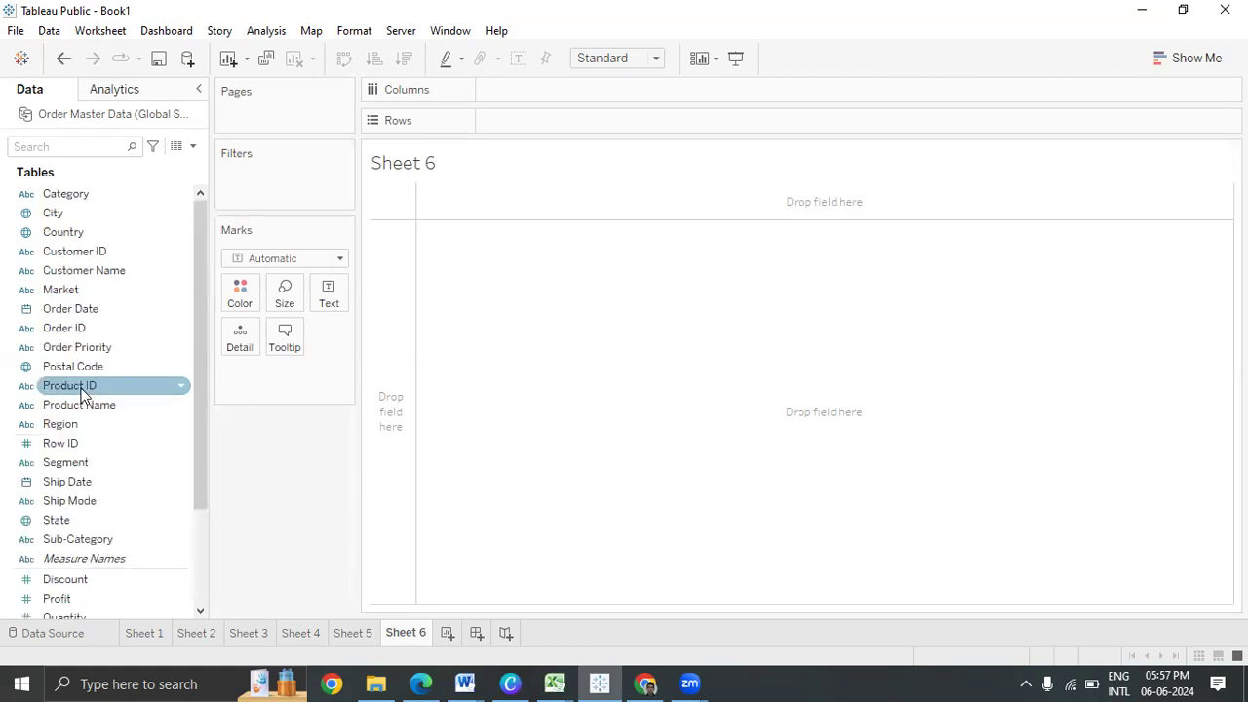
left_click(91, 252)
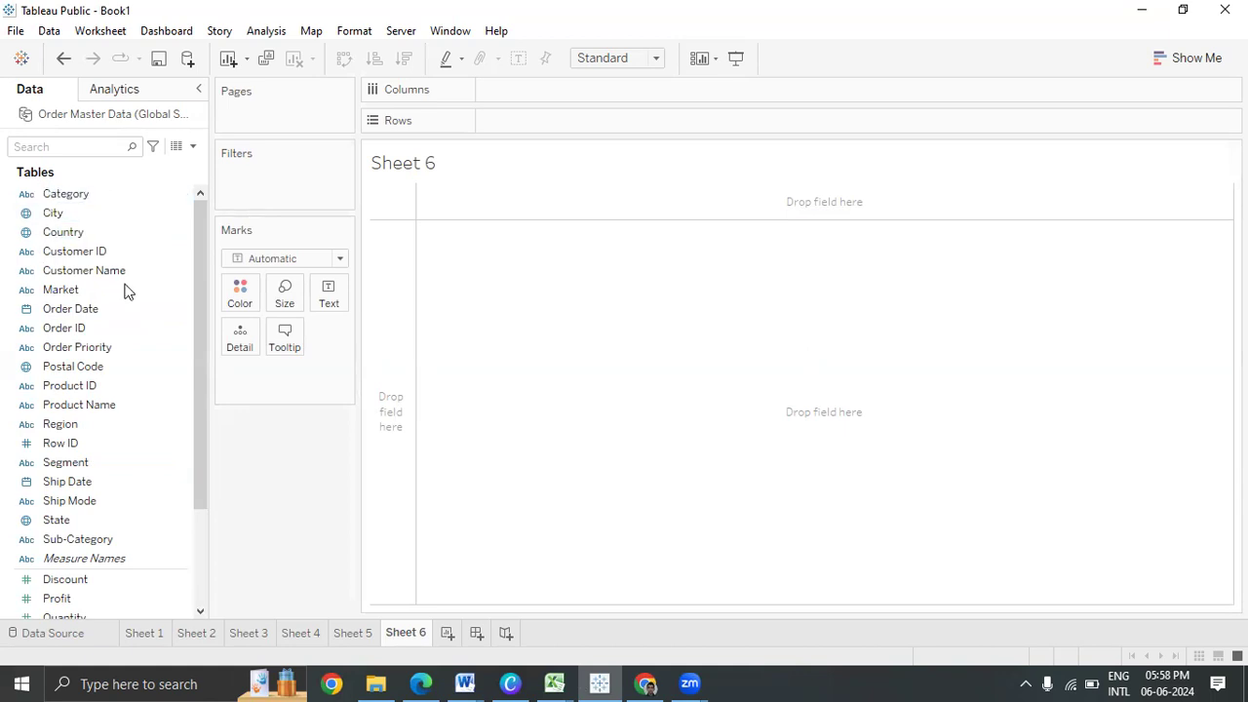
left_click(79, 541)
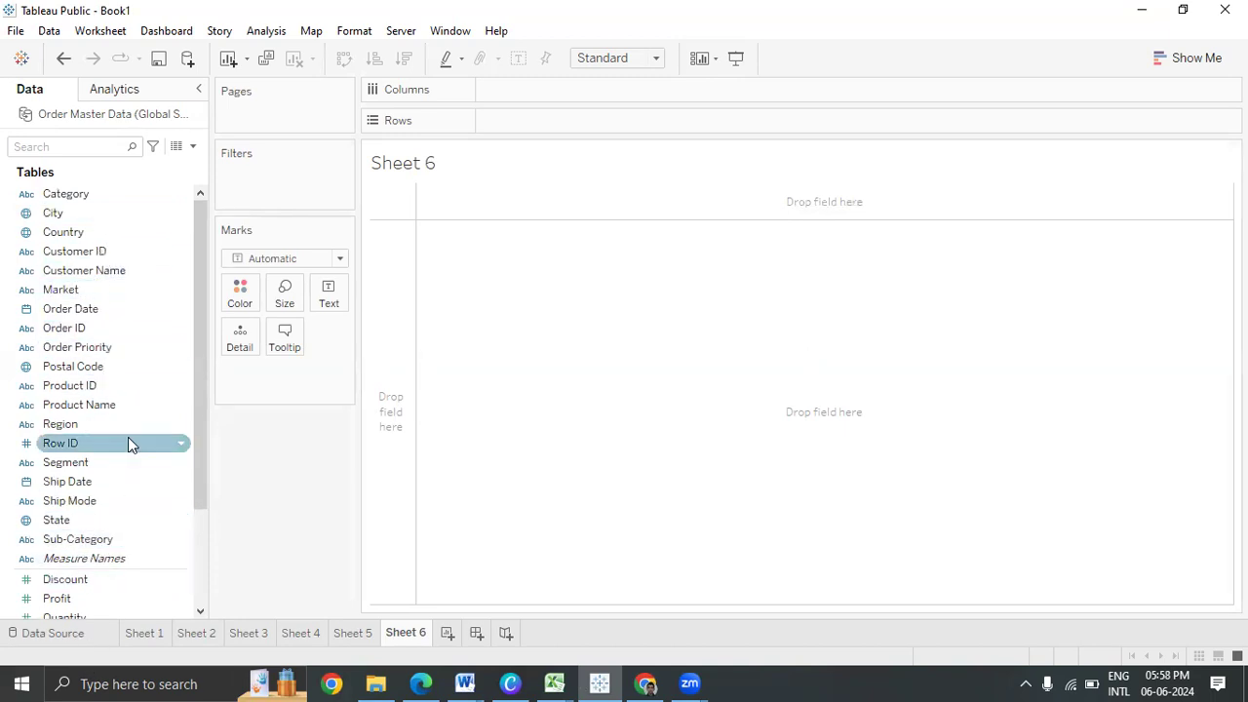
scroll(129, 443, "down", 3)
scroll(130, 443, "up", 3)
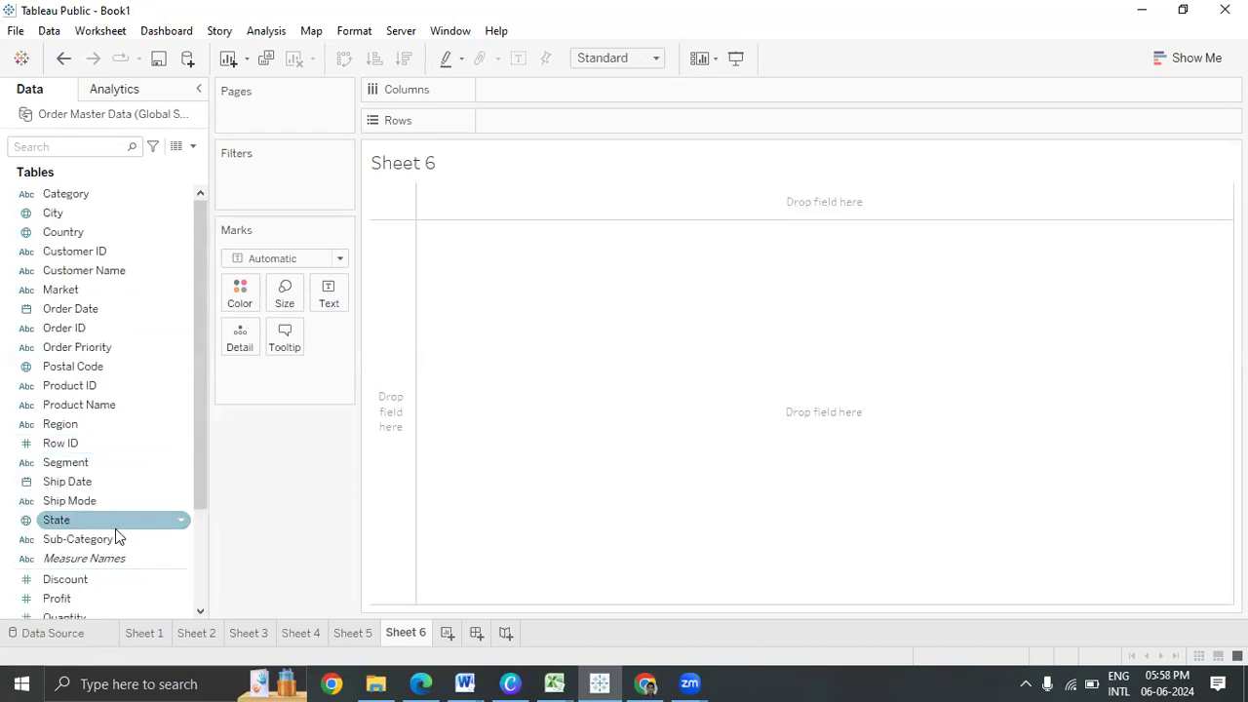
Combine State with Country into the 'Location Fields' hierarchy and add City and Postal Code
left_click_drag(116, 527, 131, 230)
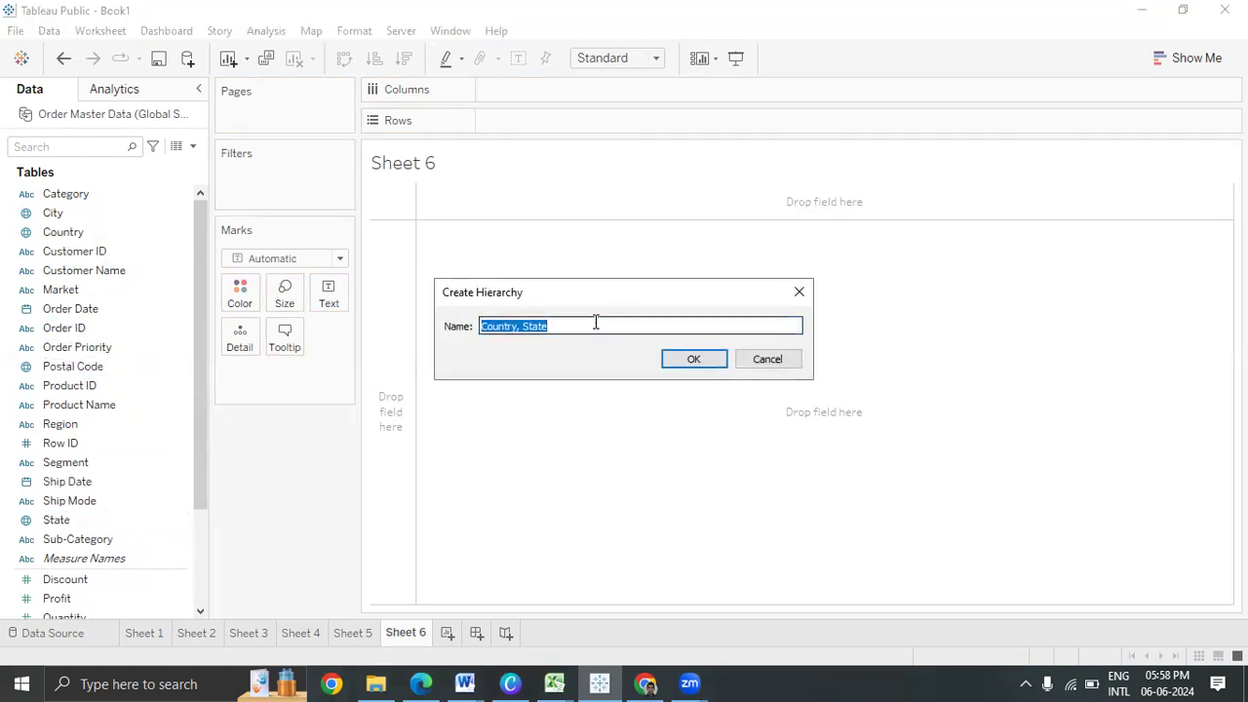
type("Locatio")
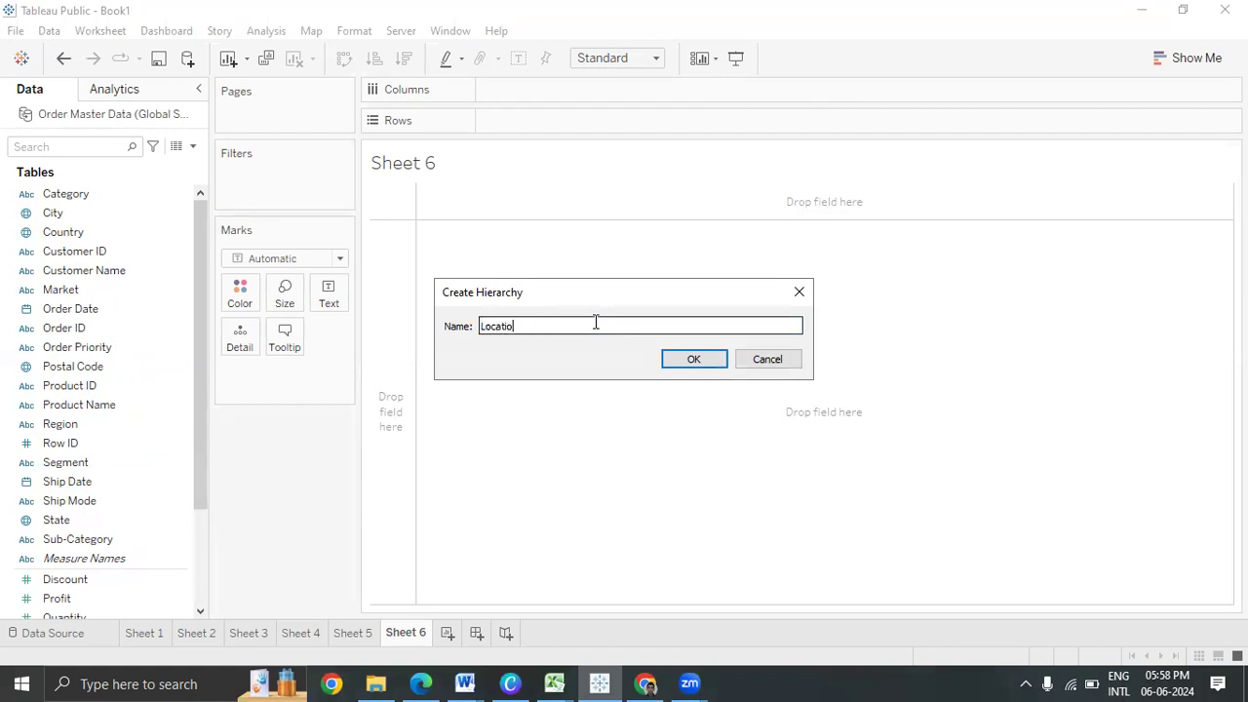
type("n Fields")
left_click(719, 365)
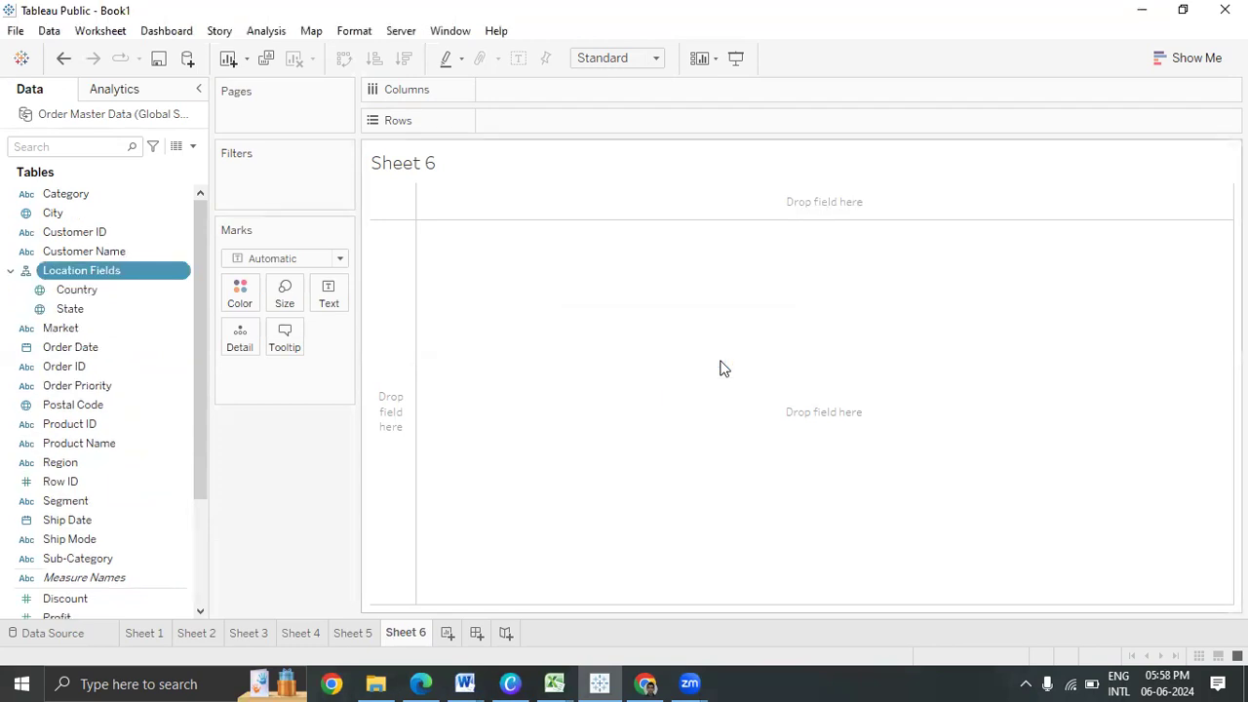
left_click_drag(115, 210, 115, 327)
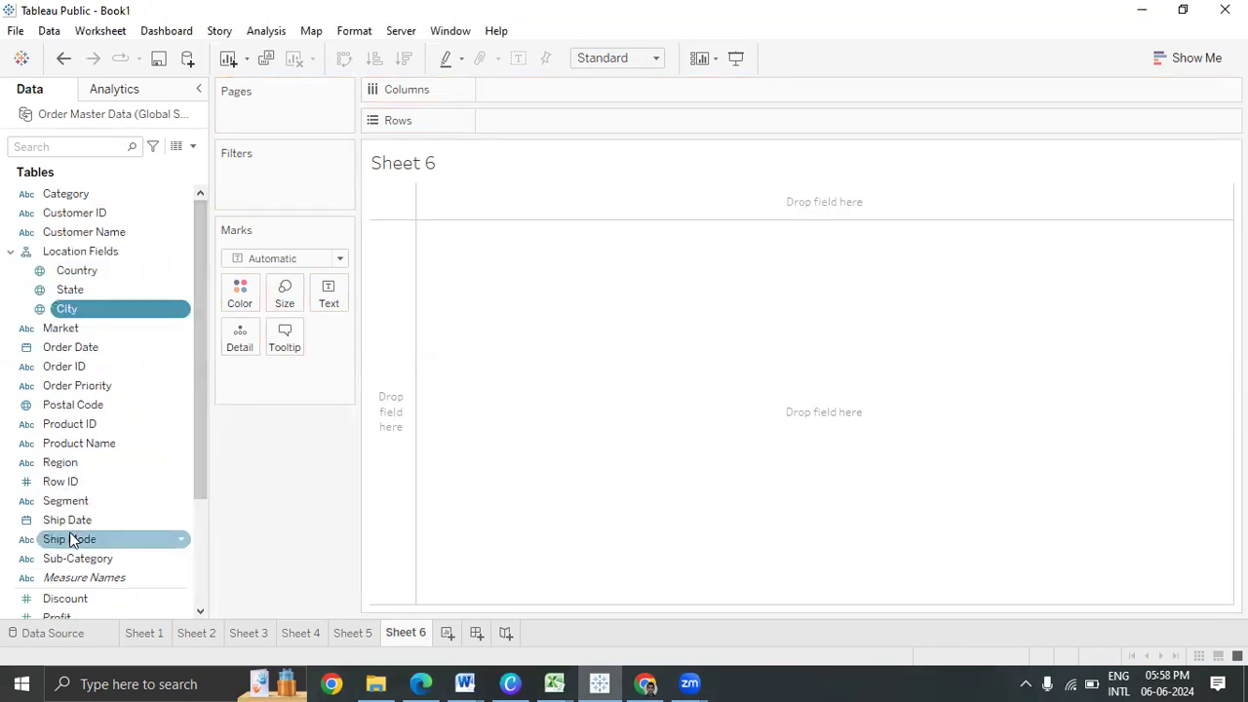
left_click_drag(156, 410, 111, 326)
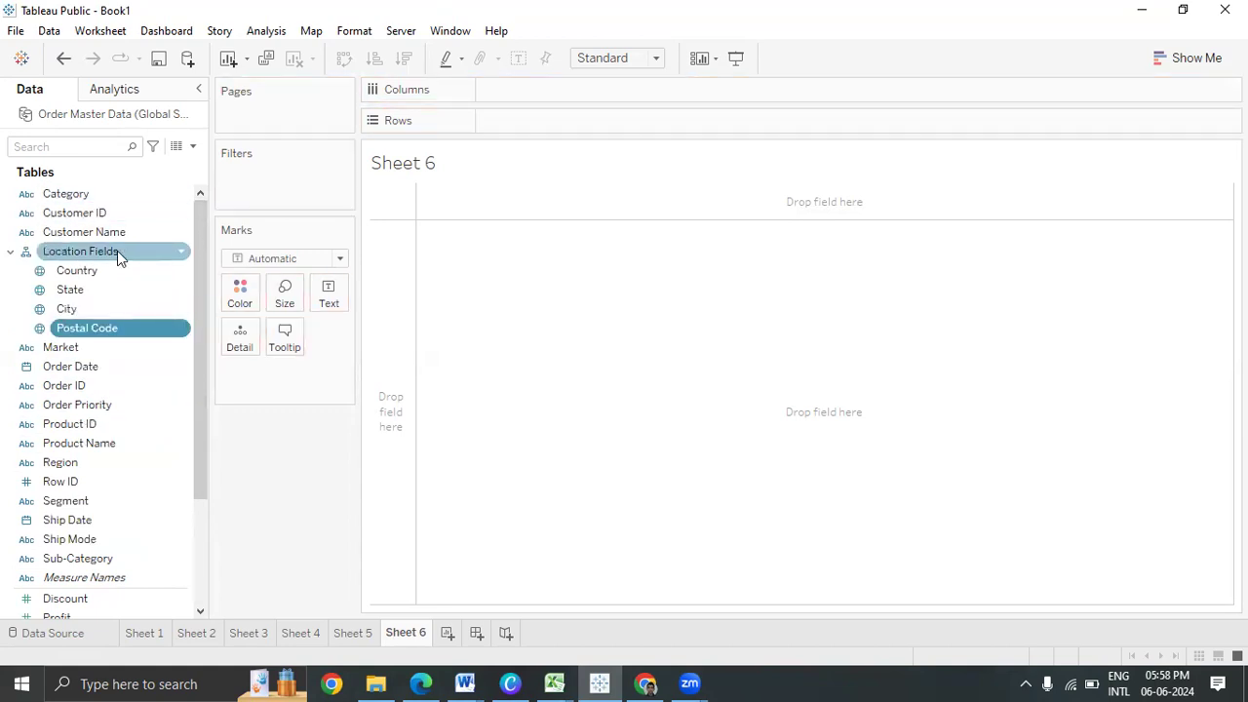
left_click_drag(85, 255, 240, 346)
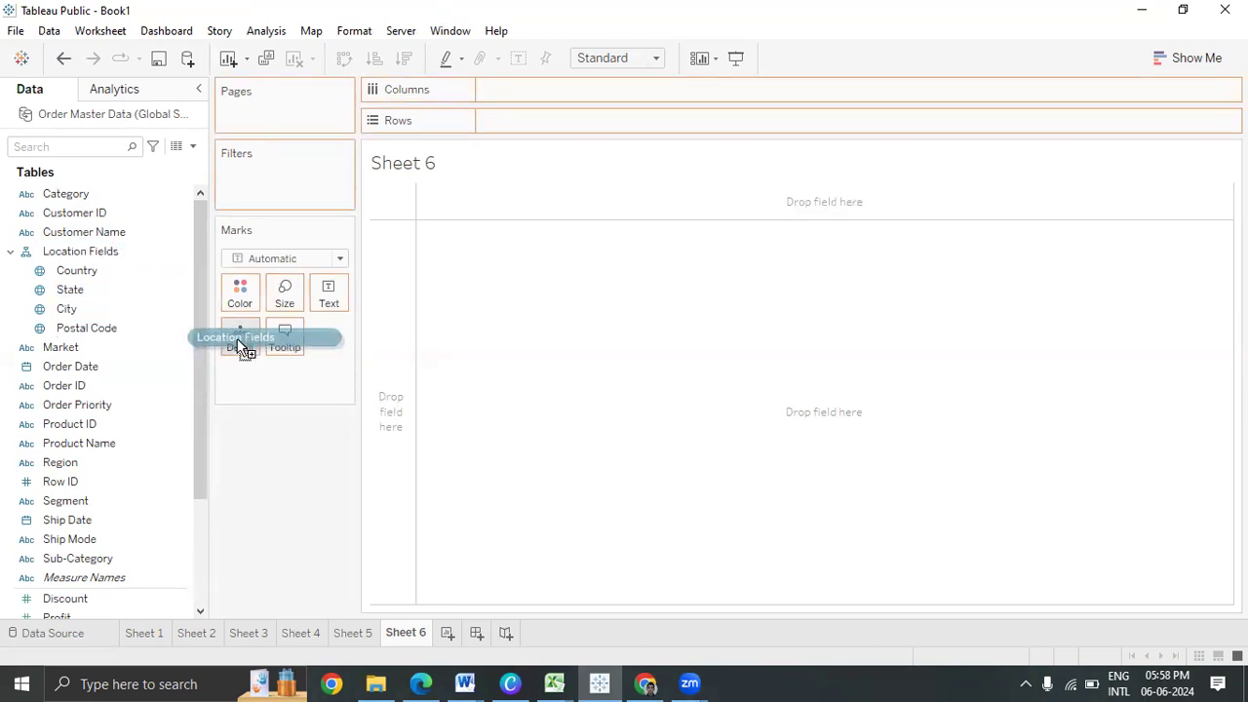
Put Location Fields on Detail to map 9 country points, and drop the Category filter
left_click_drag(240, 346, 240, 348)
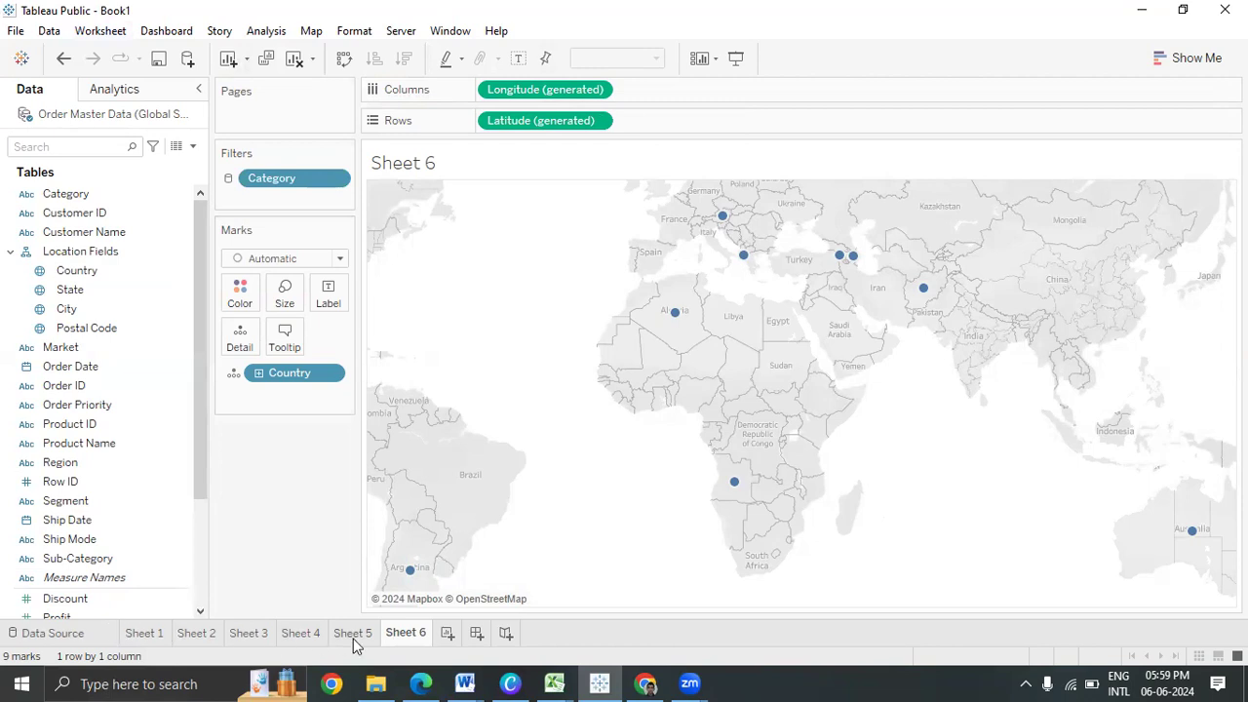
left_click_drag(283, 177, 5, 363)
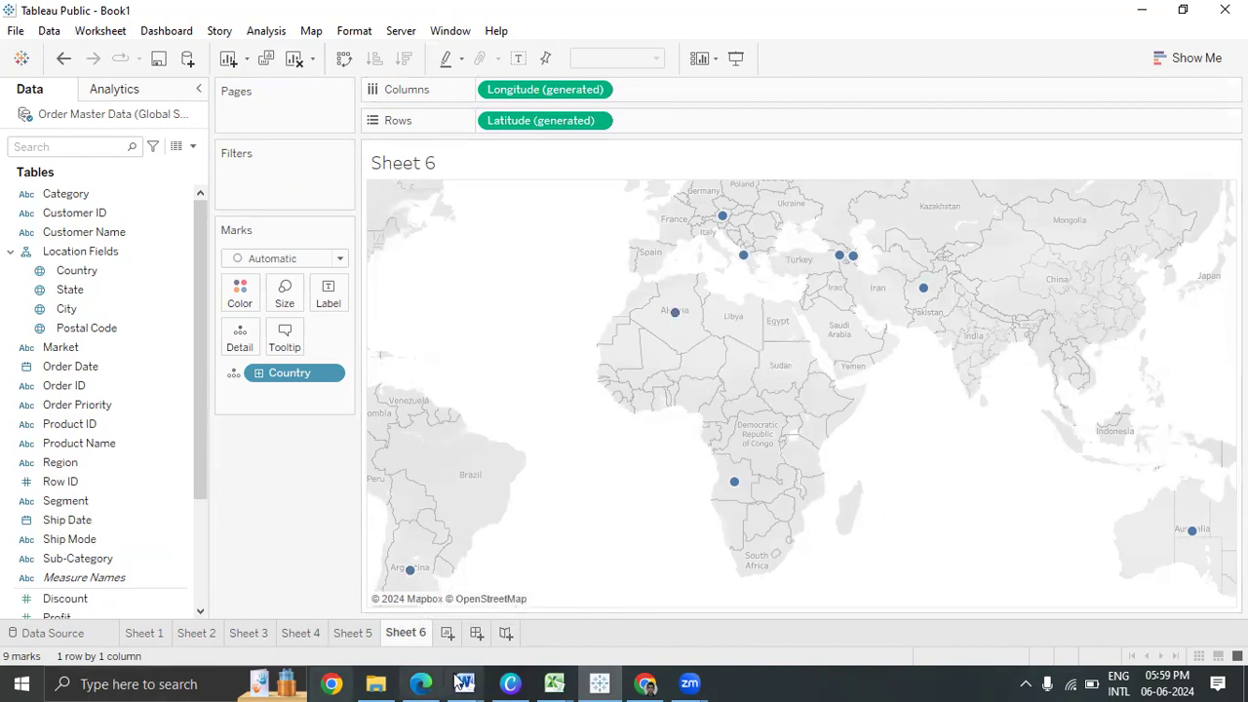
Delete the Country data source filter on the Data Source page and return to Sheet 6
left_click(61, 632)
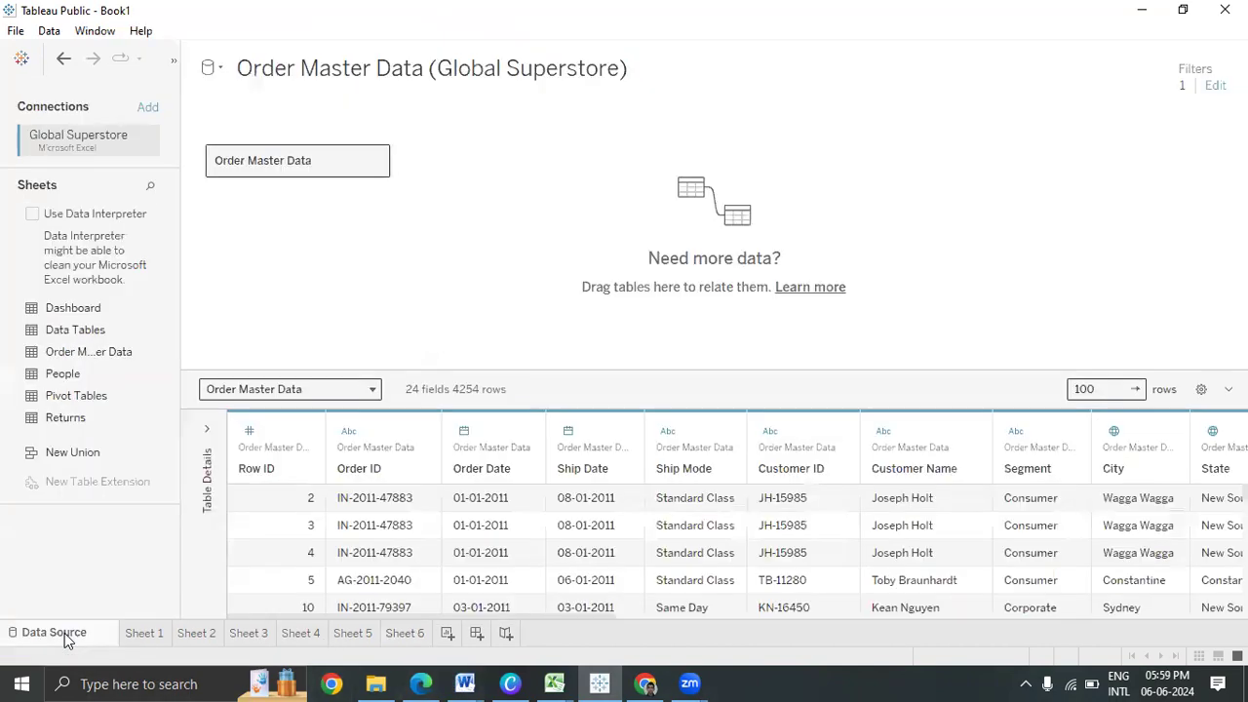
left_click(1214, 86)
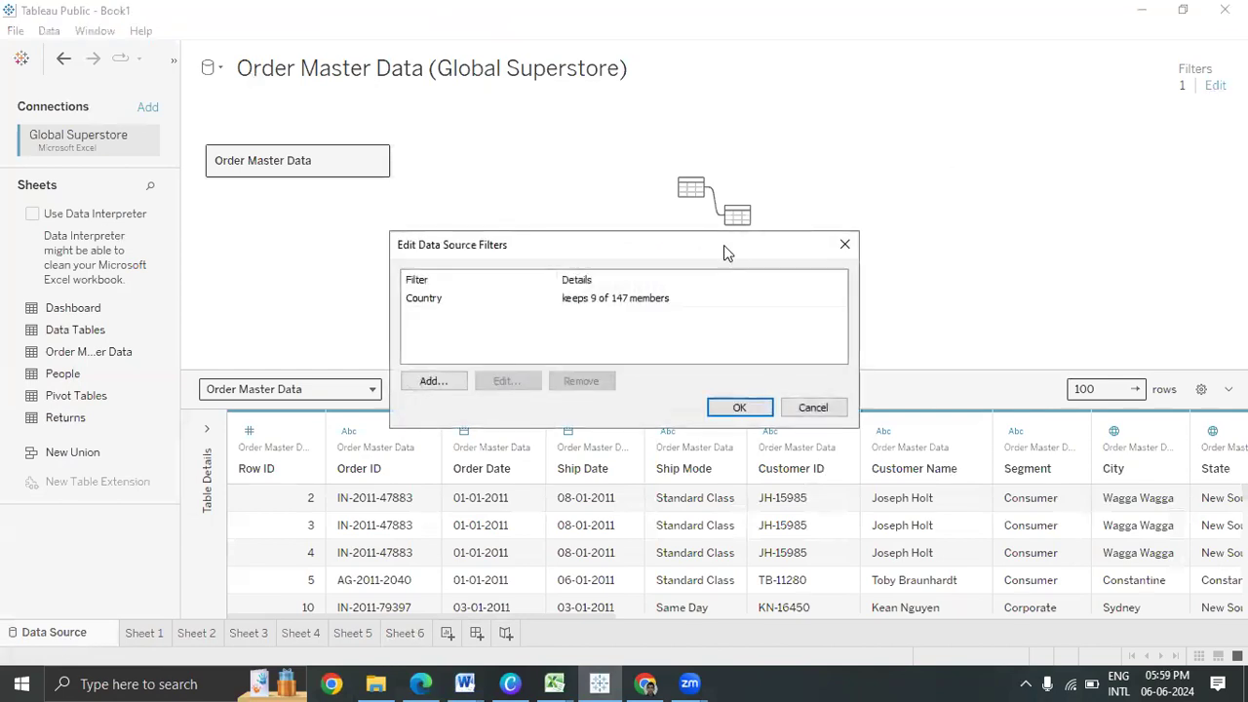
left_click(658, 302)
left_click(590, 389)
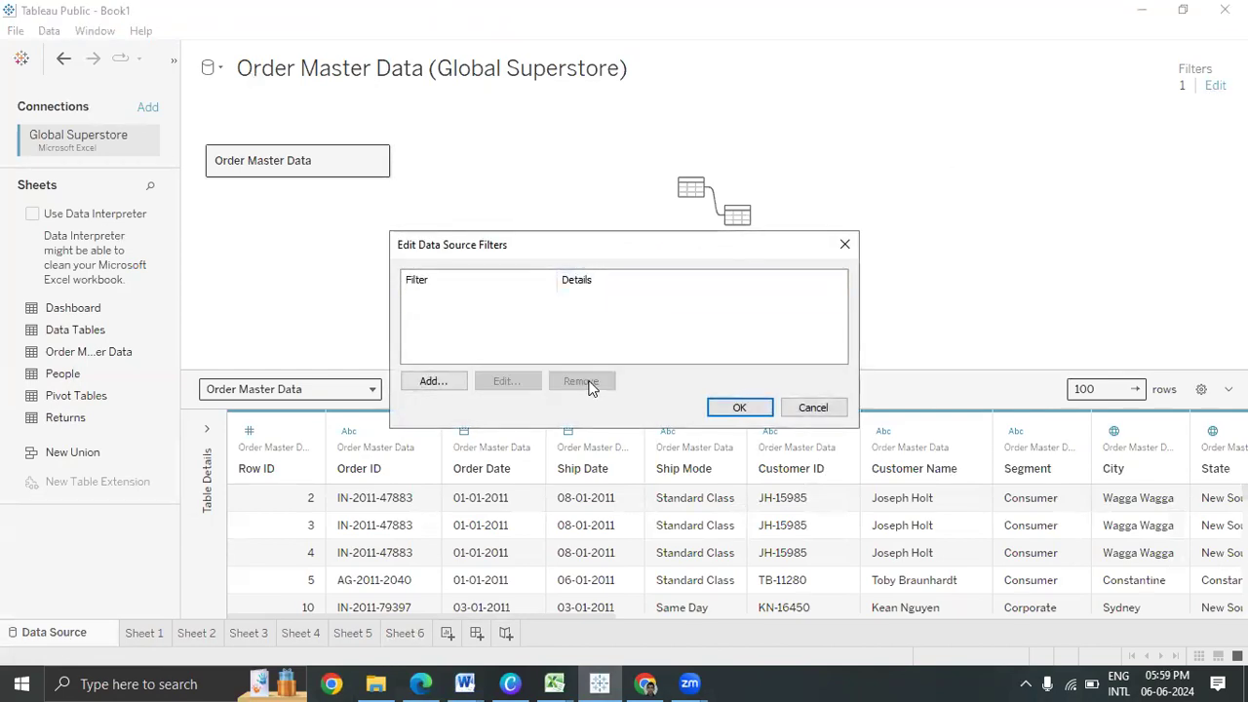
left_click(733, 407)
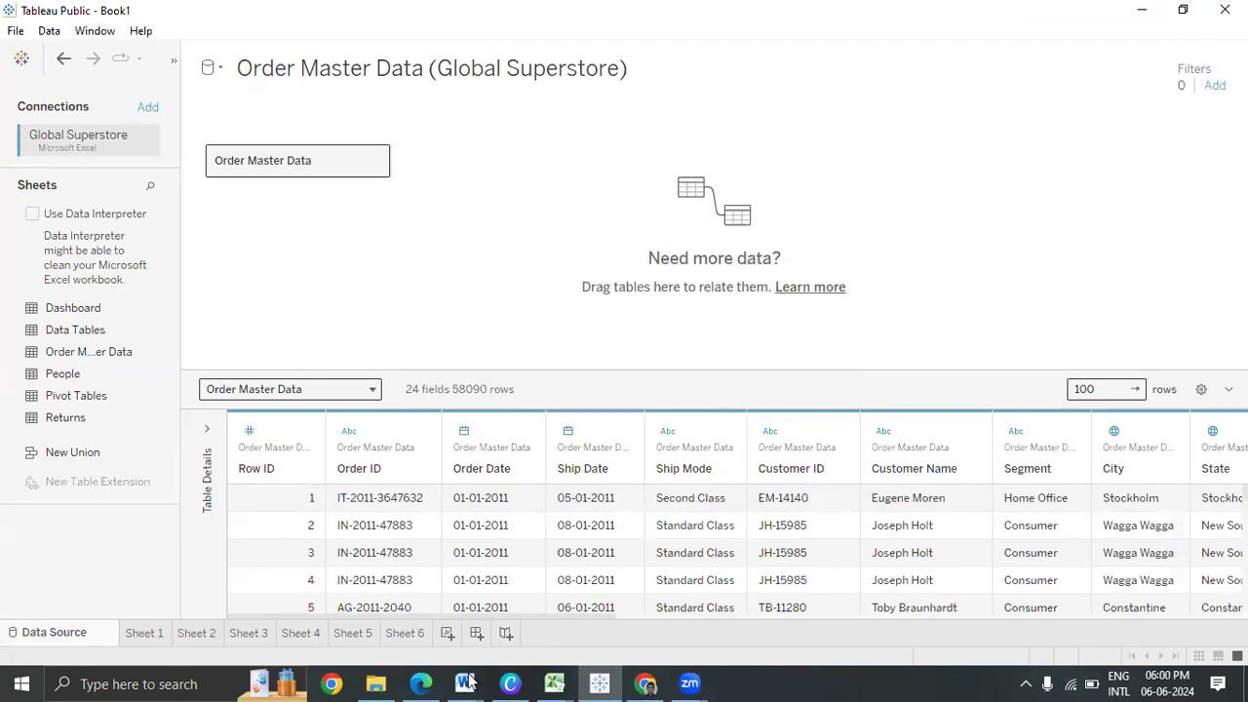
left_click(397, 639)
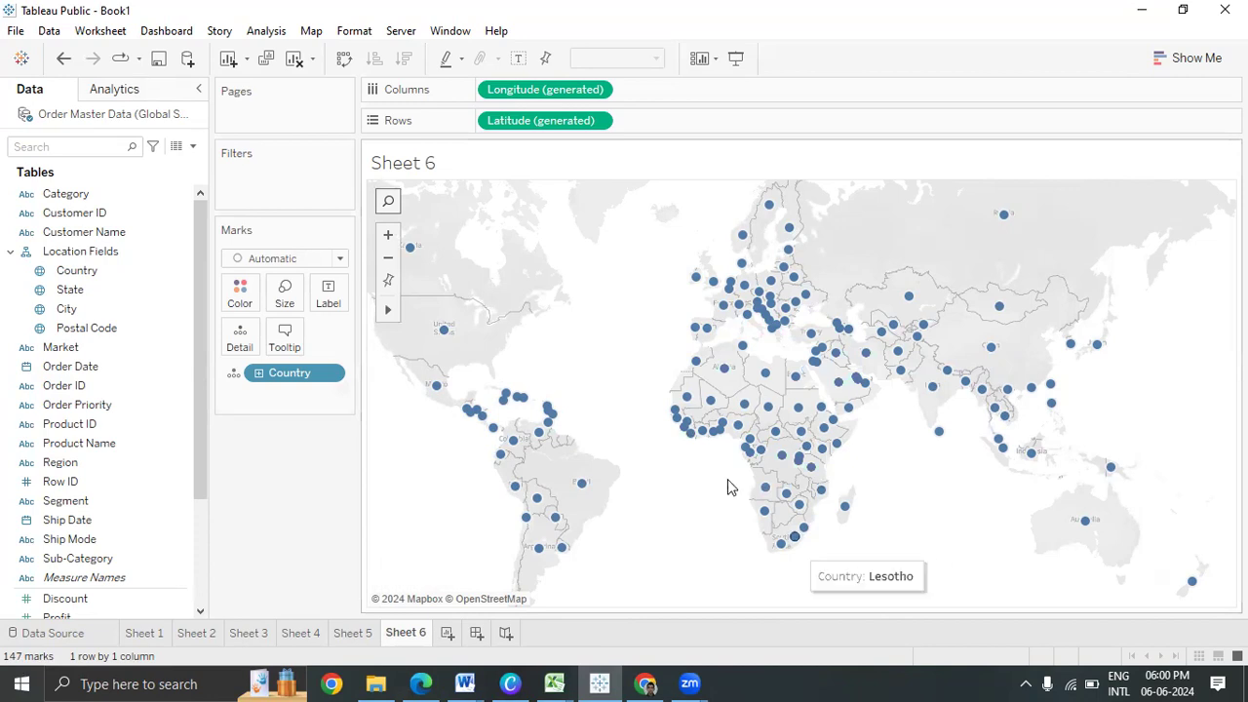
Bring up the map toolbar and start a place search with the magnifier icon
mouse_move(695, 436)
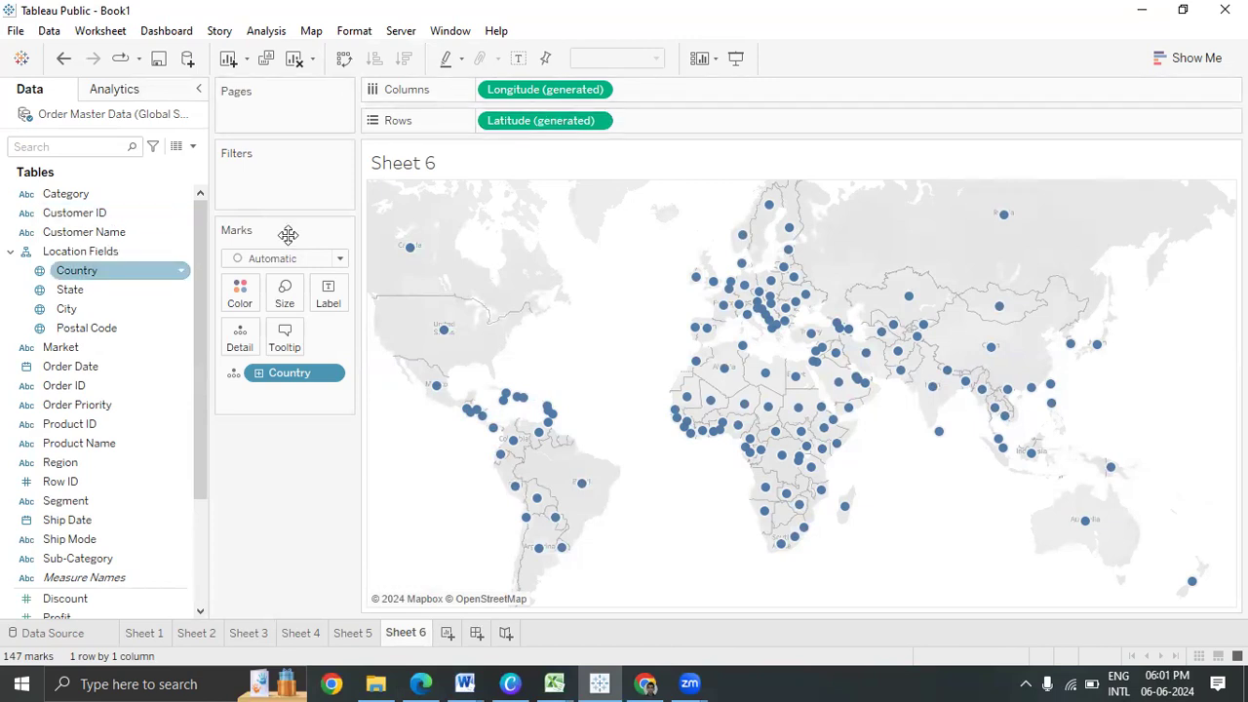
left_click(390, 202)
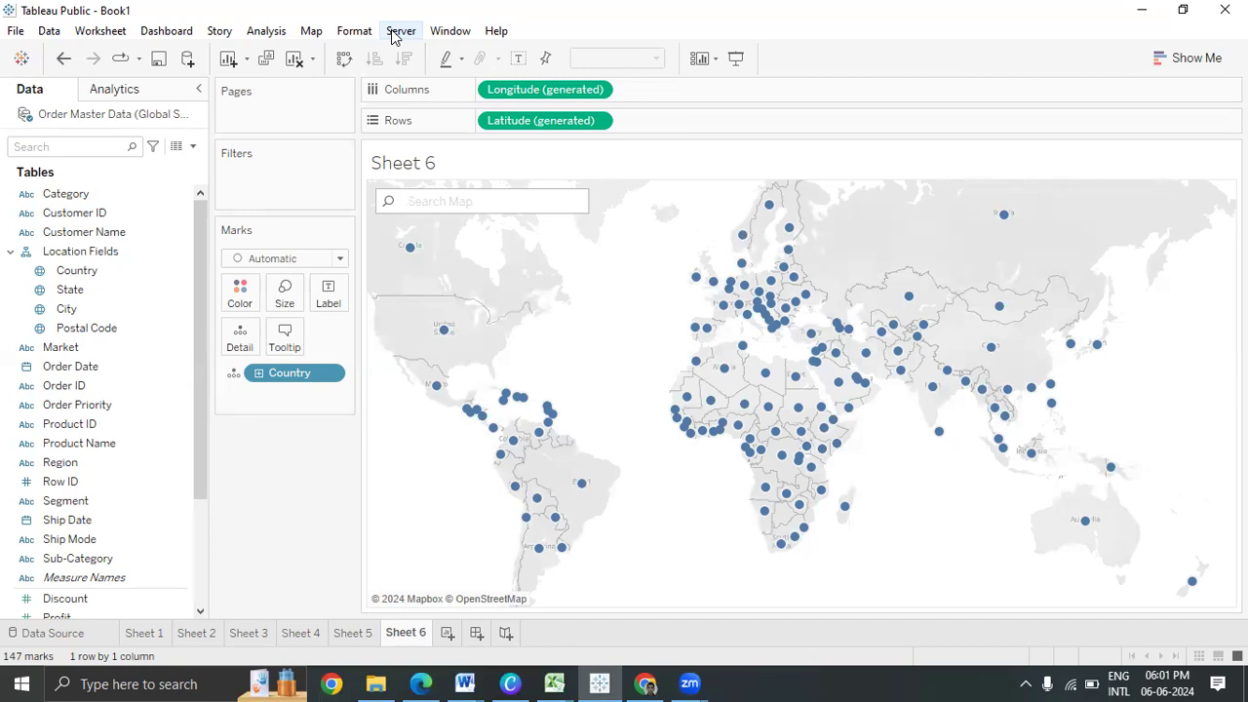
Search the map for '585101, India' and jump there, then select and deselect the Country field
type("585")
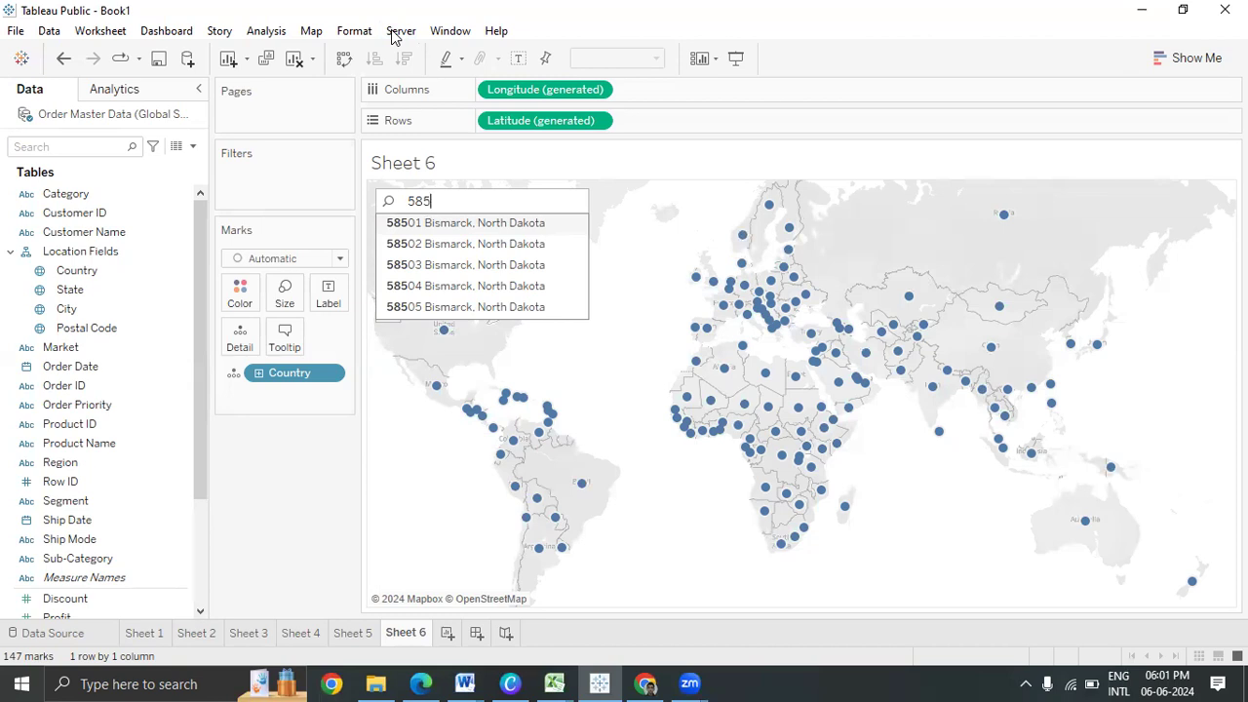
type("1")
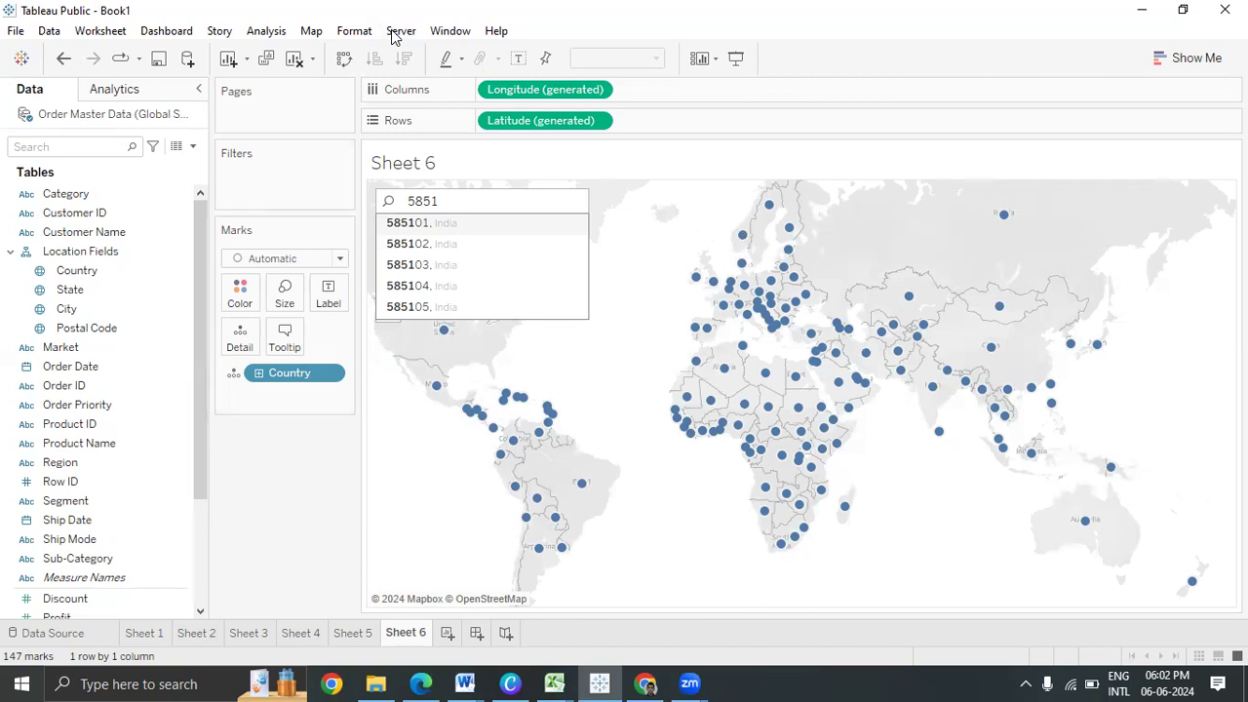
left_click(486, 223)
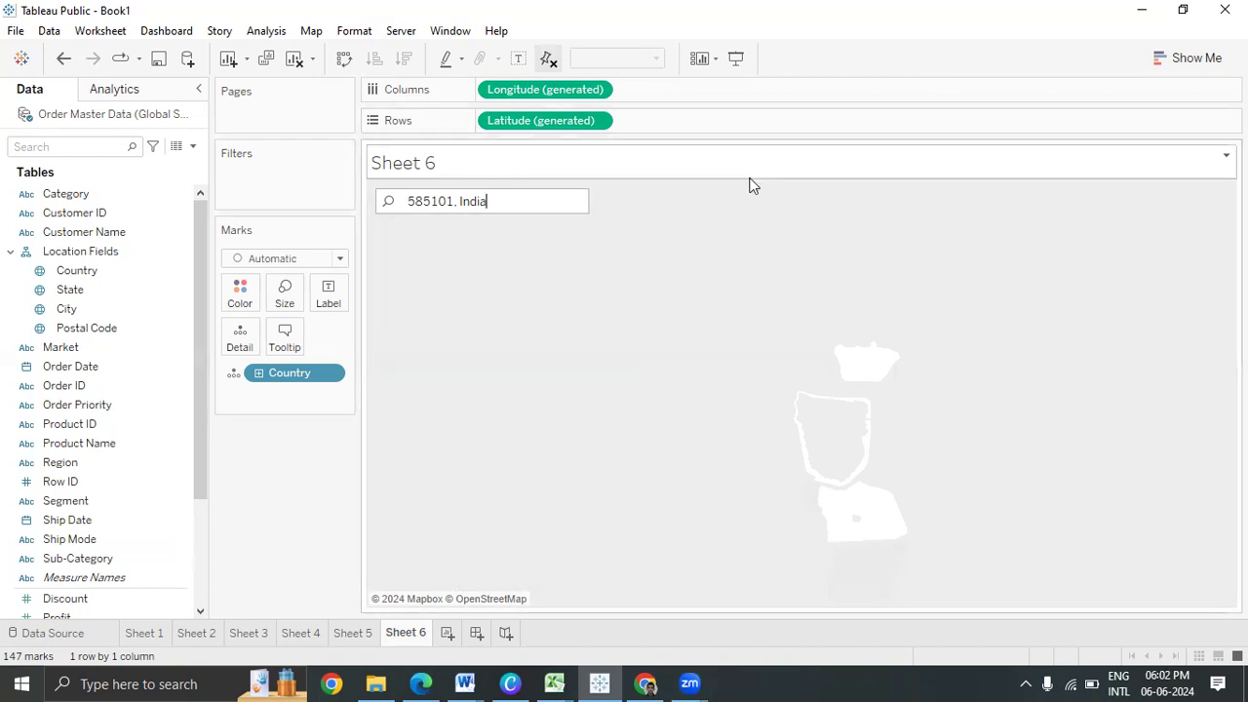
left_click(88, 272)
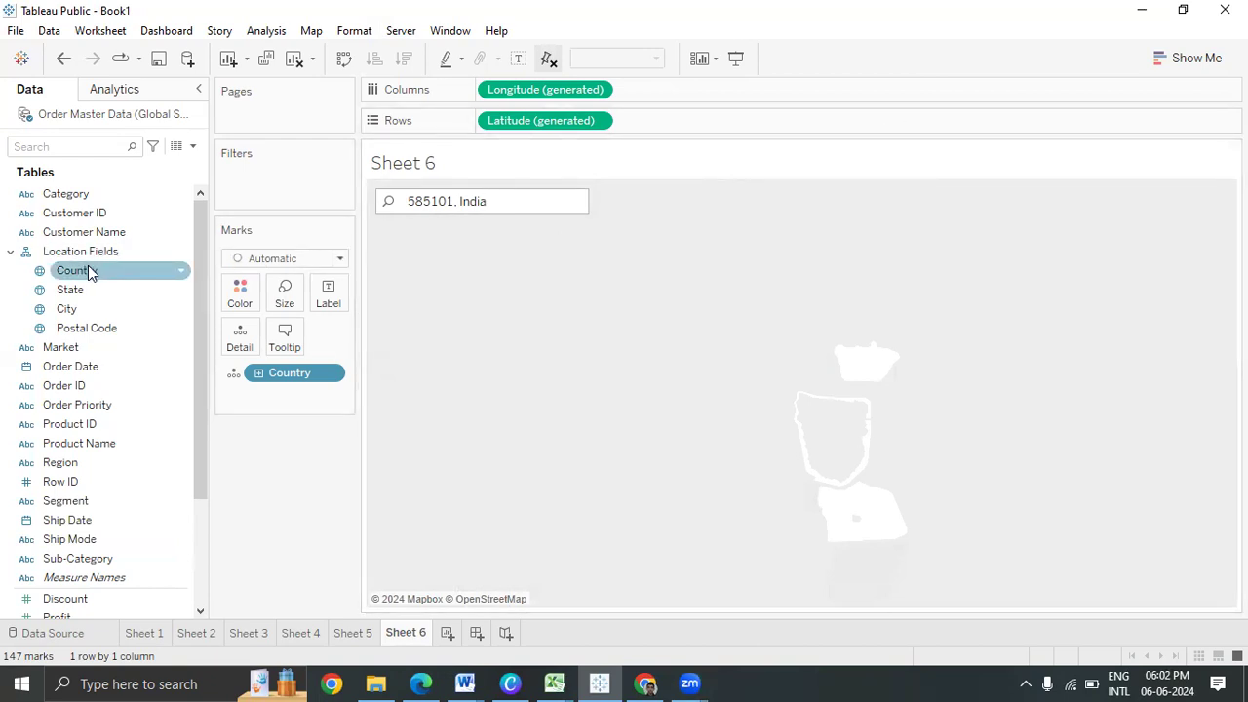
left_click(684, 368)
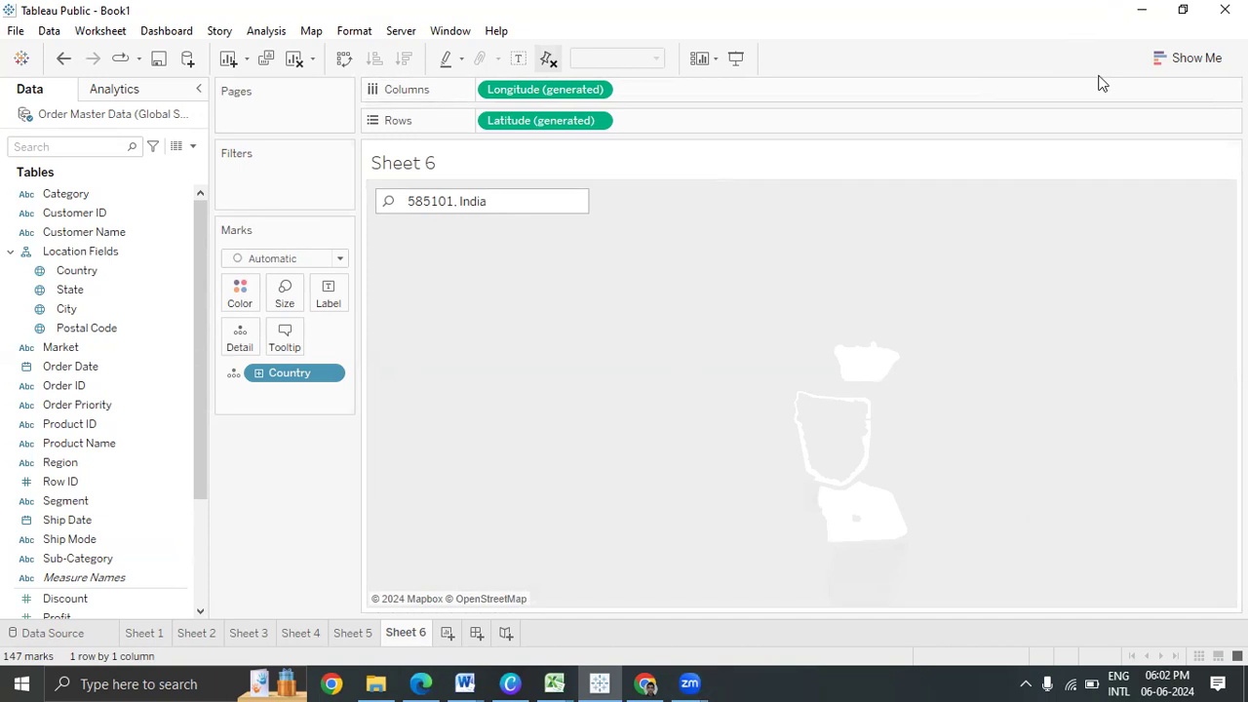
Set the background map to Normal and pin the map view to clear the search
left_click(310, 32)
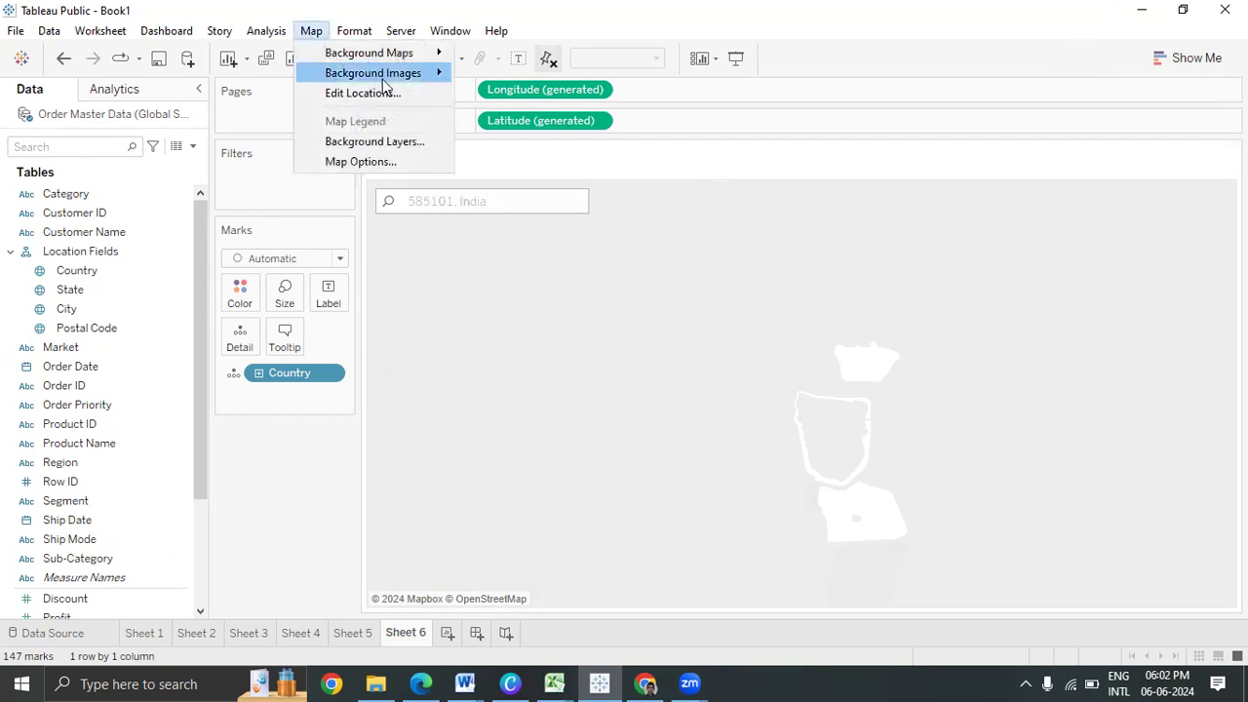
mouse_move(402, 61)
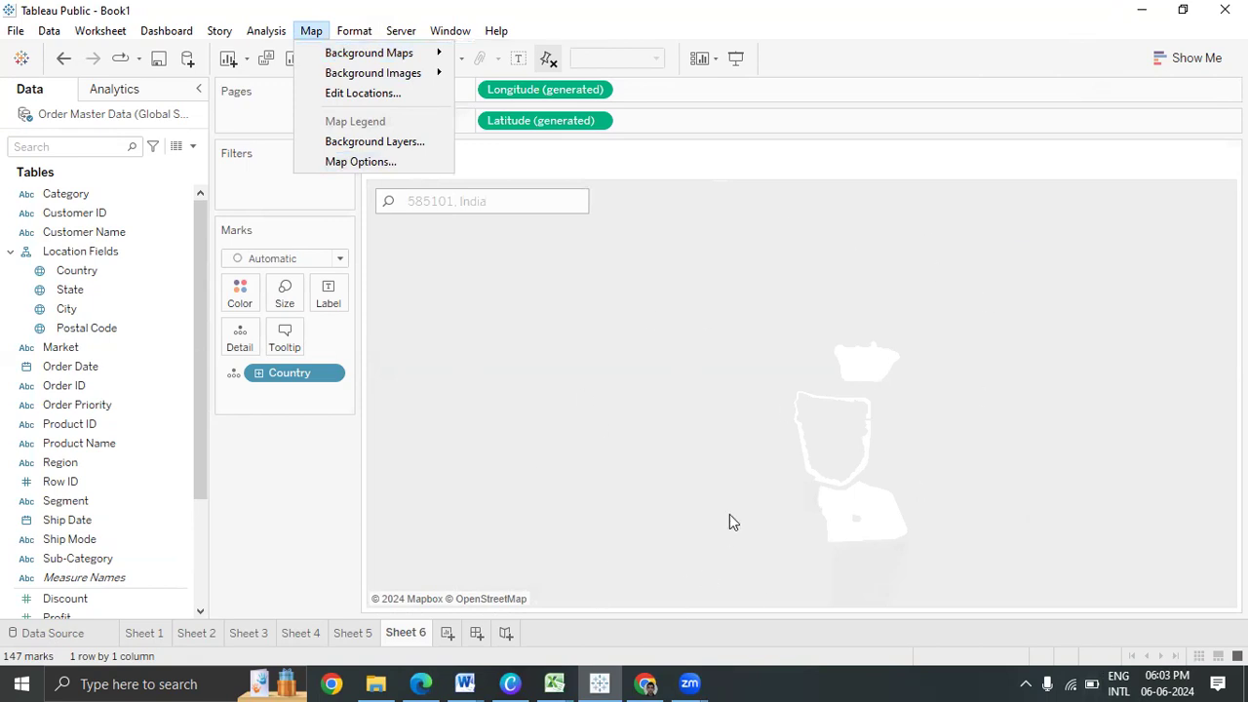
mouse_move(347, 55)
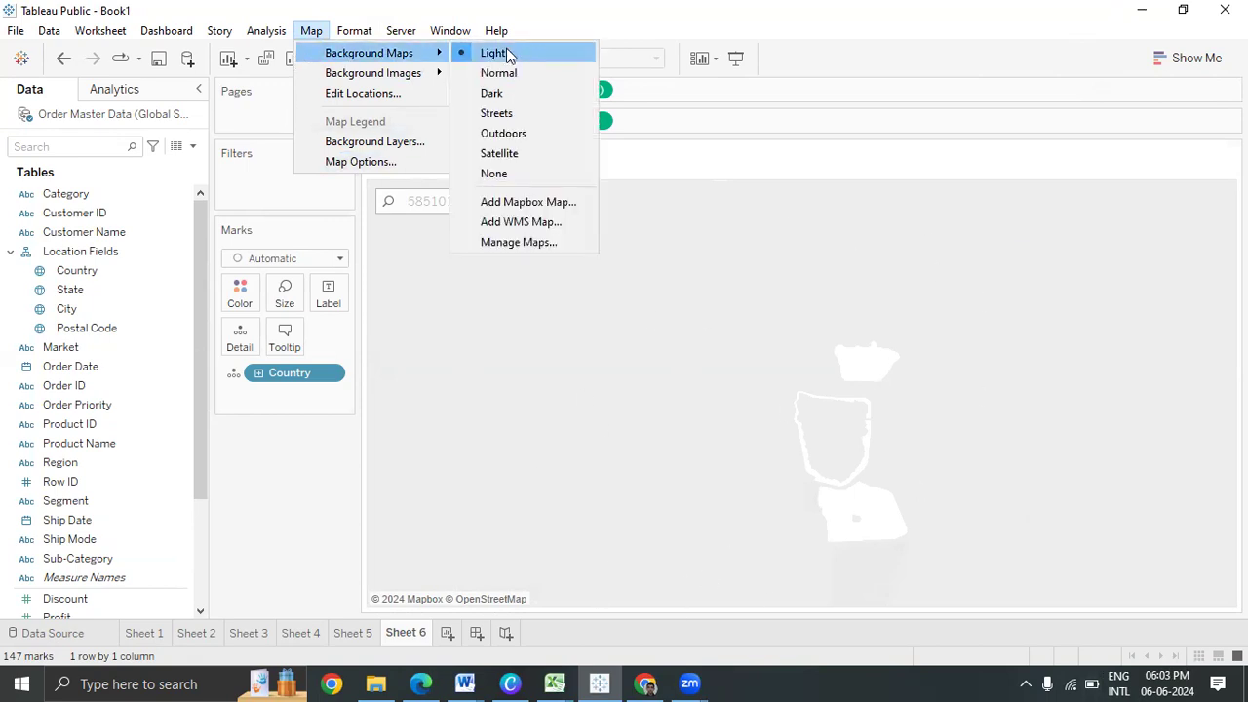
left_click(550, 76)
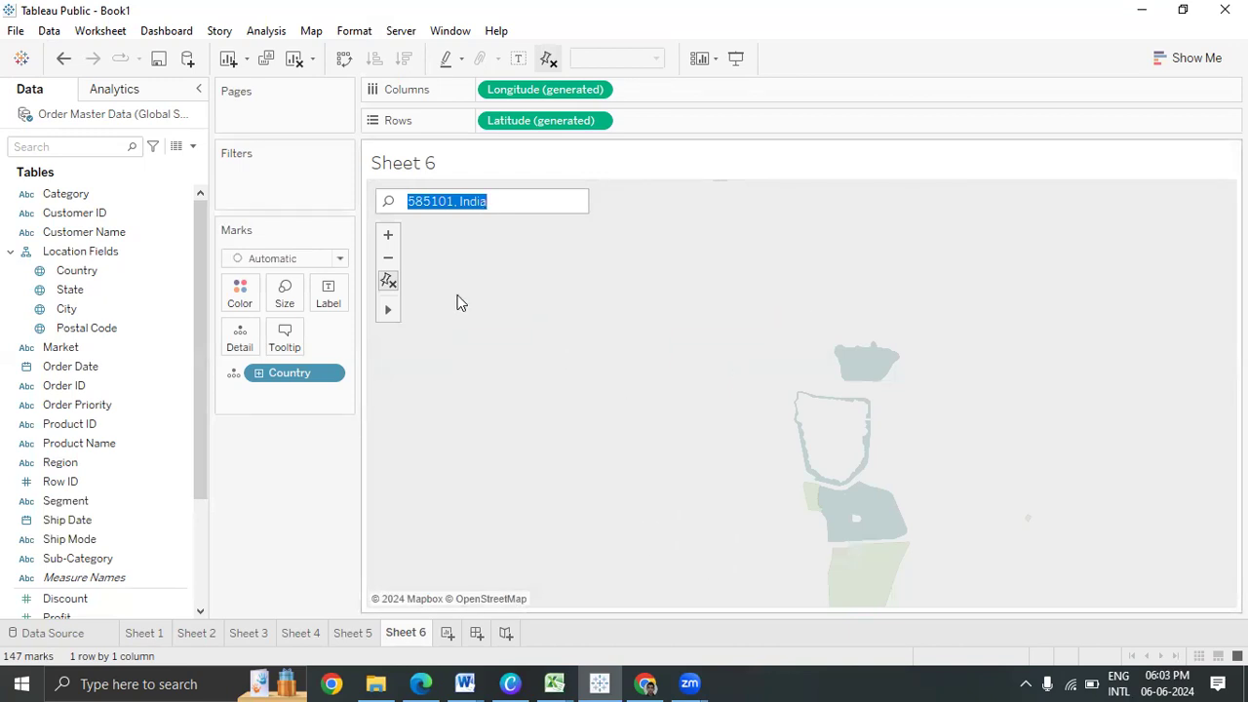
left_click(388, 281)
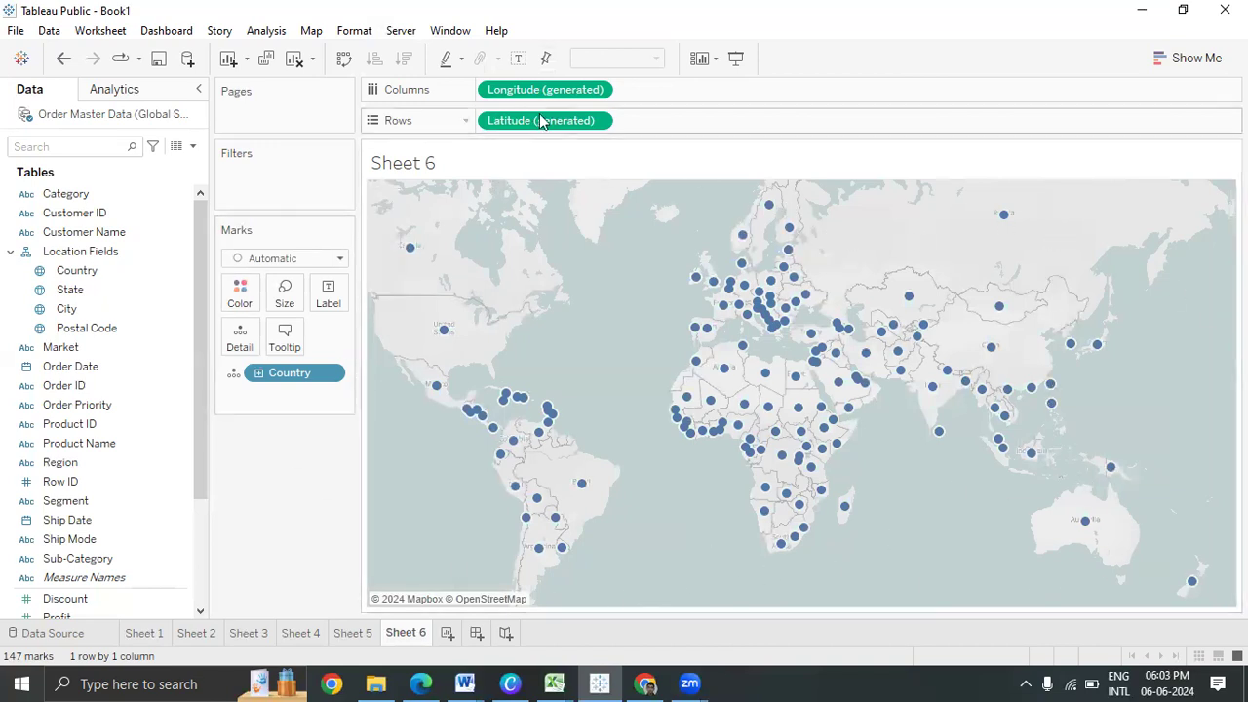
Switch the background map to Dark, then to Streets
left_click(311, 30)
mouse_move(392, 55)
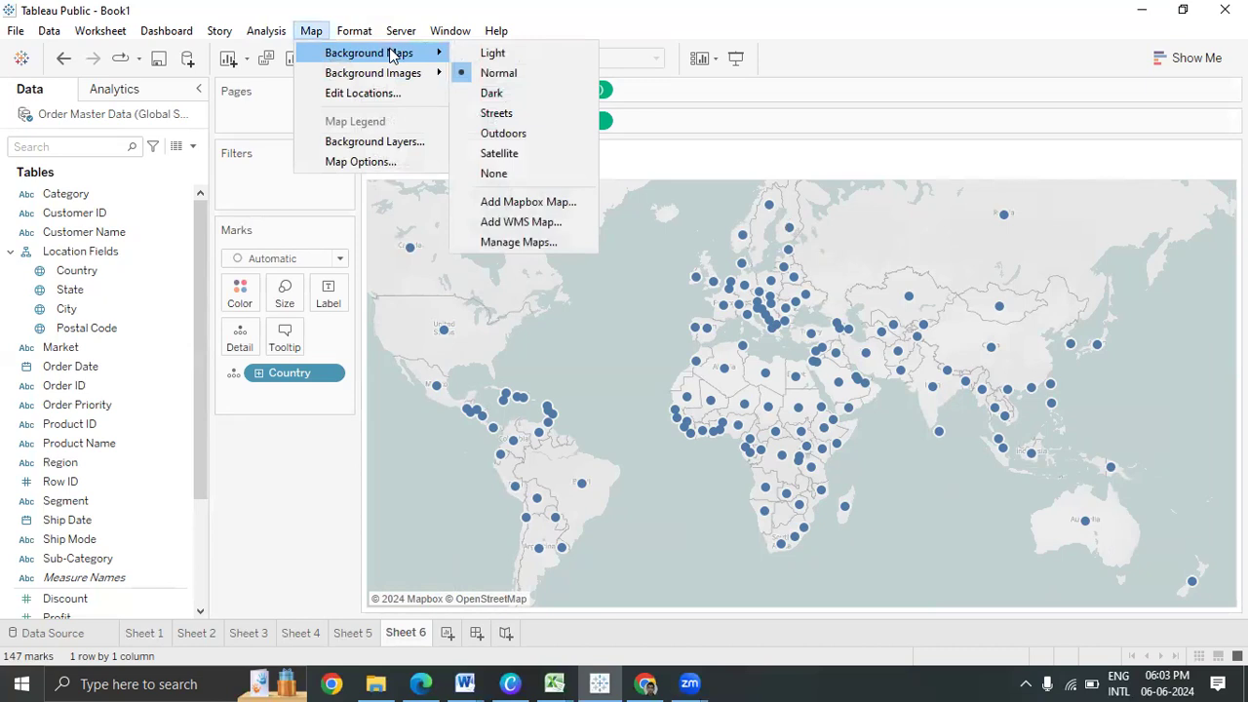
left_click(575, 94)
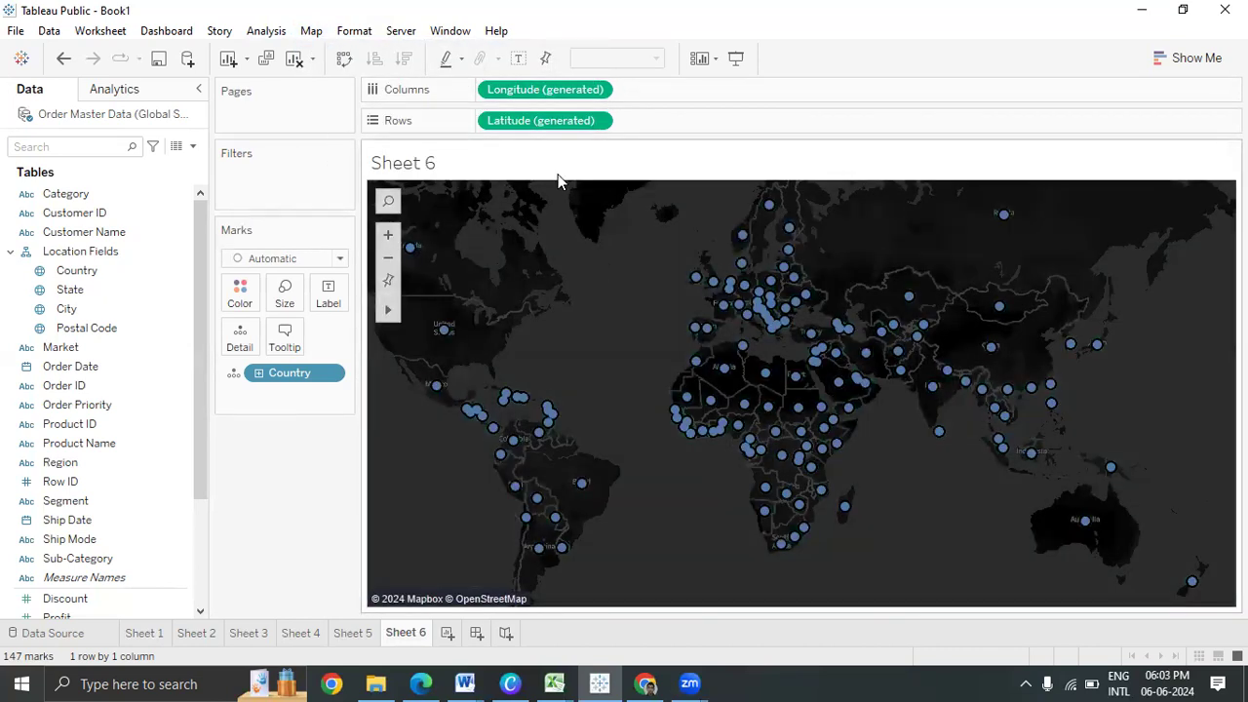
left_click(311, 30)
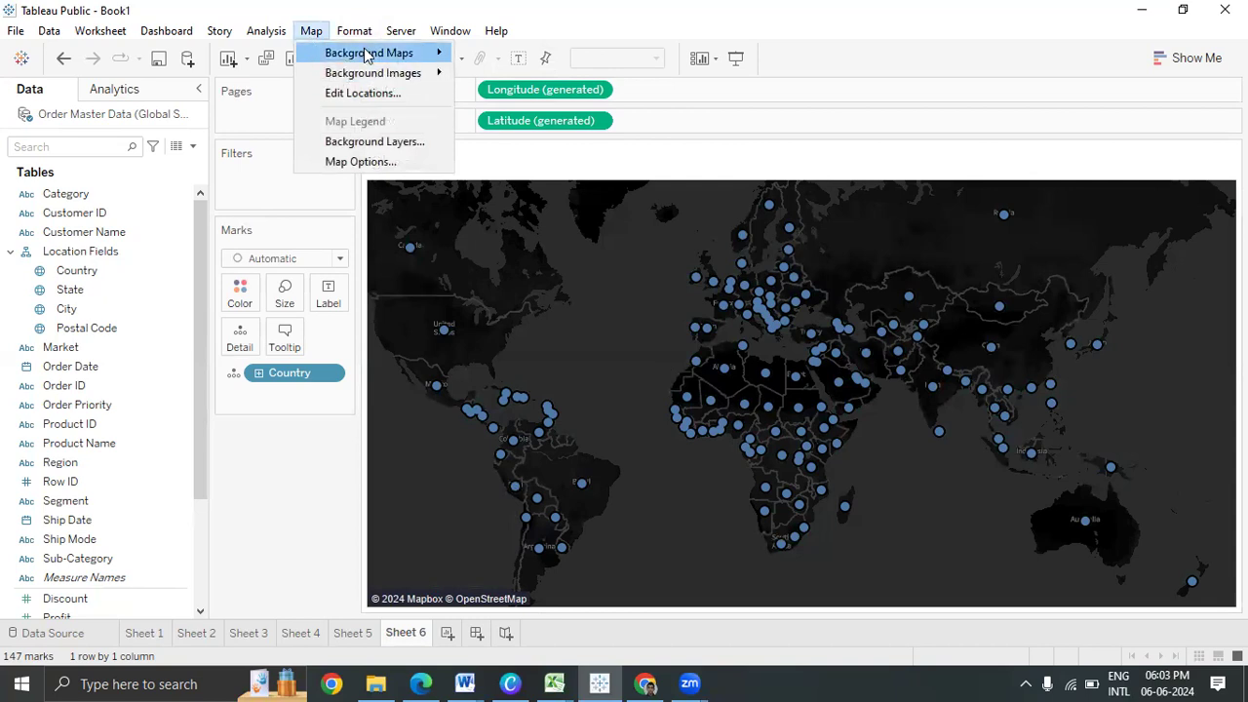
mouse_move(366, 55)
left_click(577, 114)
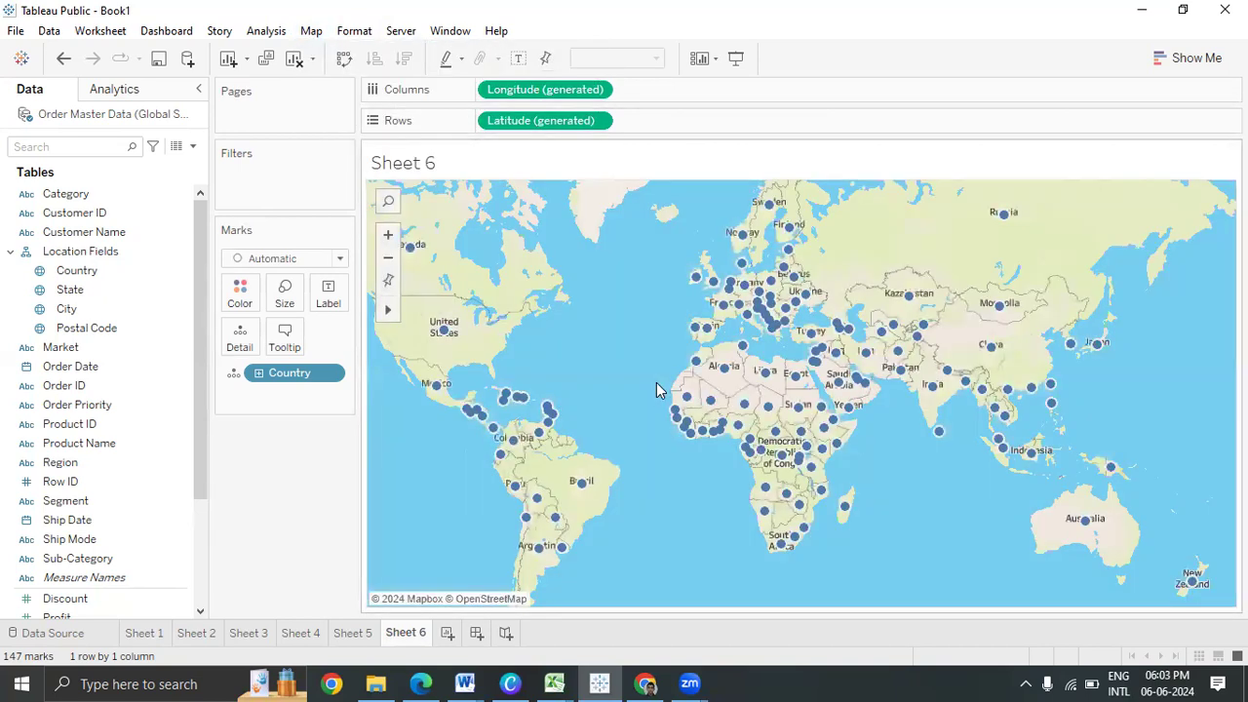
Search the map for 585101 and zoom to '585101, India' near Kalaburagi
left_click(388, 201)
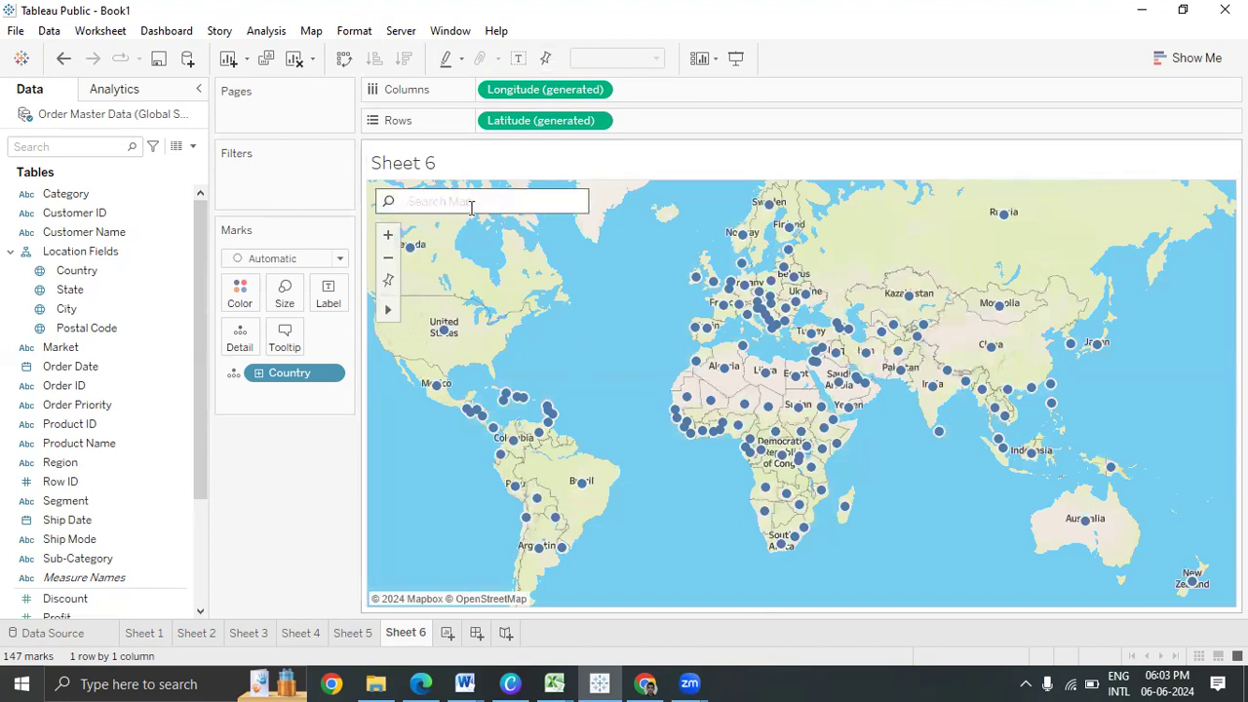
type("585101")
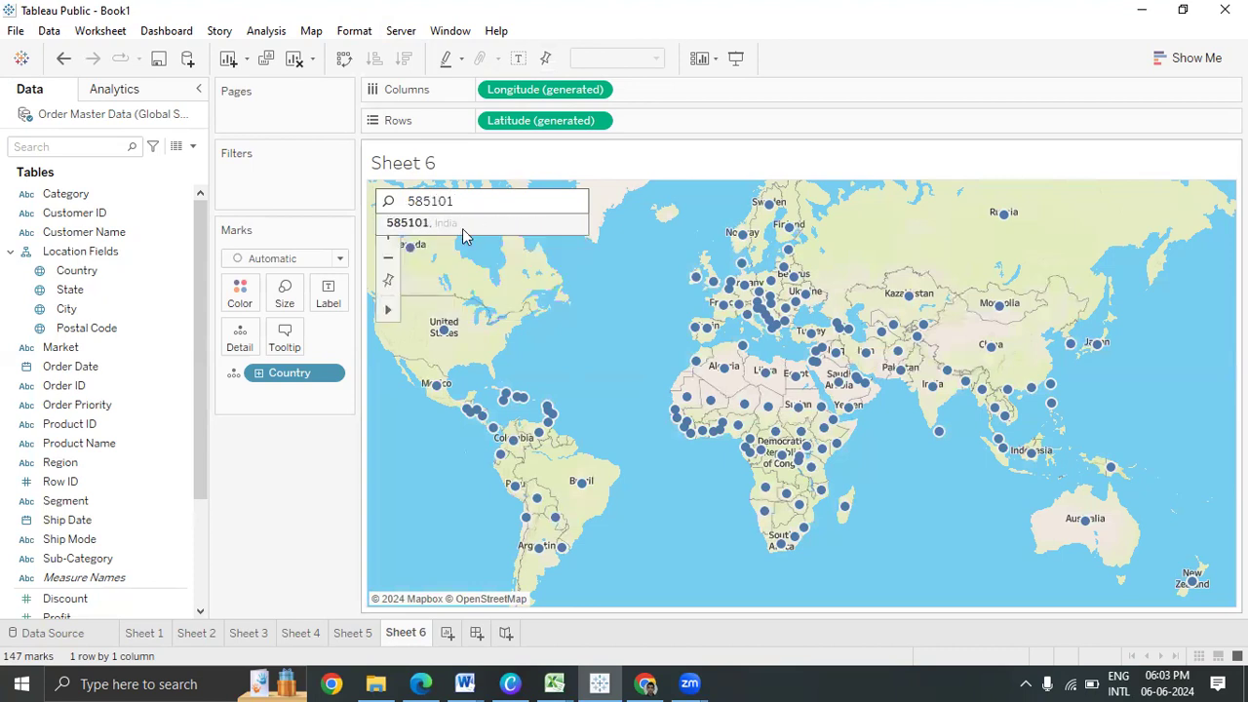
left_click(462, 224)
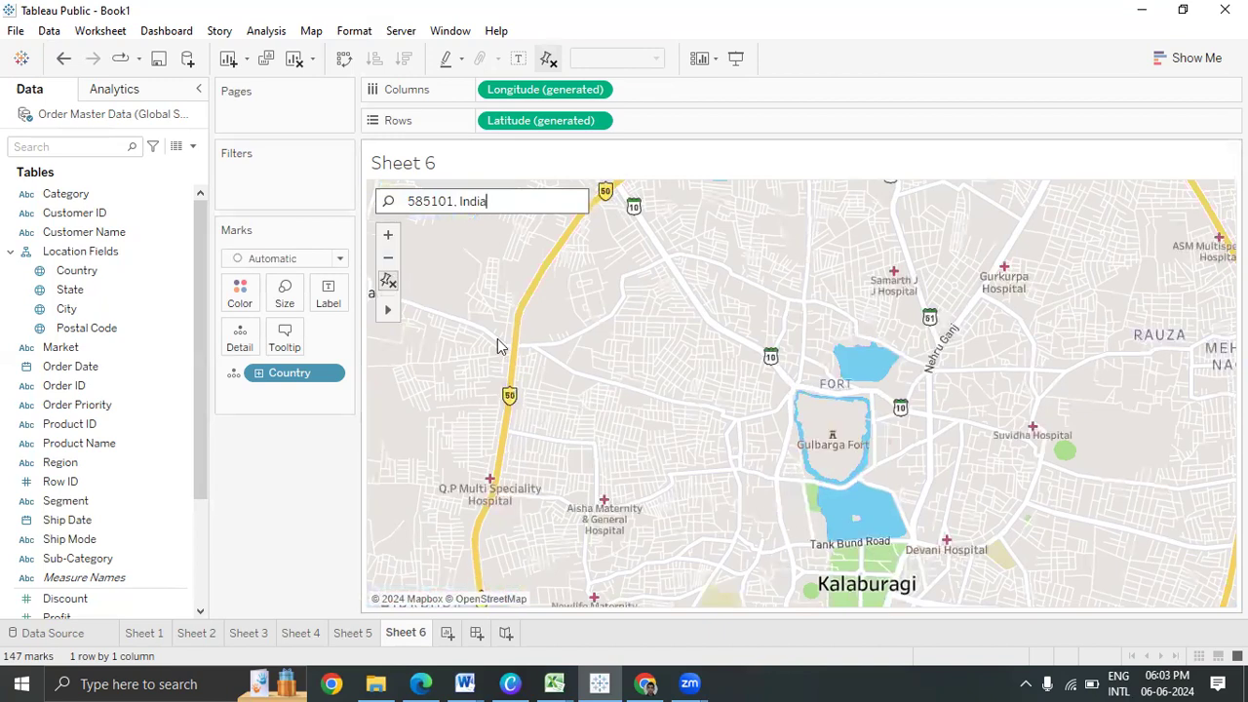
left_click(311, 31)
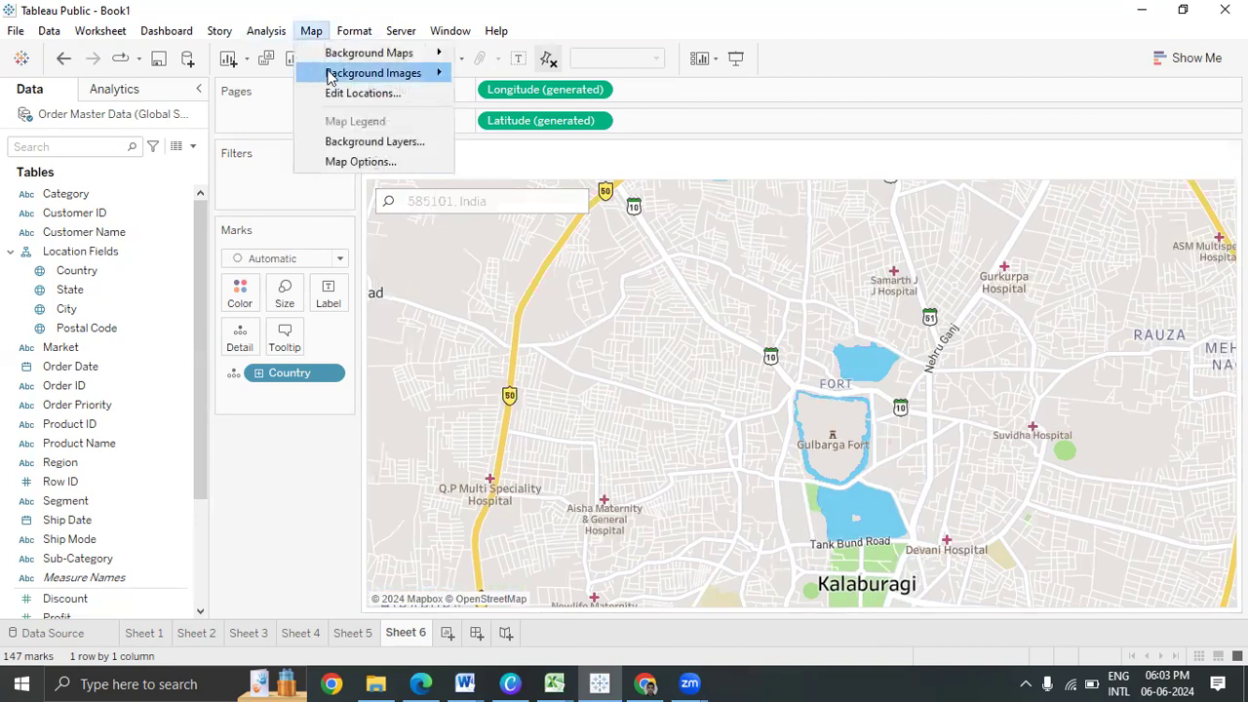
mouse_move(357, 61)
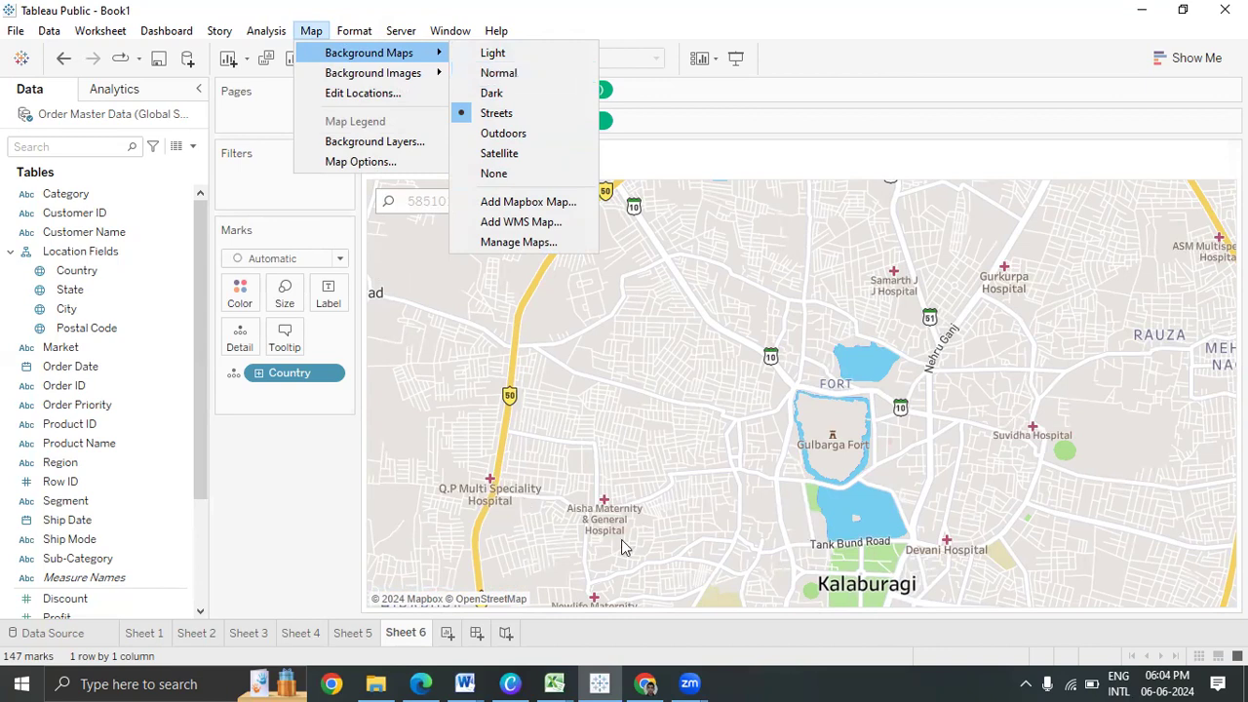
Close the Background Maps menu and reset the map to the whole-world view
left_click(500, 73)
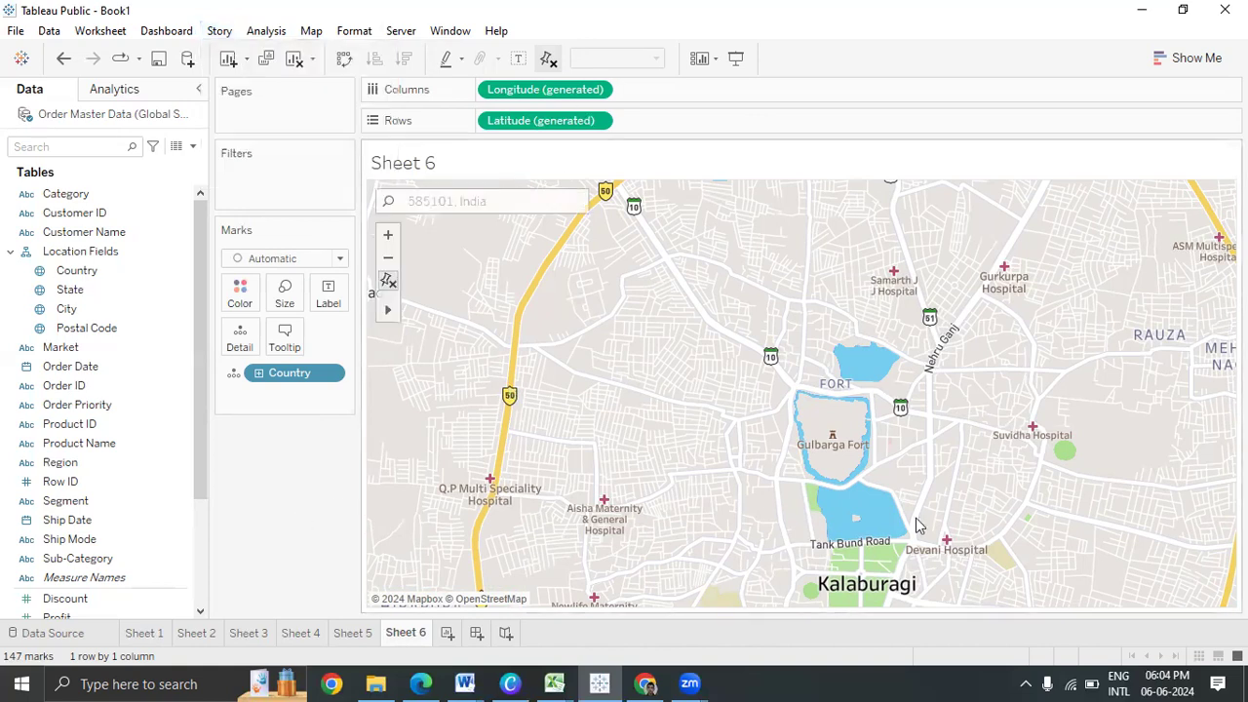
left_click(389, 282)
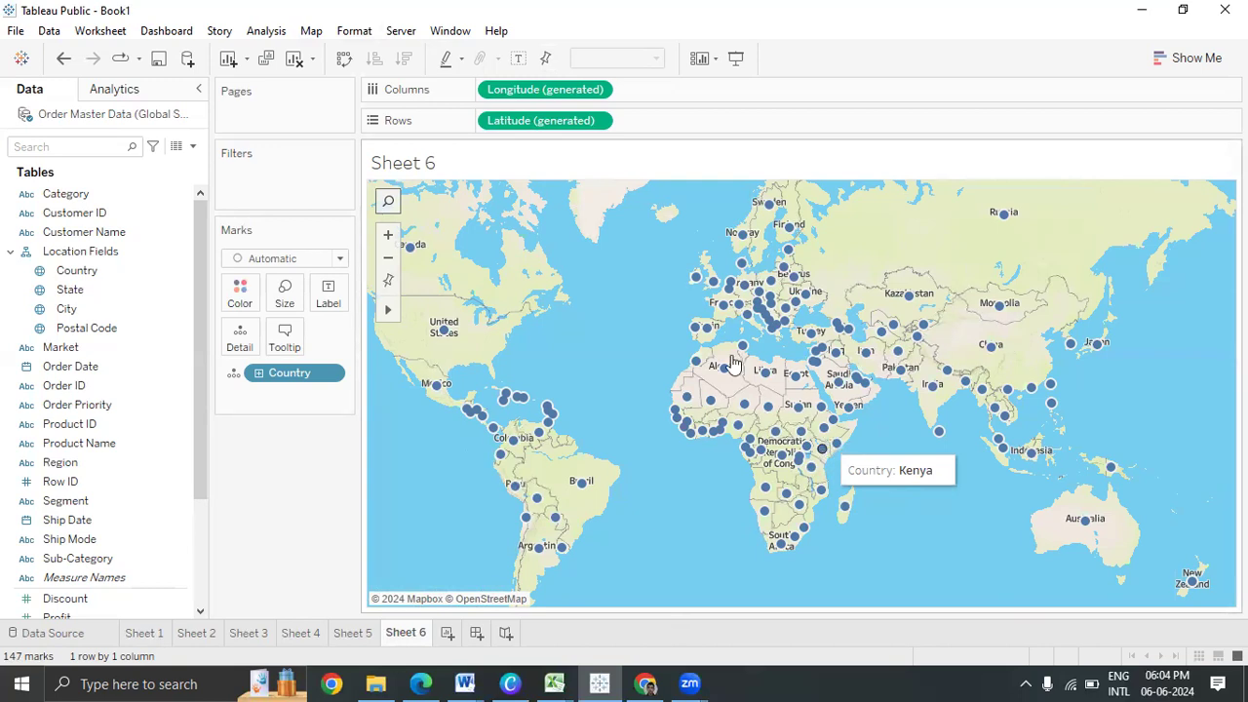
left_click(187, 58)
Connect the Sample - Superstore Excel workbook, bringing its Orders table onto the canvas
left_click(278, 194)
left_click(270, 241)
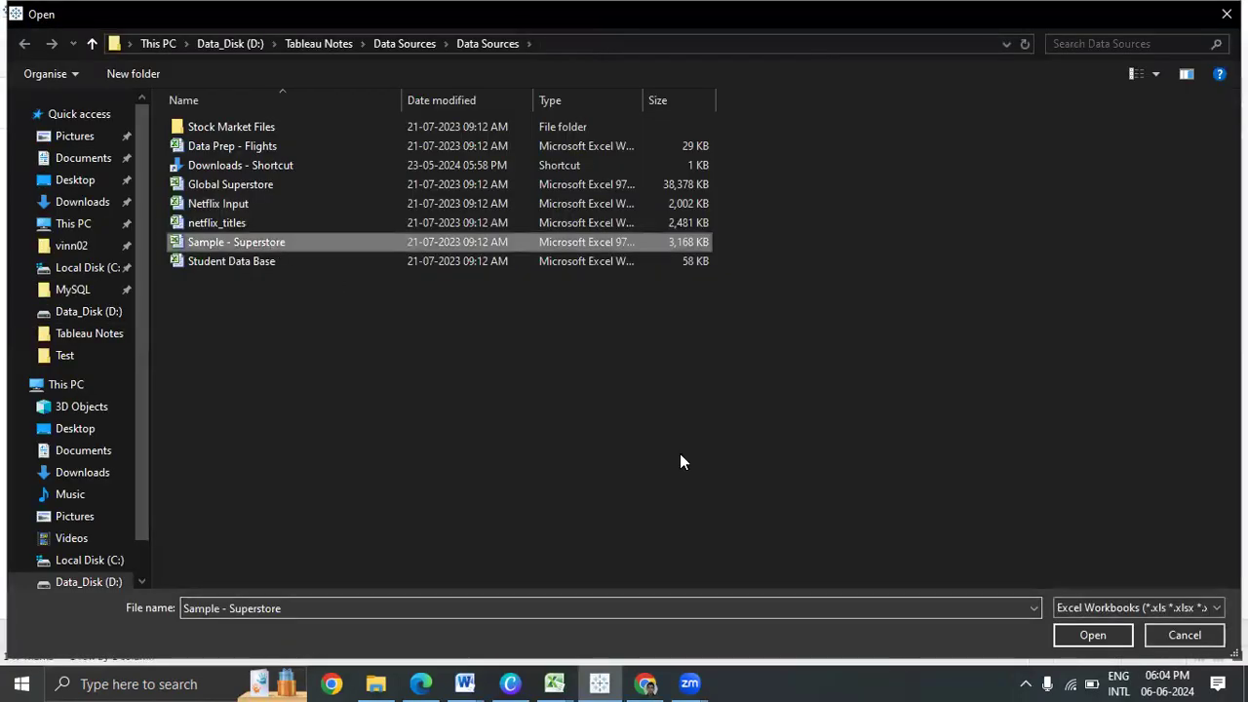
left_click(1122, 637)
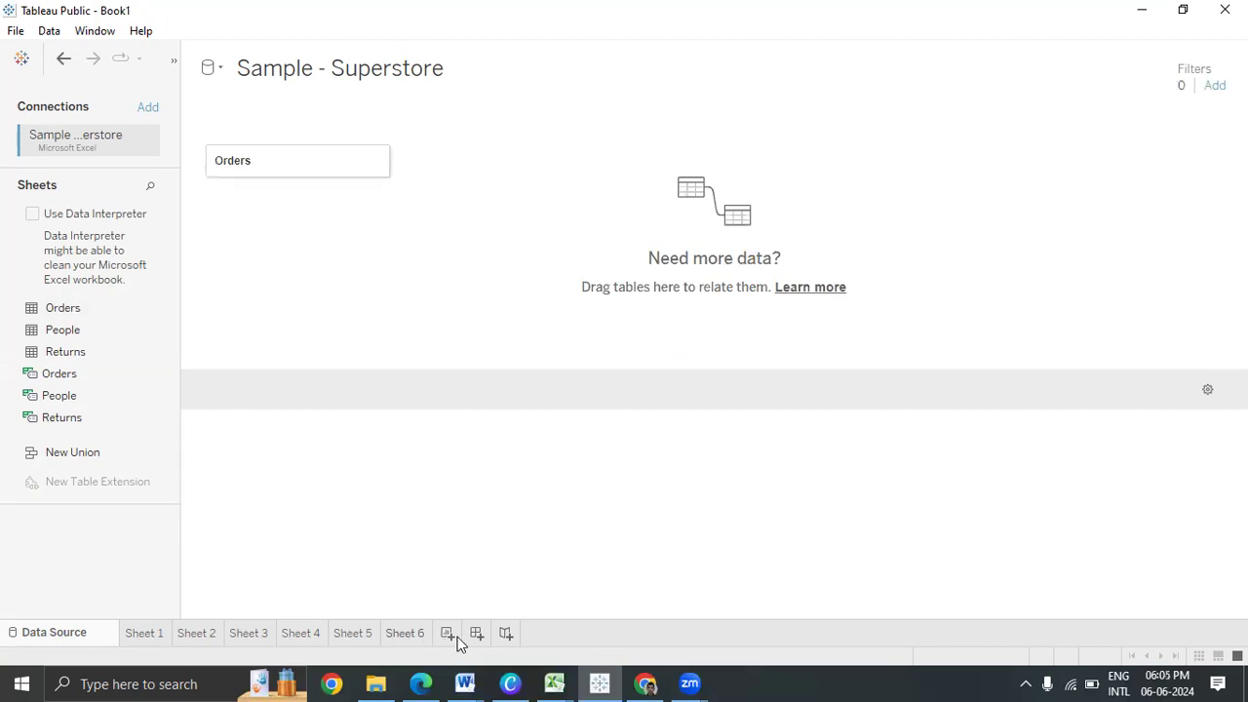
Add Sheet 7 on Orders (Sample - Superstore) and place Country/Region on Detail, showing one United States mark
left_click(417, 635)
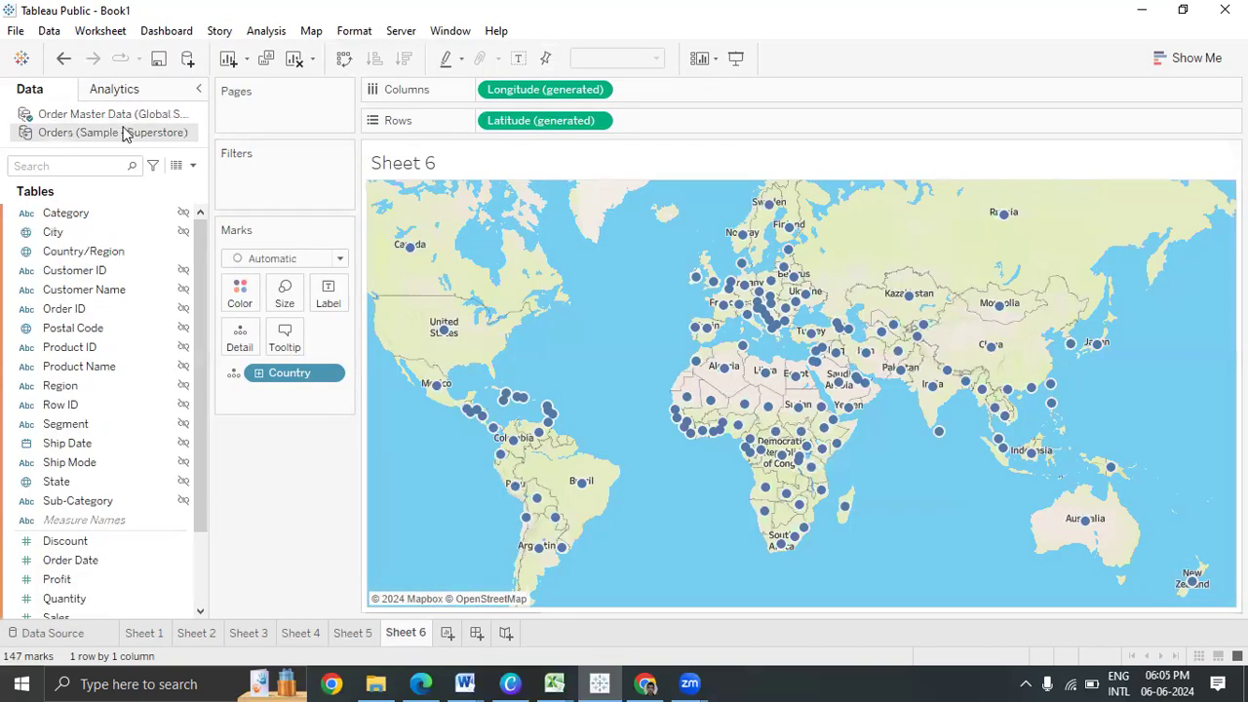
left_click(136, 115)
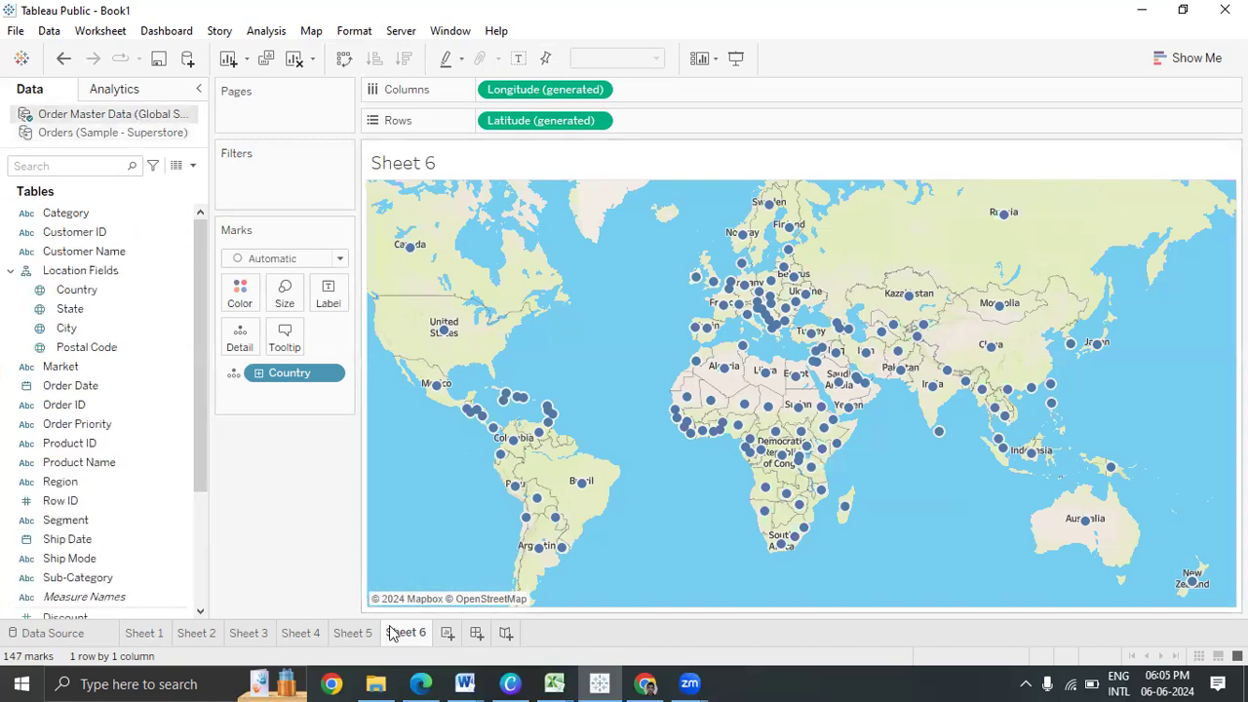
left_click(448, 635)
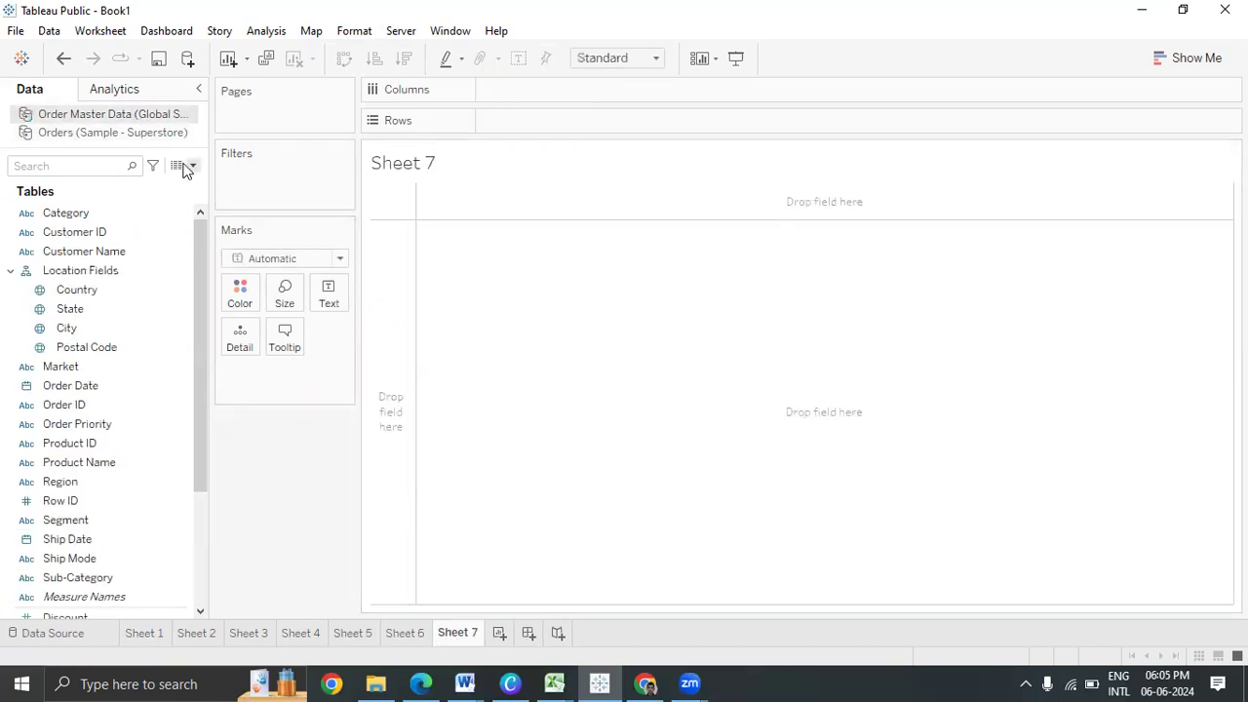
left_click(137, 134)
left_click(82, 215)
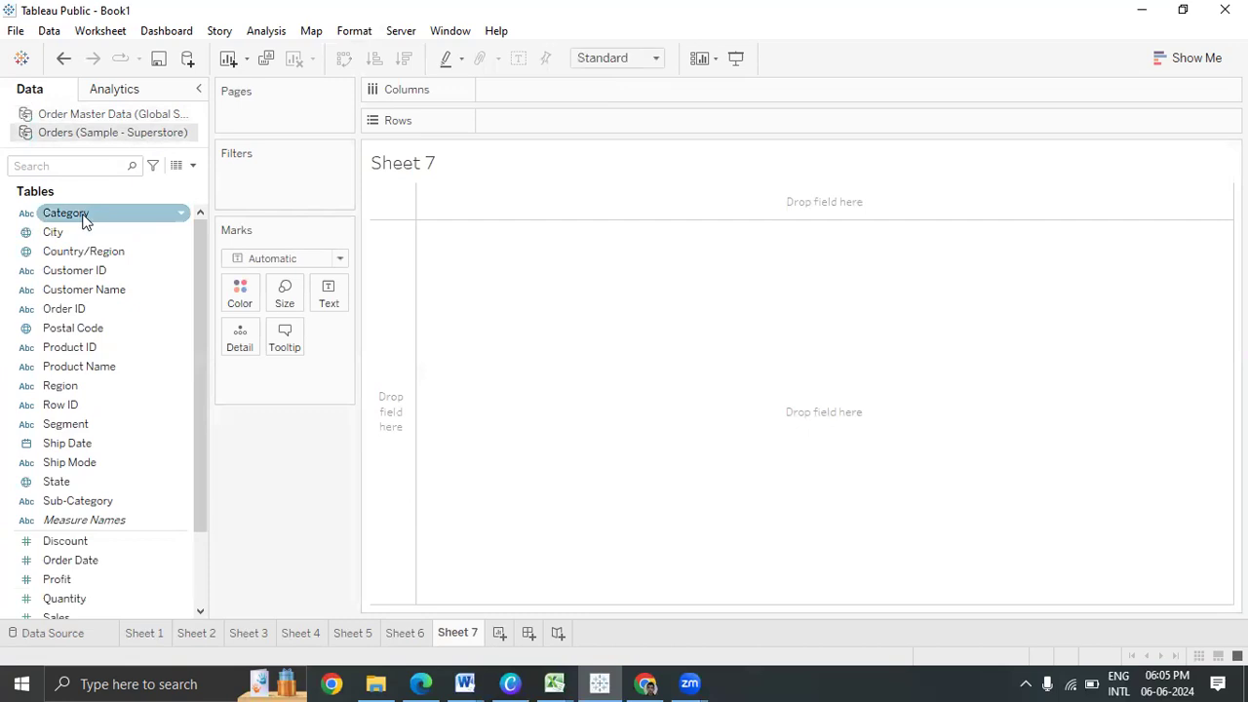
scroll(82, 218, "down", 2)
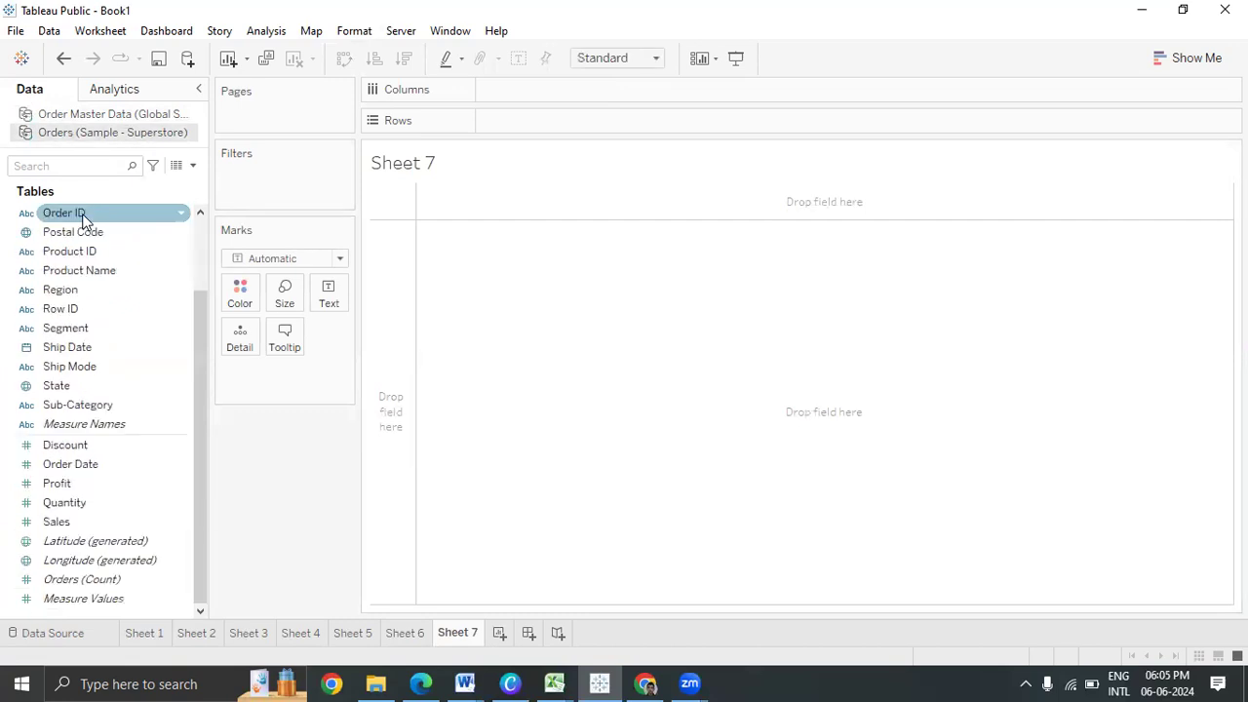
scroll(82, 218, "up", 2)
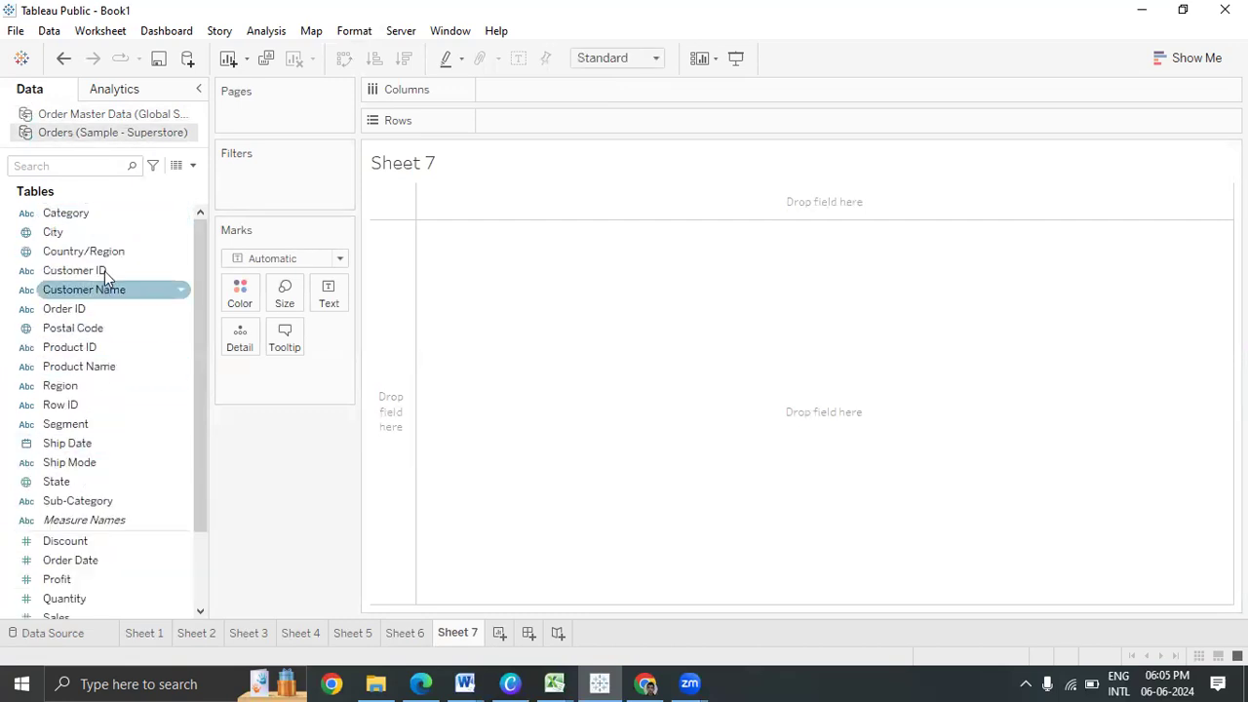
left_click_drag(101, 250, 249, 336)
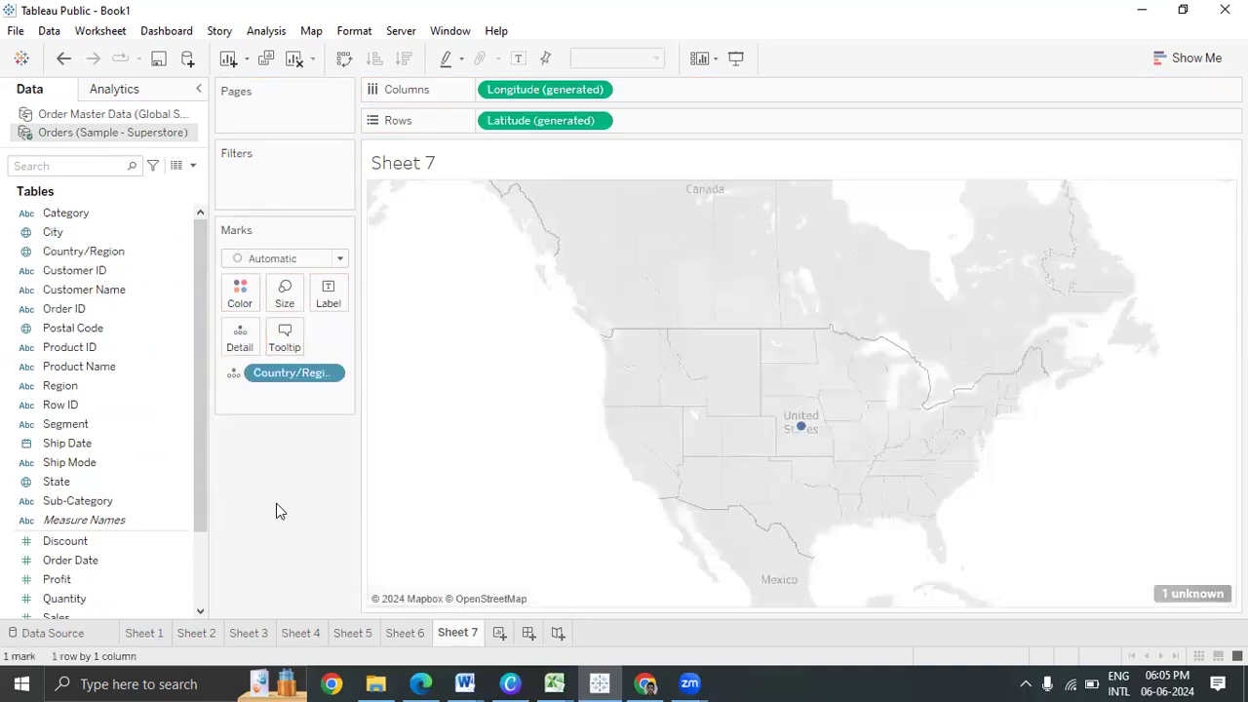
mouse_move(790, 429)
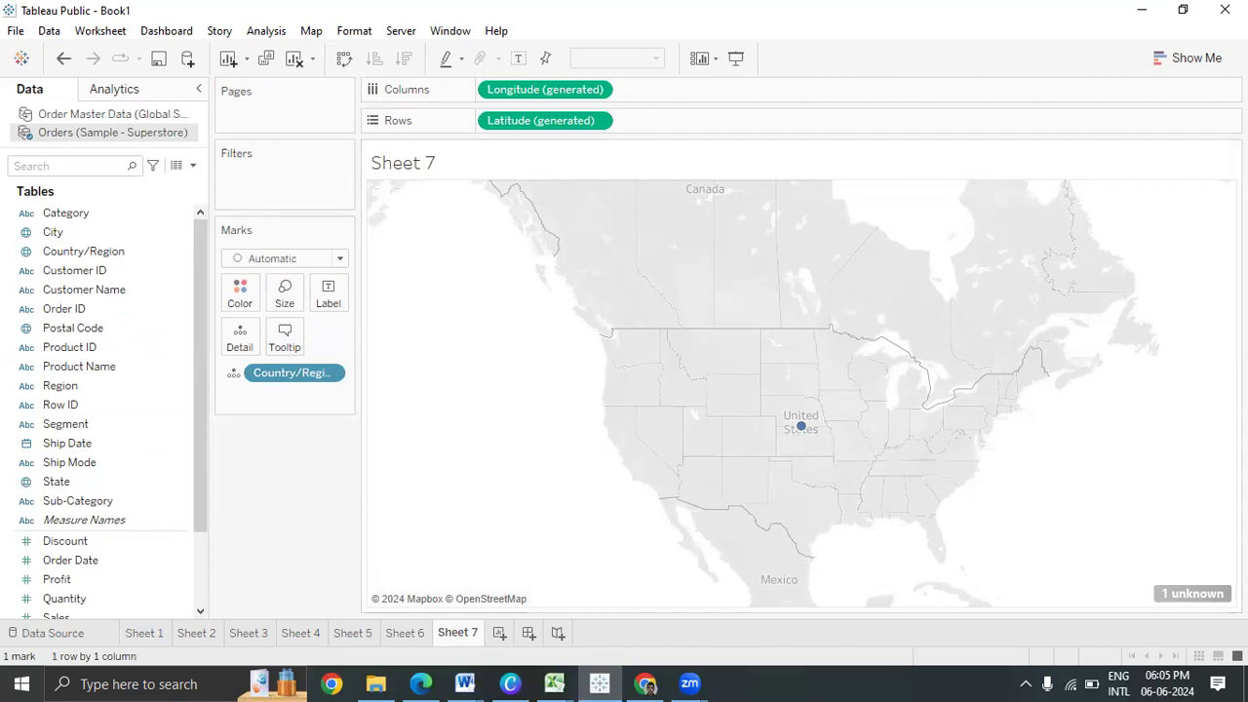
left_click(1189, 596)
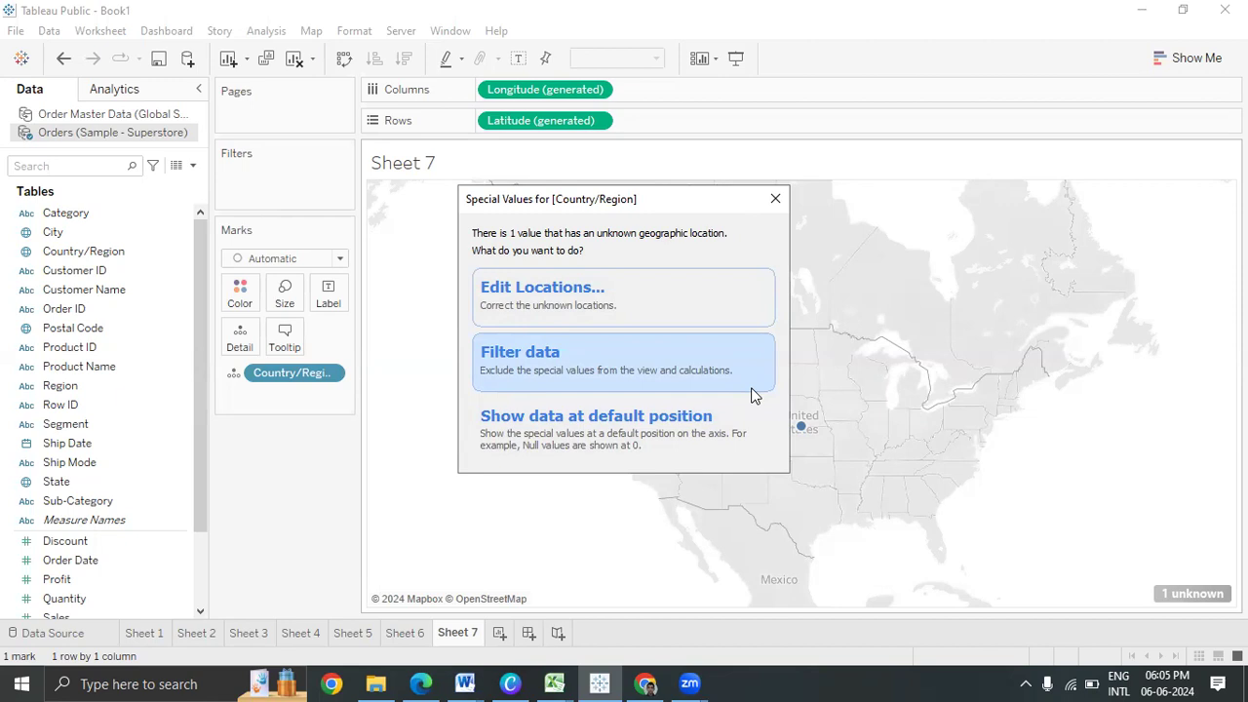
left_click(692, 299)
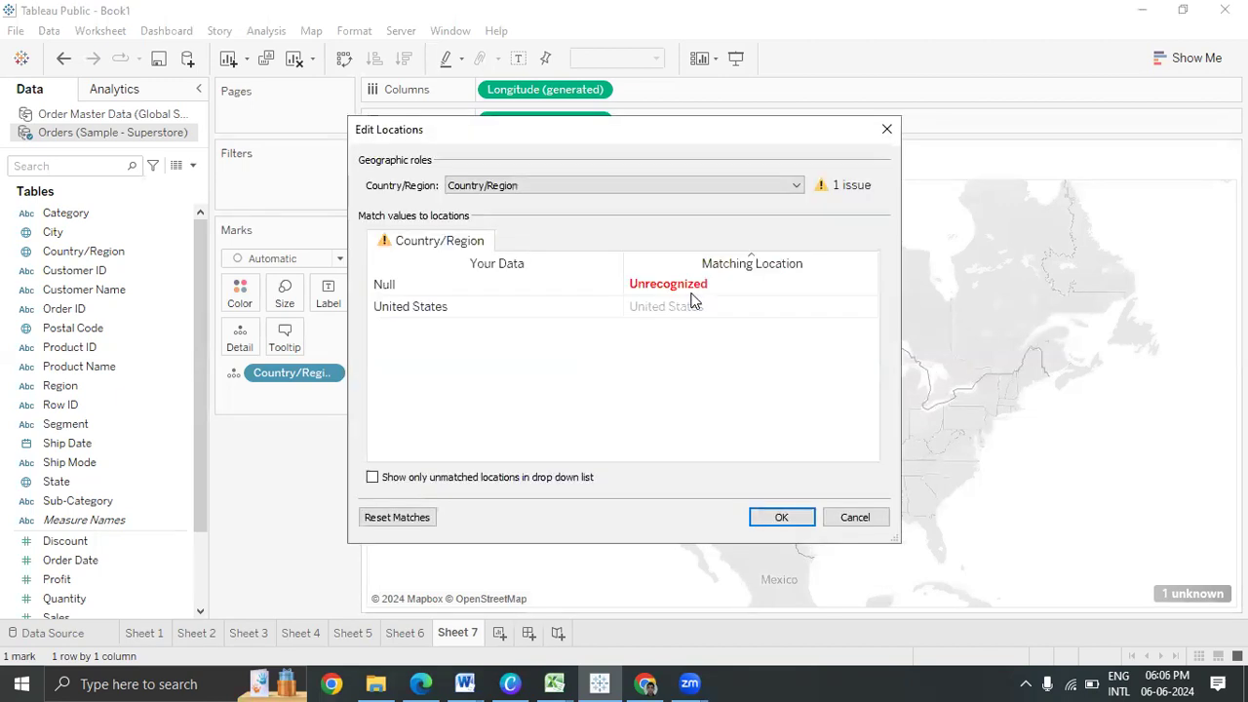
left_click(434, 312)
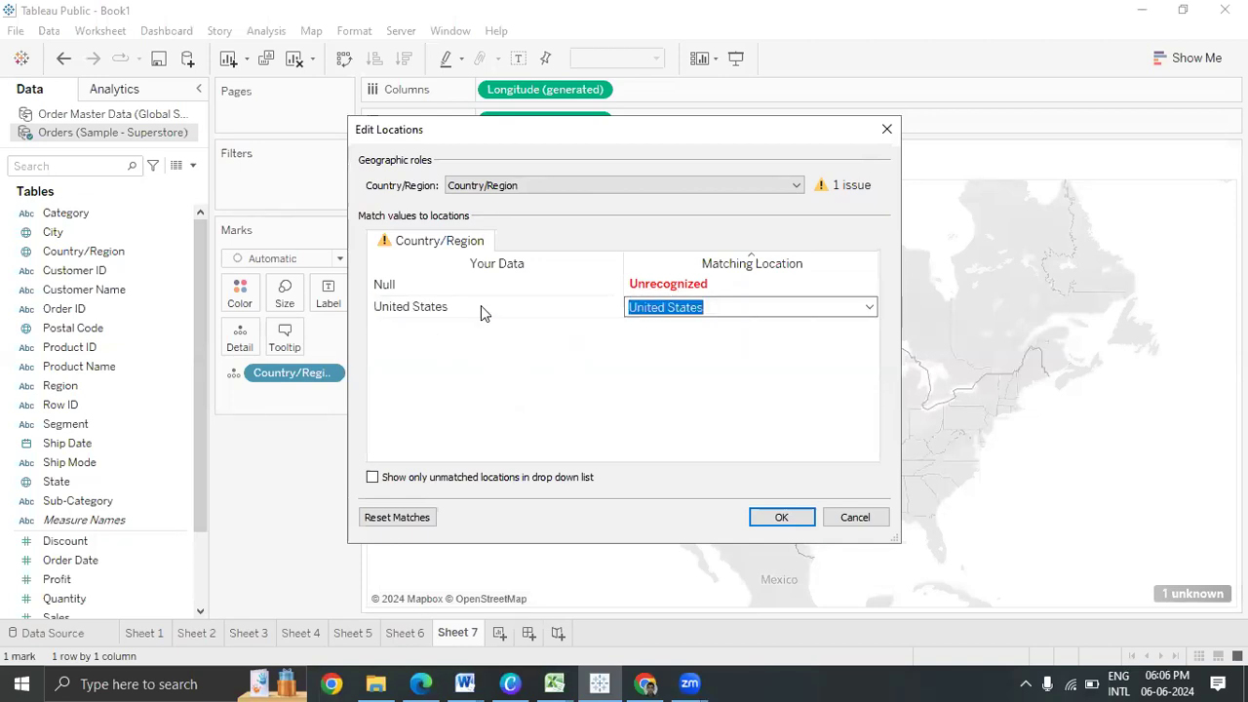
left_click(870, 309)
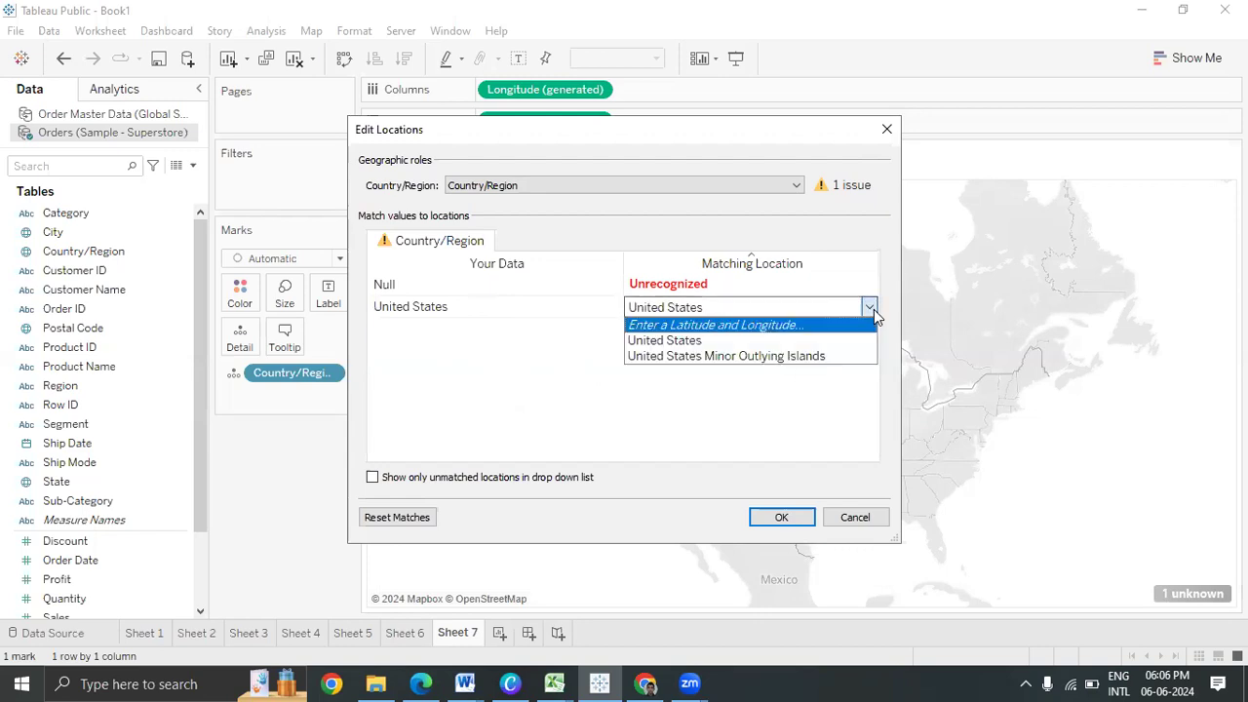
left_click(784, 340)
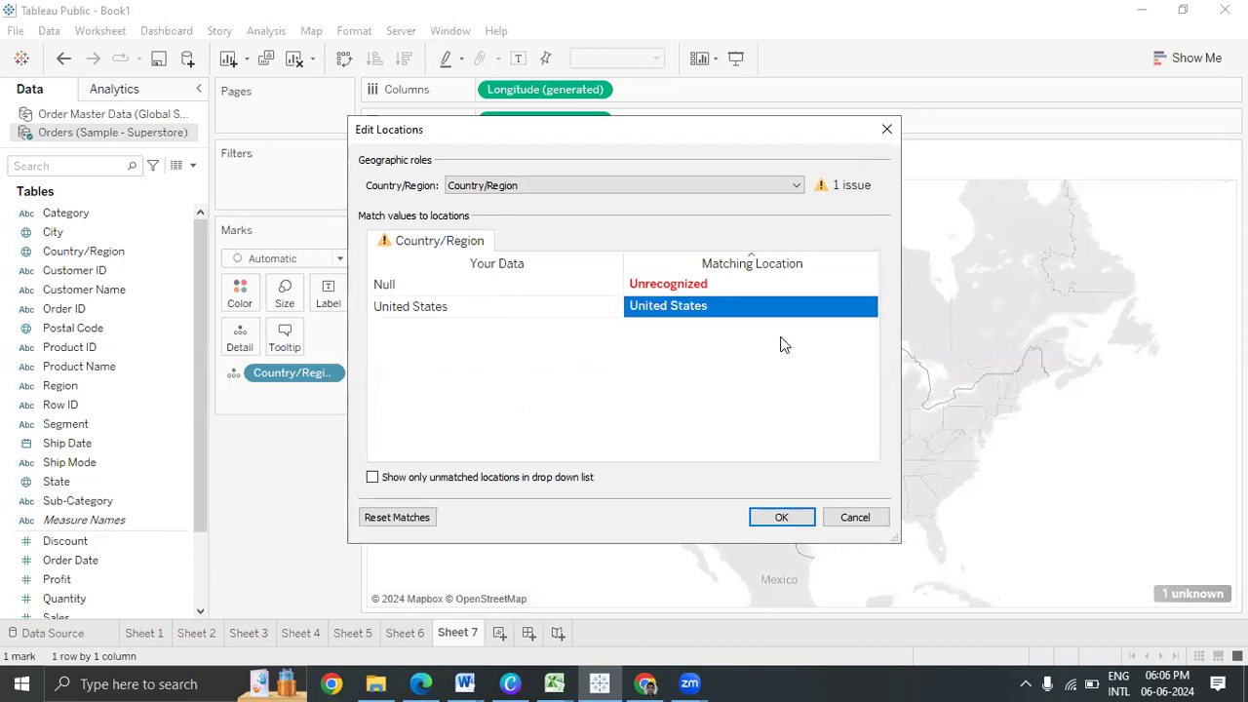
left_click(849, 183)
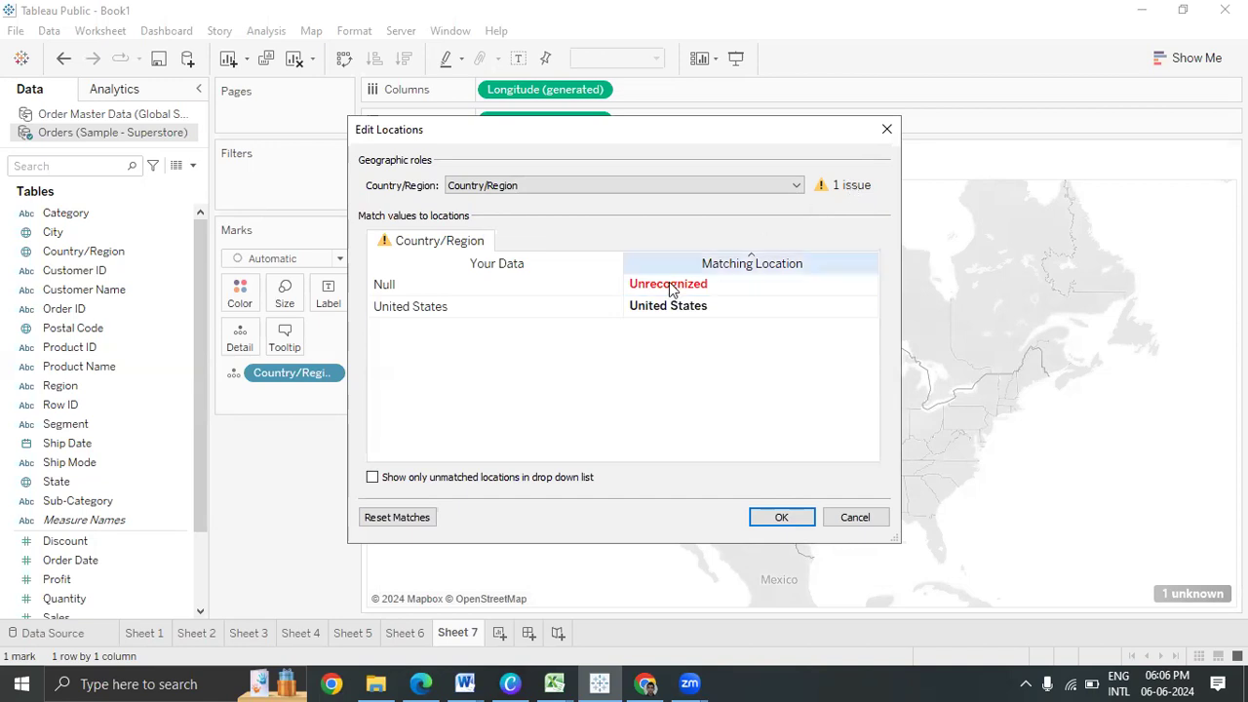
left_click(510, 307)
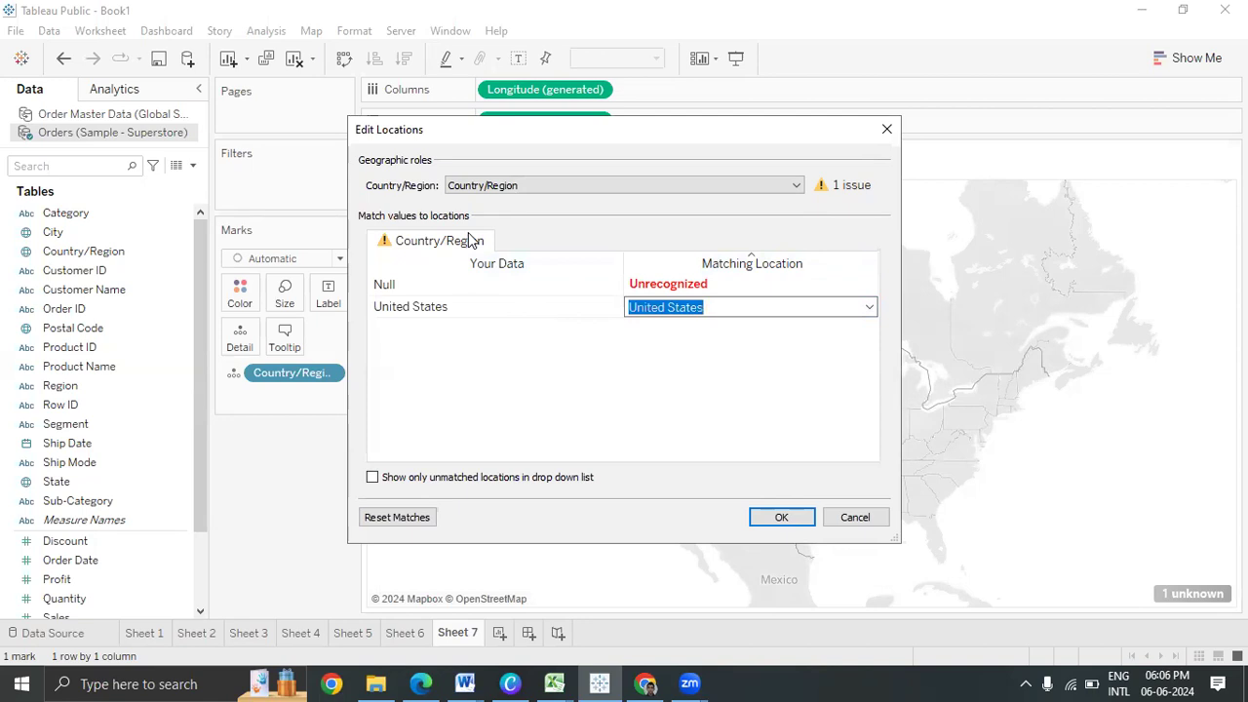
left_click(887, 129)
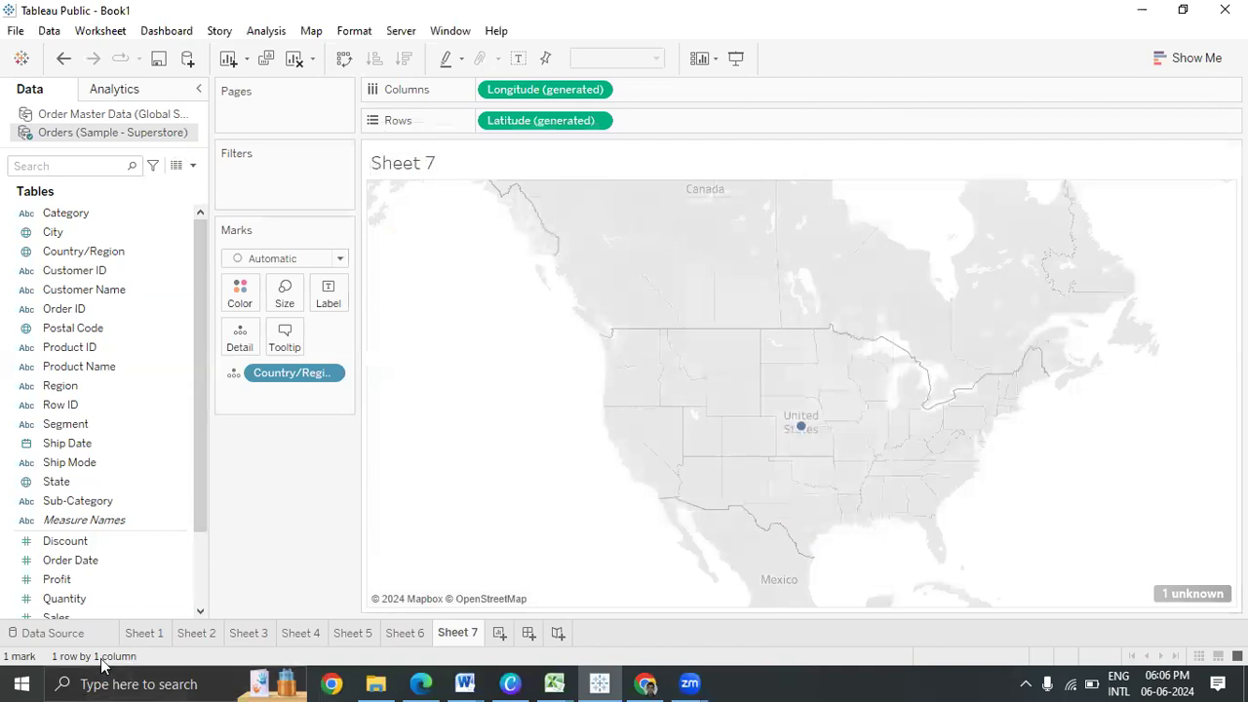
Open the Sample - Superstore workbook in Excel through the connection's Edit Connection dialog
left_click(56, 632)
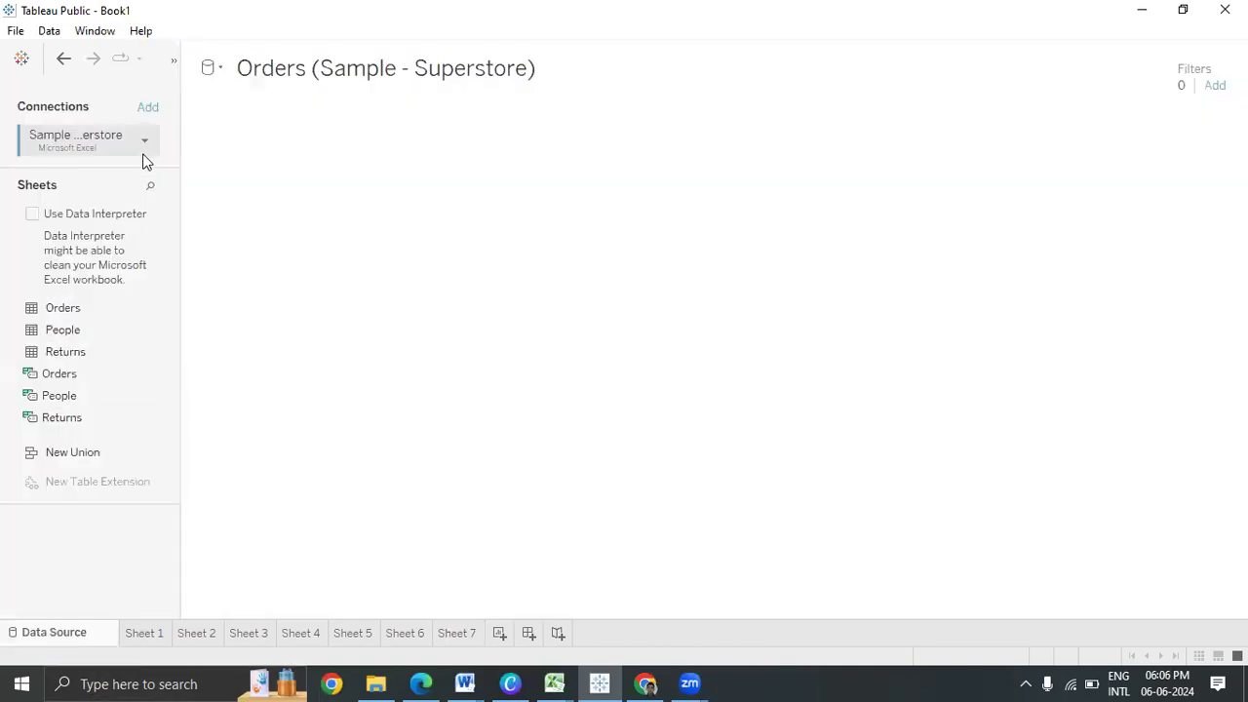
left_click(144, 139)
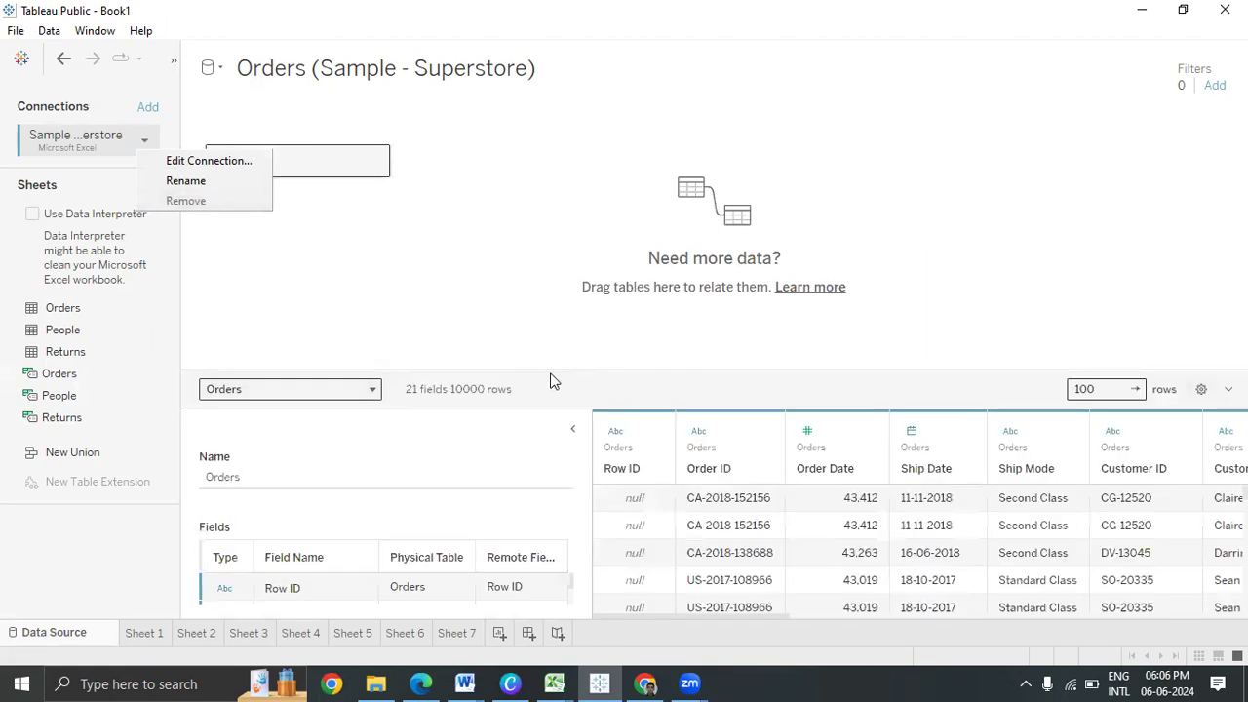
left_click(575, 431)
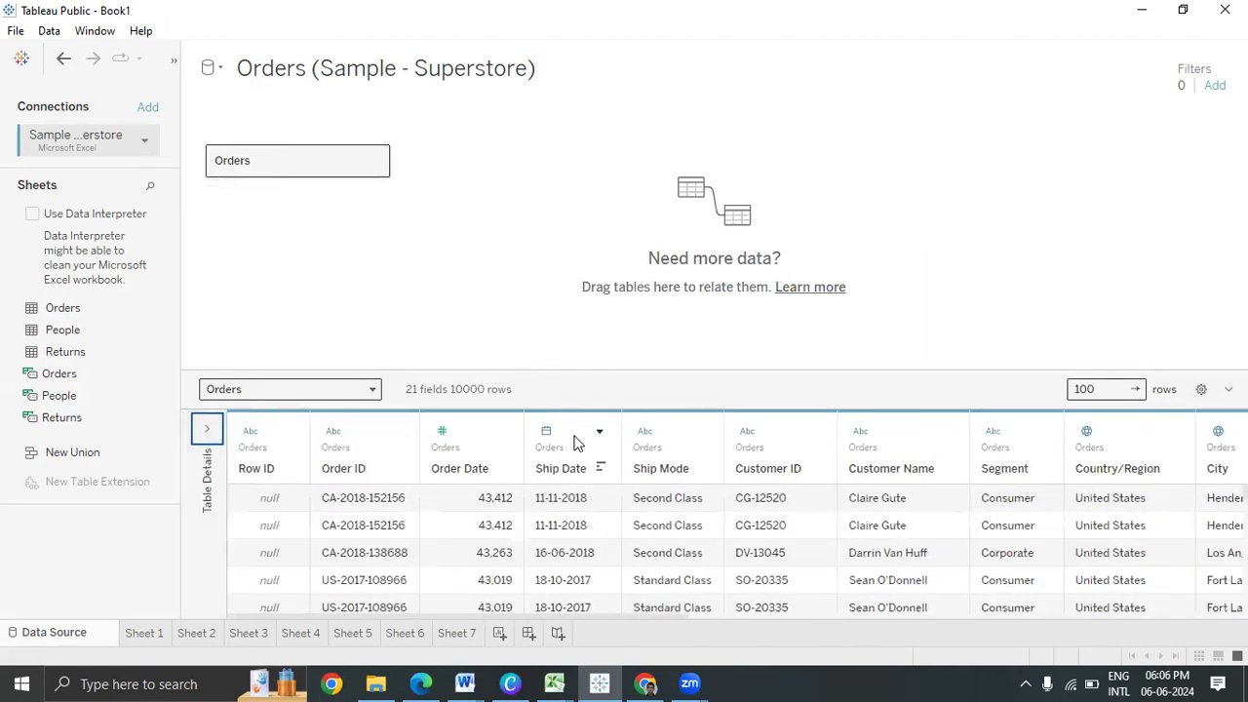
left_click(145, 143)
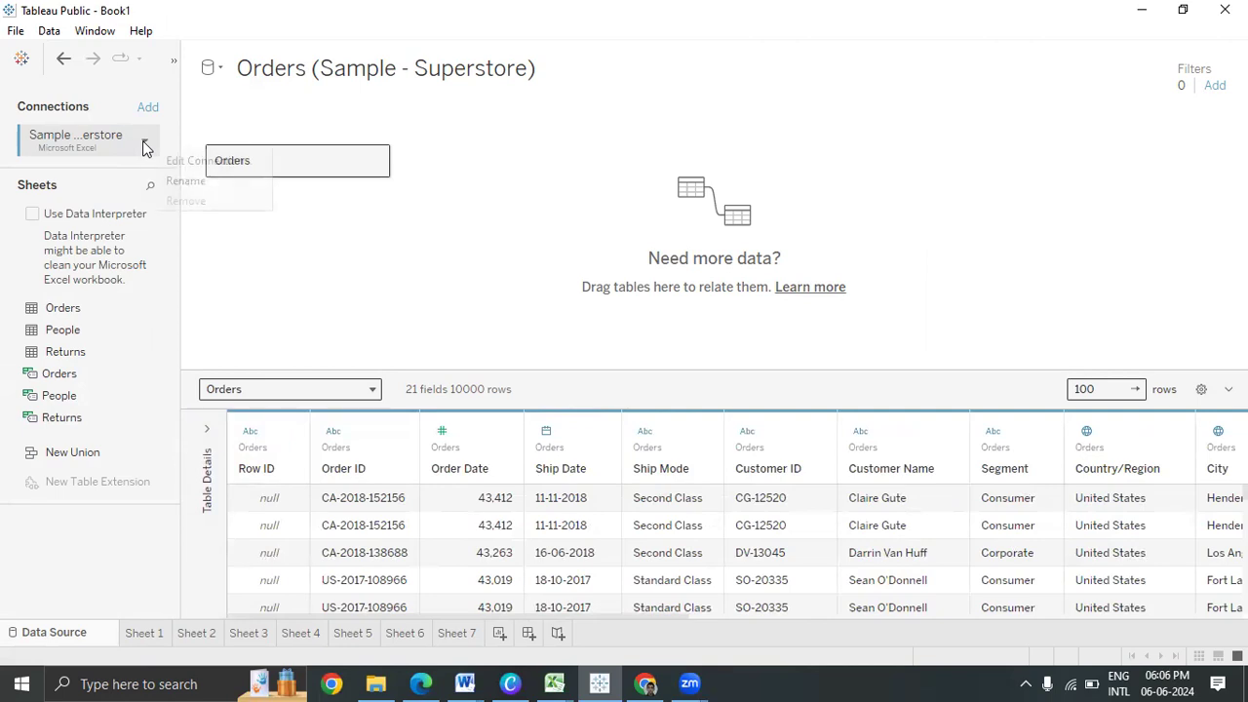
left_click(156, 160)
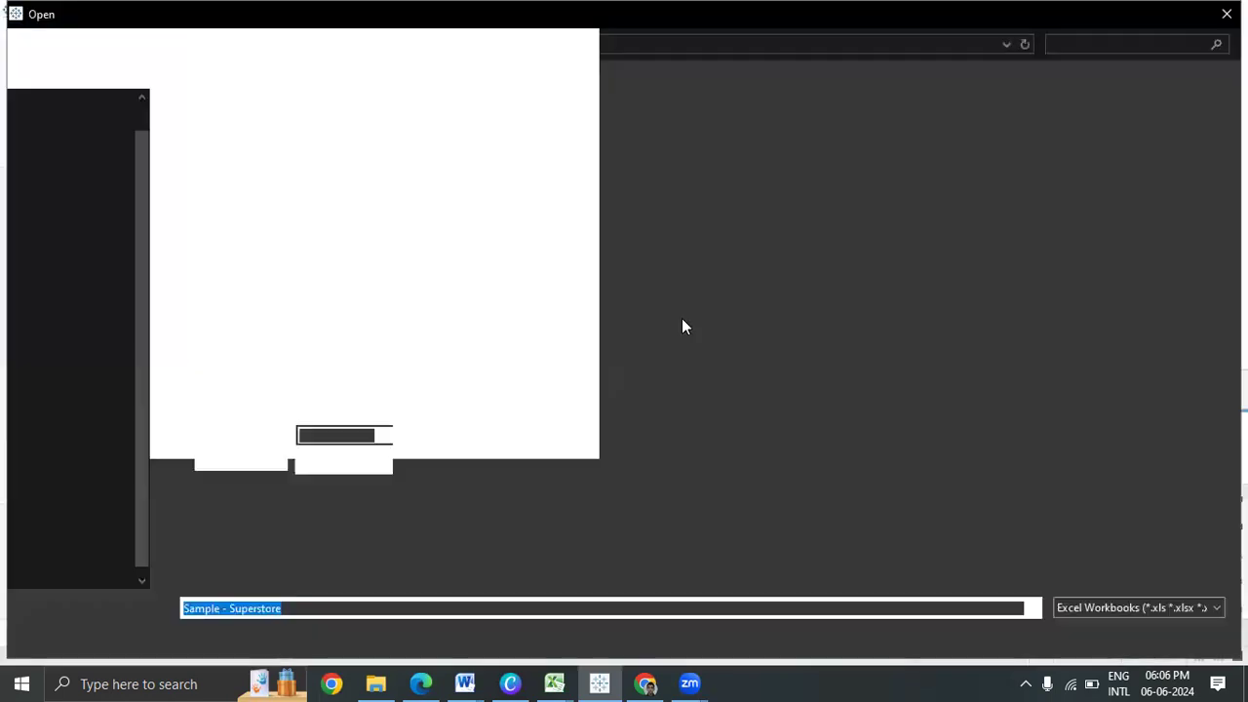
left_click(234, 242)
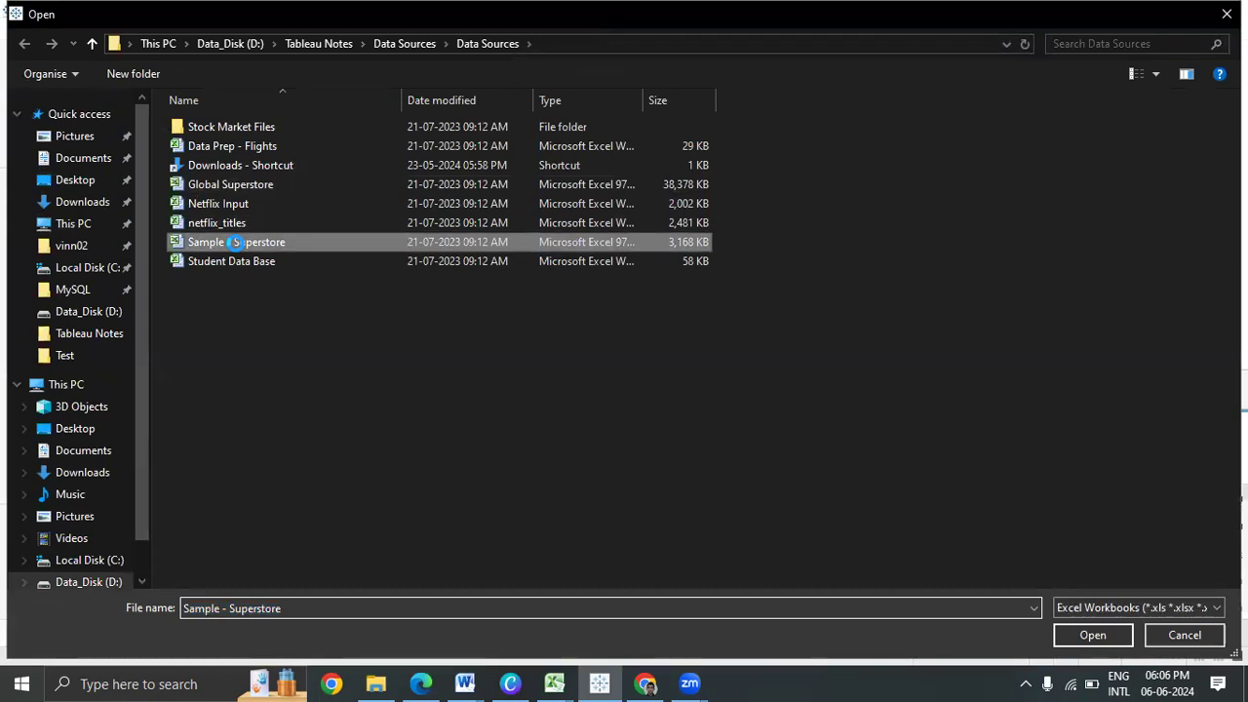
right_click(237, 243)
left_click(117, 282)
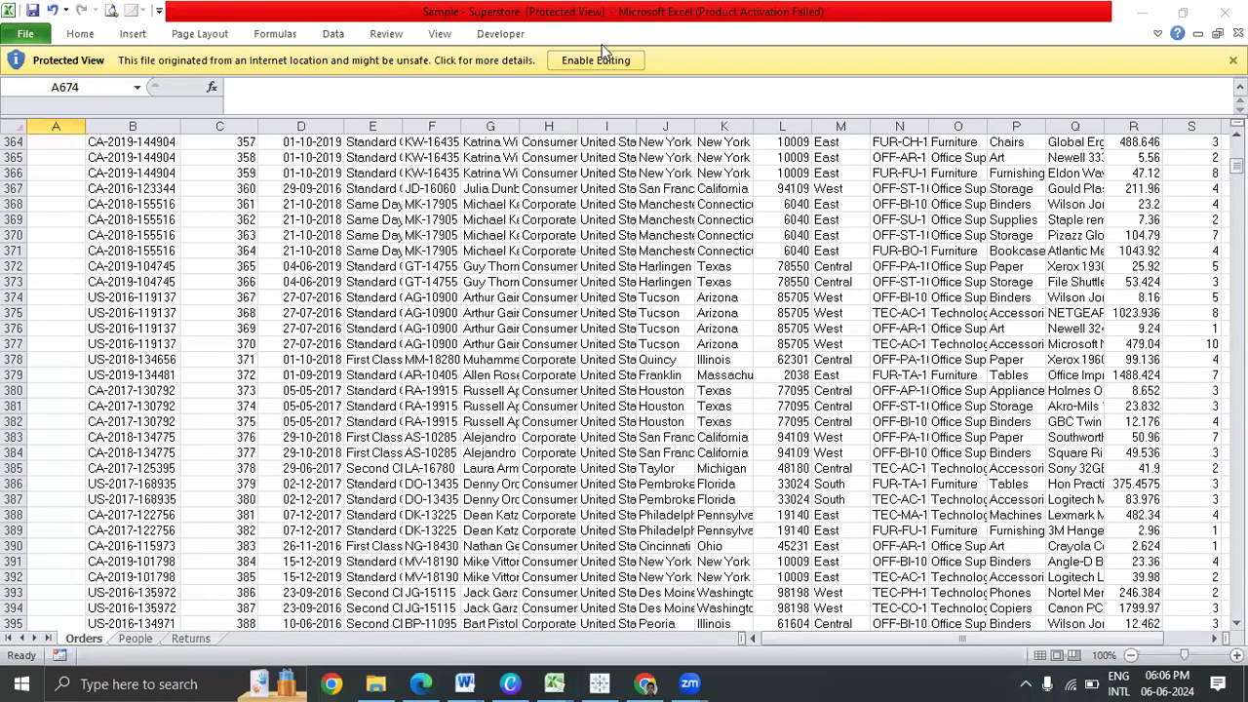
Enable editing and add AutoFilter dropdowns to the Orders sheet's header row
left_click(605, 63)
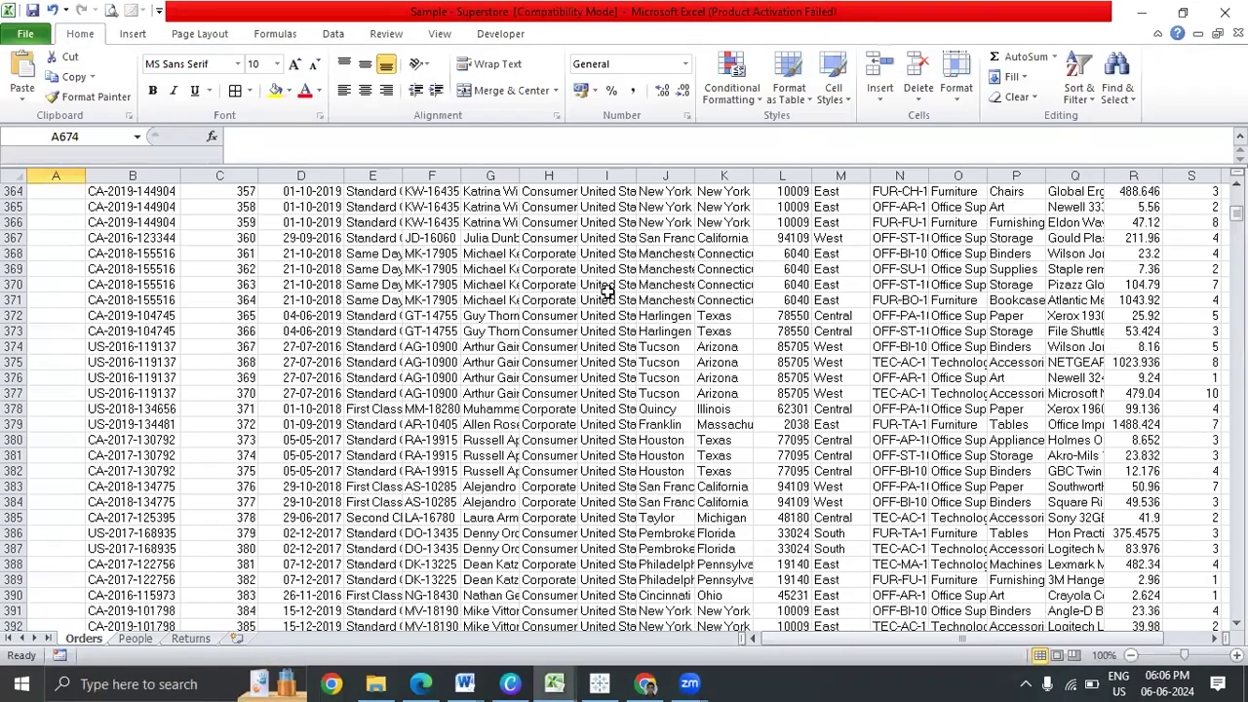
left_click(606, 302)
left_click(390, 224)
key("ctrl+Up")
key("ctrl+Left")
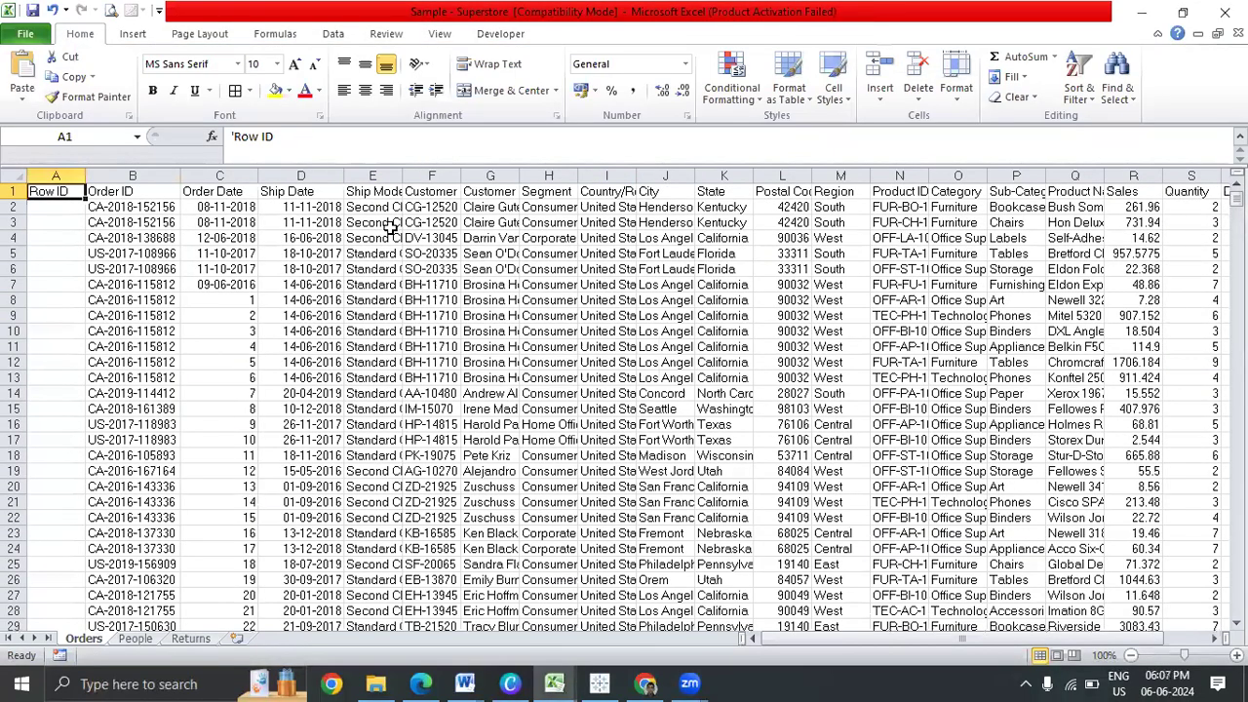
key("ctrl+shift+l")
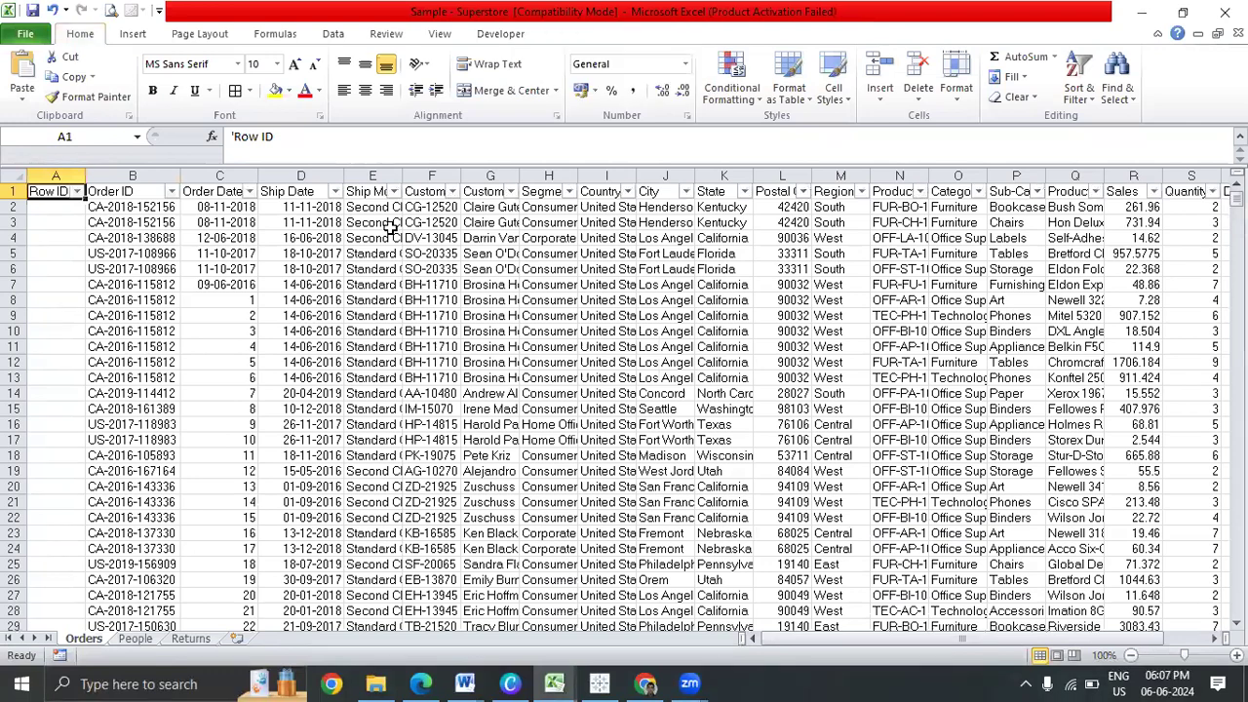
key("ctrl+shift+Right")
Find the Country/Region header with a 'country' search and show its filter values
key("ctrl+f")
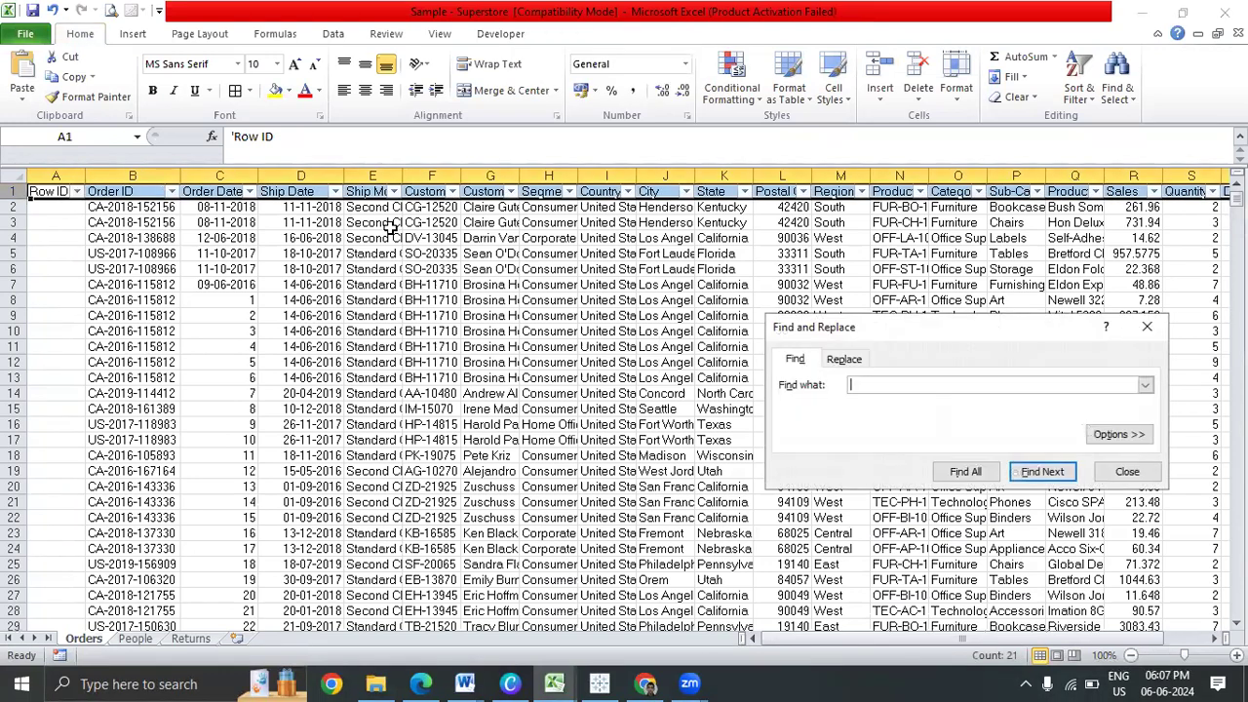
type("country")
key("Return")
key("Escape")
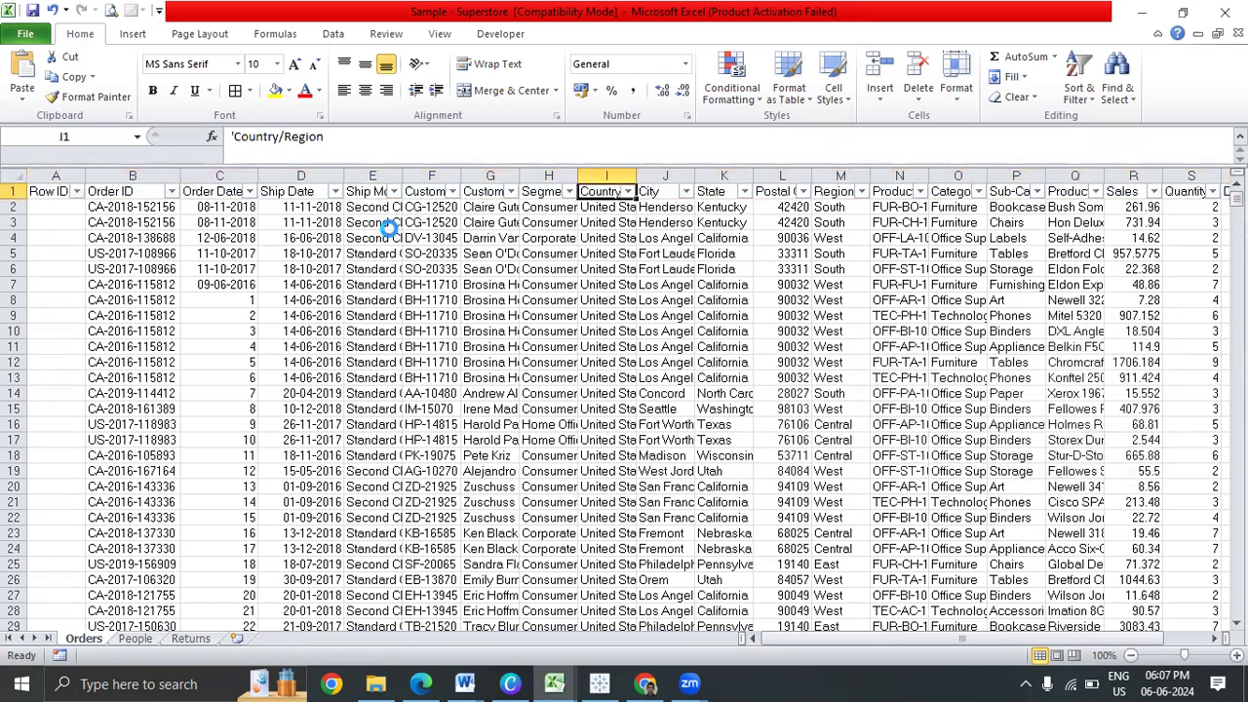
key("alt+Down")
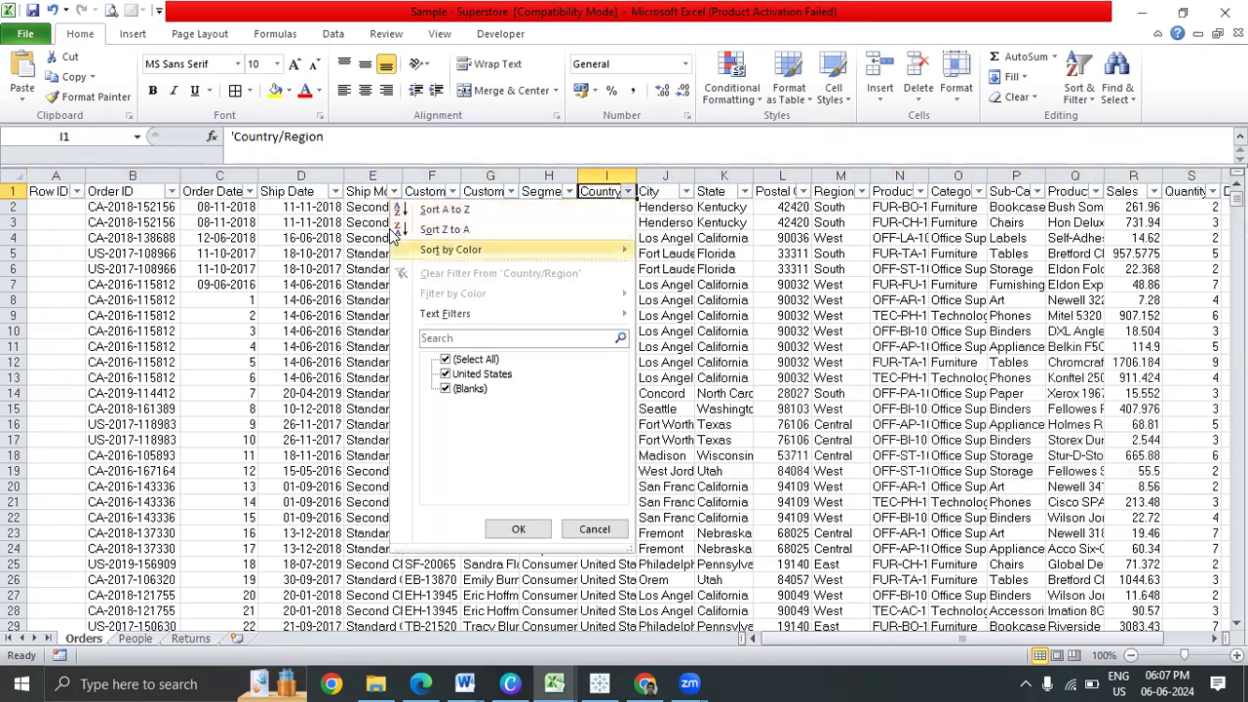
Filter Country/Region to (Blanks) and delete the stray Order Date numbers 9989–9994
left_click(445, 360)
left_click(445, 389)
left_click(518, 529)
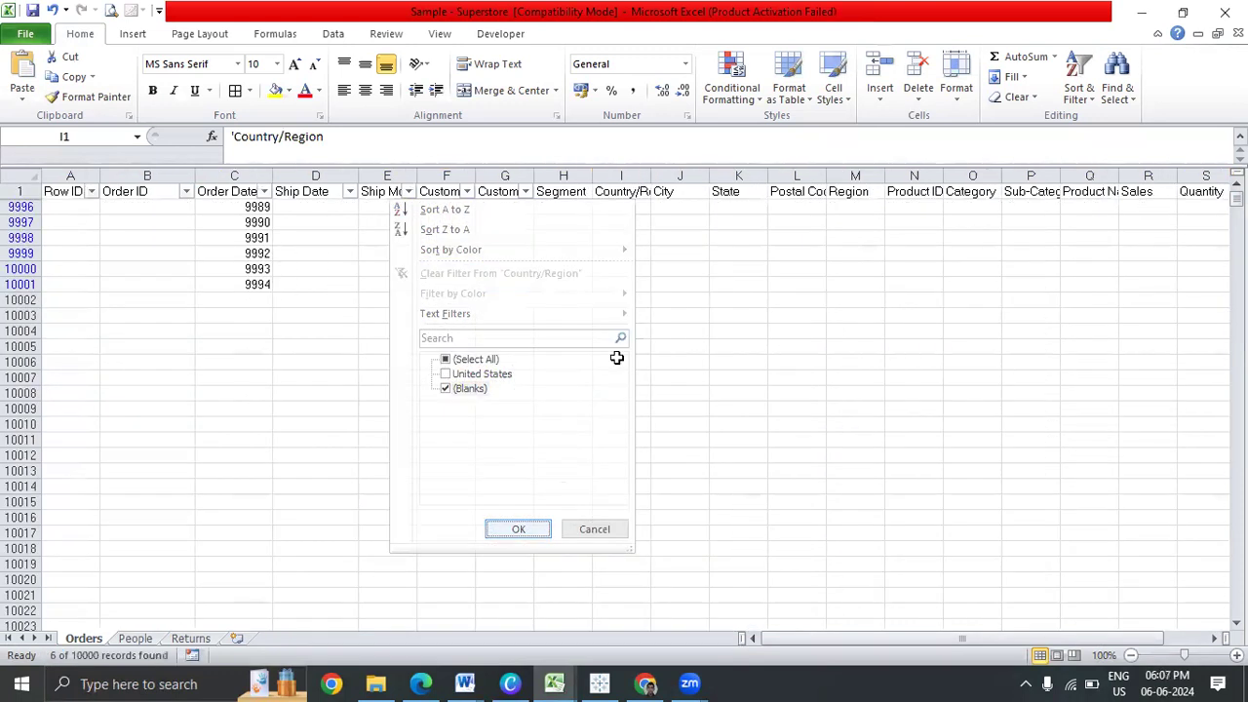
left_click(256, 206)
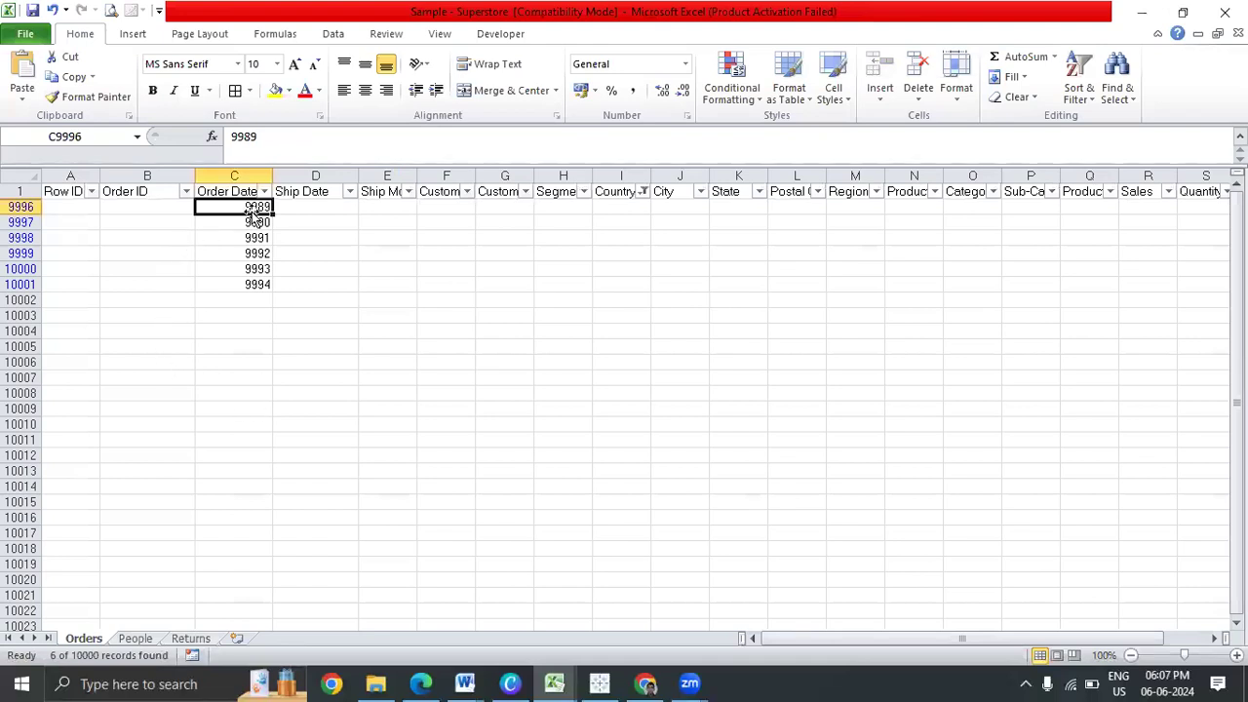
left_click_drag(252, 208, 265, 274)
left_click(340, 284)
left_click_drag(249, 210, 244, 283)
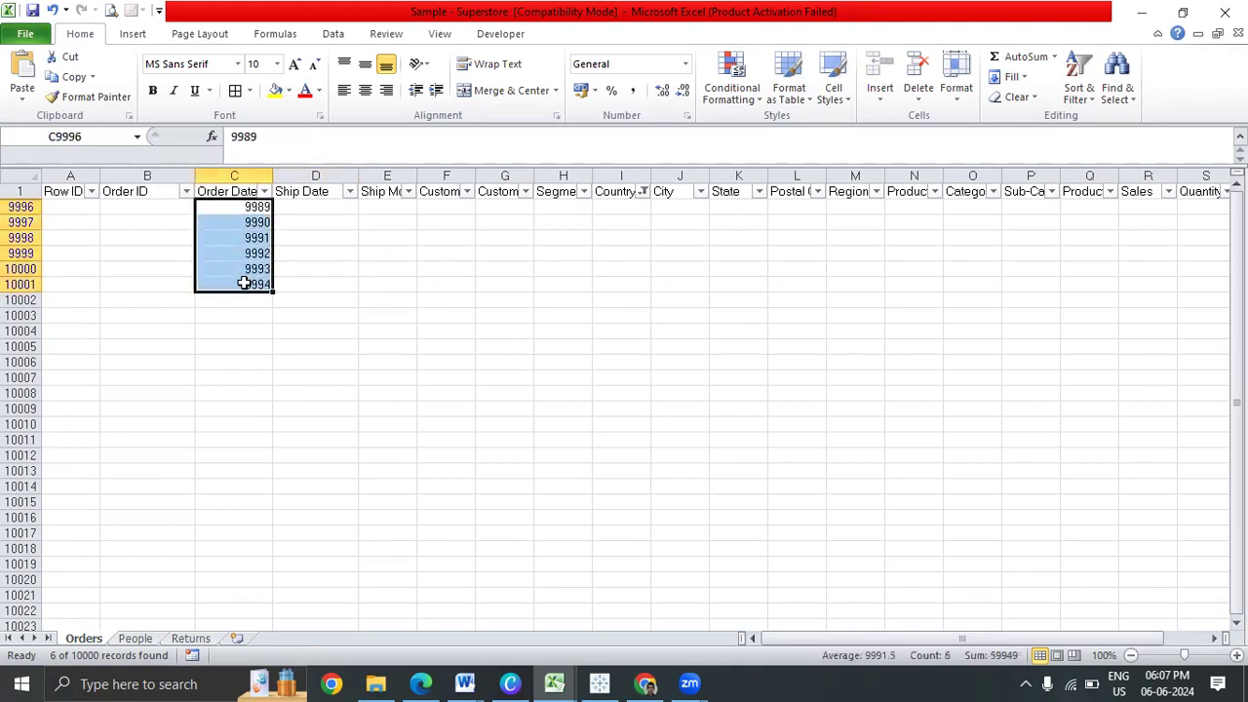
key("Delete")
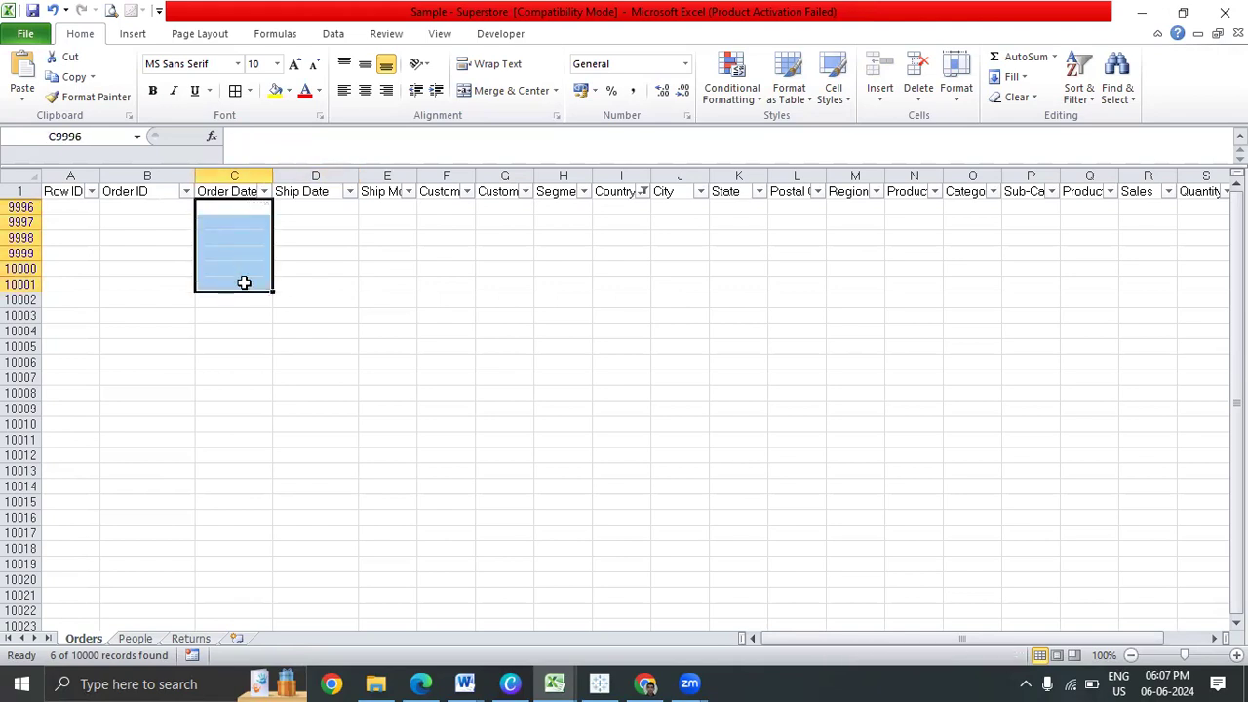
Remove the header filters so all rows show, then jump to the last Order Date cell
key("ctrl+Up")
key("alt+d")
key("f")
key("f")
key("Down")
key("Down")
key("Down")
key("Down")
key("Down")
key("Down")
key("Down")
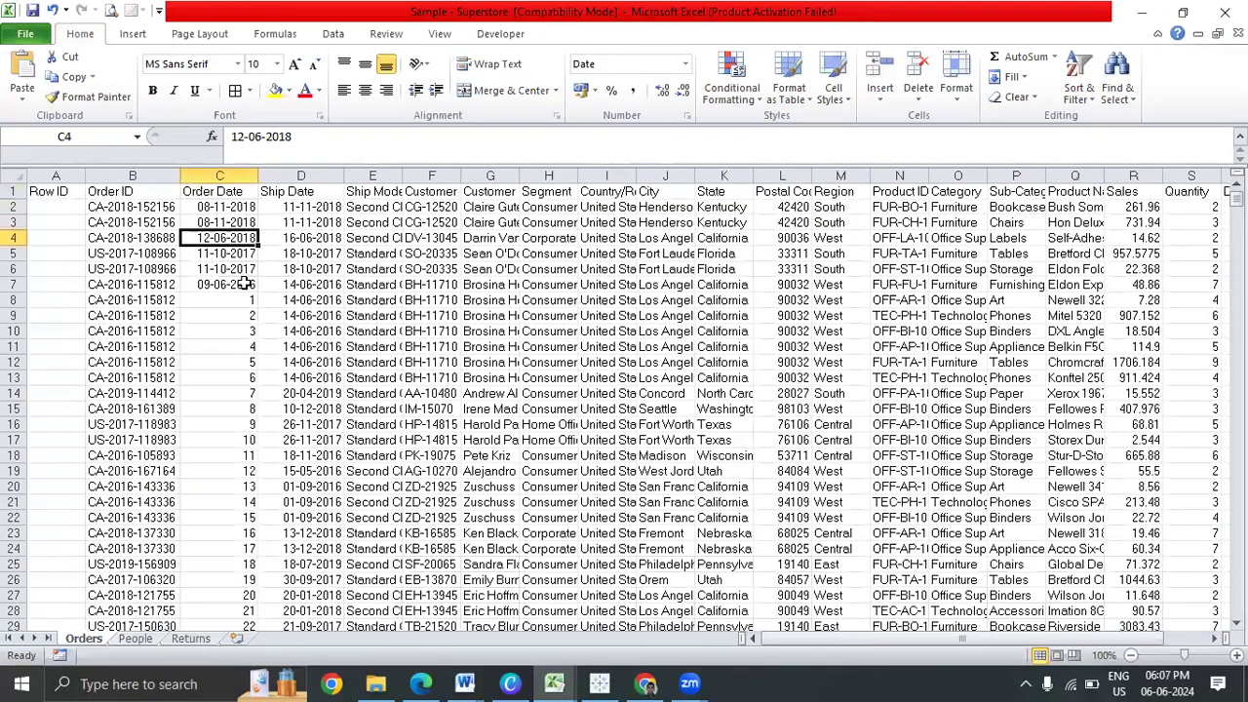
key("ctrl+Down")
Move the sequential numbers from Order Date C8 downward into the Row ID column at A2
key("Up")
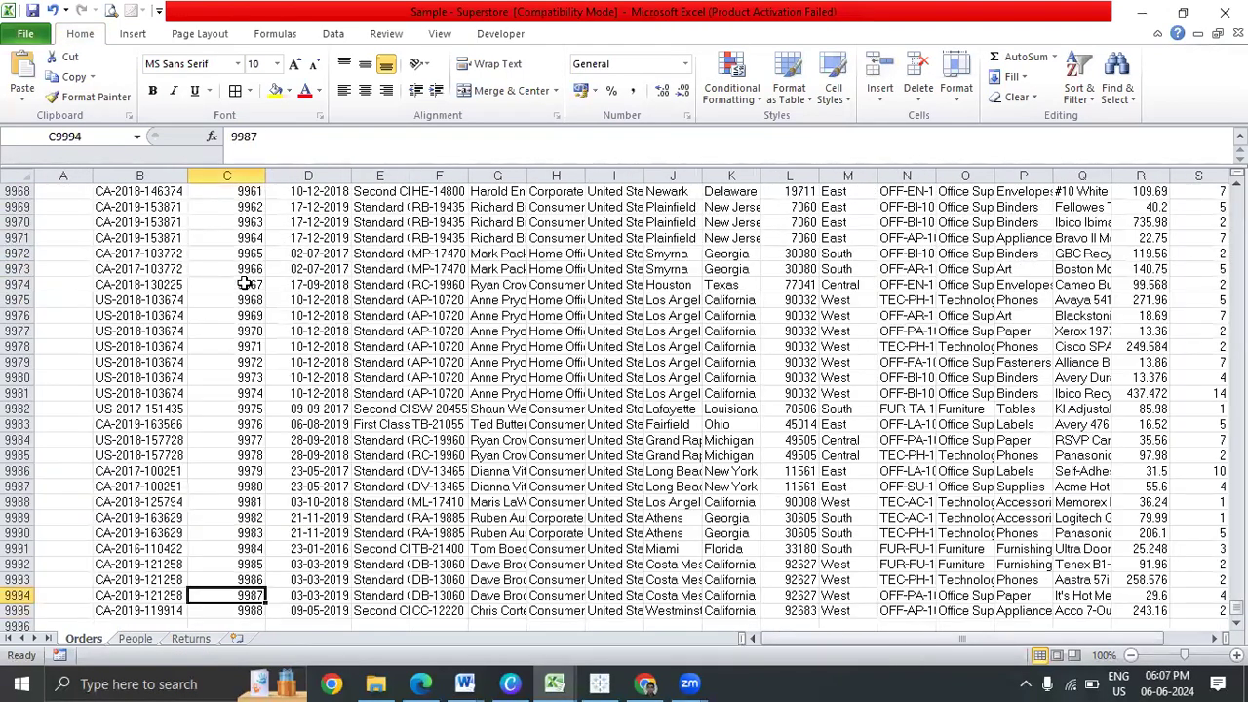
key("ctrl+Up")
key("Down")
key("Down")
key("Down")
key("Down")
key("Down")
key("Down")
key("Down")
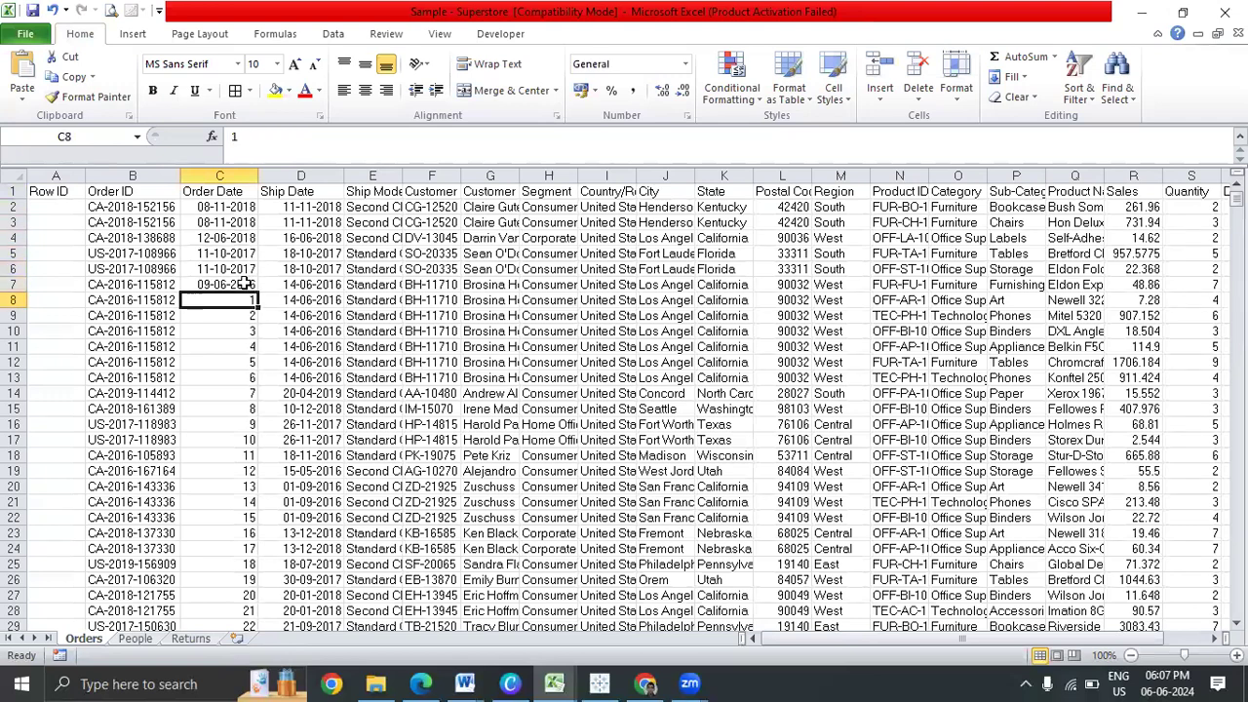
key("Right")
key("Left")
key("Left")
key("Left")
key("Right")
key("Right")
key("ctrl+shift+Down")
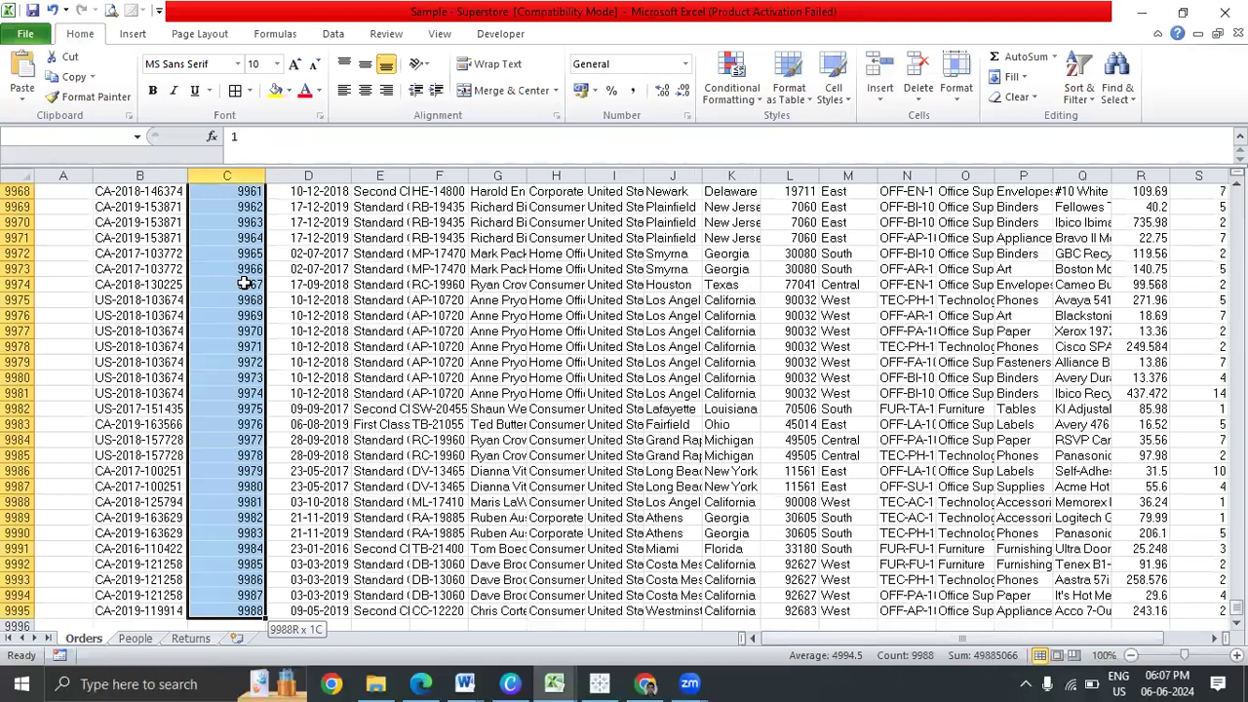
key("ctrl+c")
key("ctrl+BackSpace")
key("Up")
key("Down")
key("Left")
key("Right")
key("Left")
key("Left")
key("Up")
key("Up")
key("Up")
key("Up")
key("Up")
key("Up")
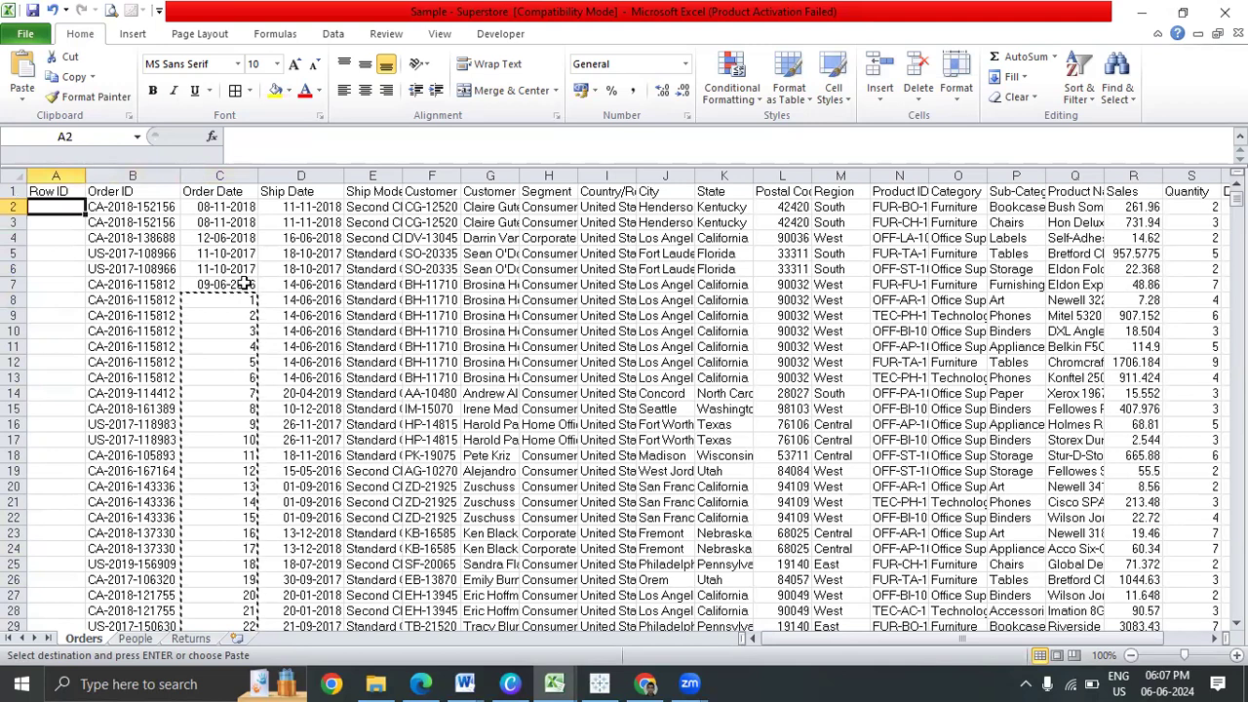
key("Return")
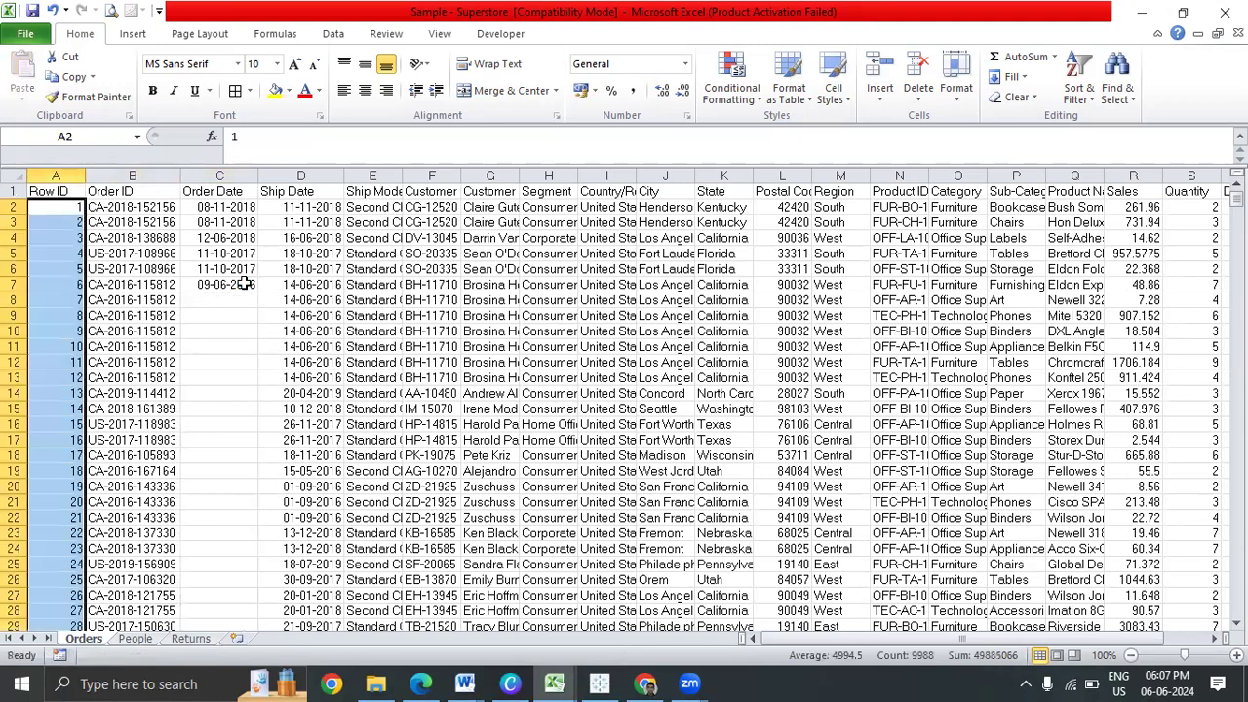
Clear the leftover rows 9990–9995 that have no Row ID
key("ctrl+Down")
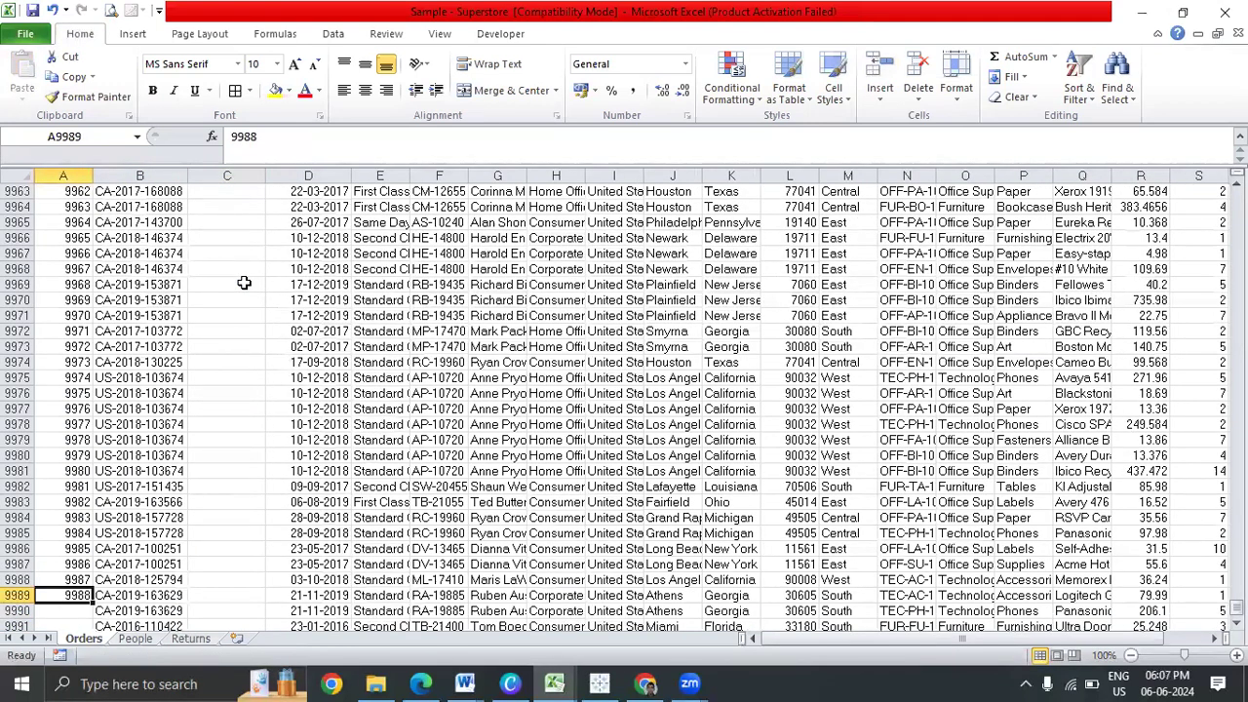
key("Down")
key("Right")
key("ctrl+Down")
key("Left")
key("Up")
key("Up")
key("Up")
key("Up")
key("Right")
Review the emptied Order Date column and return to the empty cell C8
key("Up")
key("shift+ctrl+Down")
key("shift+space")
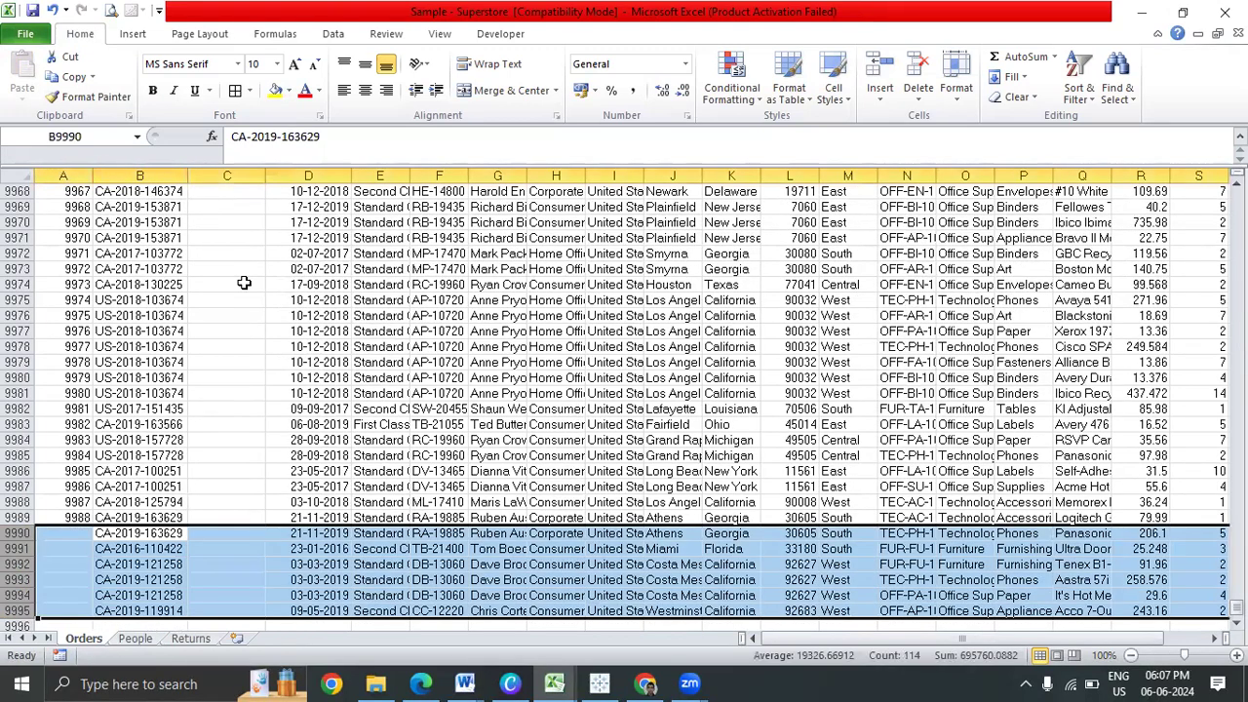
key("Delete")
key("Up")
key("Right")
key("Right")
key("Right")
key("Left")
key("Left")
key("Right")
key("Left")
key("ctrl+Up")
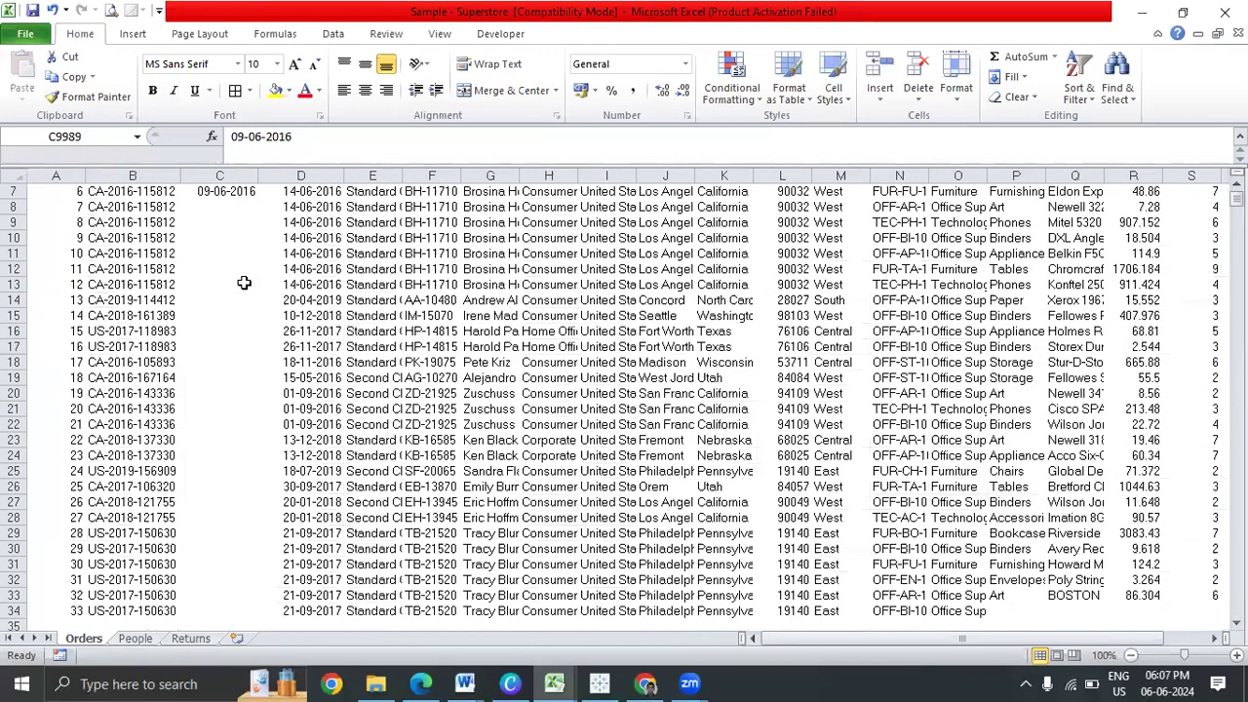
key("Left")
key("Left")
key("ctrl+Up")
key("Right")
key("Right")
key("Right")
key("Down")
key("Down")
key("Down")
key("Down")
key("Down")
key("Down")
key("Left")
key("Right")
key("Down")
key("Left")
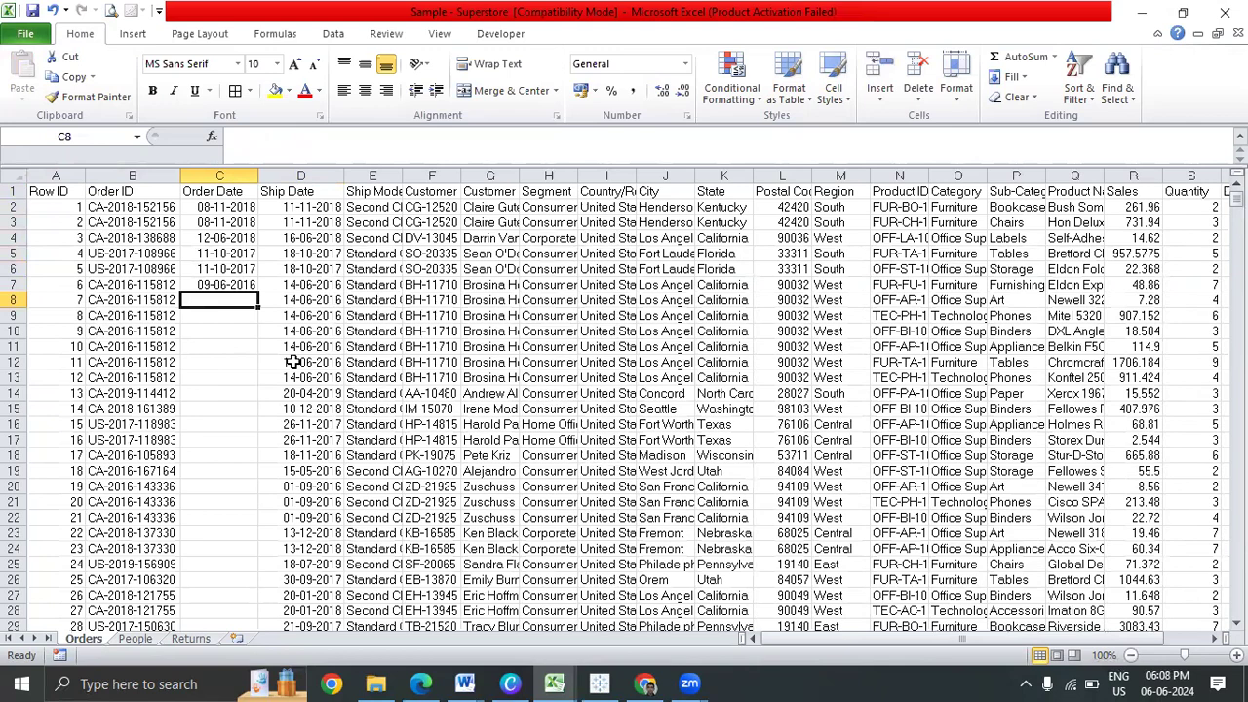
Enter an Order Date formula in C8 equal to the D8 Ship Date minus 5
left_click(339, 299)
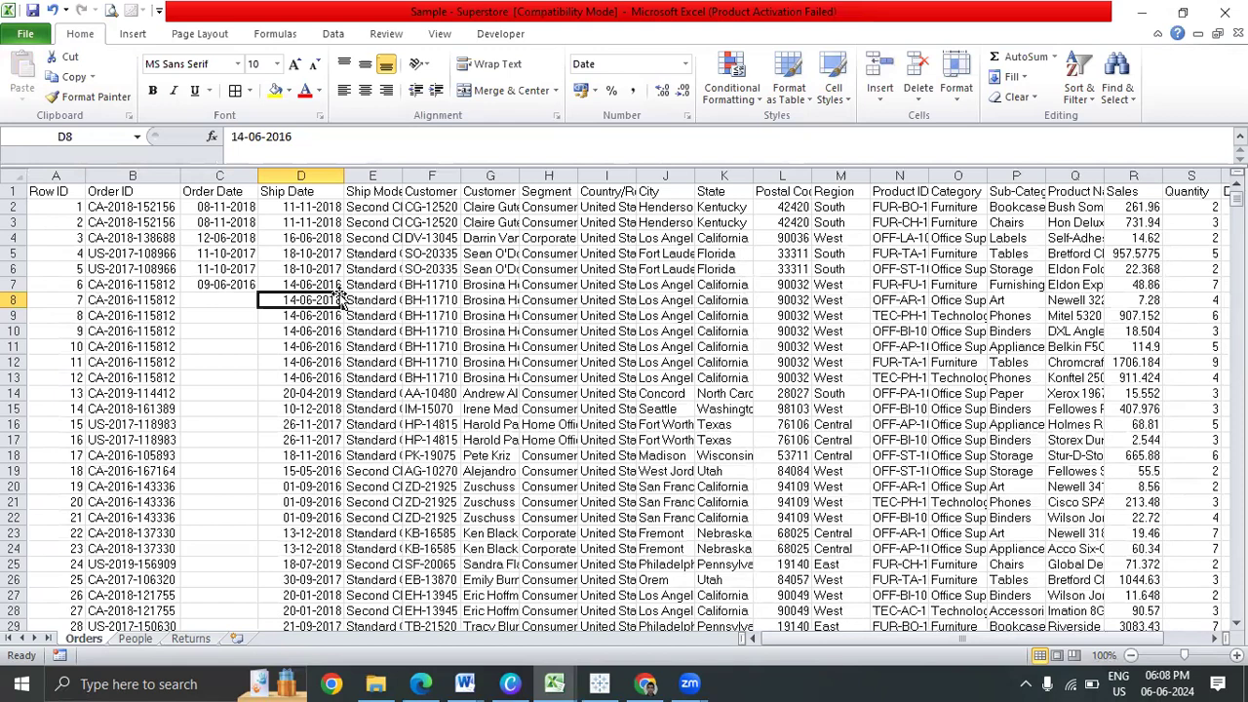
left_click(230, 303)
type("=")
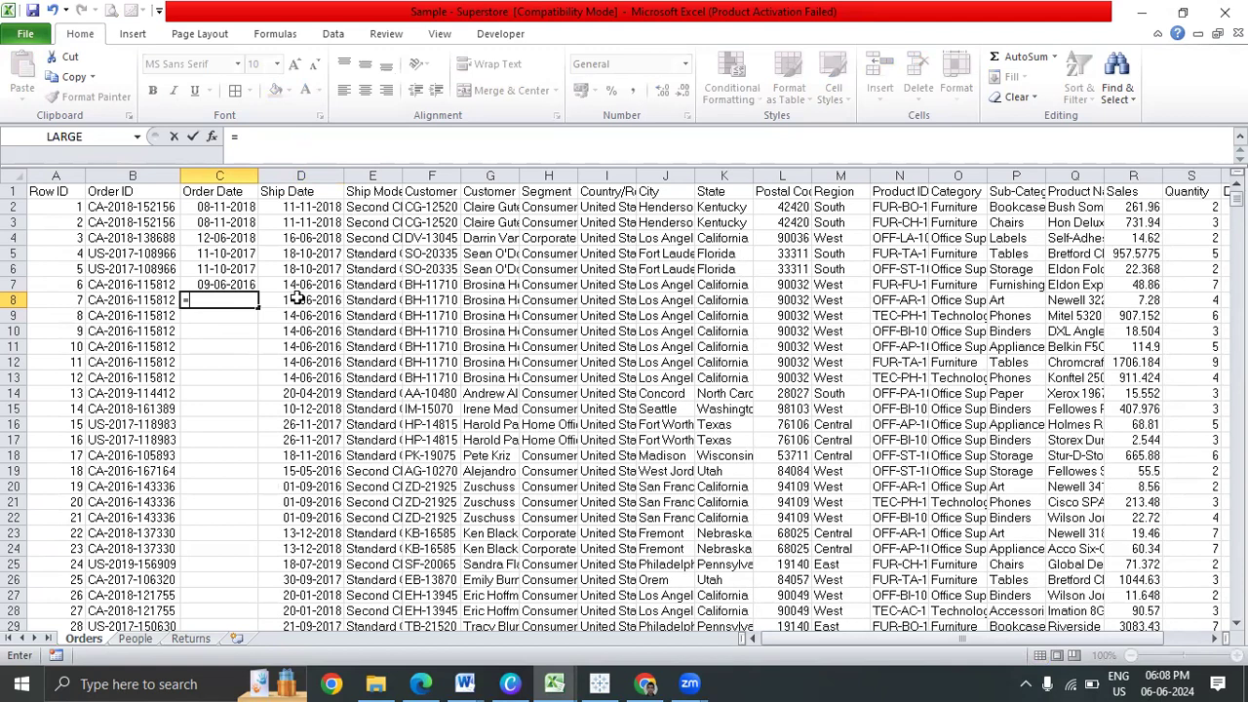
left_click(297, 299)
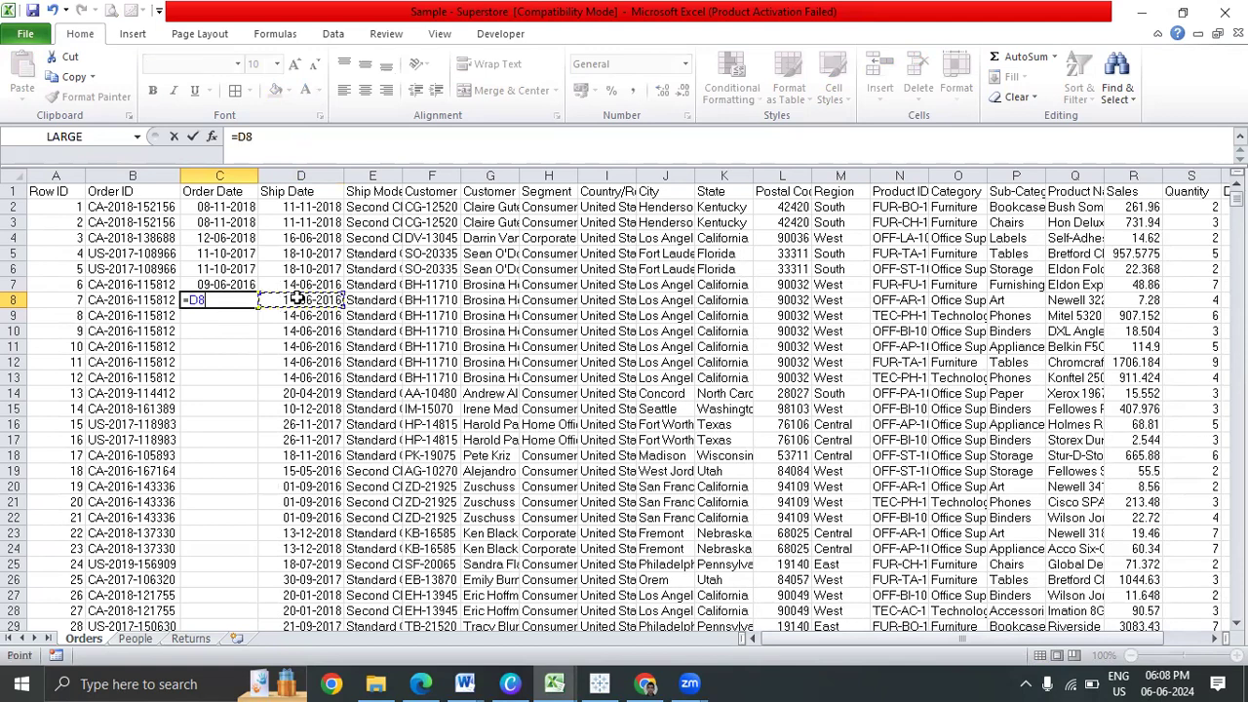
type("-5")
key("ctrl+Return")
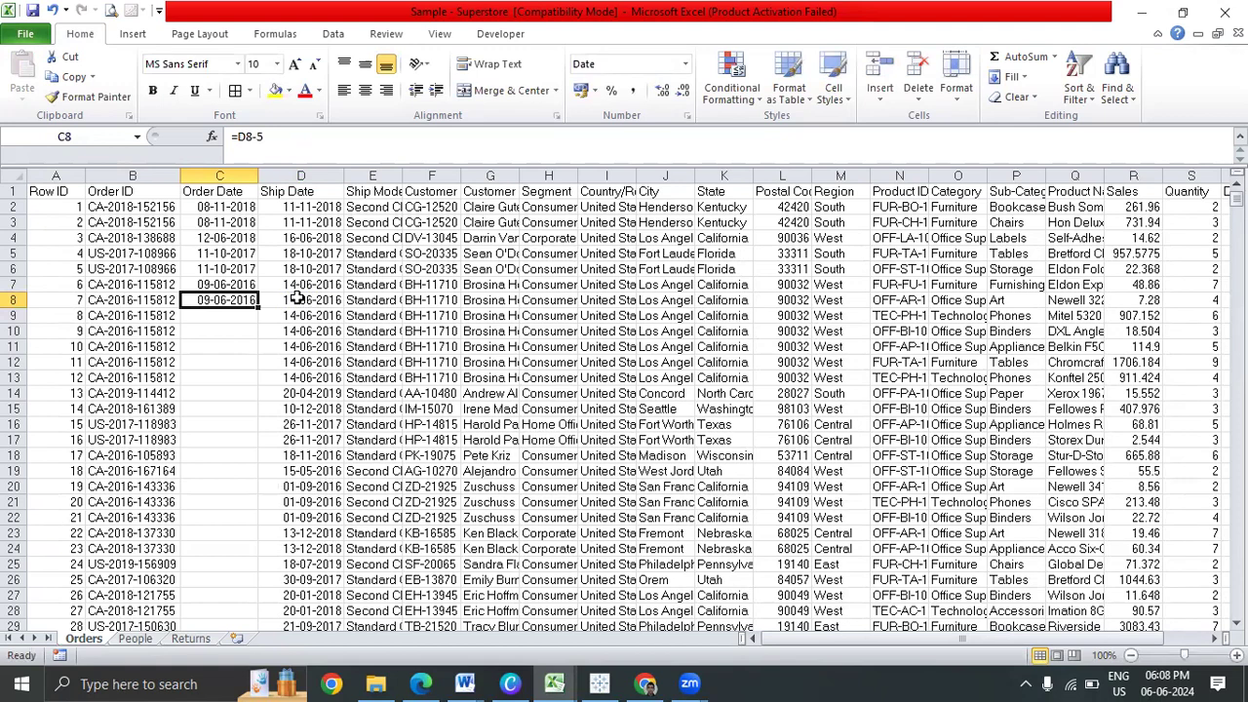
Fill Order Date from row 8 to the last row with =D9989-5 and check the results
key("Right")
key("ctrl+Down")
key("Left")
key("Right")
key("shift+Left")
key("shift+Left")
key("Left")
key("ctrl+shift+Up")
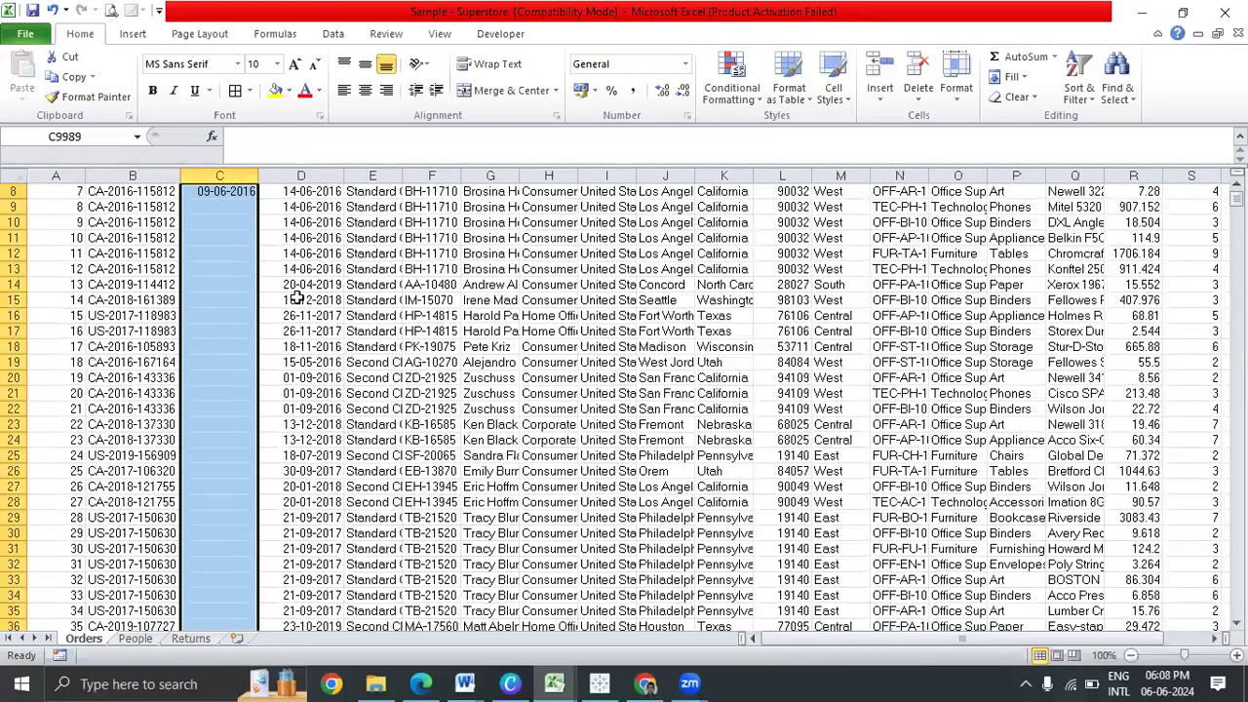
type("=D9989-5")
key("ctrl+Return")
key("ctrl+Up")
key("Down")
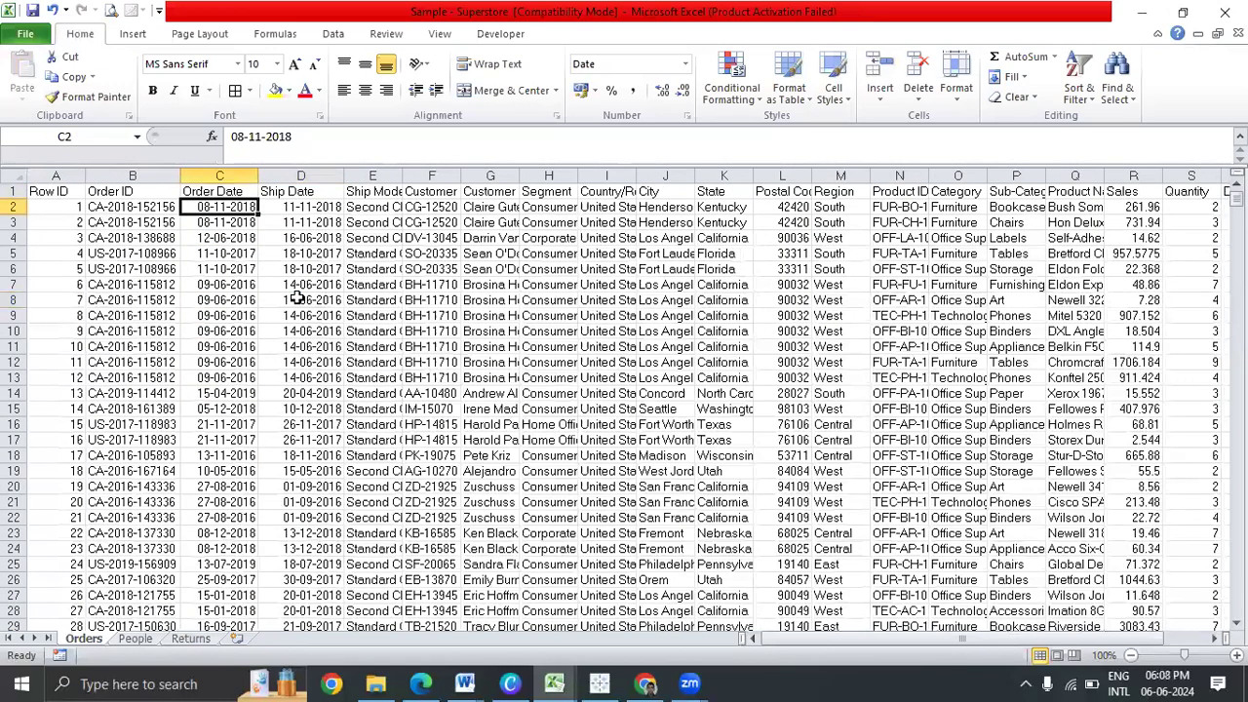
key("ctrl+Down")
key("ctrl+Up")
key("Down")
Turn header filters back on and look at the Country/Region filter options
key("Up")
key("Right")
key("Right")
key("Right")
key("Right")
key("Right")
key("Right")
key("Right")
key("Left")
key("ctrl+shift+l")
key("alt+Down")
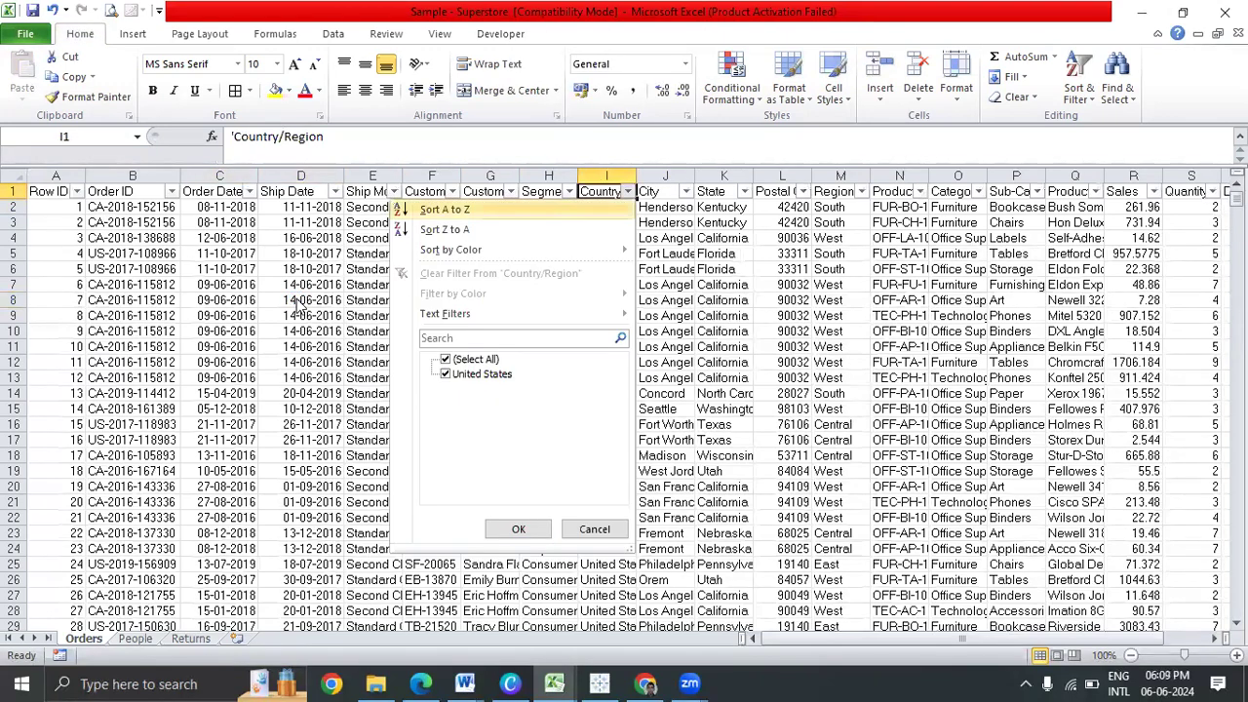
key("Down")
key("Down")
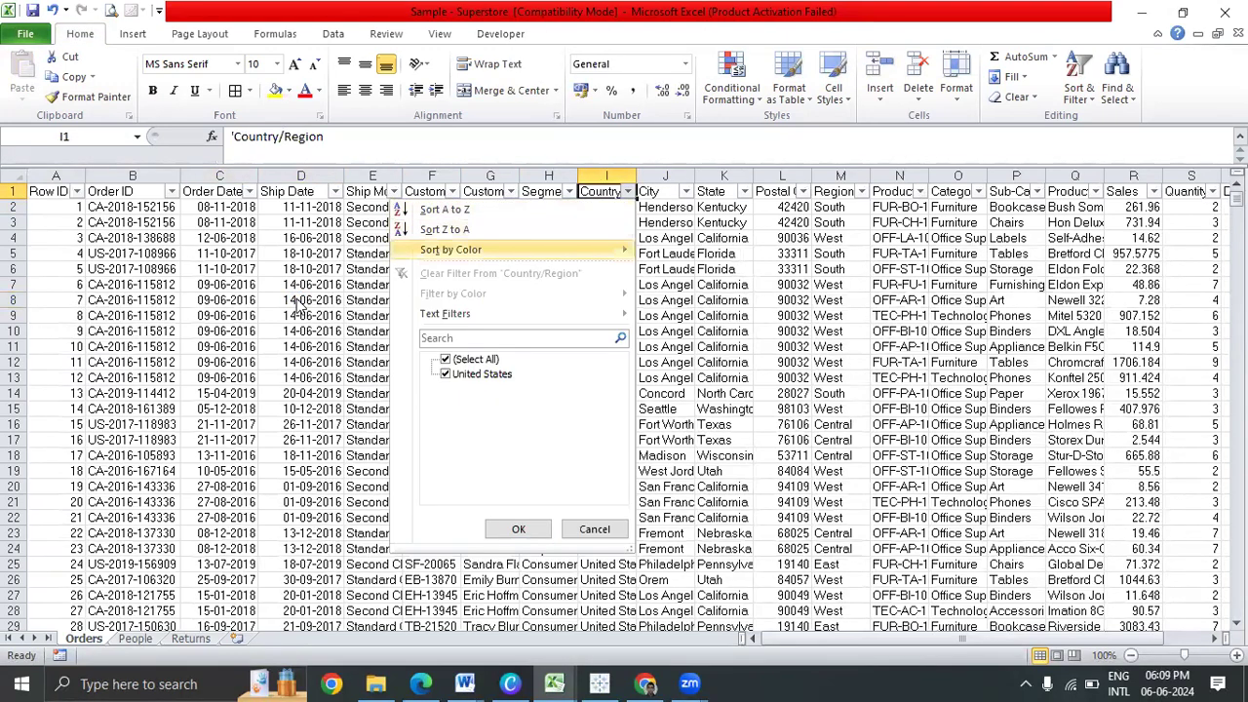
key("Escape")
key("Down")
key("Down")
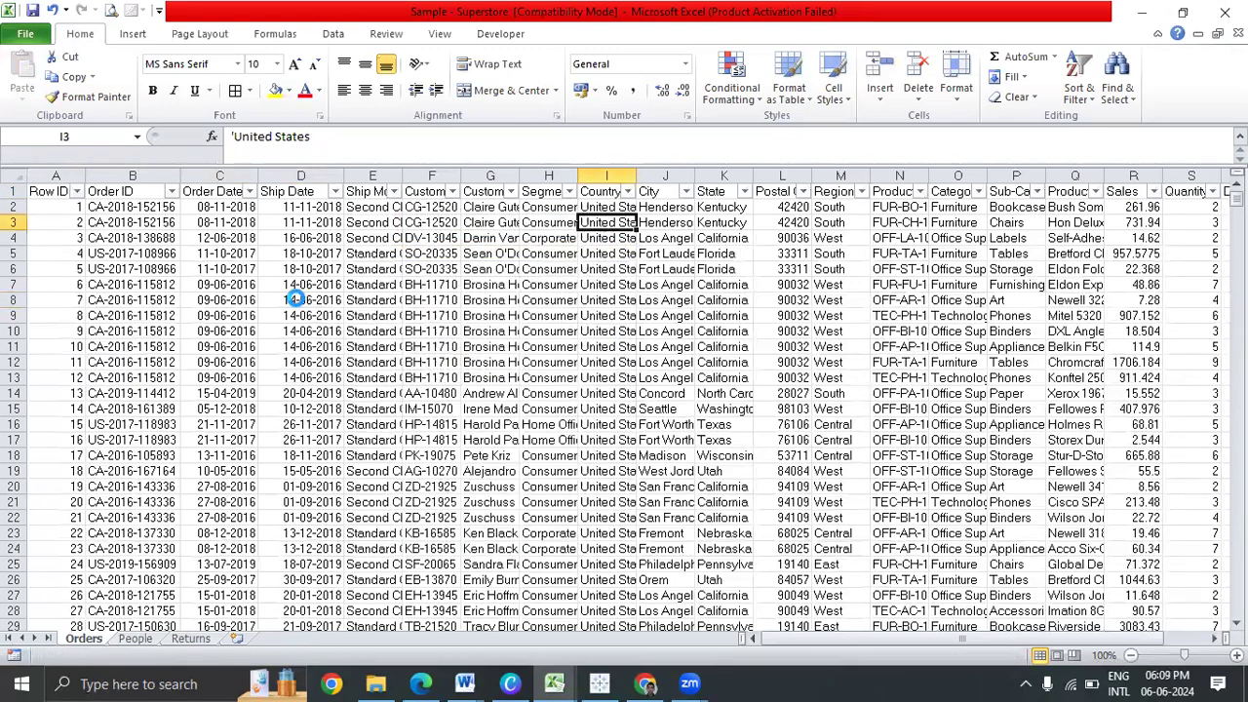
Close Excel, reconnect Tableau to the edited Sample - Superstore, and return to Sheet 7
left_click(1225, 13)
left_click(336, 343)
key("alt+Tab")
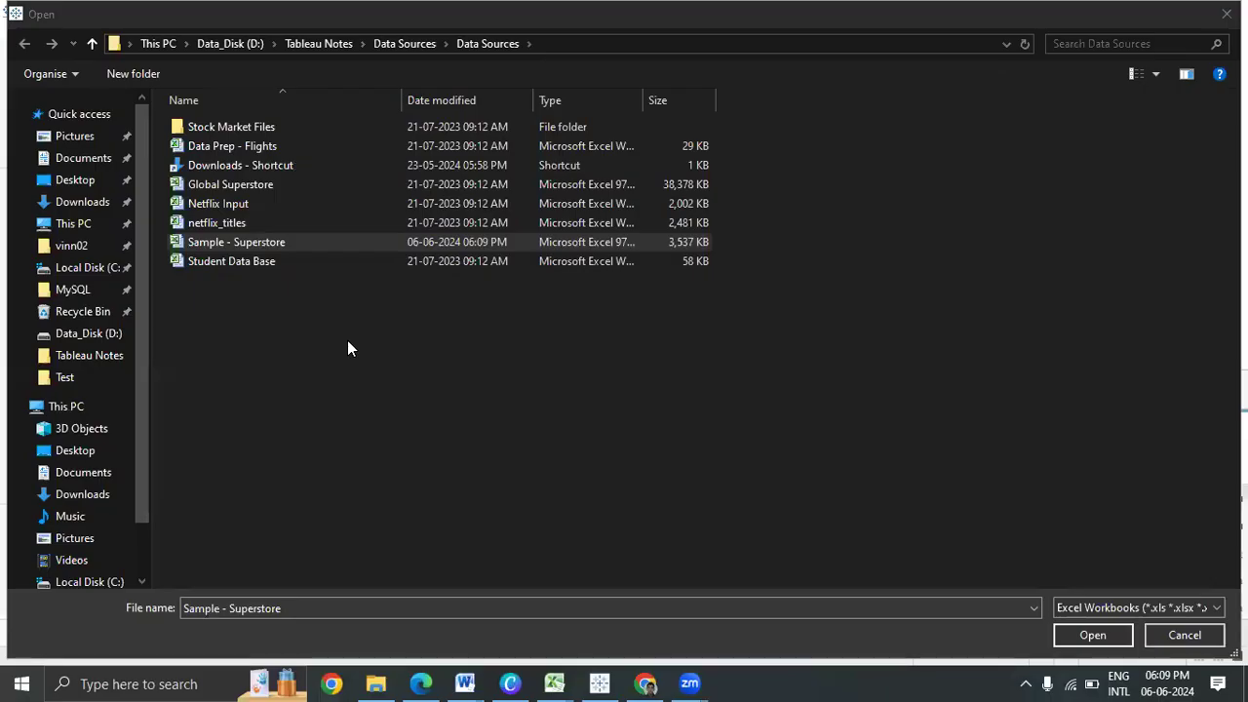
key("Return")
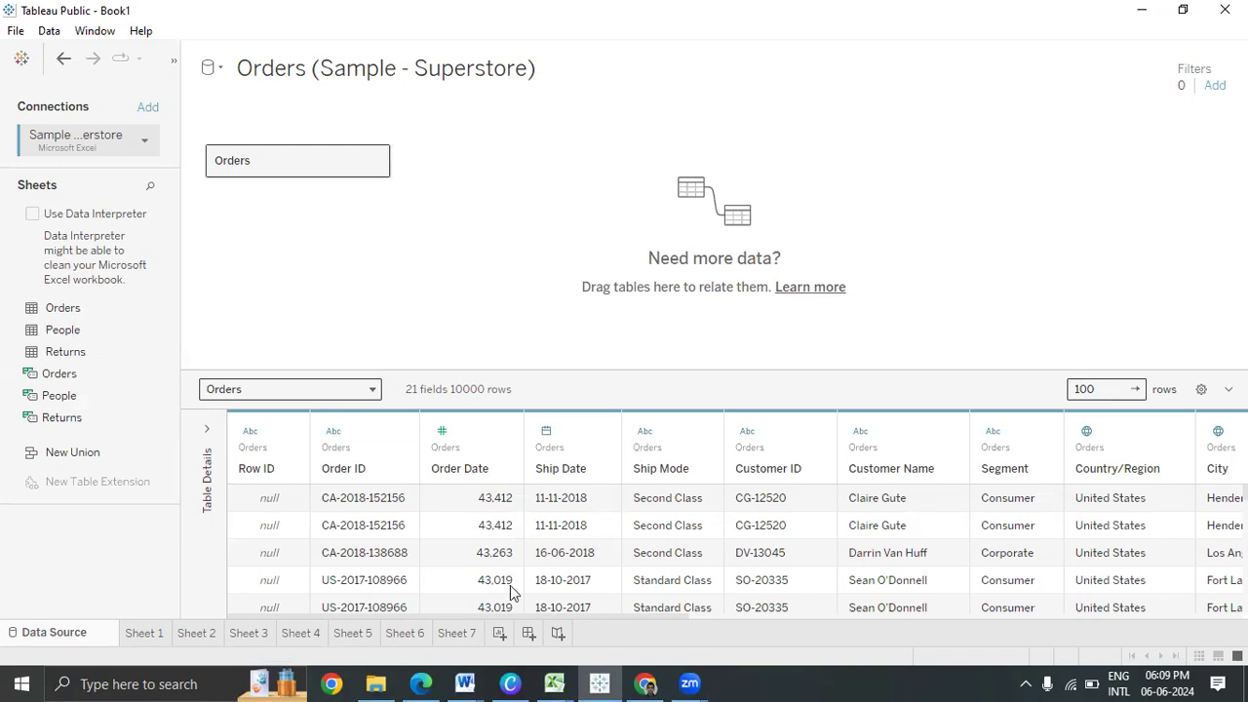
left_click(451, 634)
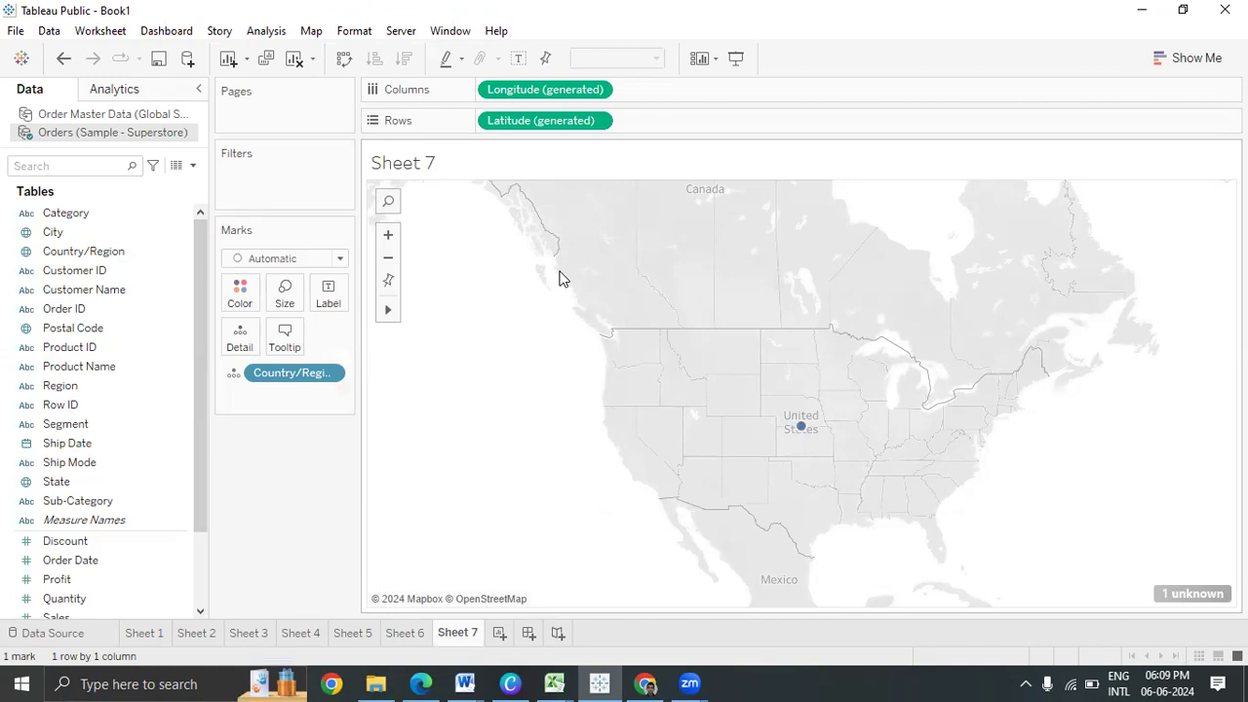
Refresh the Orders (Sample - Superstore) data source from the Data menu and confirm with Yes
left_click(49, 32)
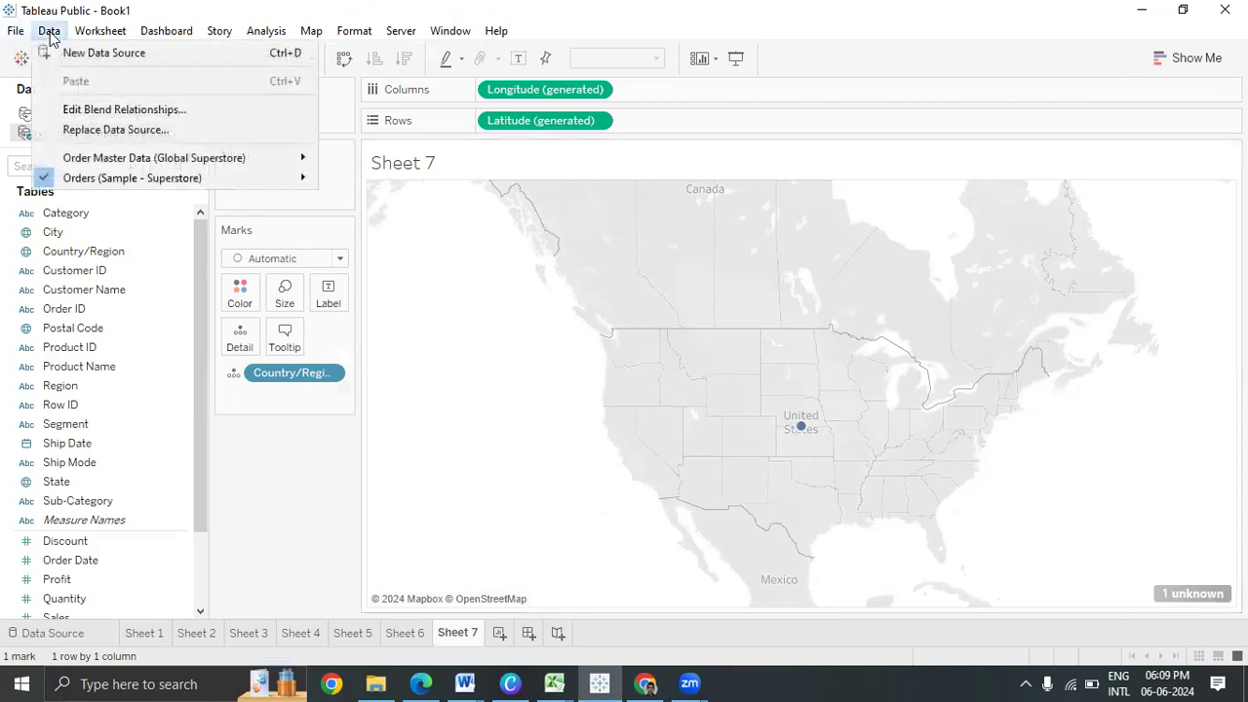
mouse_move(156, 181)
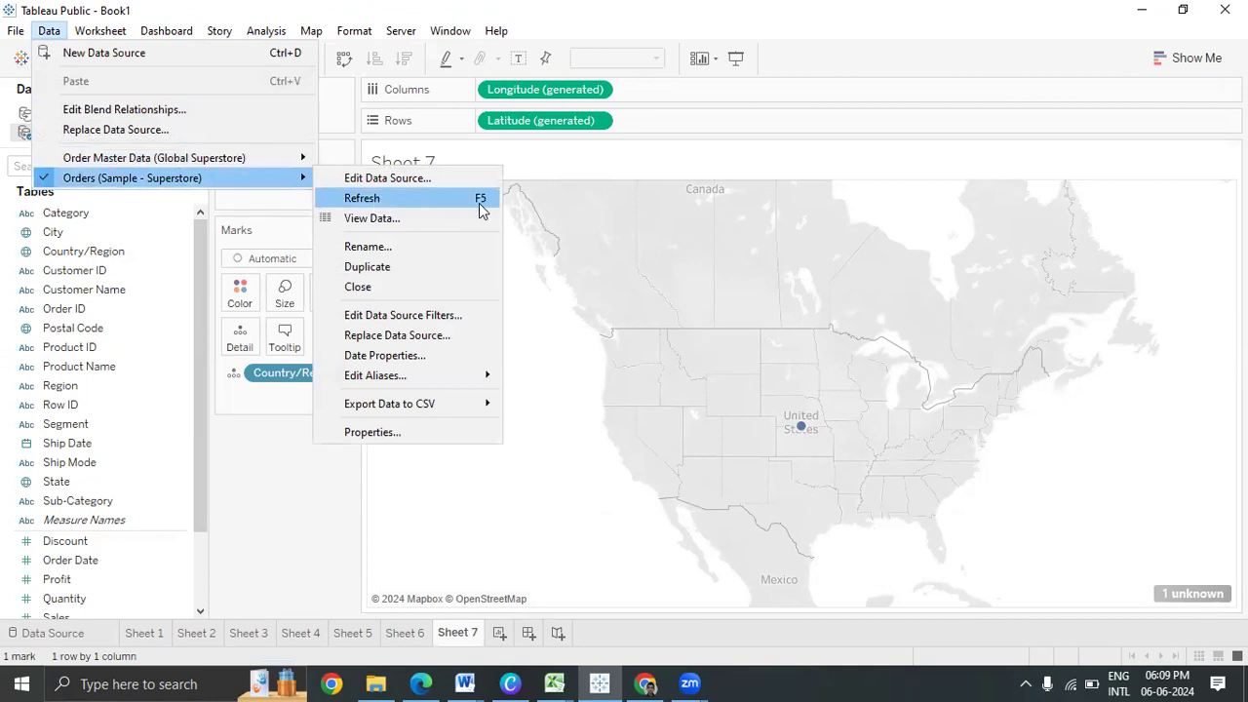
left_click(404, 203)
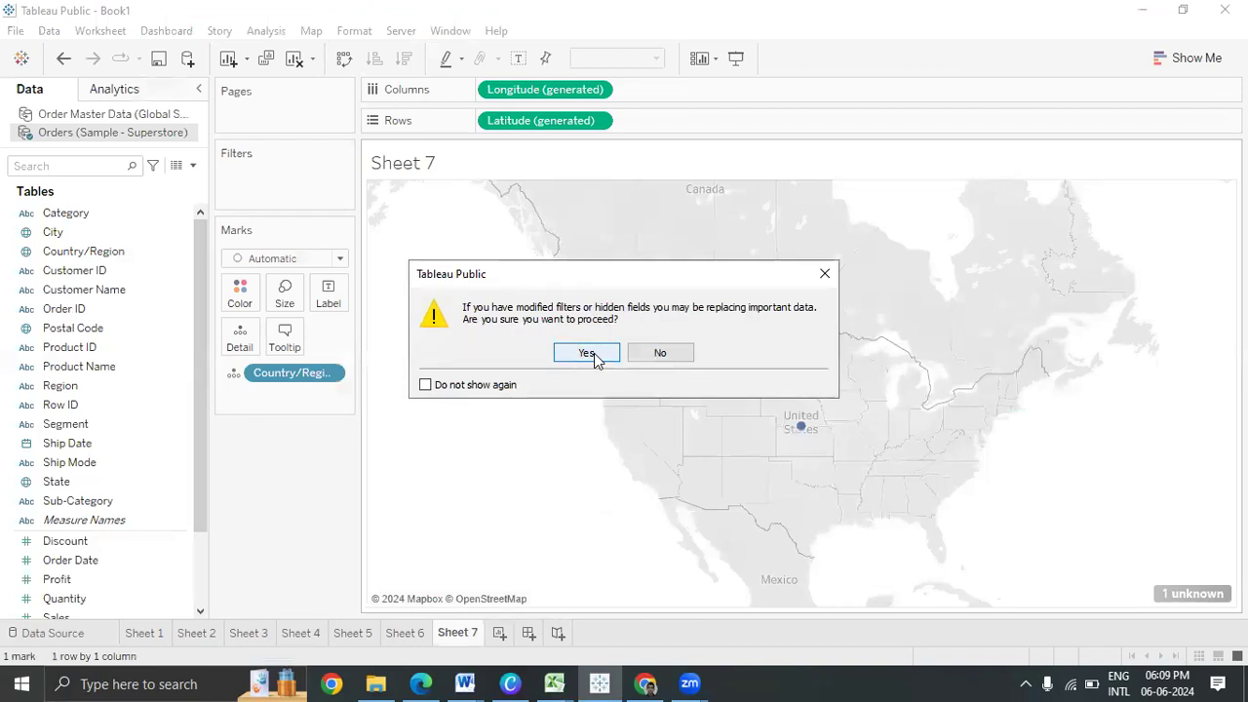
left_click(590, 353)
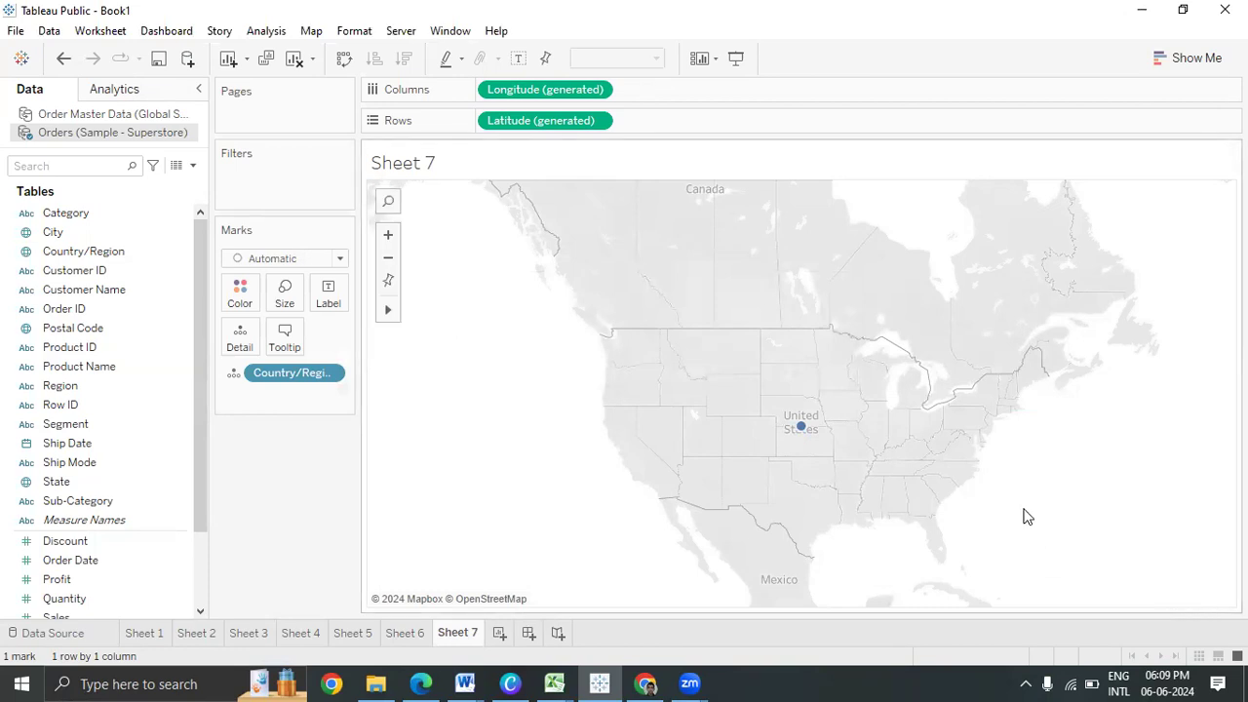
mouse_move(798, 436)
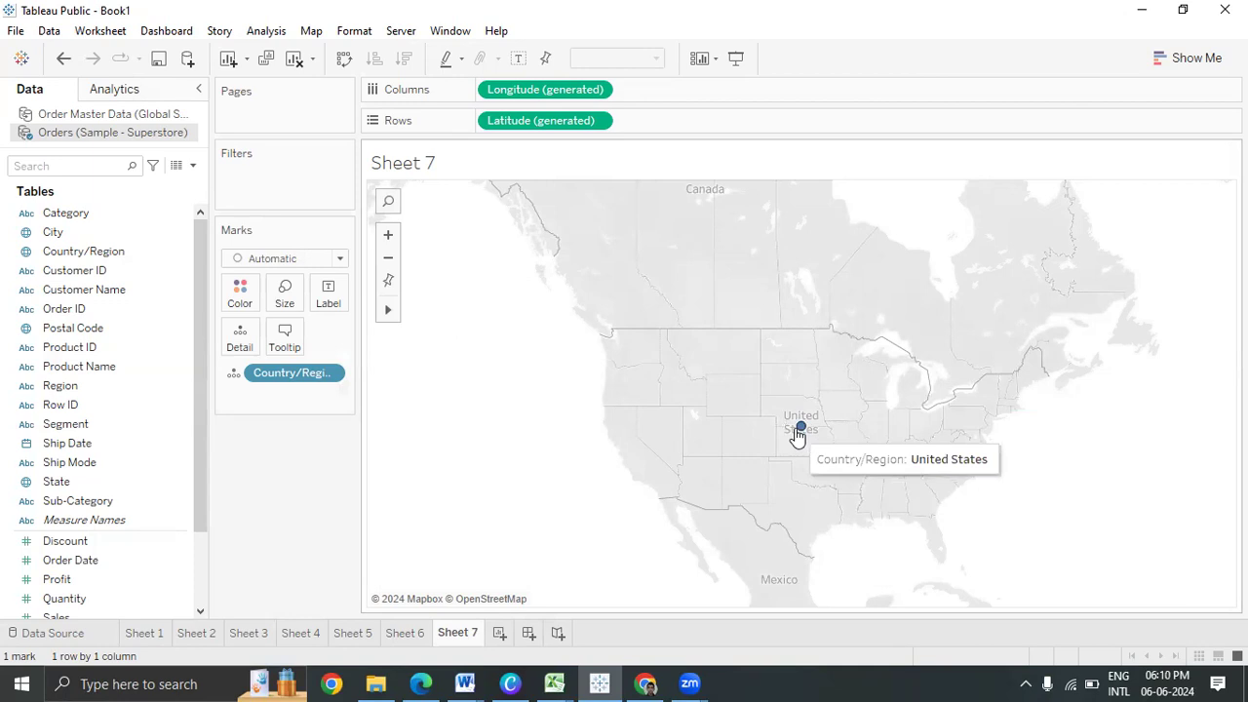
left_click(366, 680)
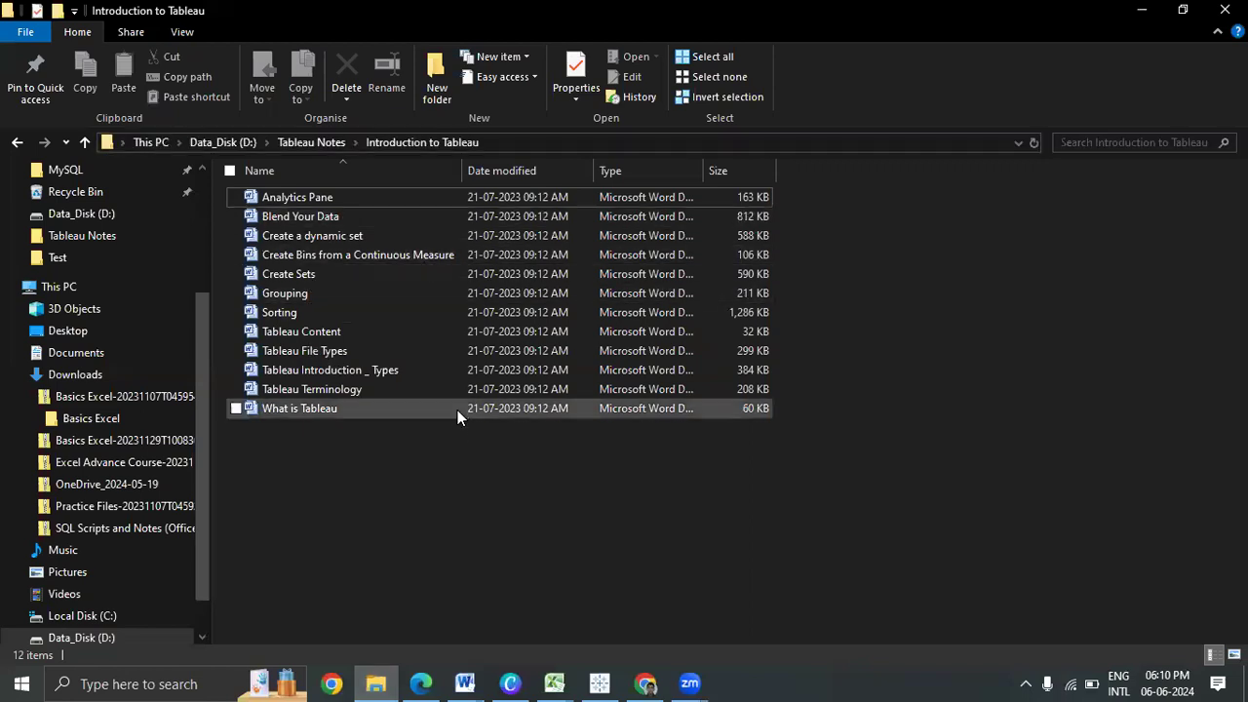
left_click(600, 682)
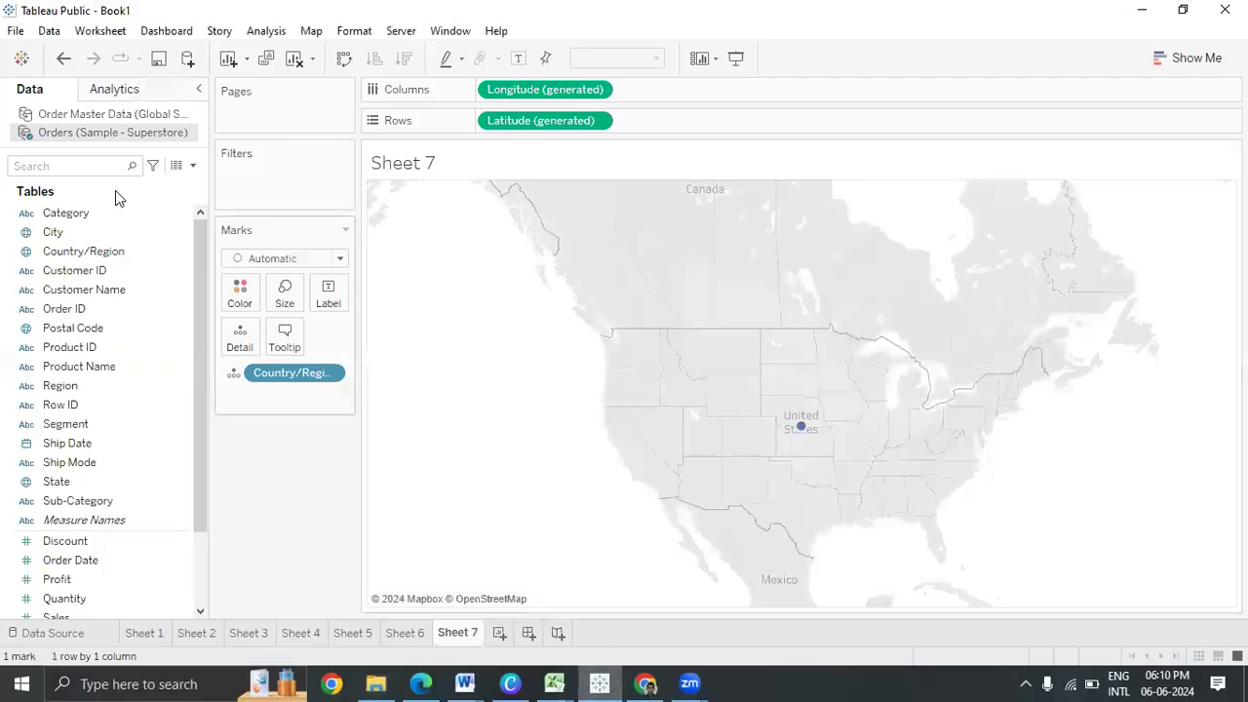
right_click(101, 135)
left_click(121, 139)
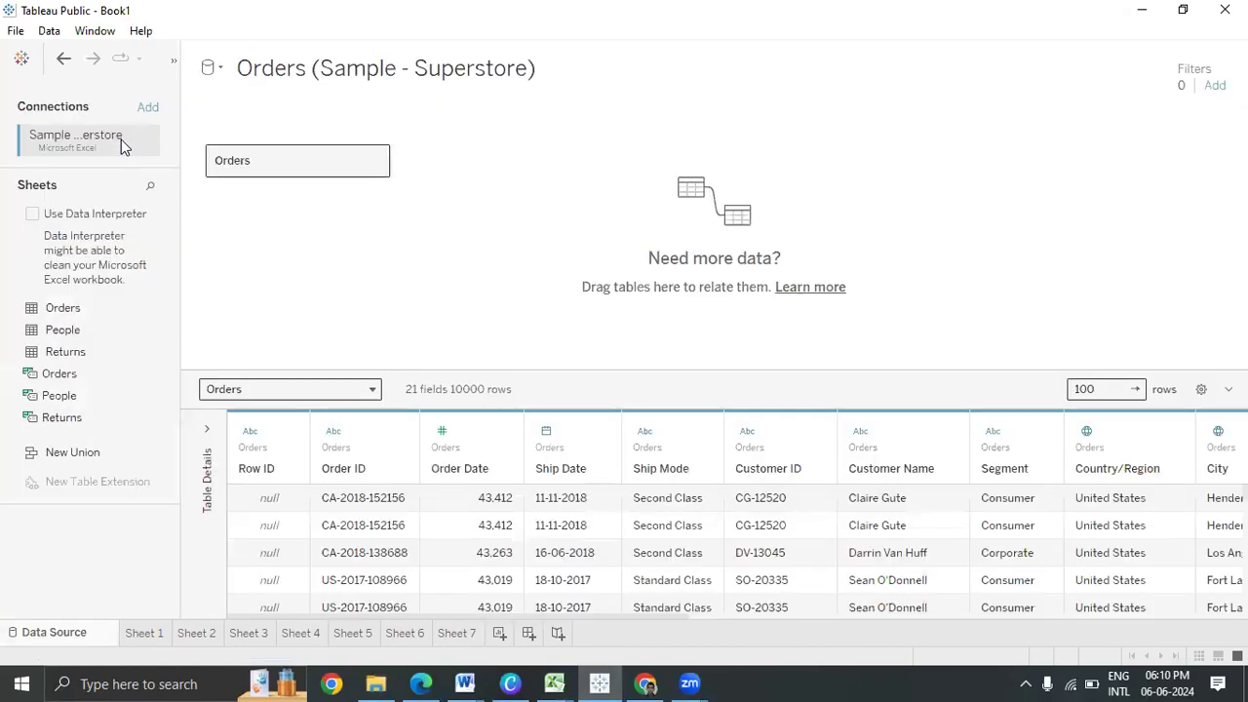
left_click(467, 633)
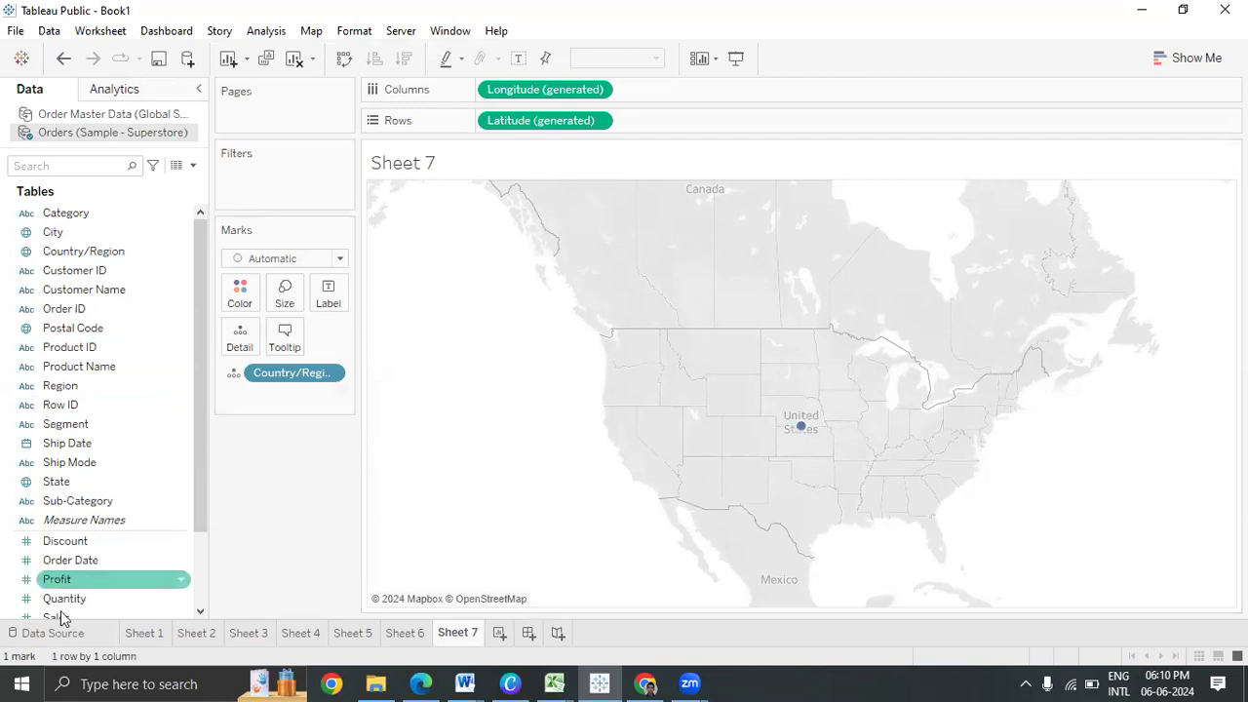
left_click_drag(122, 481, 249, 351)
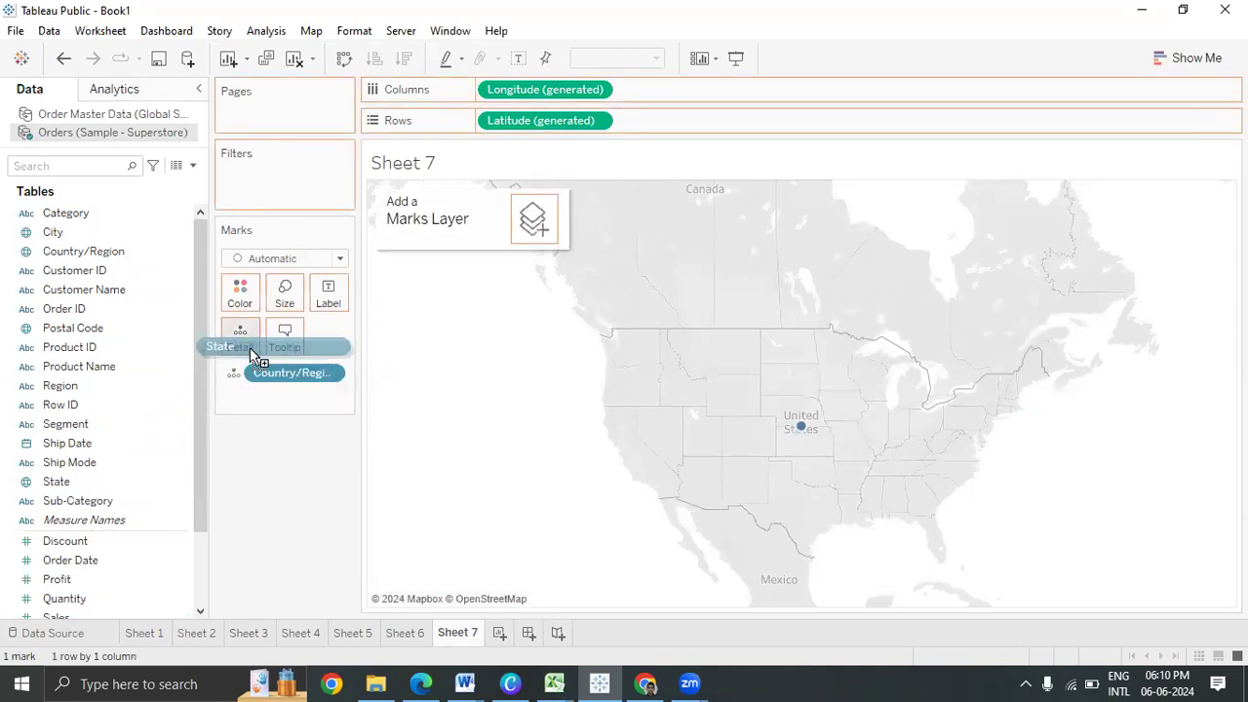
left_click_drag(249, 347, 250, 349)
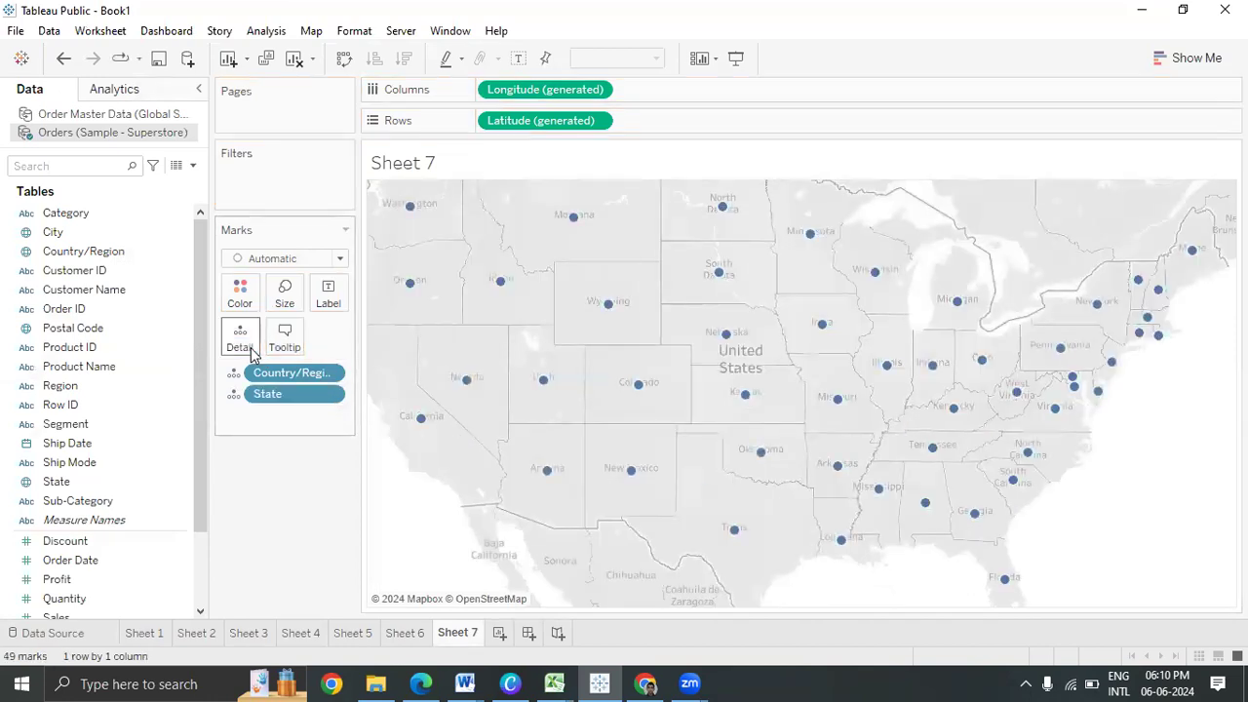
left_click_drag(322, 393, 178, 422)
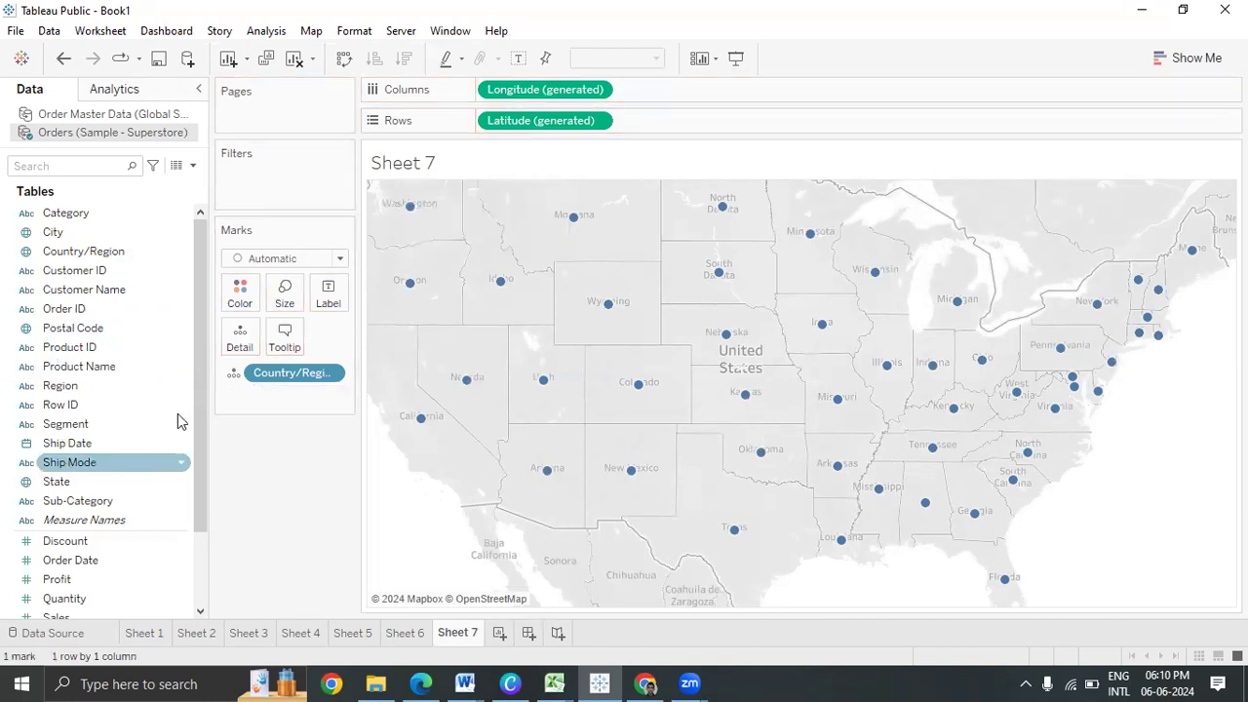
left_click_drag(96, 234, 250, 337)
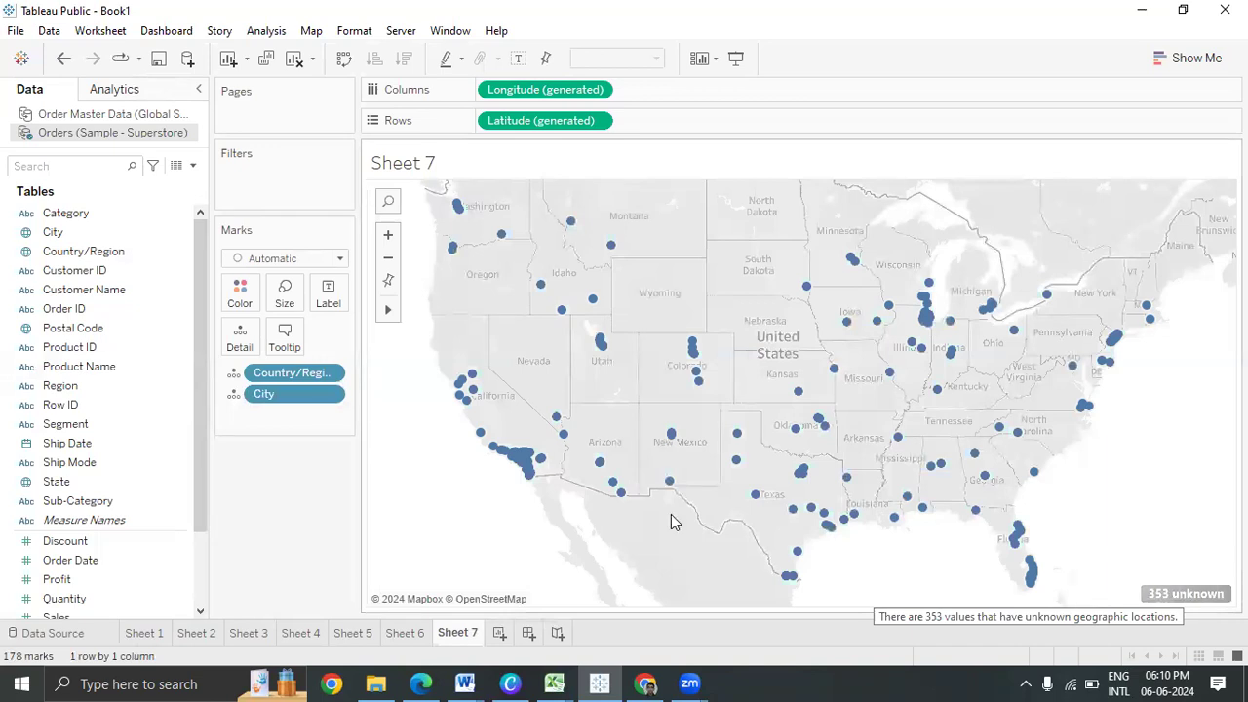
left_click_drag(320, 395, 24, 390)
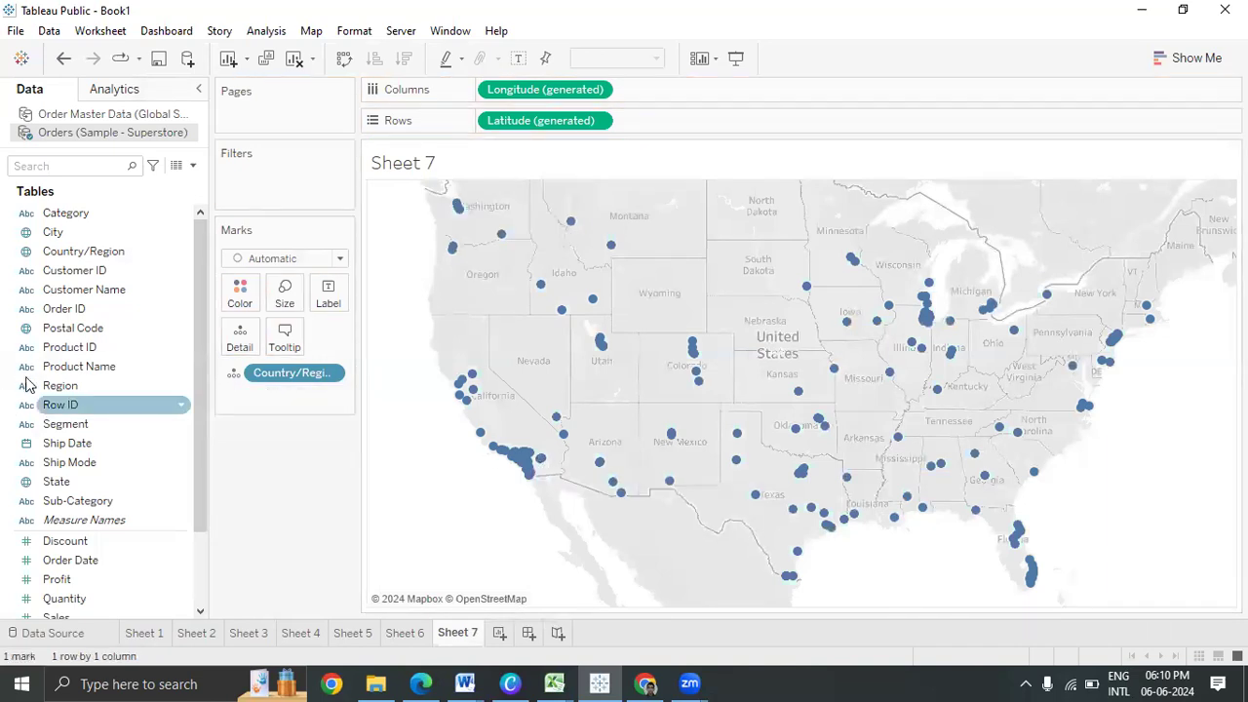
left_click_drag(105, 479, 241, 343)
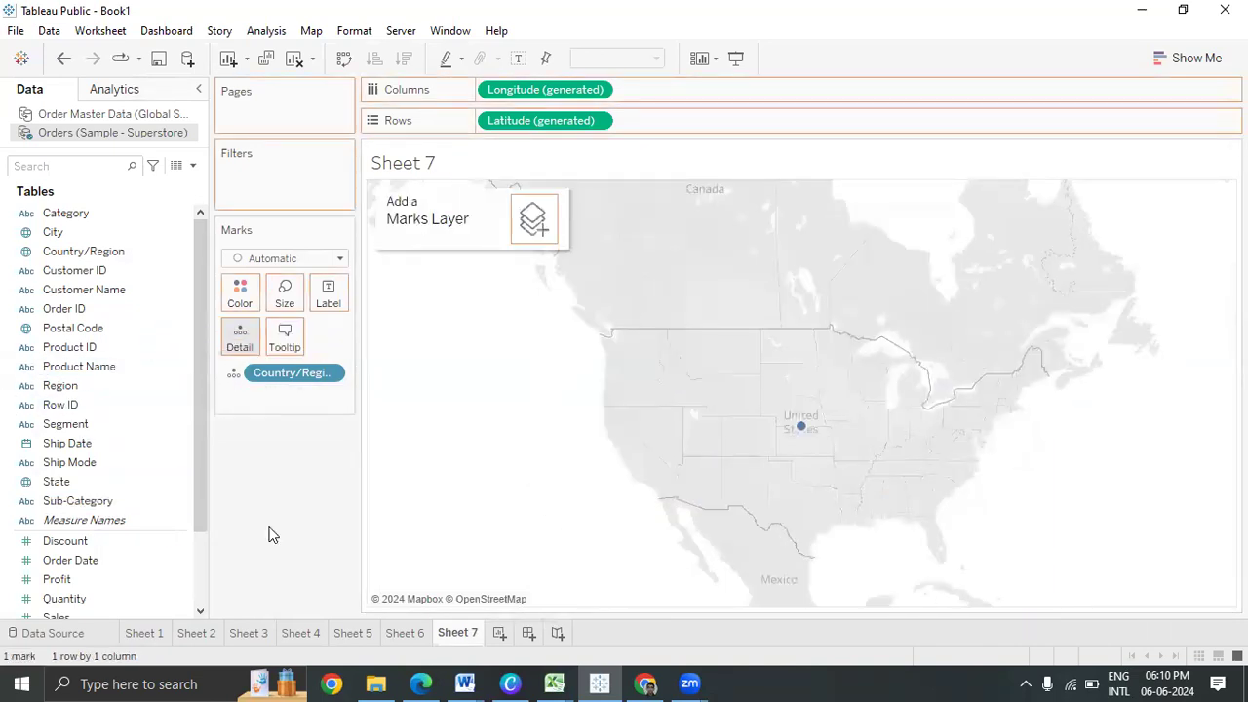
Add City to Detail so the Sheet 7 map shows 604 city marks
left_click_drag(64, 239, 240, 334)
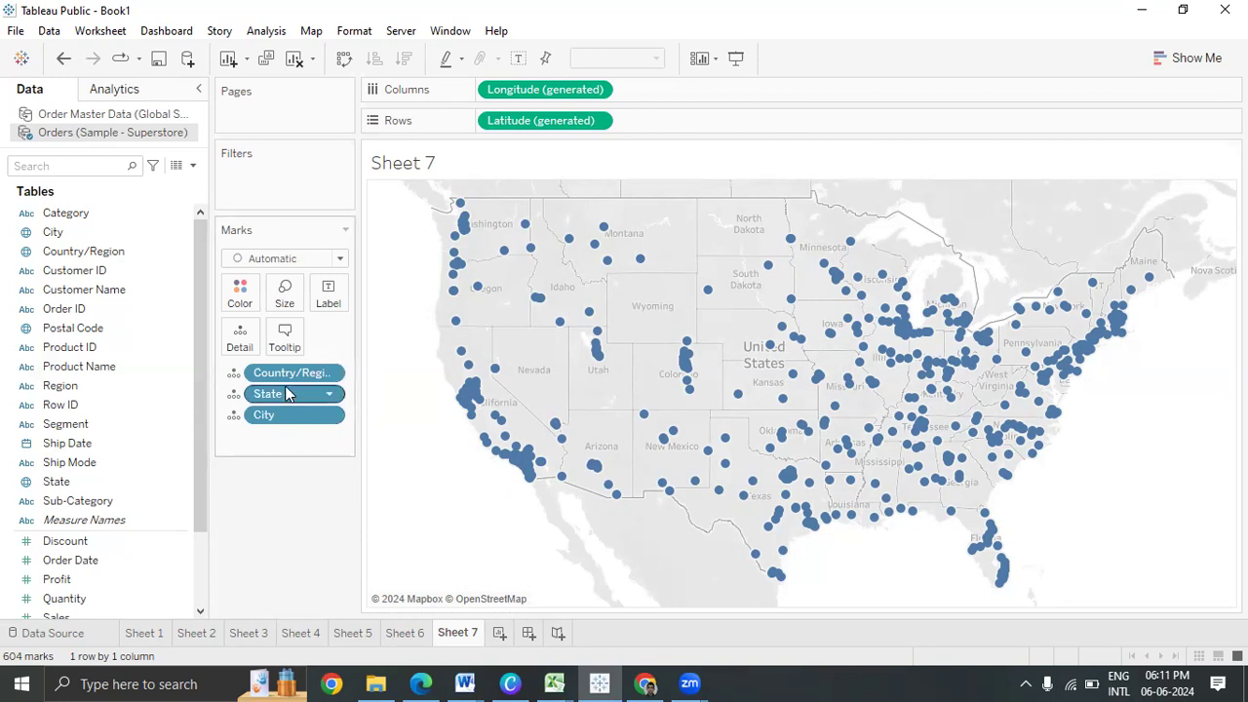
Switch to the Internship (1) Excel workbook and select row 3
left_click(554, 682)
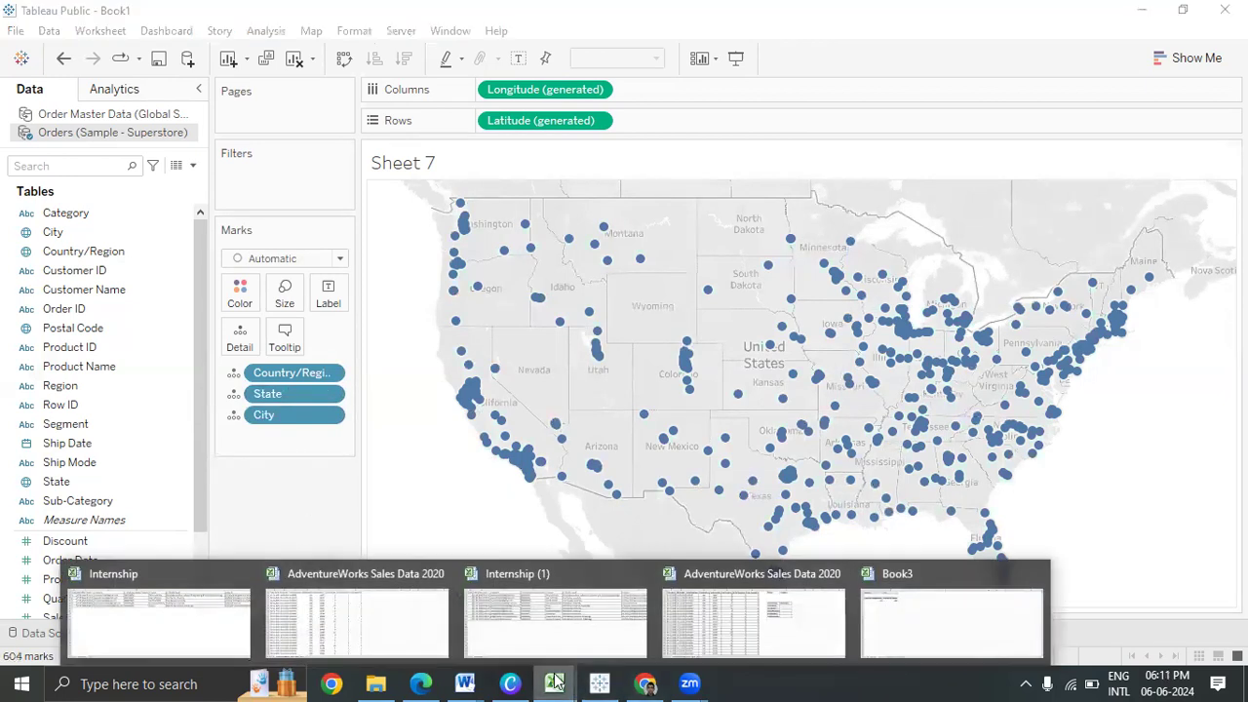
left_click(537, 634)
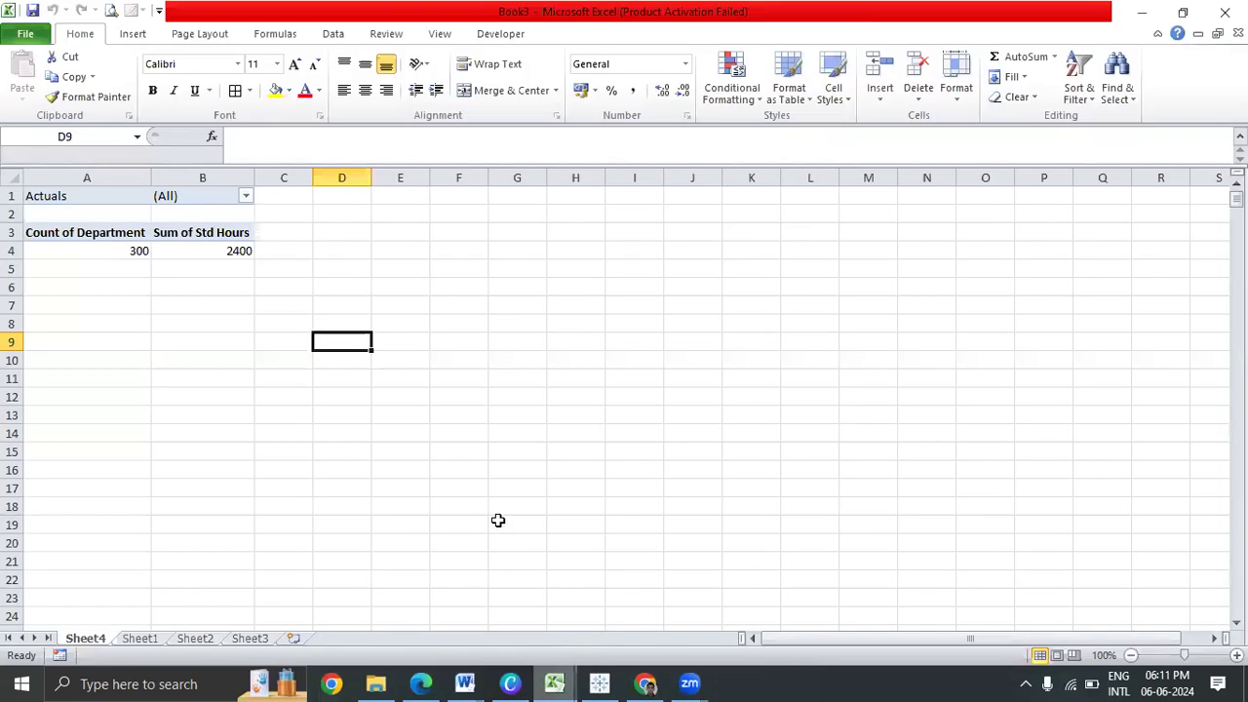
left_click(14, 232)
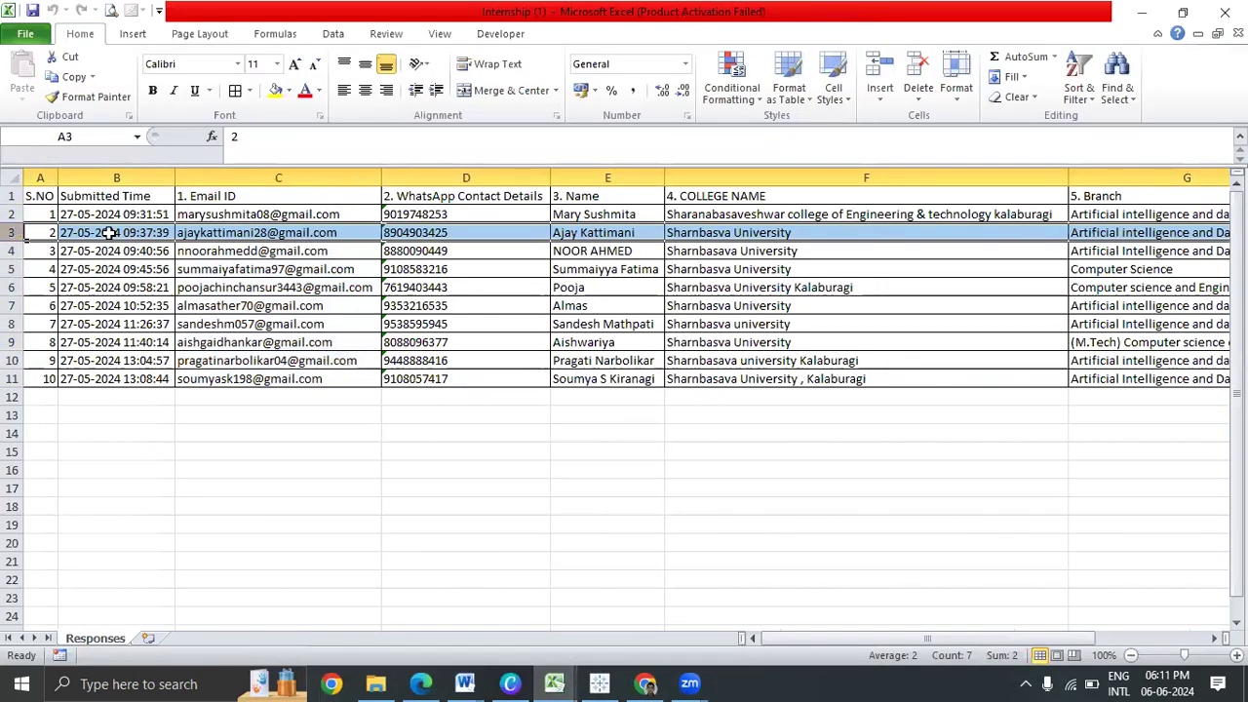
left_click_drag(37, 233, 992, 232)
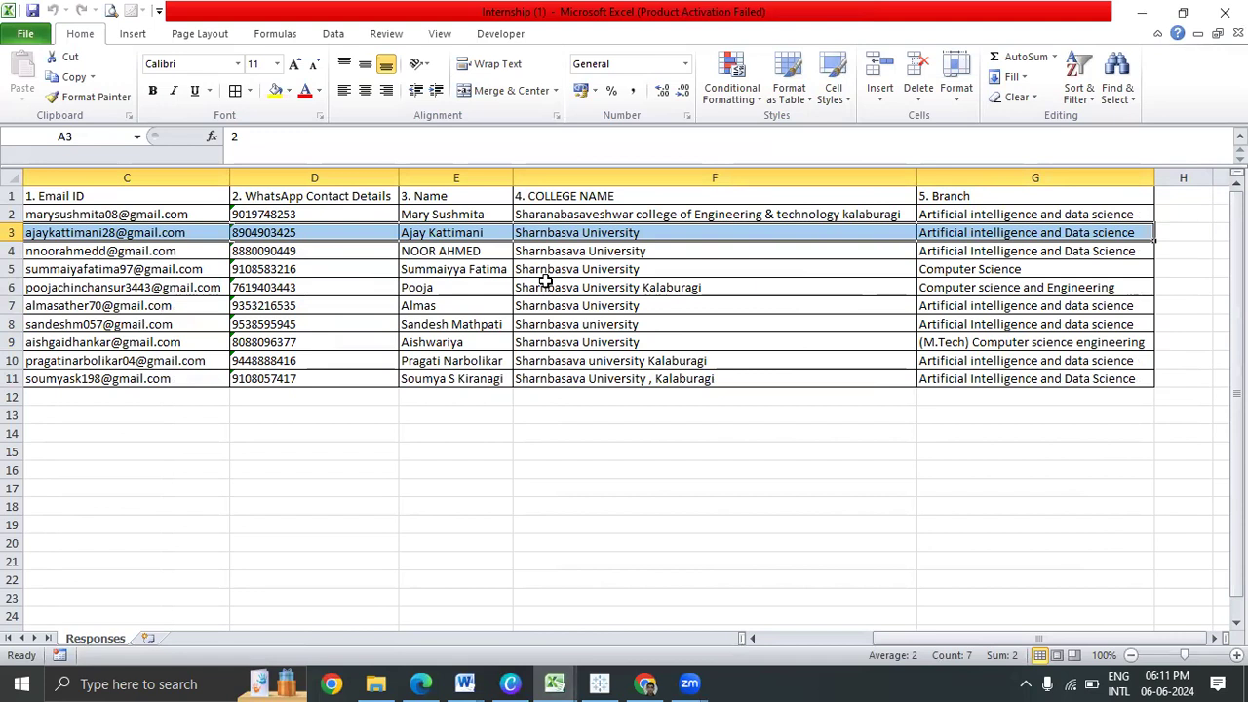
left_click(788, 640)
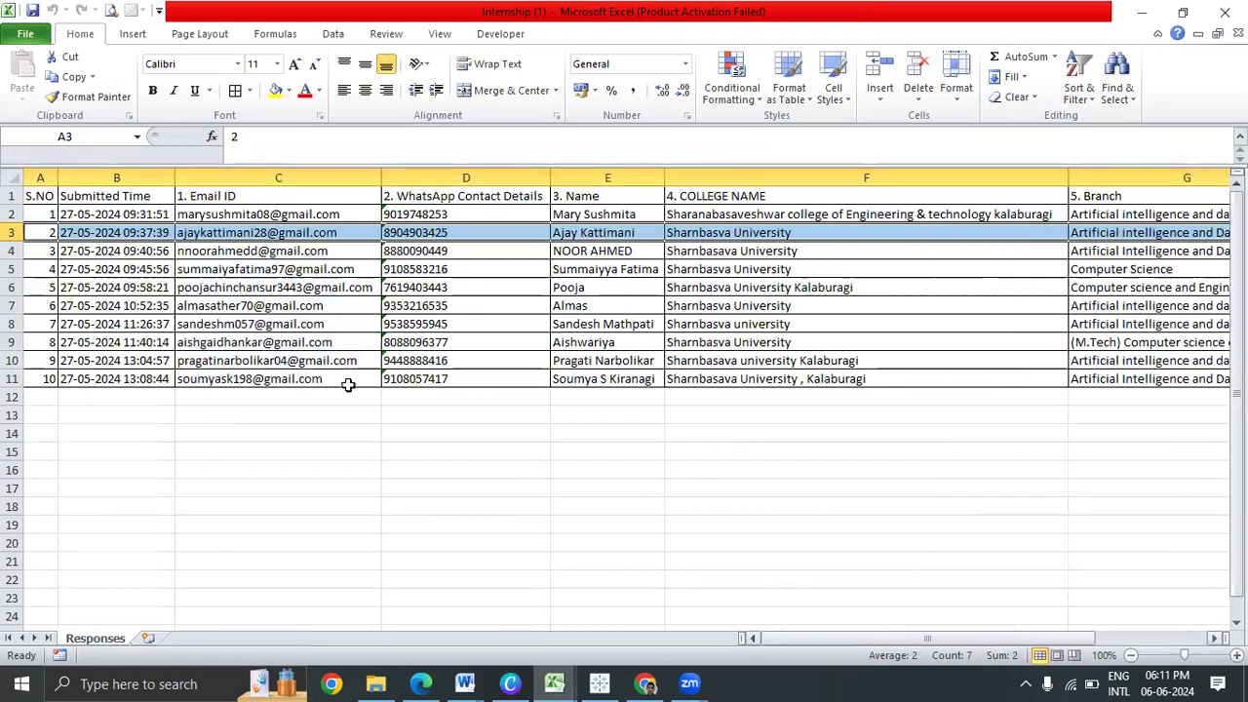
Cancel closing Internship (1) and switch back to Tableau Public - Book1
left_click(1224, 12)
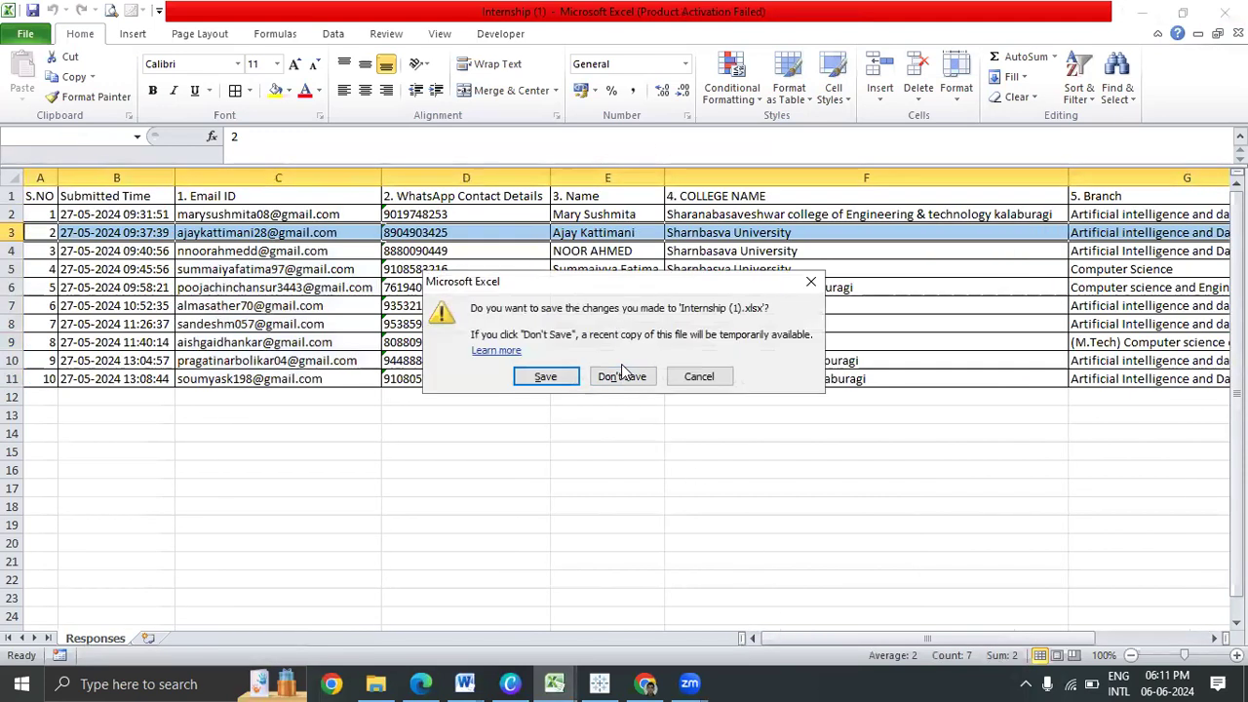
left_click(702, 376)
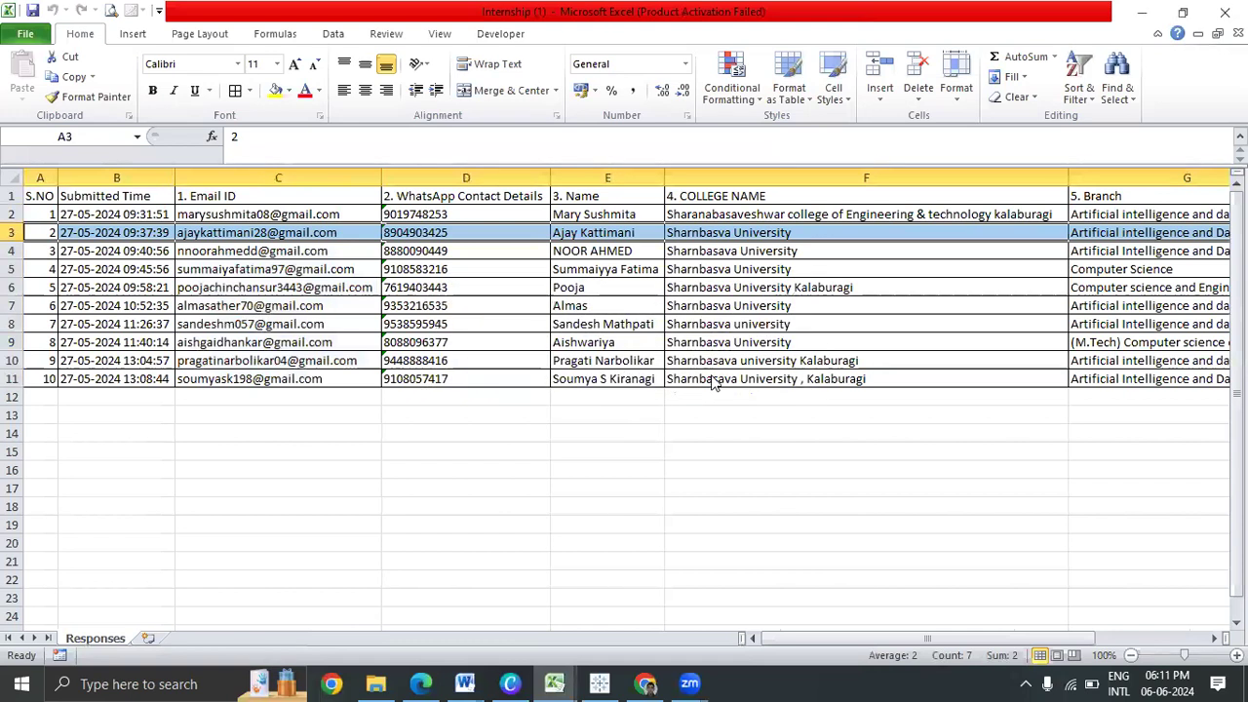
key("alt+Tab")
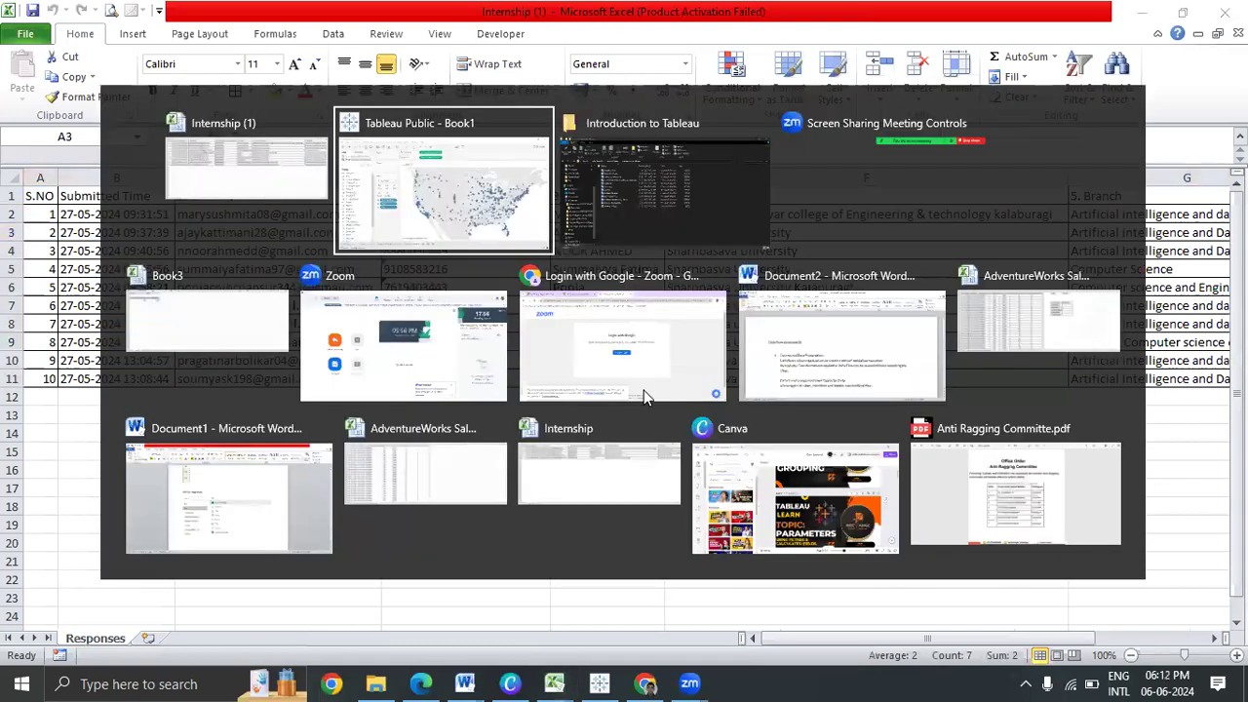
mouse_move(981, 360)
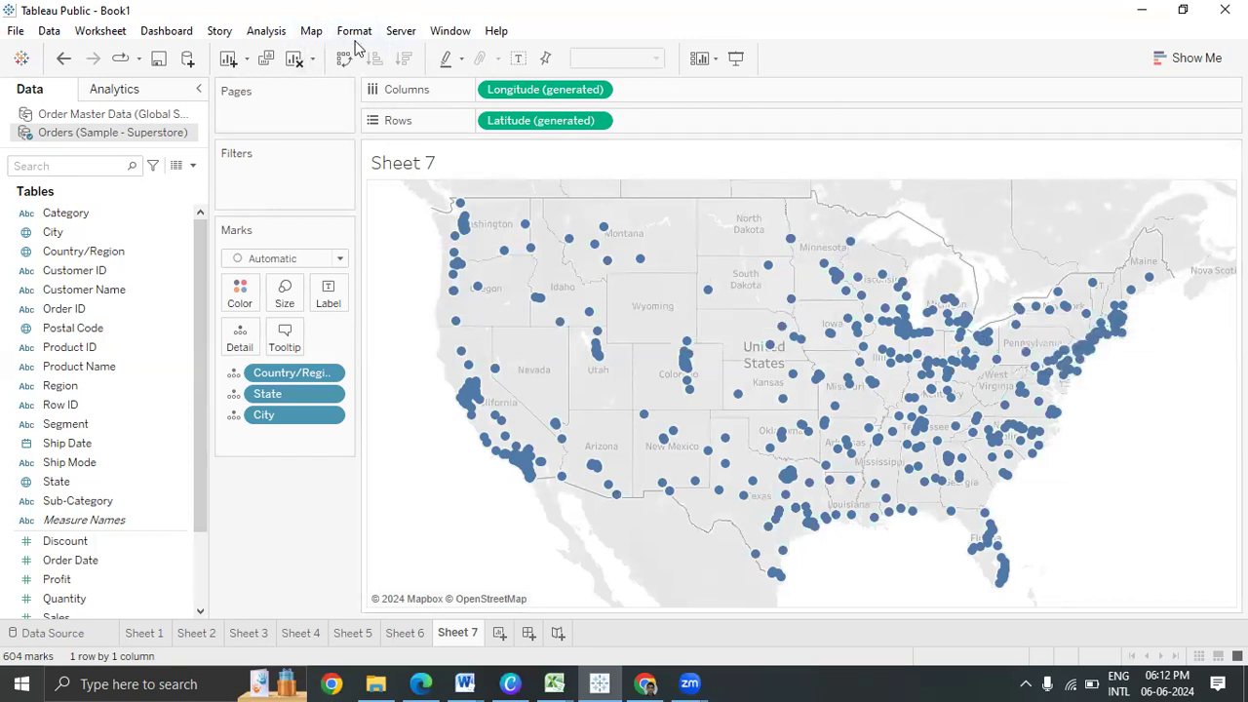
Apply the Streets background map and add Postal Code to Detail, giving 632 marks
left_click(311, 30)
mouse_move(429, 53)
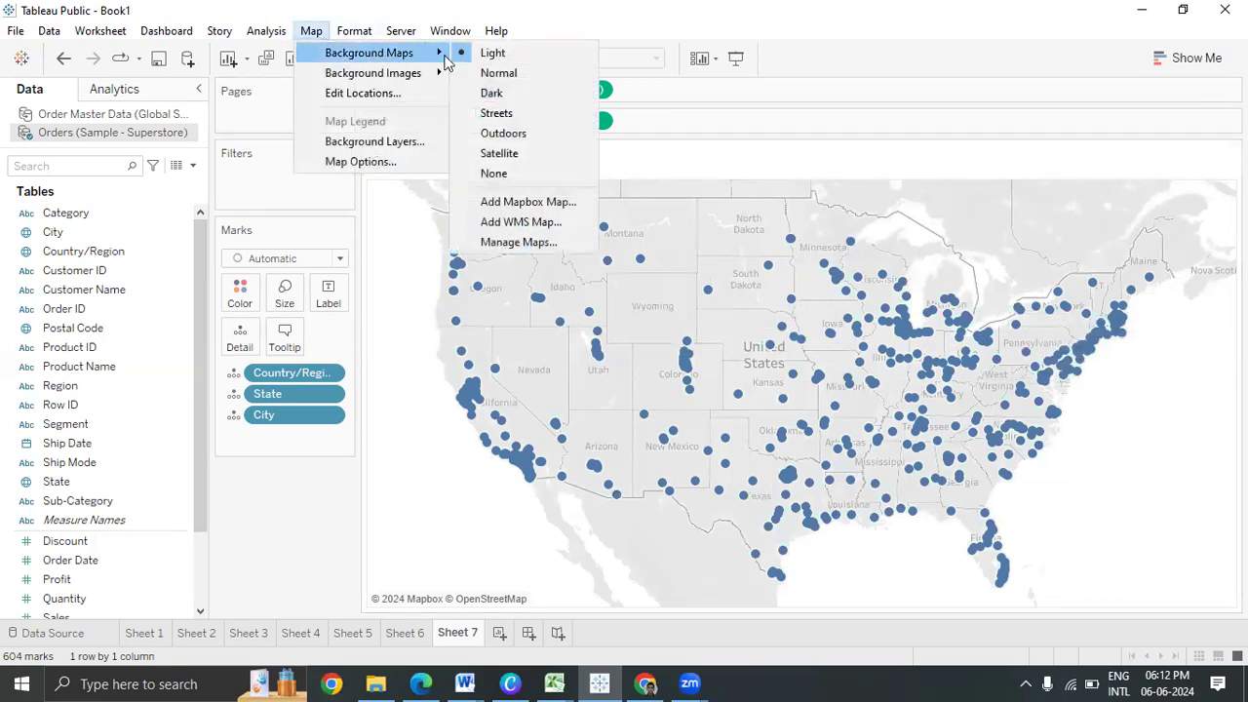
left_click(516, 78)
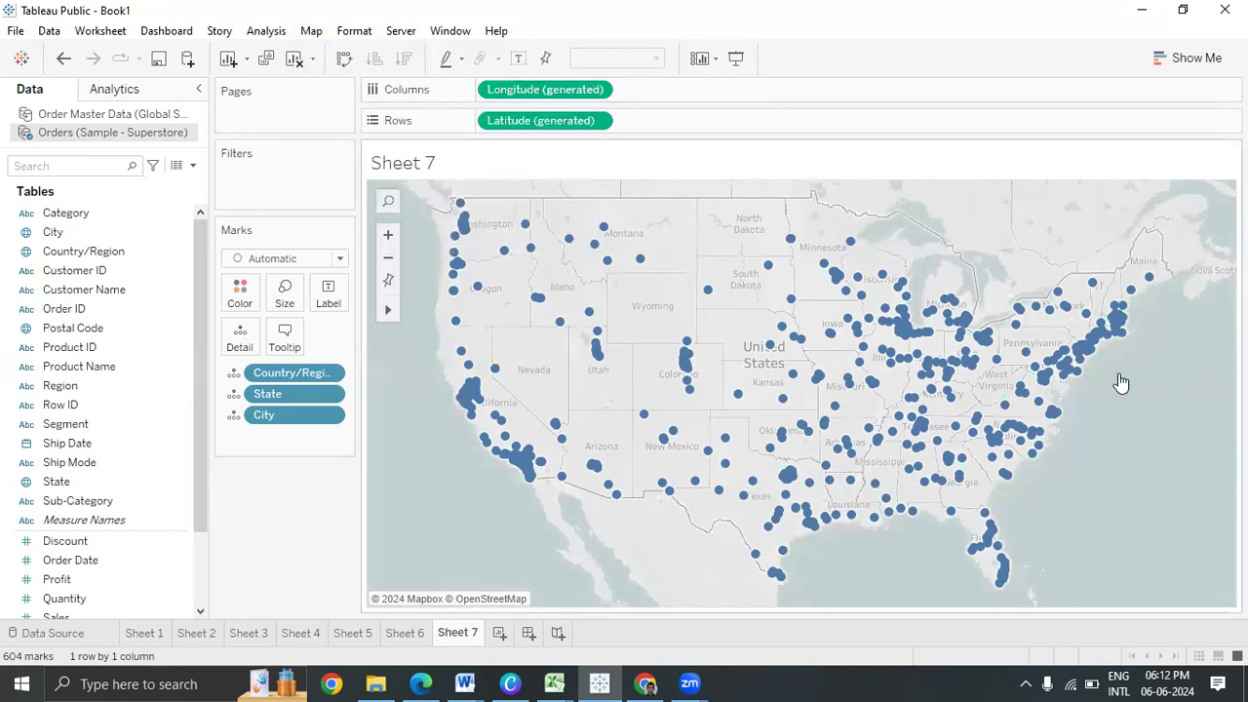
left_click(362, 33)
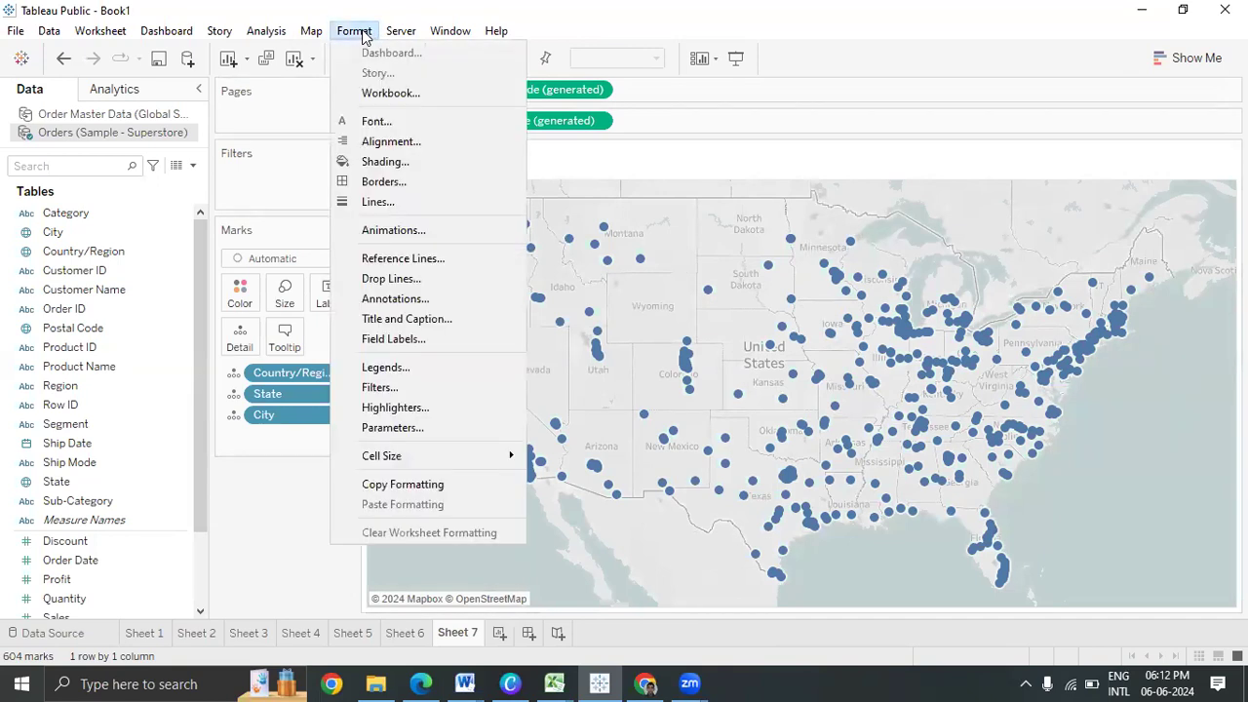
mouse_move(311, 32)
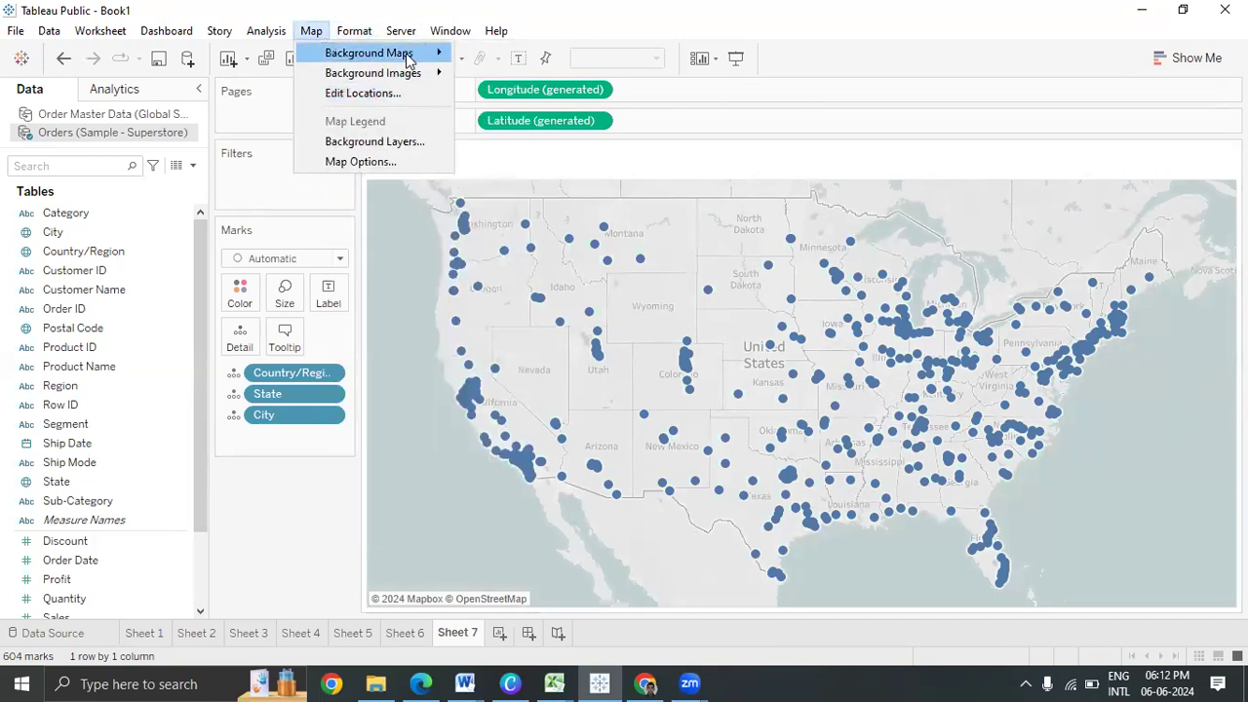
mouse_move(408, 58)
left_click(537, 113)
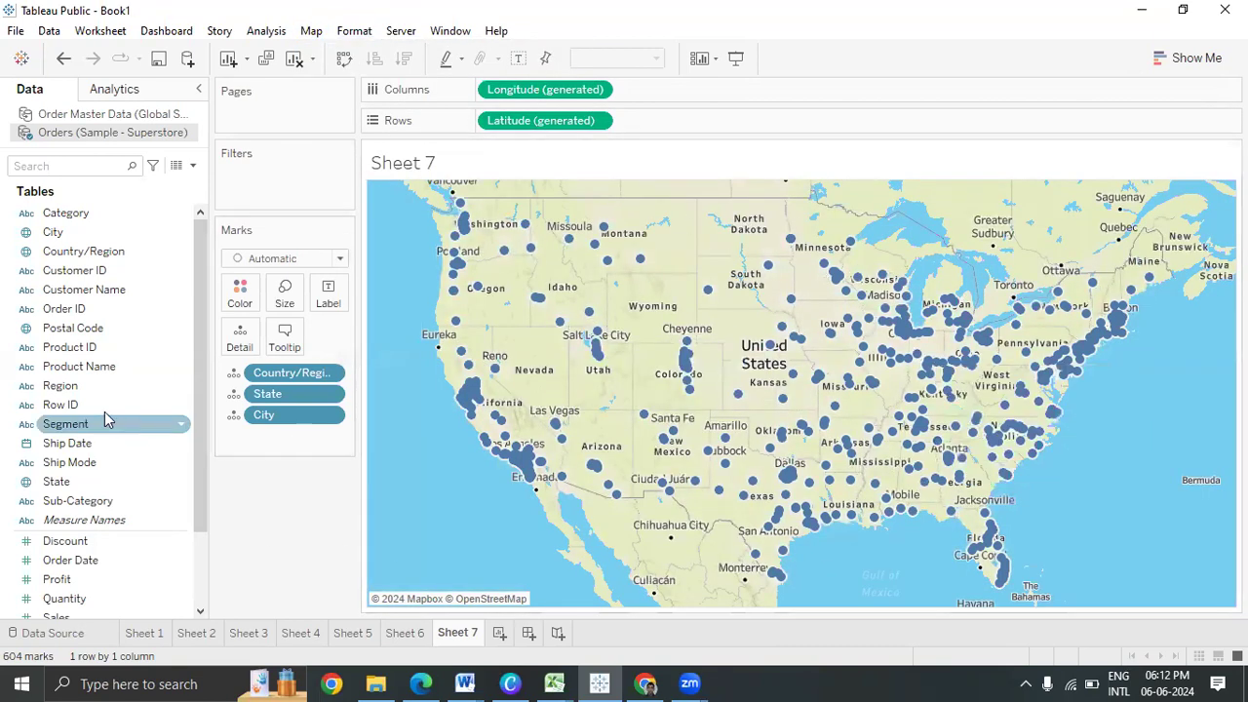
left_click_drag(132, 330, 242, 341)
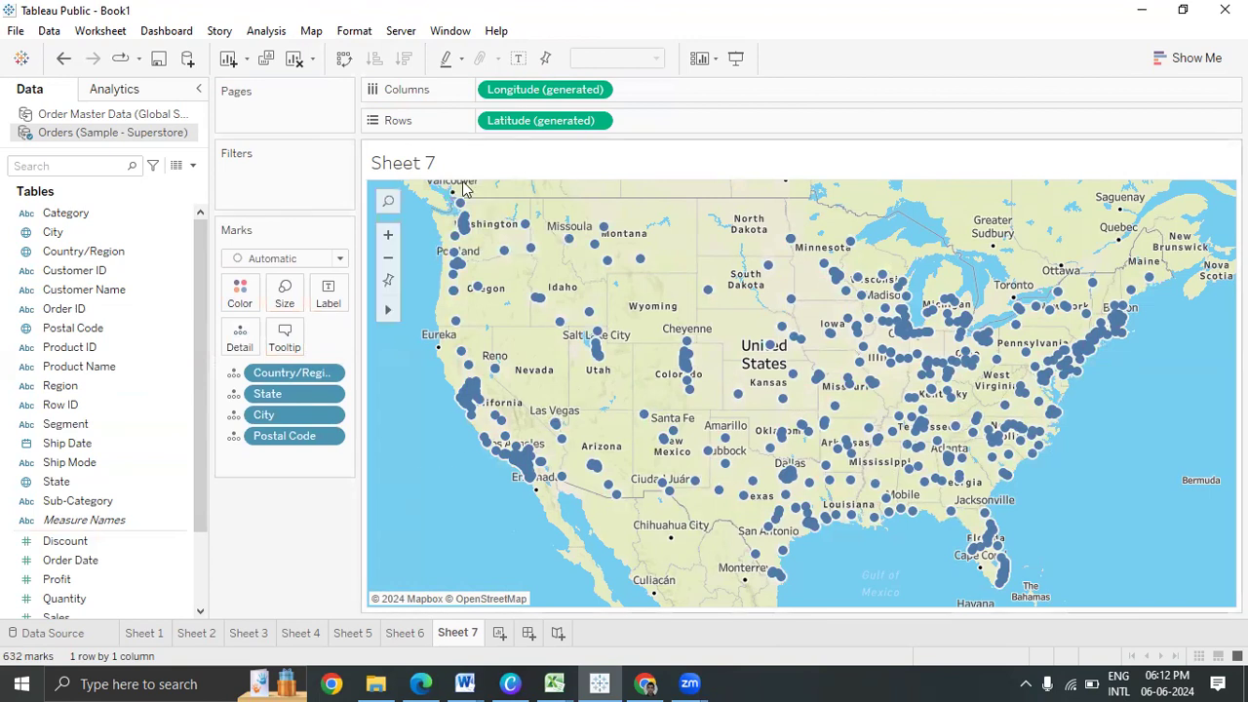
Show the Map menu's Background Images choices for both data sources
left_click(390, 203)
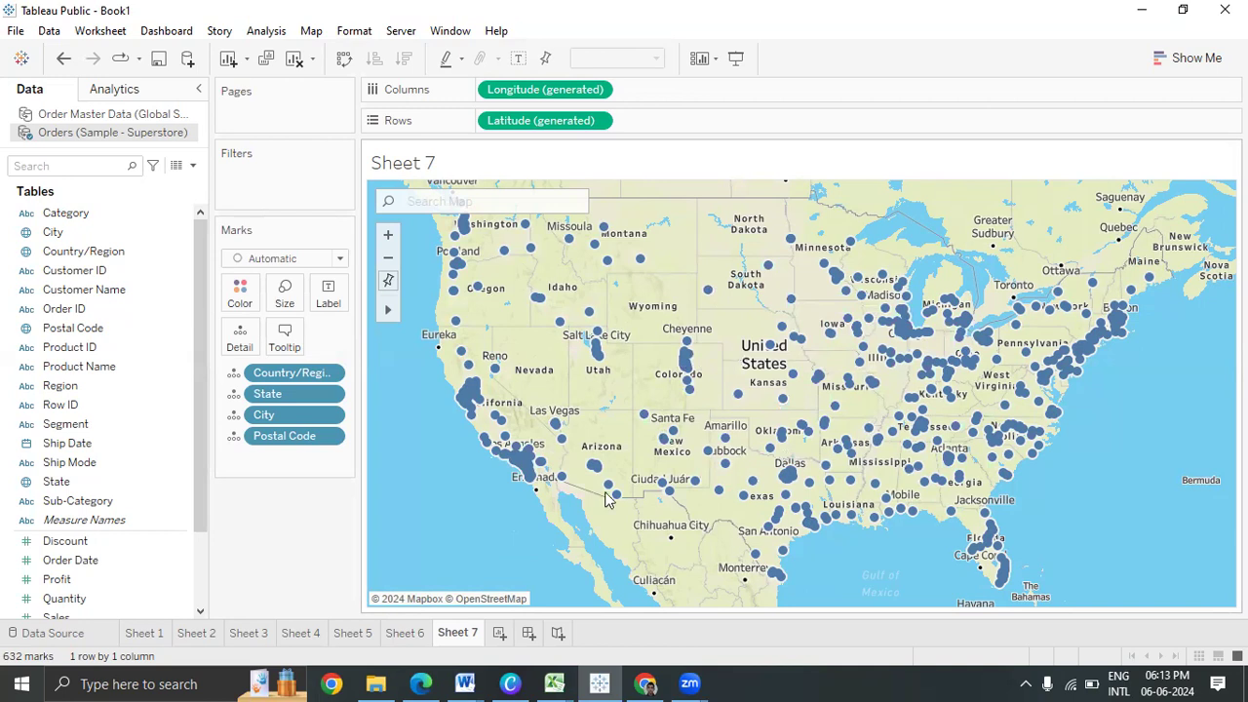
left_click(318, 32)
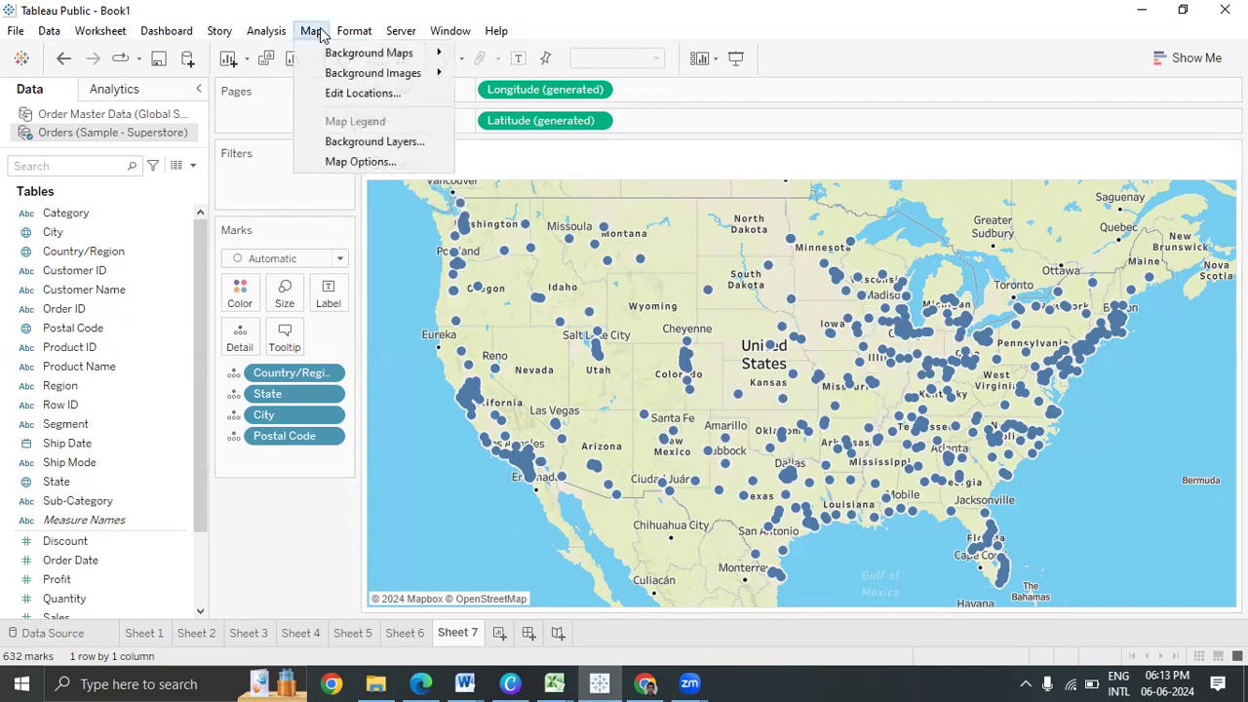
mouse_move(376, 78)
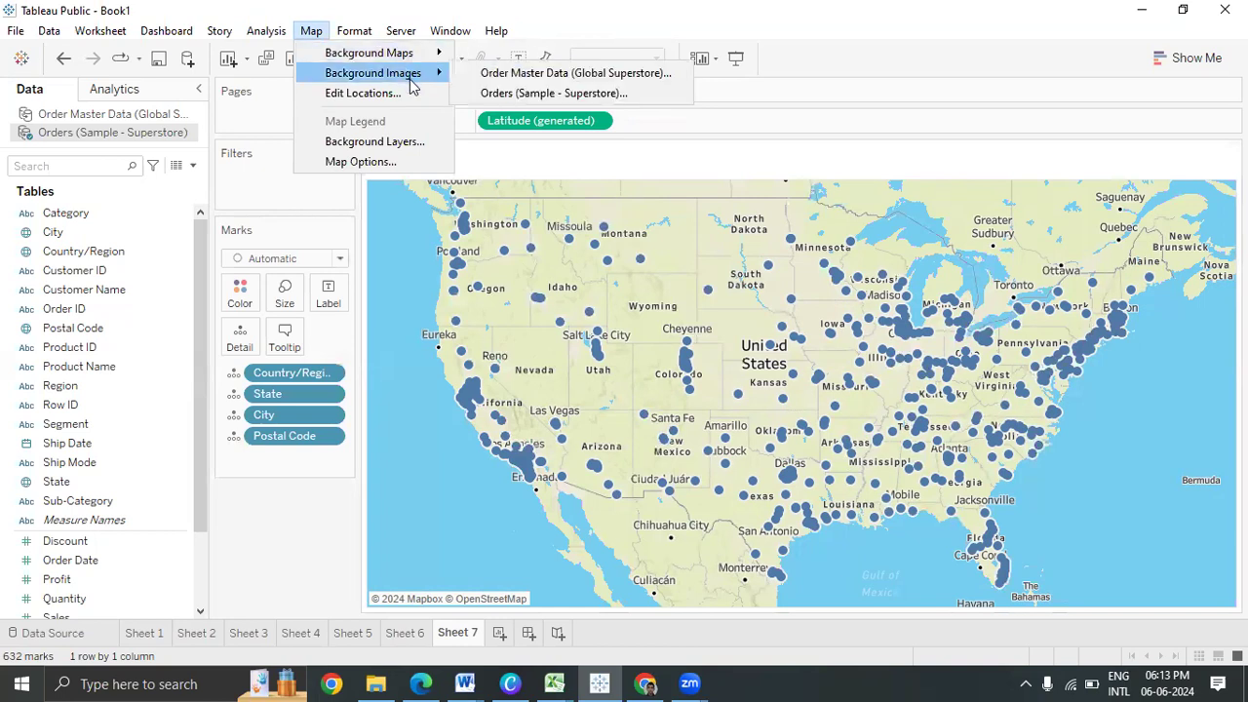
left_click(378, 94)
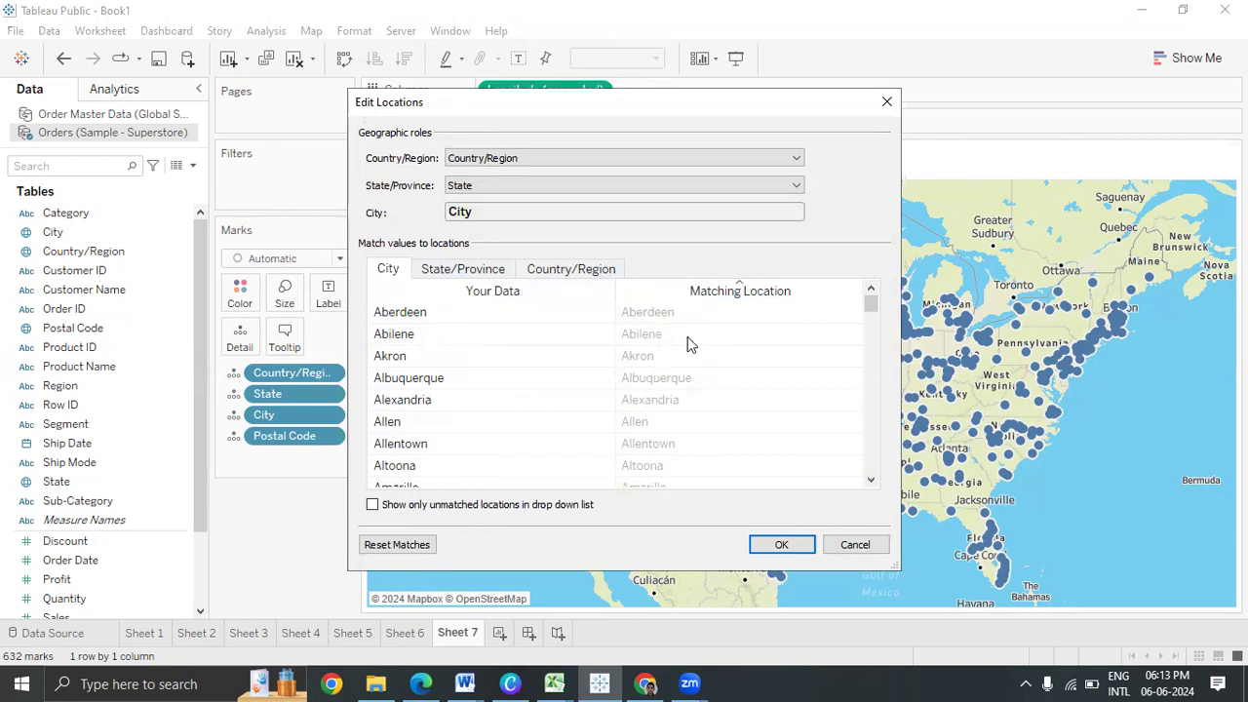
mouse_move(871, 303)
left_mouse_down()
mouse_move(874, 484)
mouse_move(867, 296)
left_mouse_up()
left_click(886, 109)
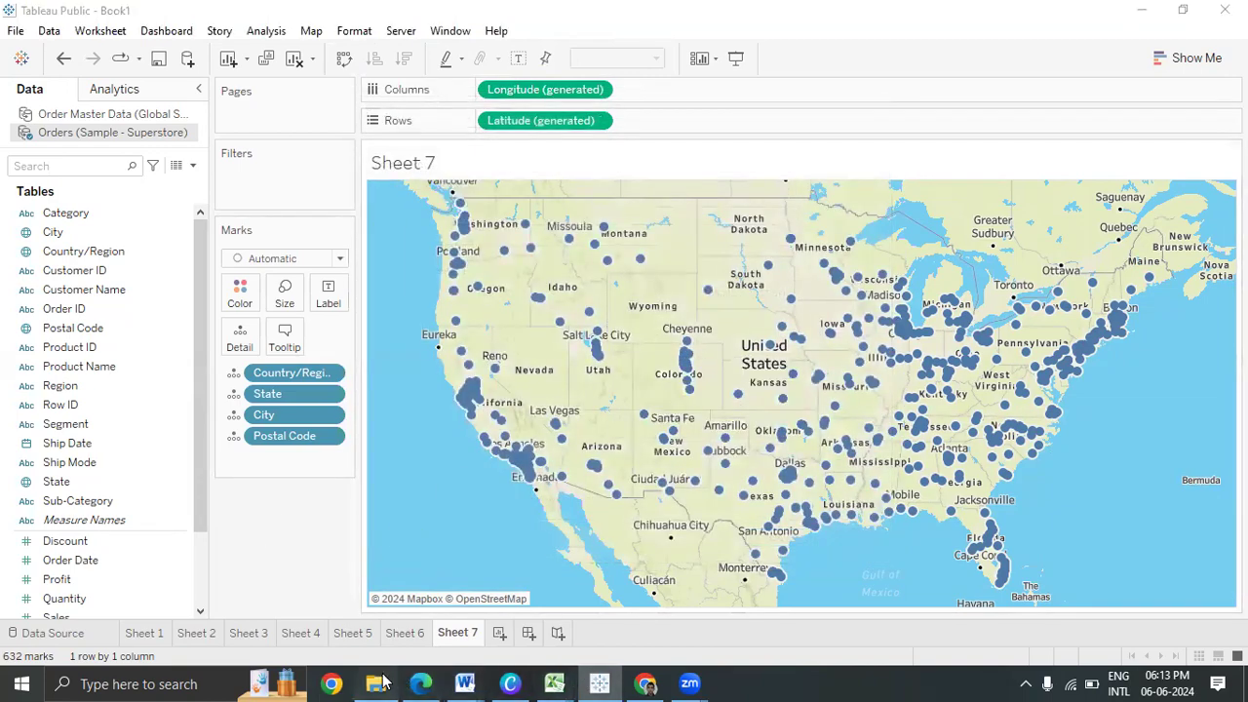
Open the Sample - Superstore source file in Excel through the Orders data source's Edit Connection dialog
left_click(376, 683)
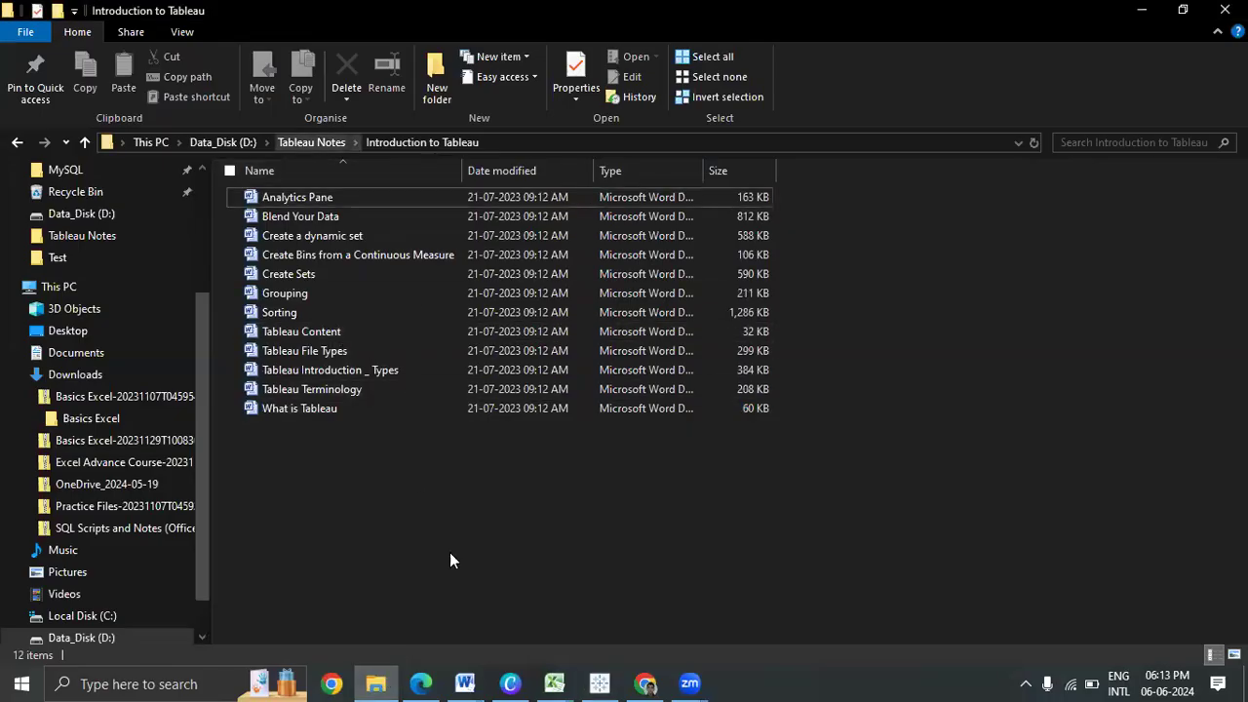
left_click(599, 683)
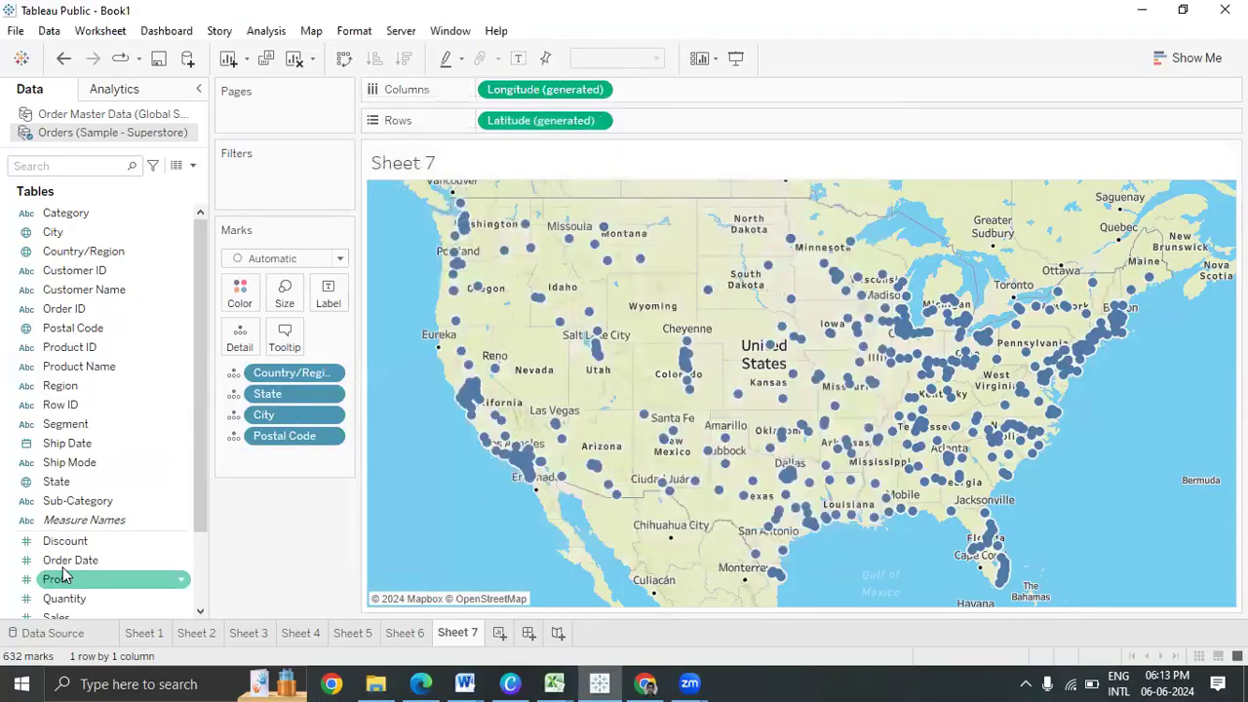
right_click(114, 131)
left_click(167, 145)
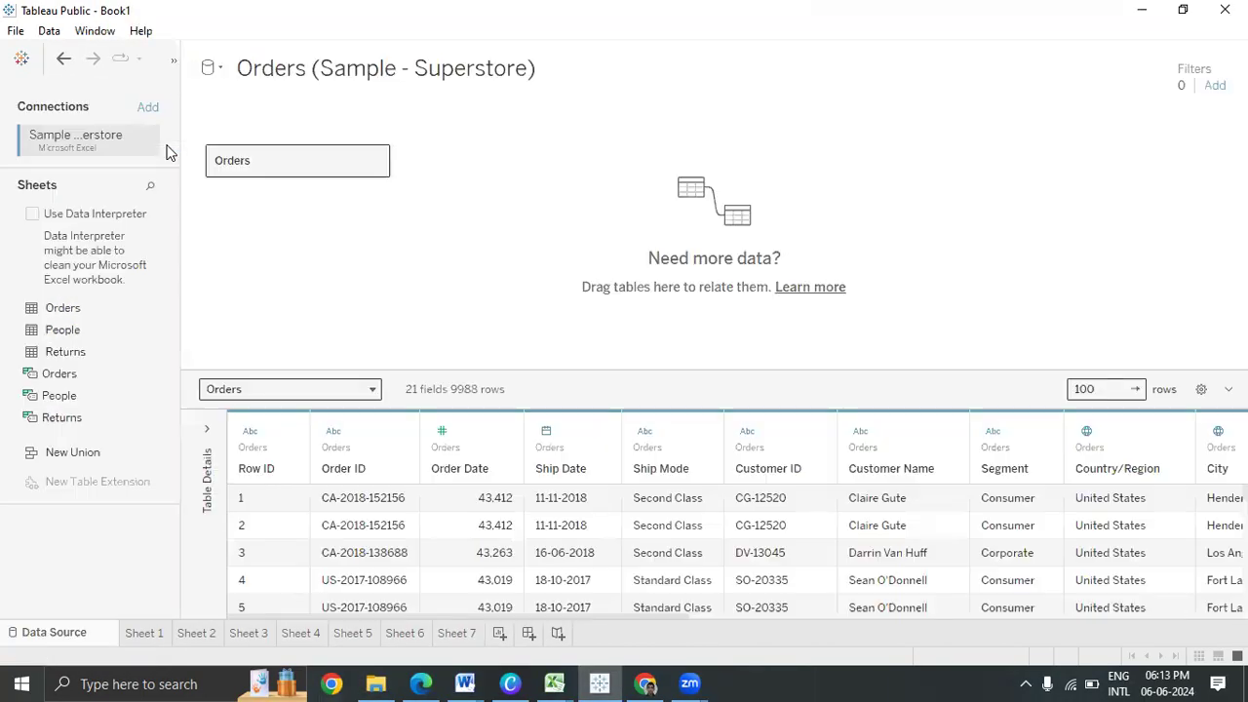
left_click(144, 141)
left_click(195, 162)
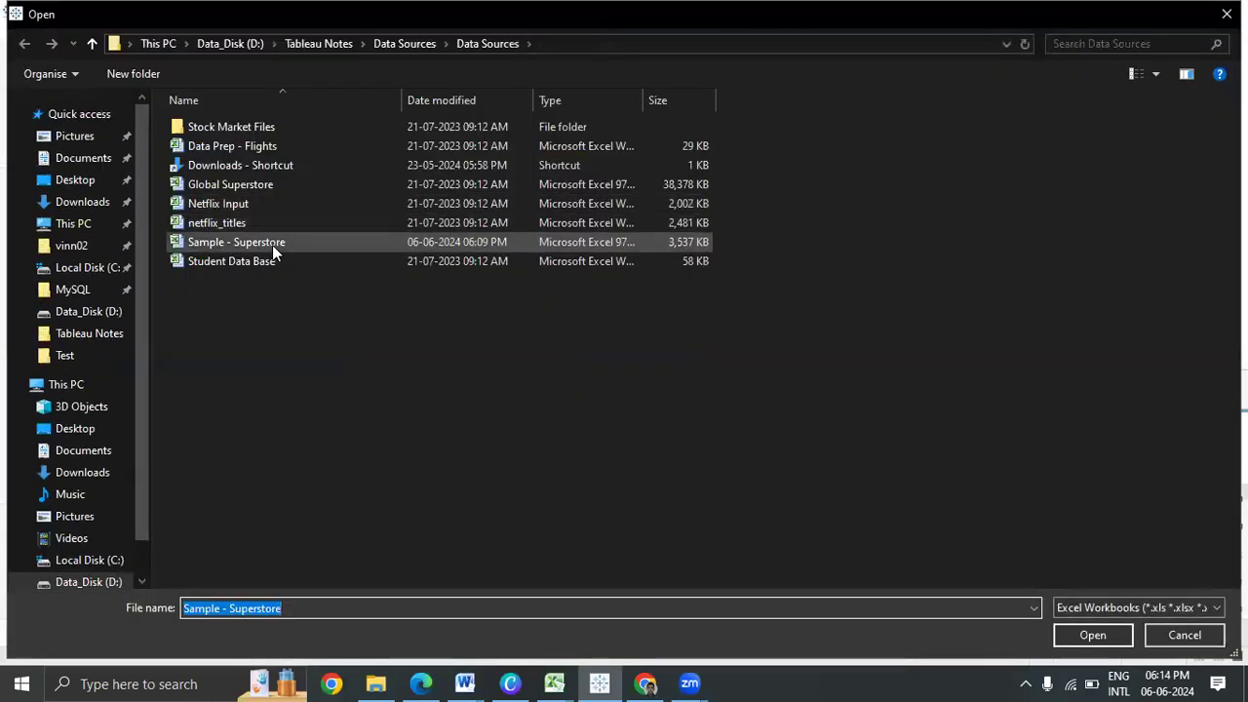
left_click(272, 243)
right_click(271, 243)
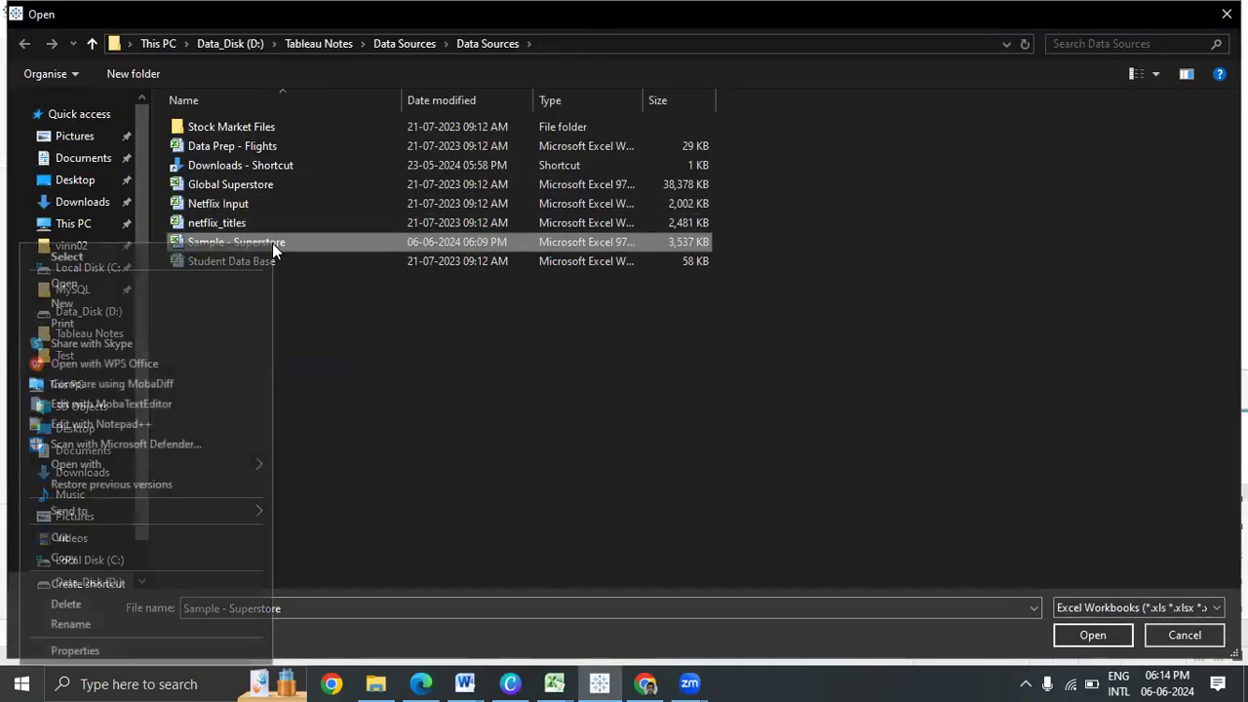
left_click(246, 280)
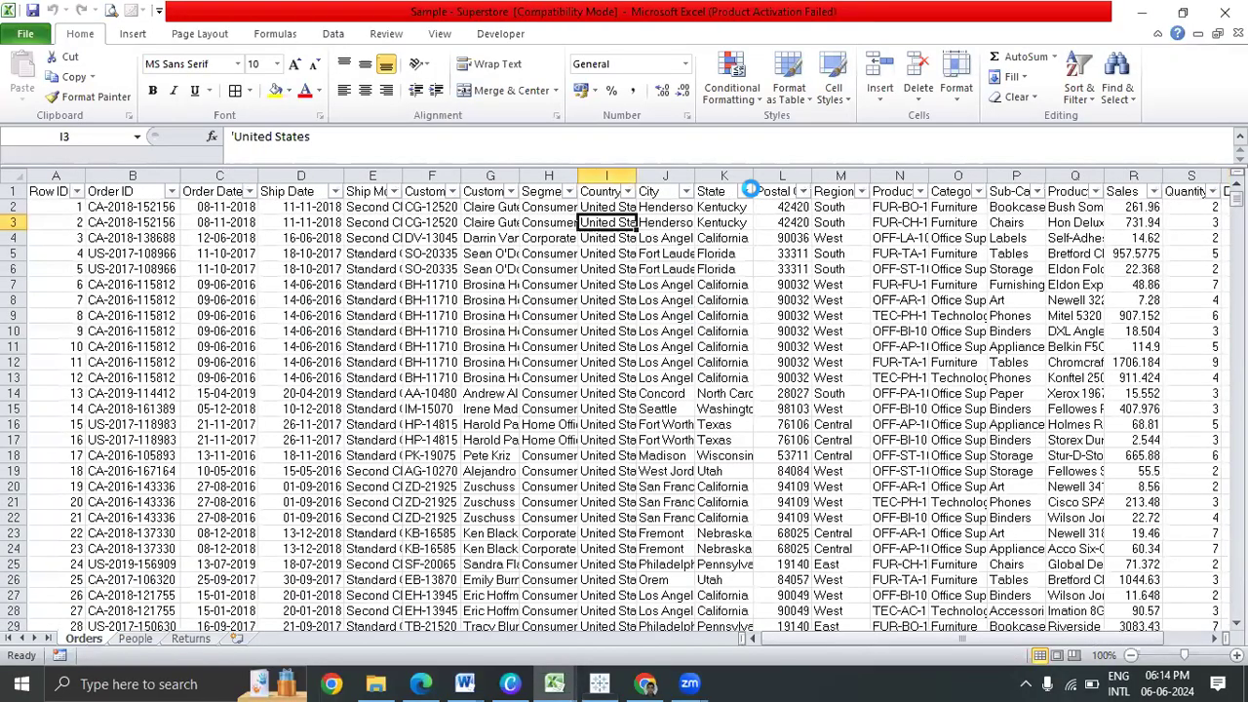
Filter the Orders sheet's State column to show only California rows
left_click(744, 191)
left_click(563, 359)
left_click(562, 417)
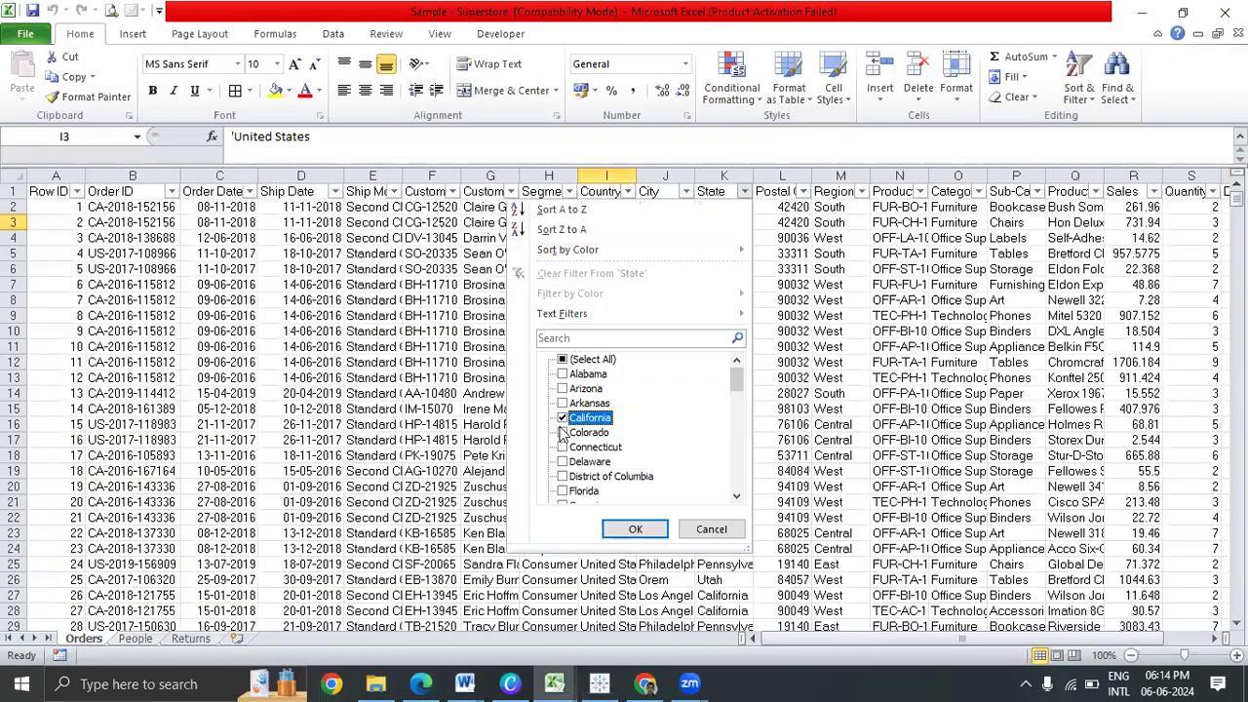
left_click(634, 528)
Select the filtered California State cells from K995 upward and clear them
left_click(733, 207)
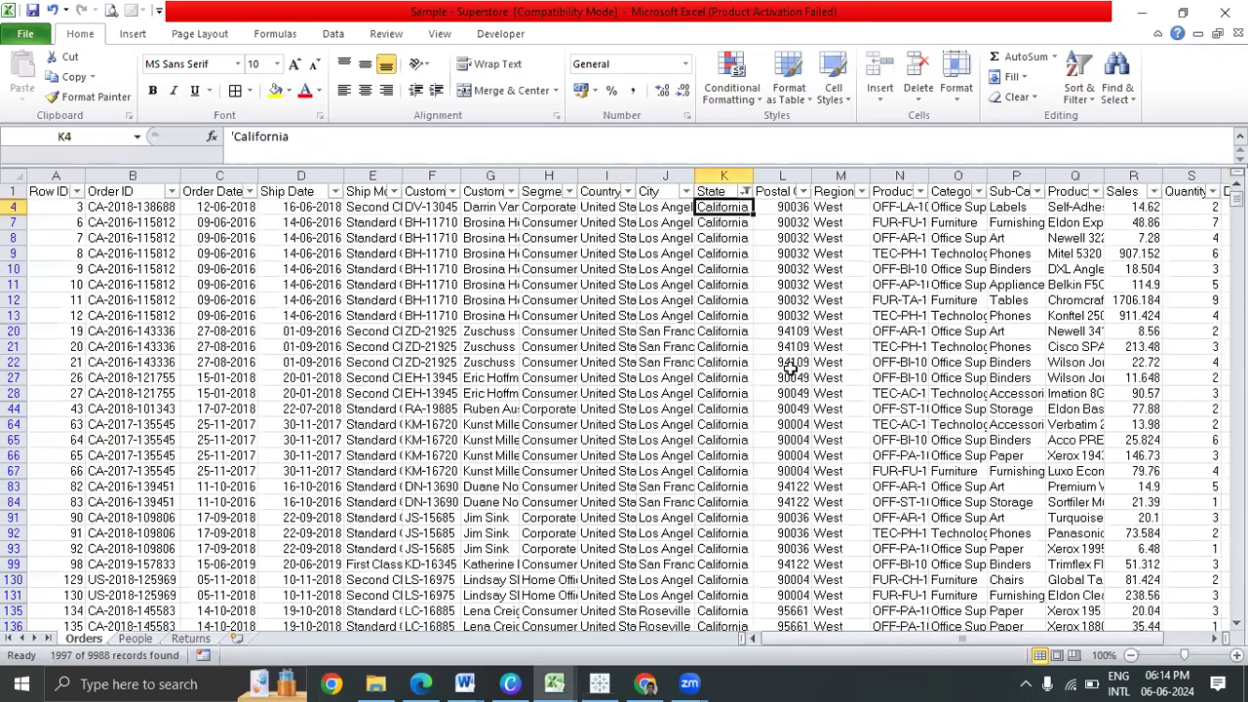
key("ctrl+shift+Down")
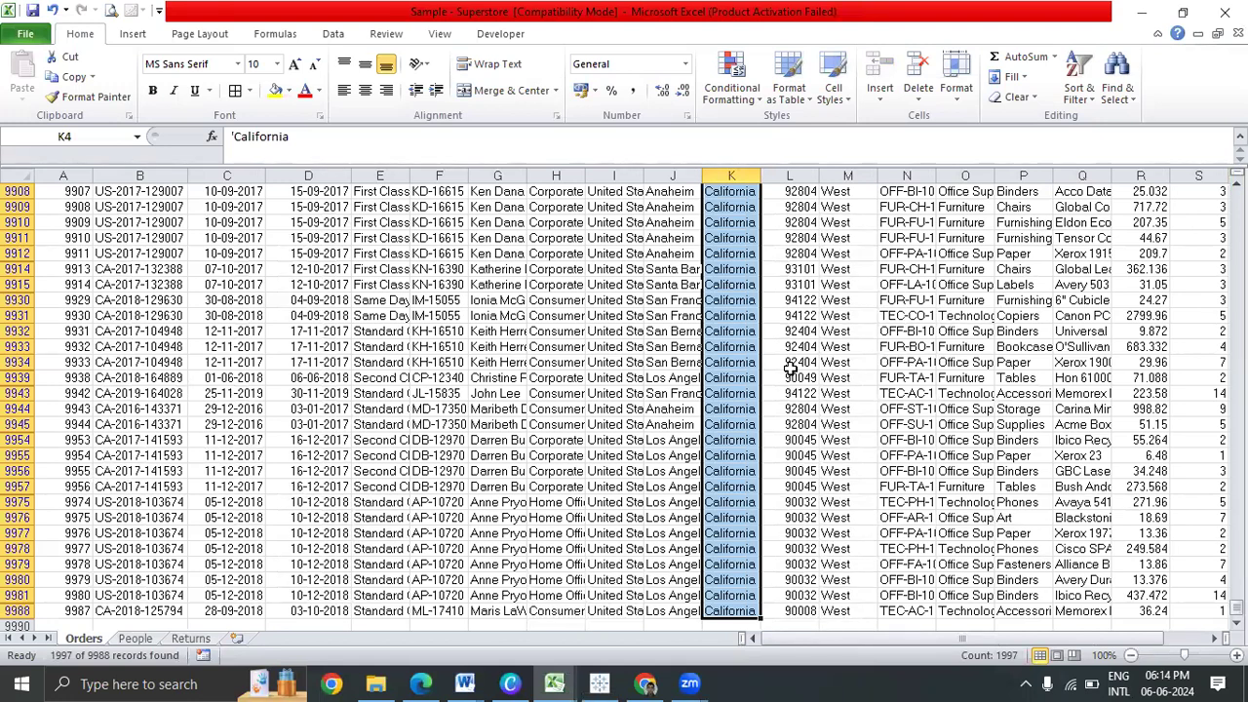
key("ctrl+Up")
key("Down")
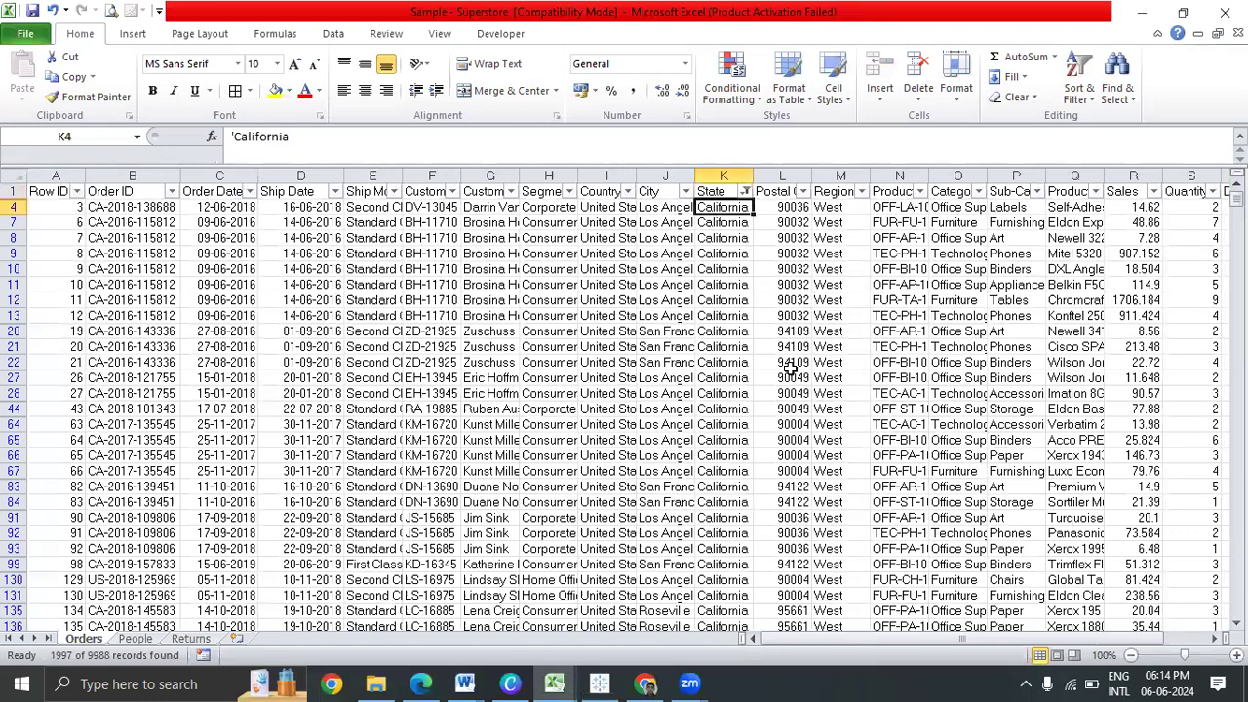
key("ctrl+g")
type("A10")
key("BackSpace")
key("BackSpace")
key("BackSpace")
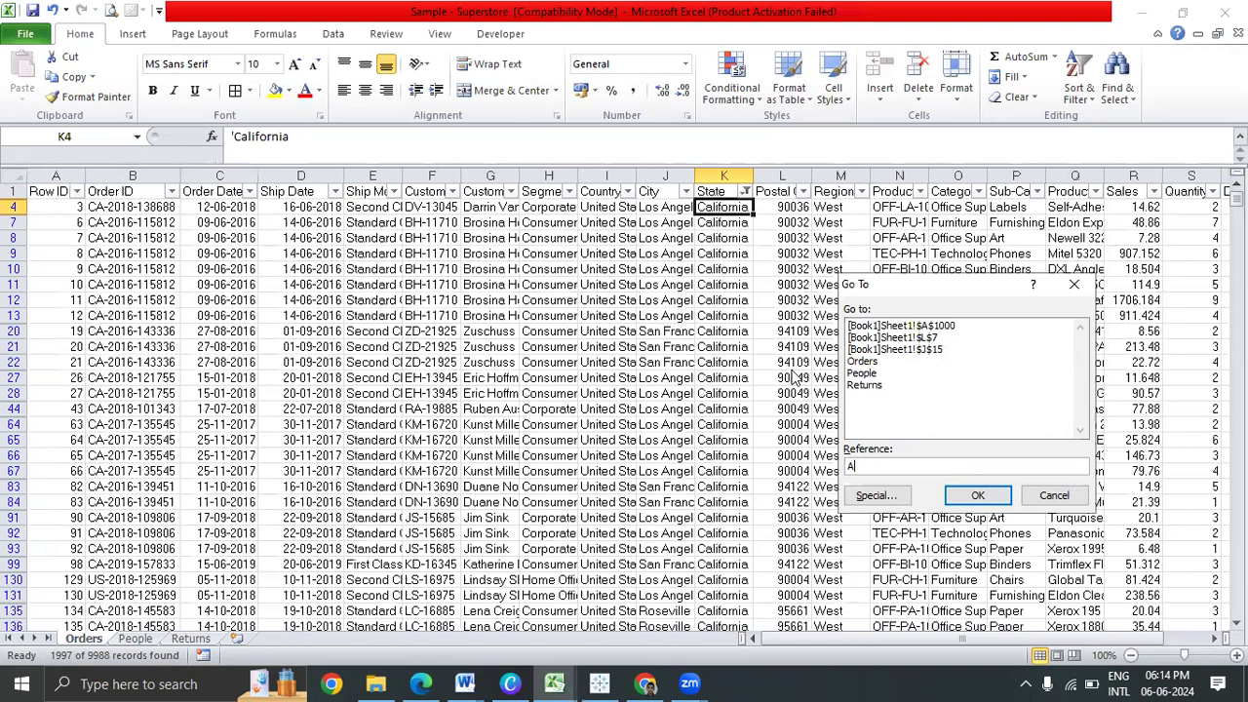
type("K1000")
key("Return")
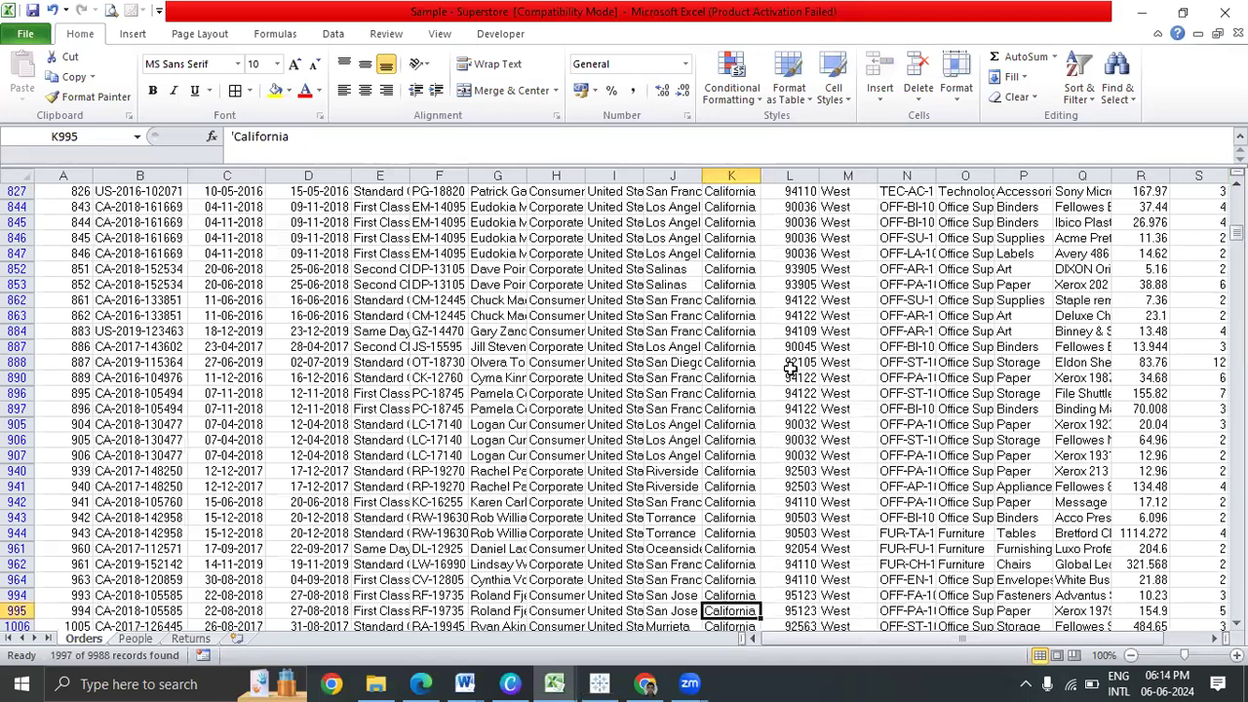
key("ctrl+shift+Up")
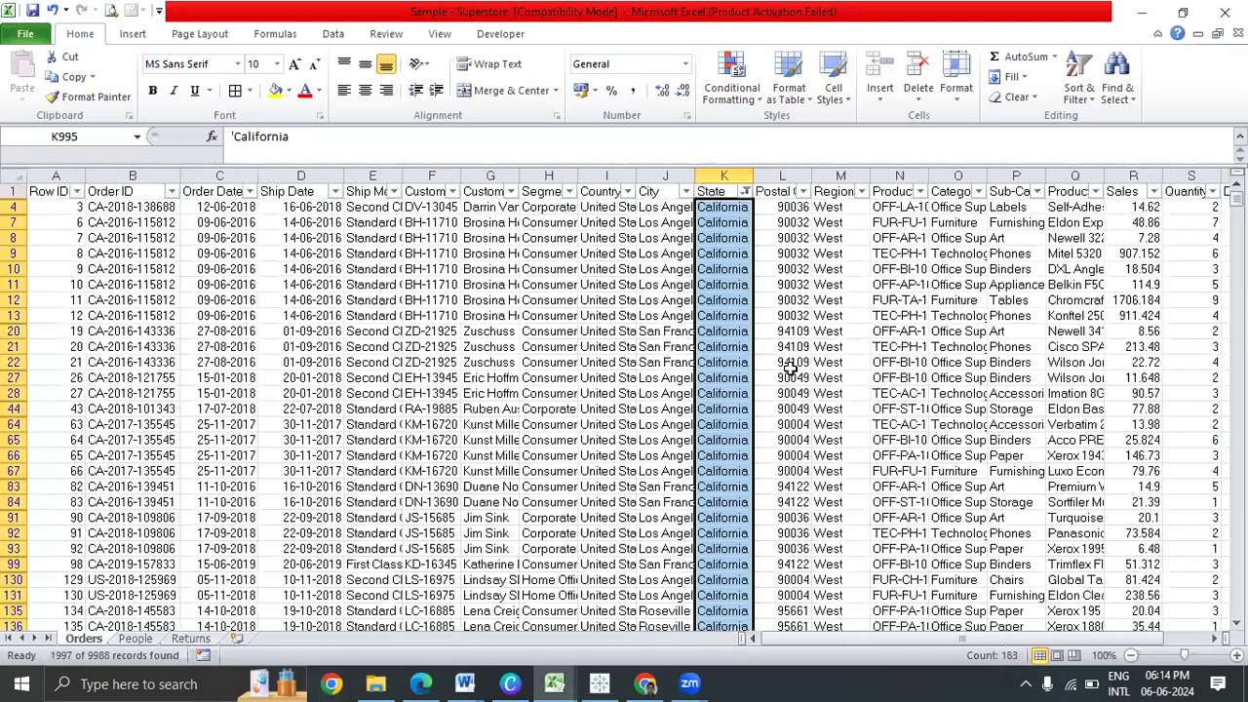
key("Delete")
Enter CL in K995 and paste it into all filtered California State cells
type("CF")
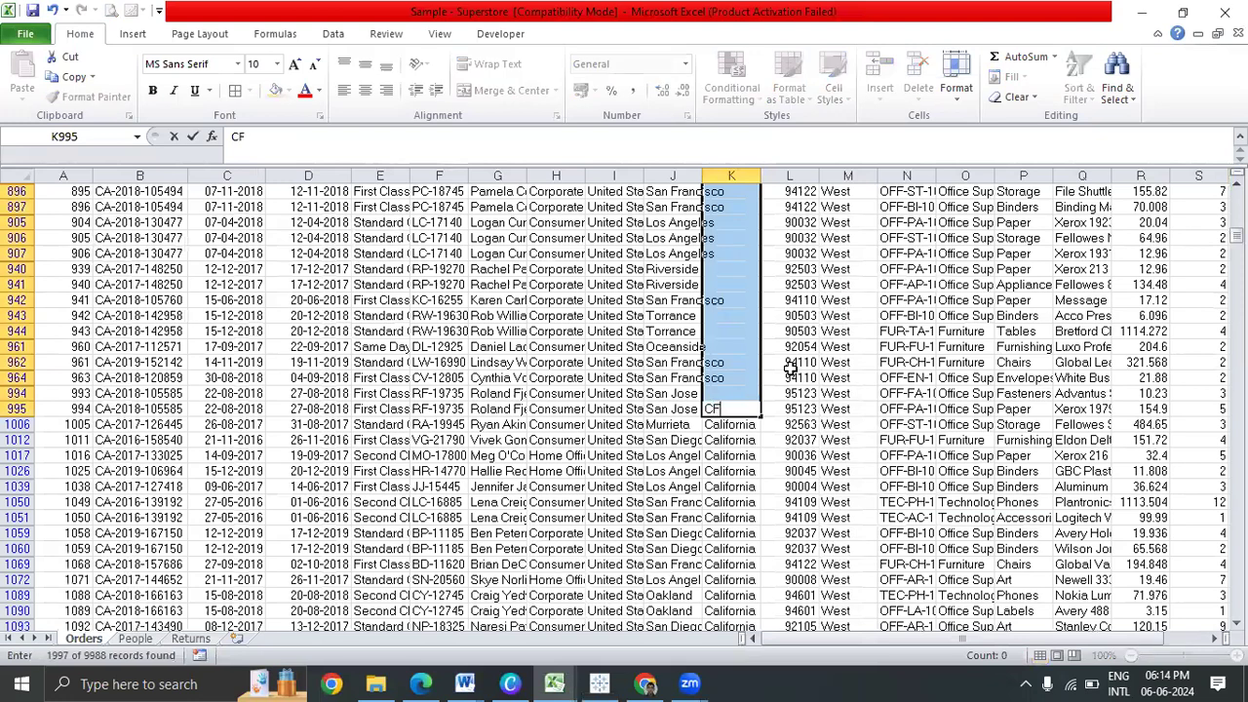
key("BackSpace")
type("L")
key("Return")
key("Up")
key("Down")
key("ctrl+Down")
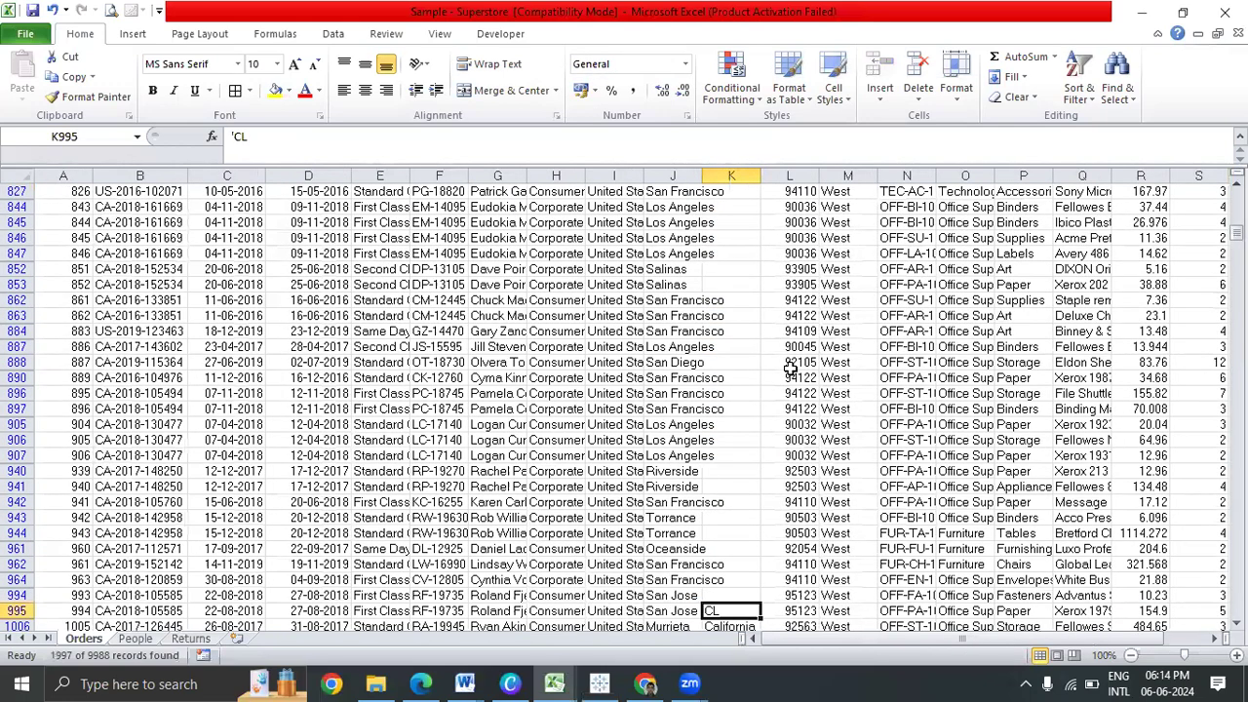
key("ctrl+c")
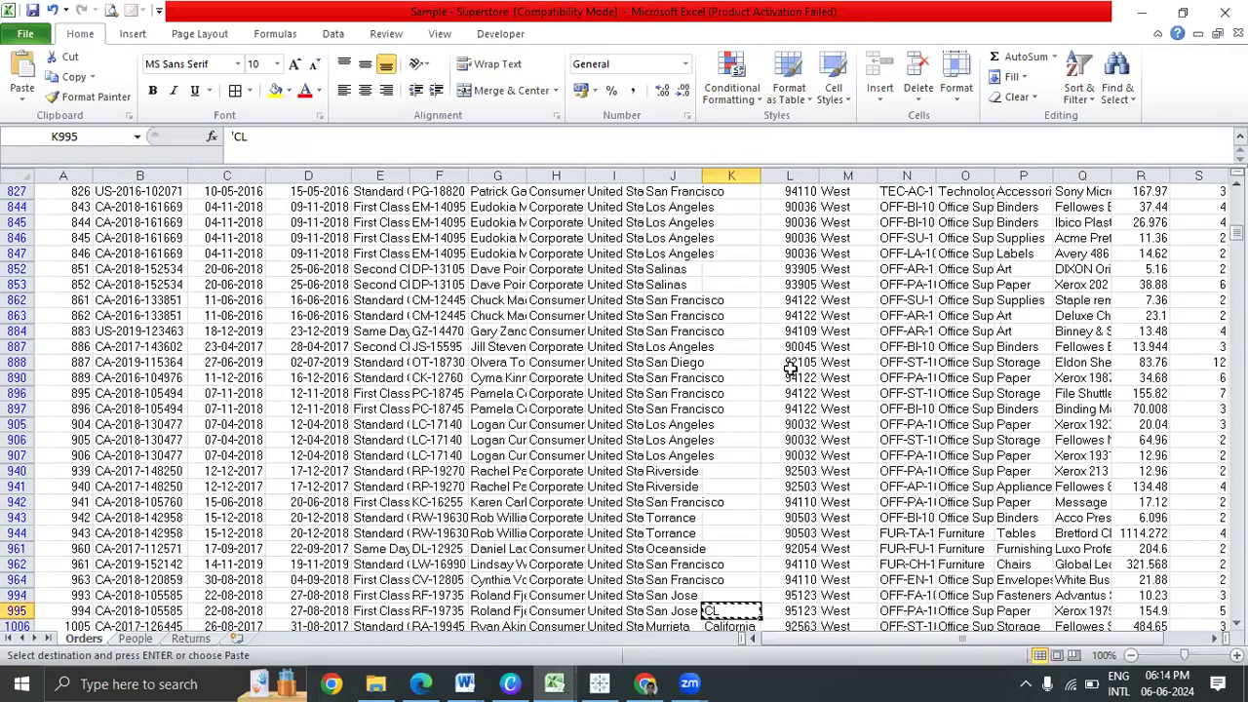
key("ctrl+shift+Up")
key("shift+Down")
key("ctrl+v")
Turn off AutoFilter so all rows show, then save and close the workbook
left_click(790, 367, "ctrl")
key("Escape")
key("ctrl+Up")
key("Down")
key("Left")
key("Up")
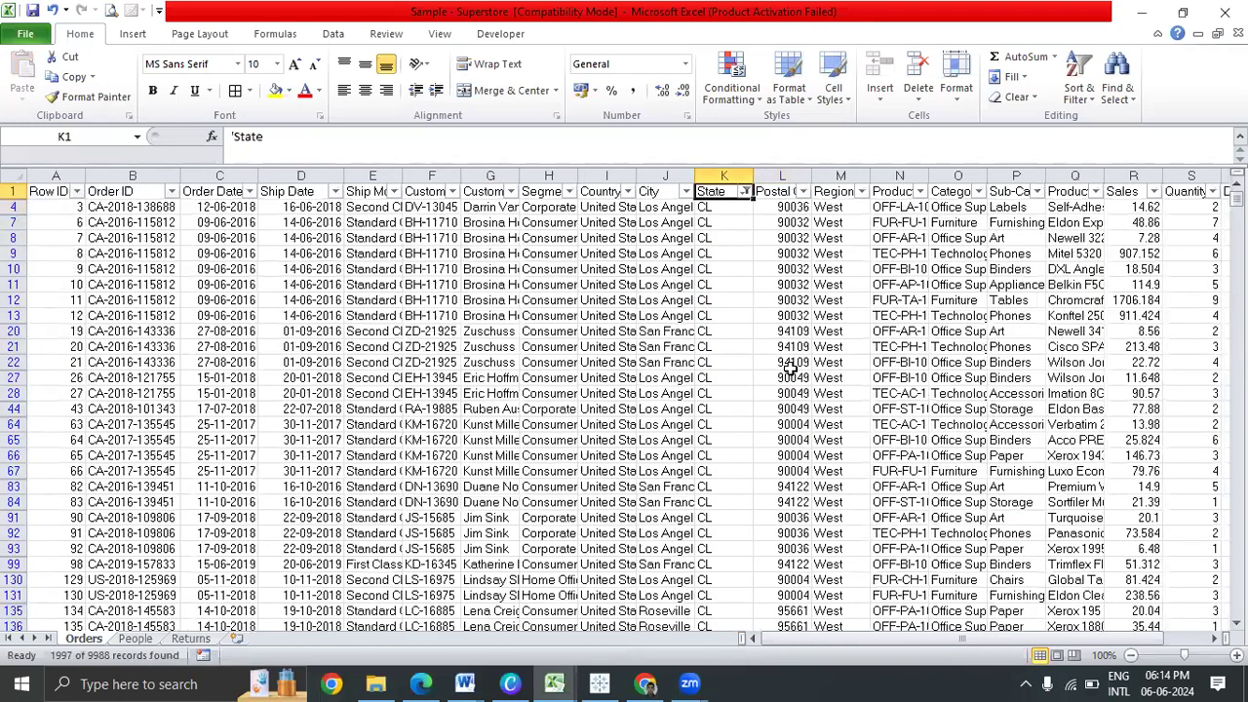
key("alt+d")
key("f")
key("f")
key("Down")
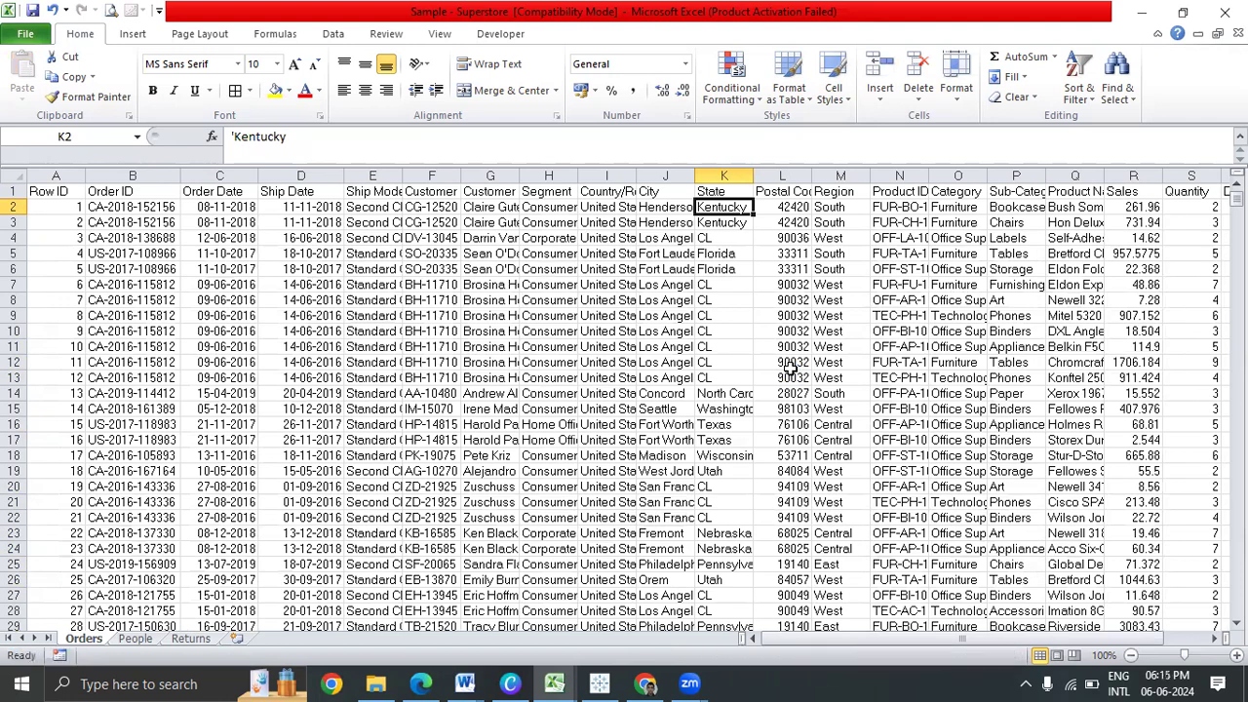
left_click(1224, 12)
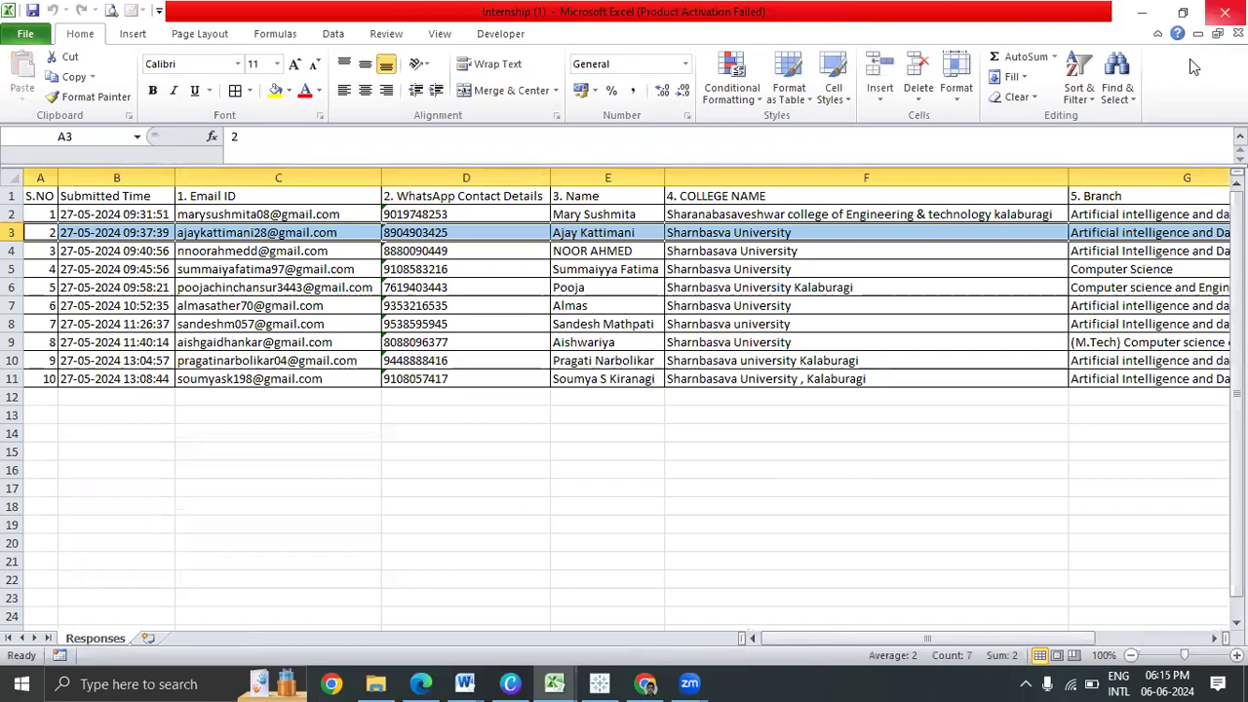
key("alt+Tab")
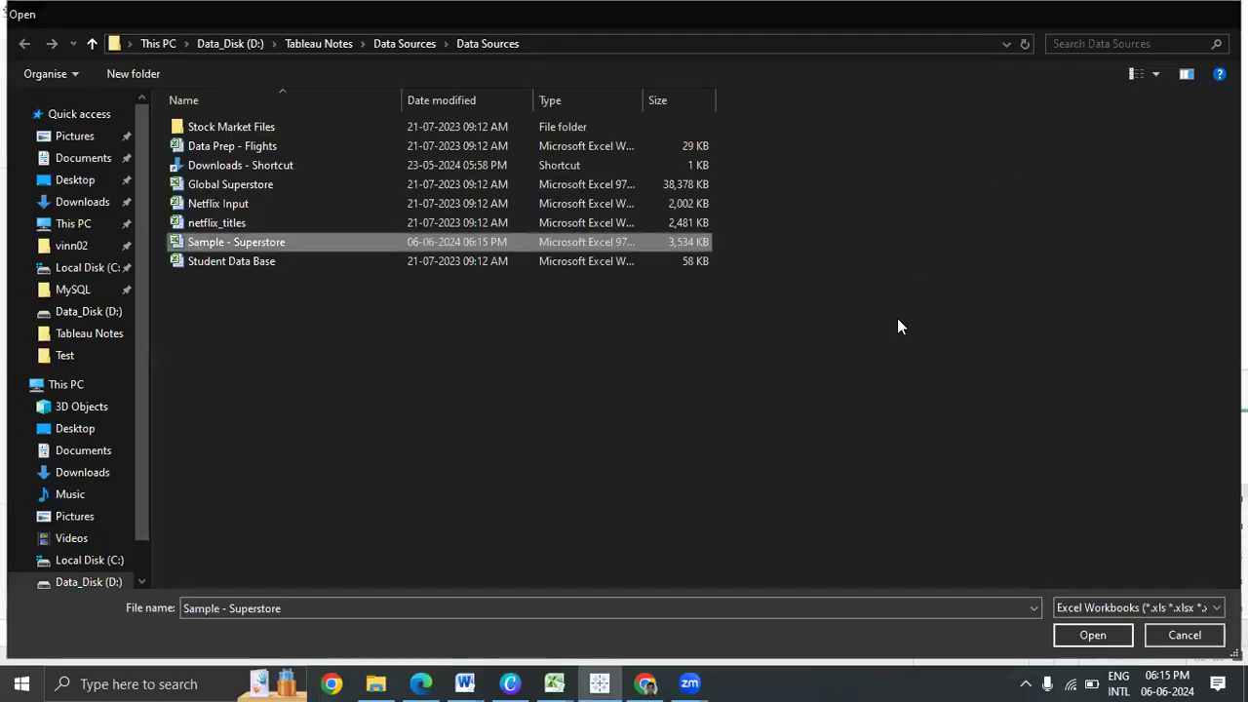
Reopen Sample - Superstore in Tableau and refresh the Orders (Sample - Superstore) data source
key("Return")
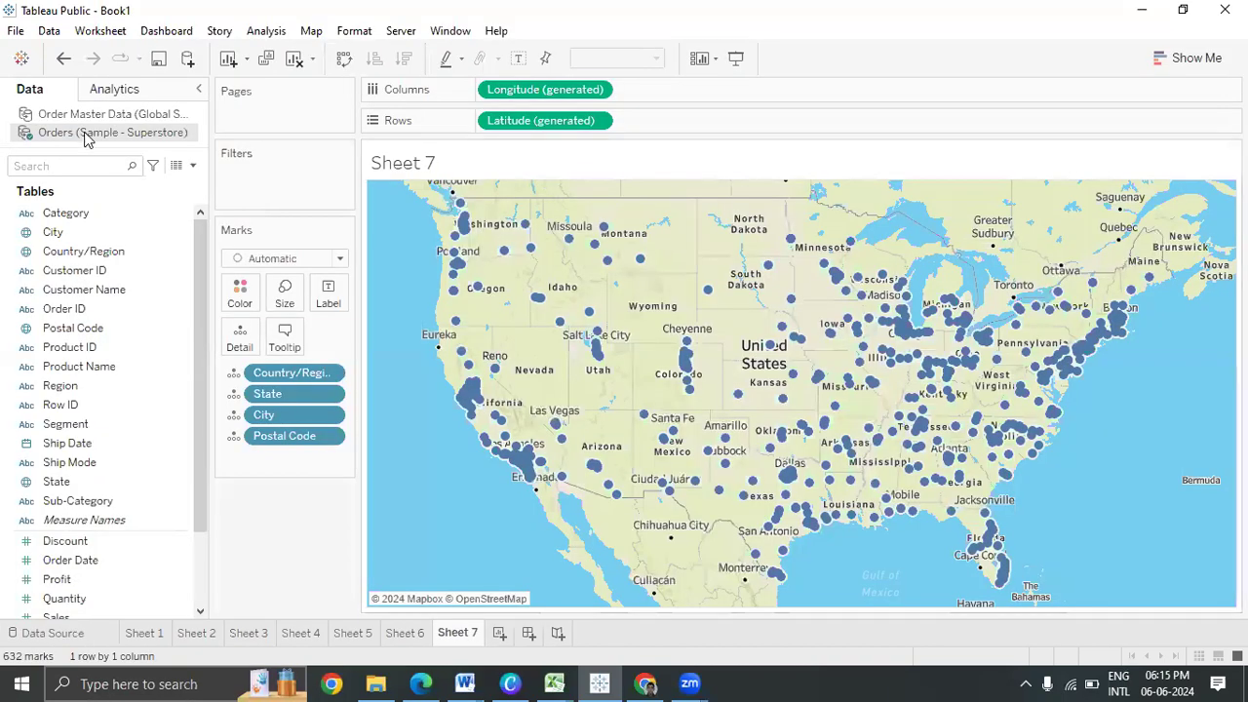
right_click(85, 134)
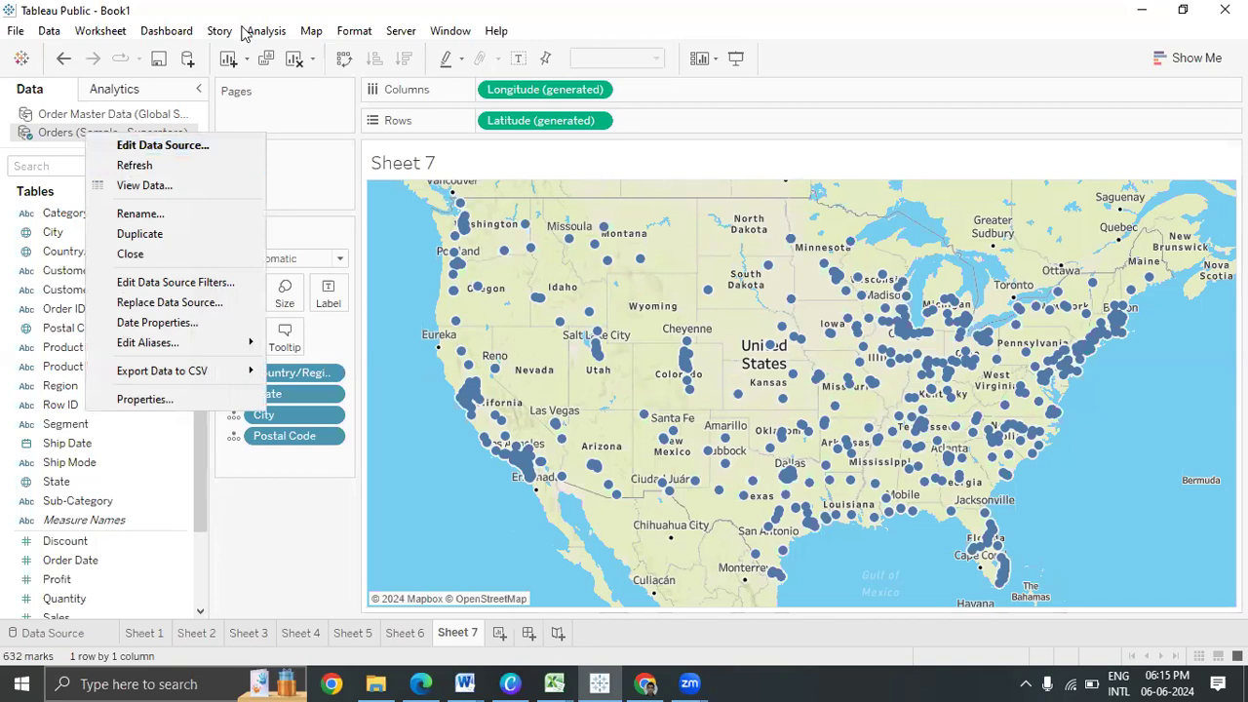
left_click(3, 19)
left_click(48, 31)
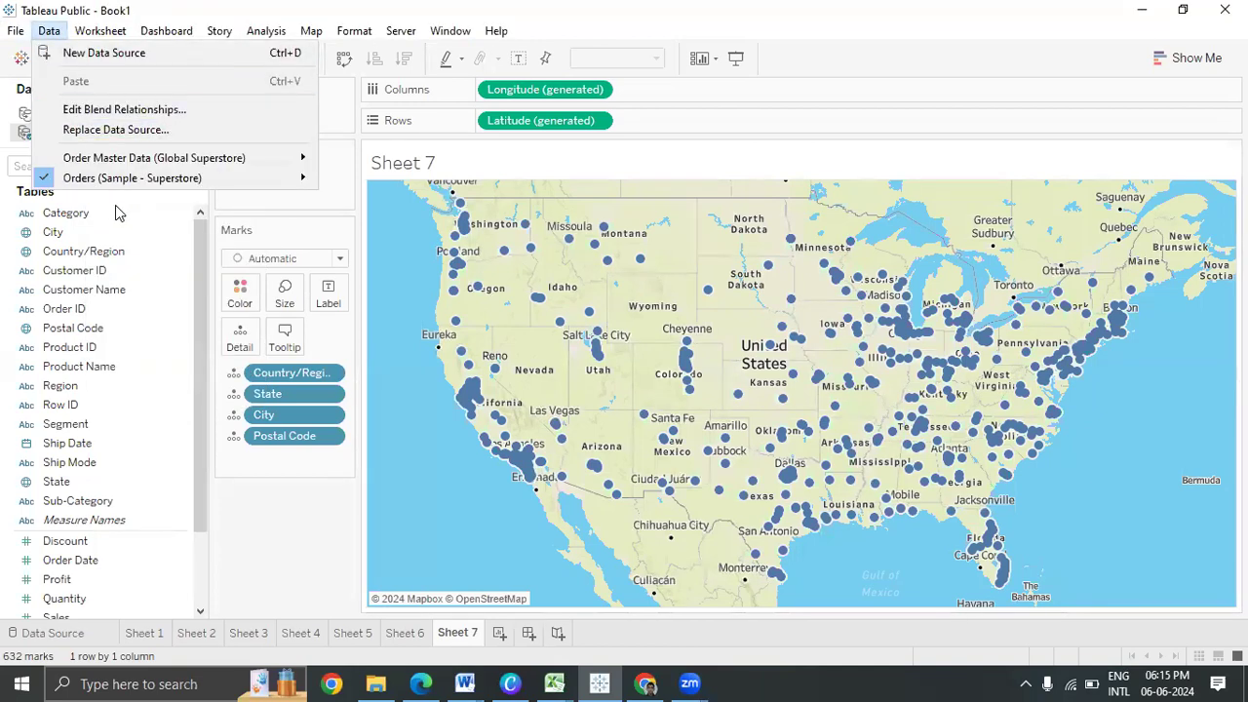
mouse_move(292, 177)
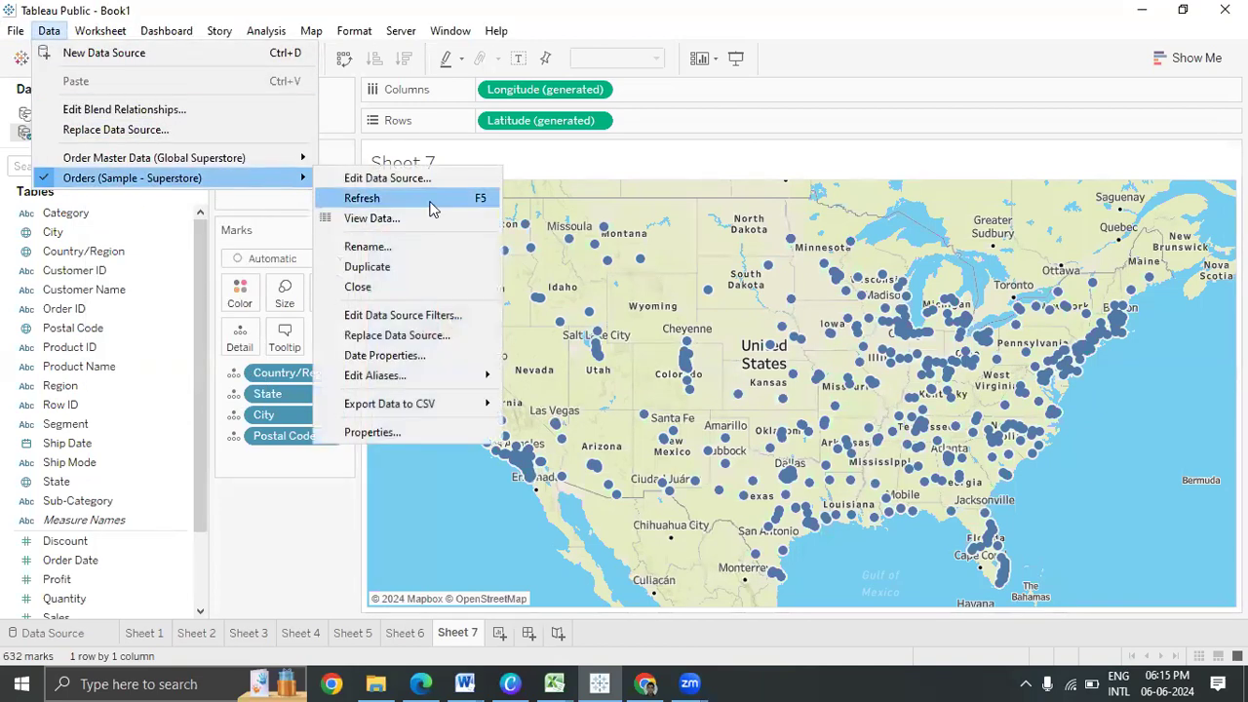
left_click(433, 200)
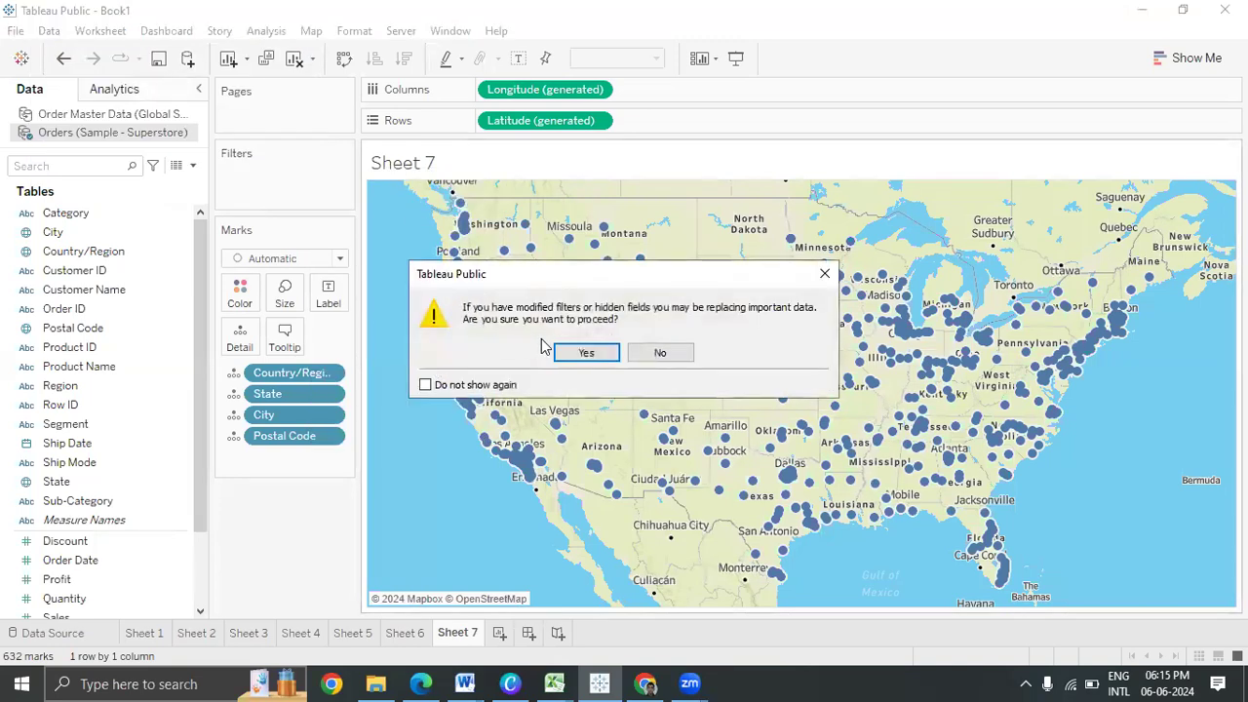
left_click(586, 353)
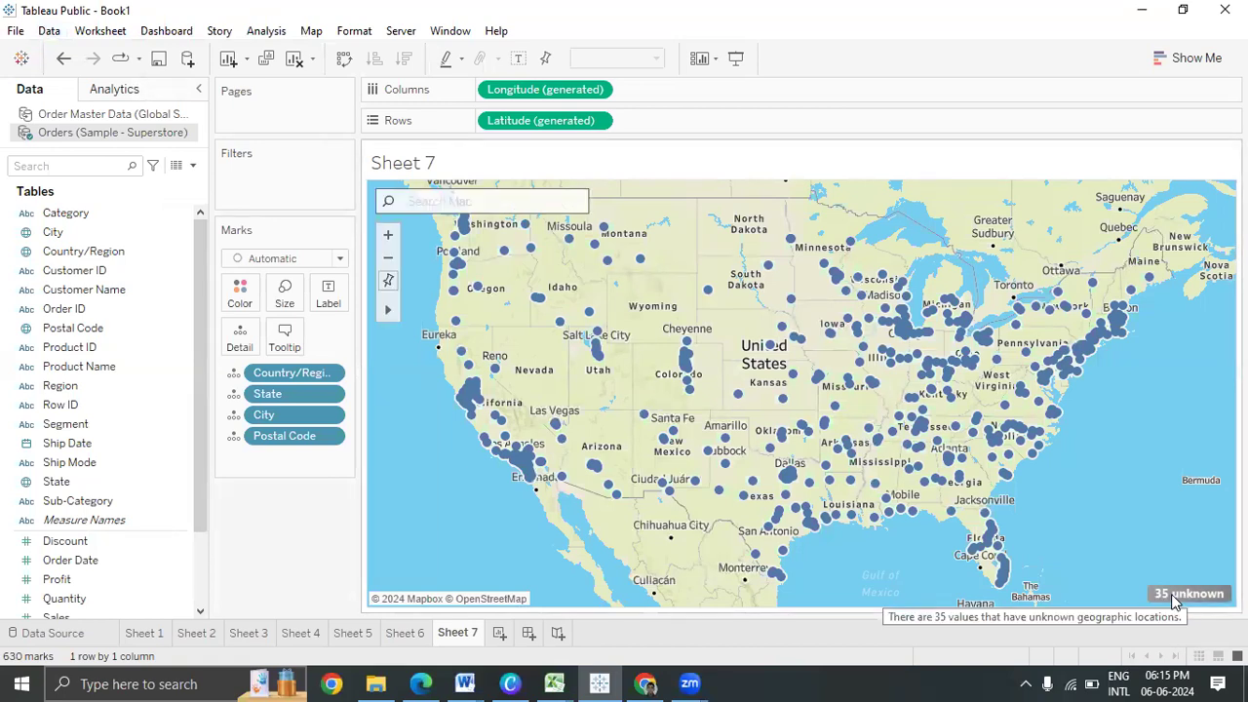
In Edit Locations for the 35 unknown values, match CL to California
left_click(1171, 594)
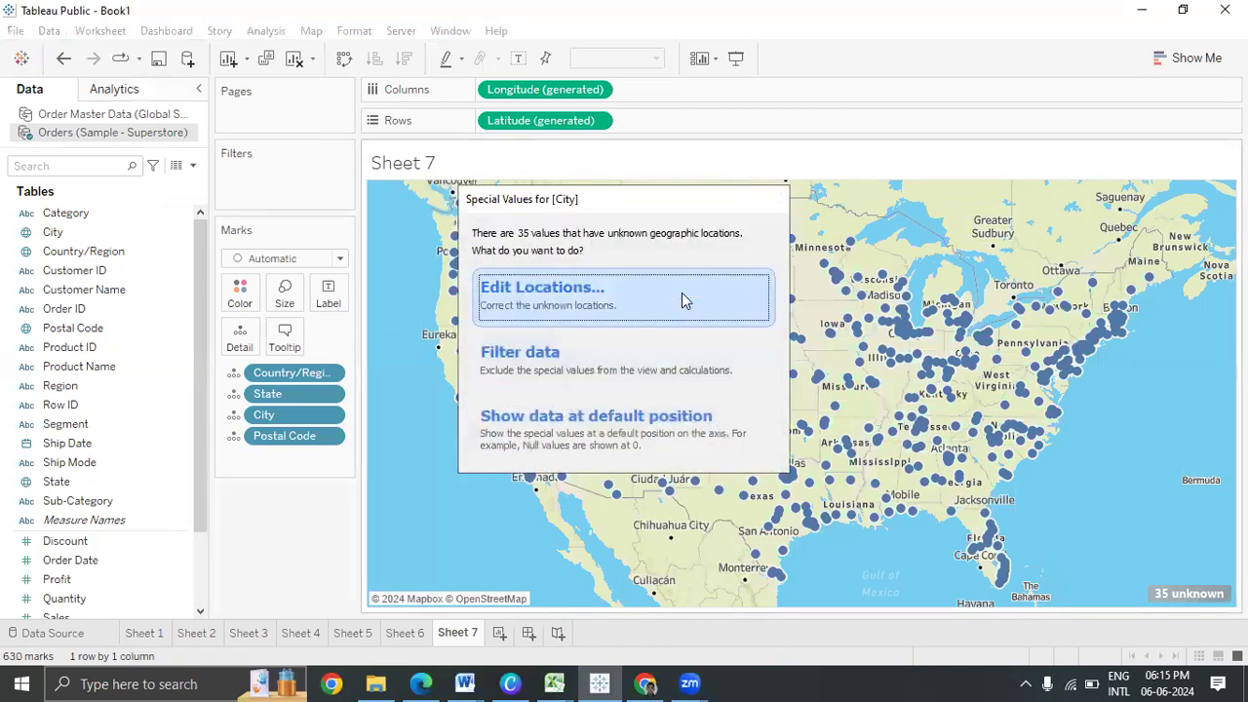
left_click(681, 292)
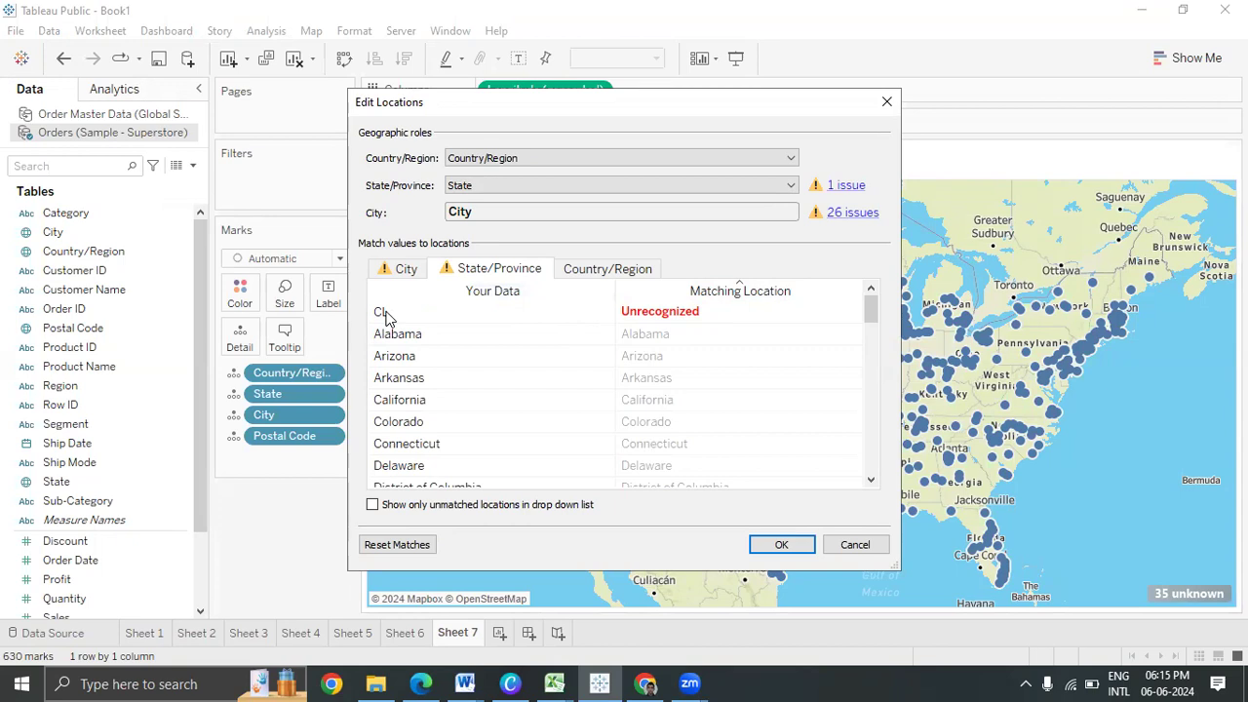
left_click(711, 310)
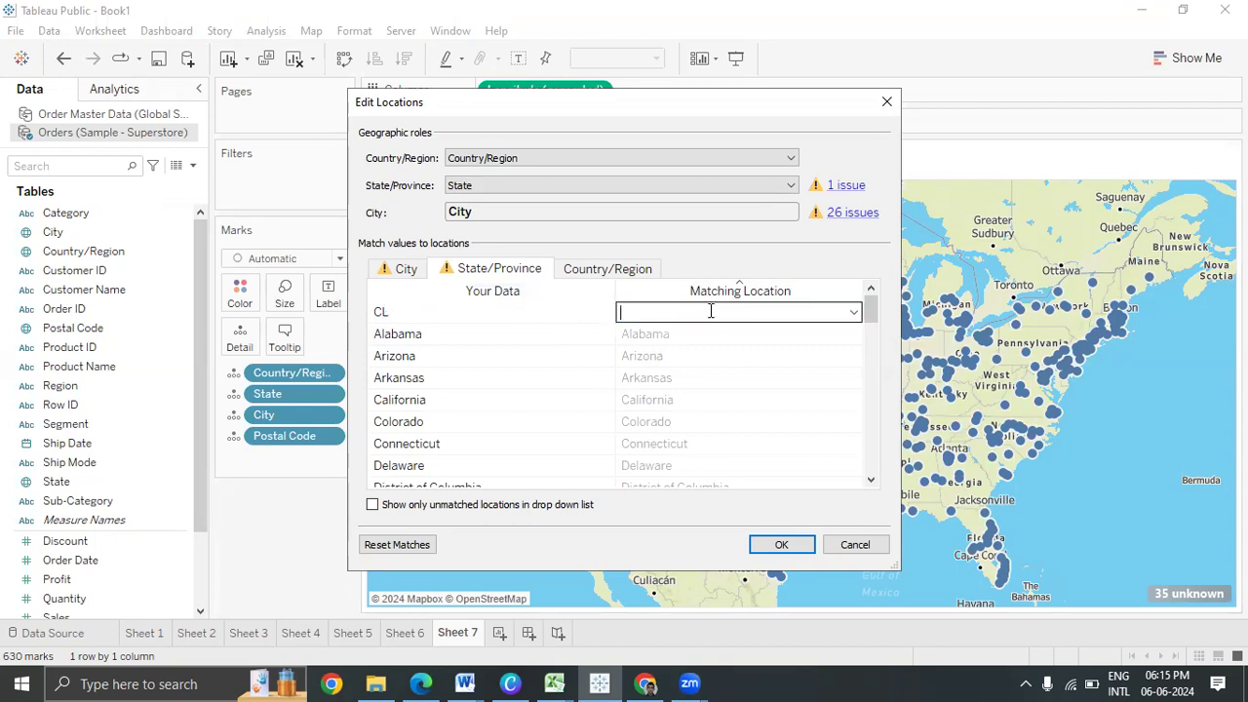
type("Cal")
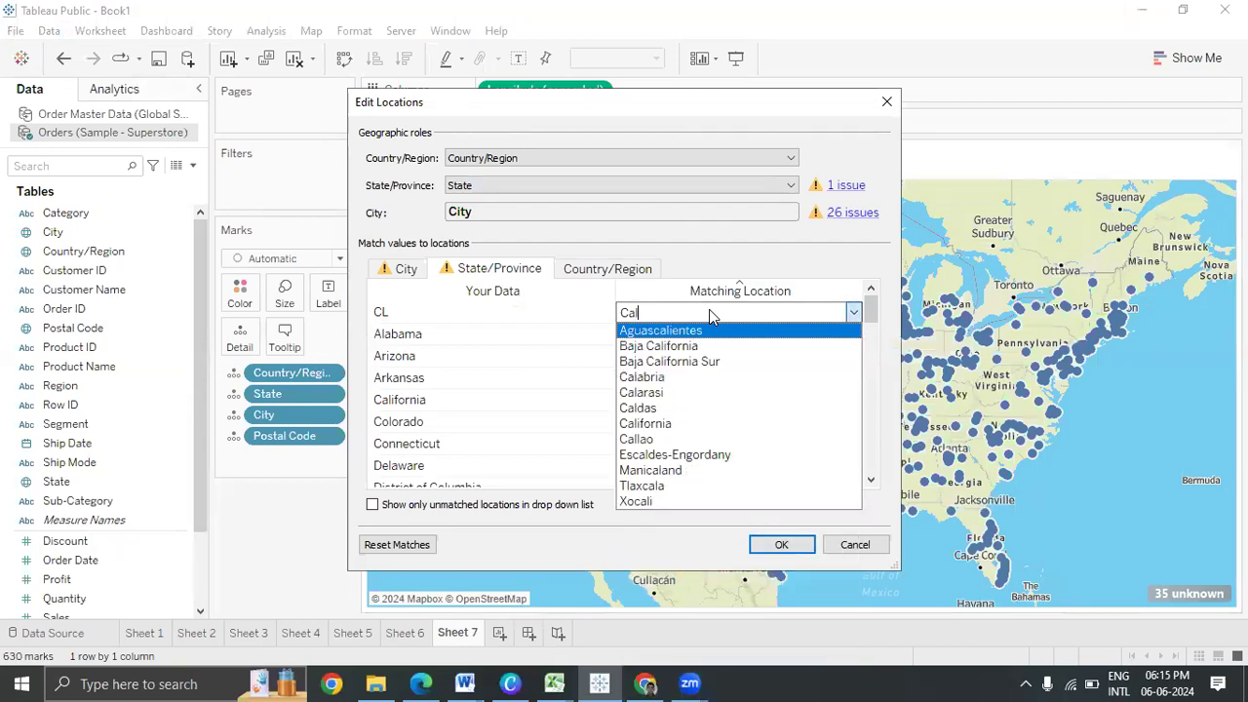
key("Down")
key("Down")
key("Down")
key("Down")
key("Down")
key("Down")
key("Down")
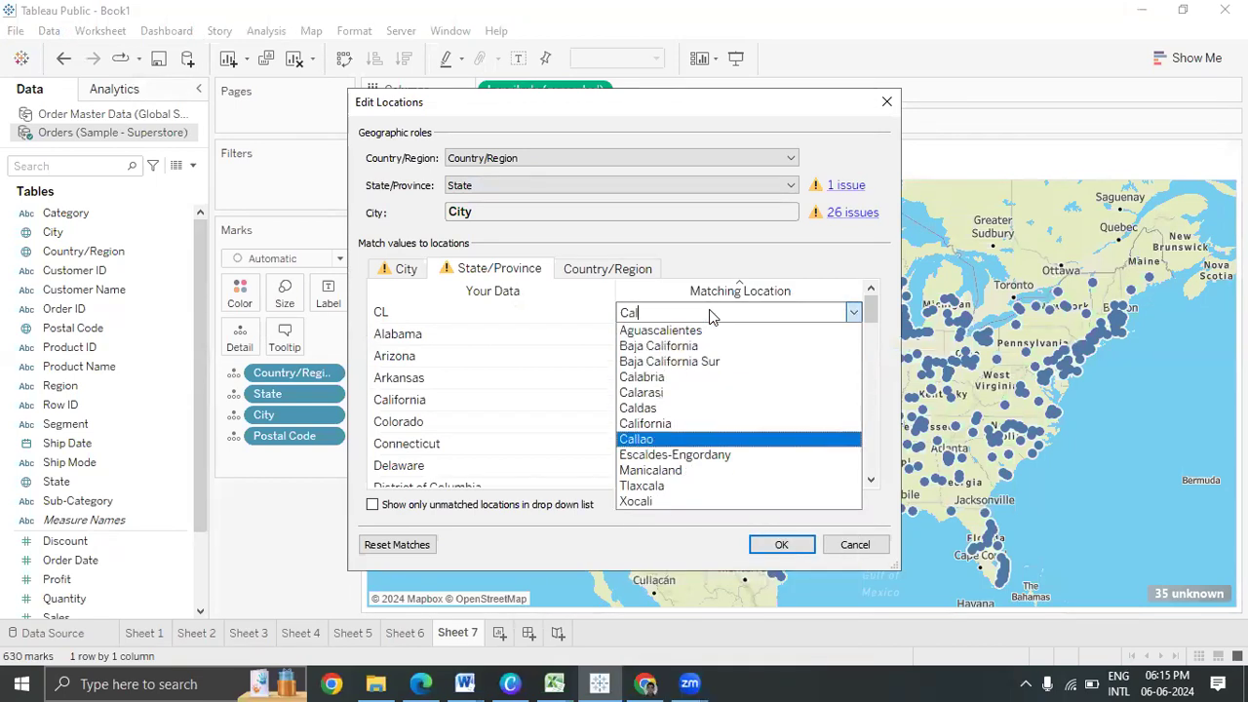
key("Up")
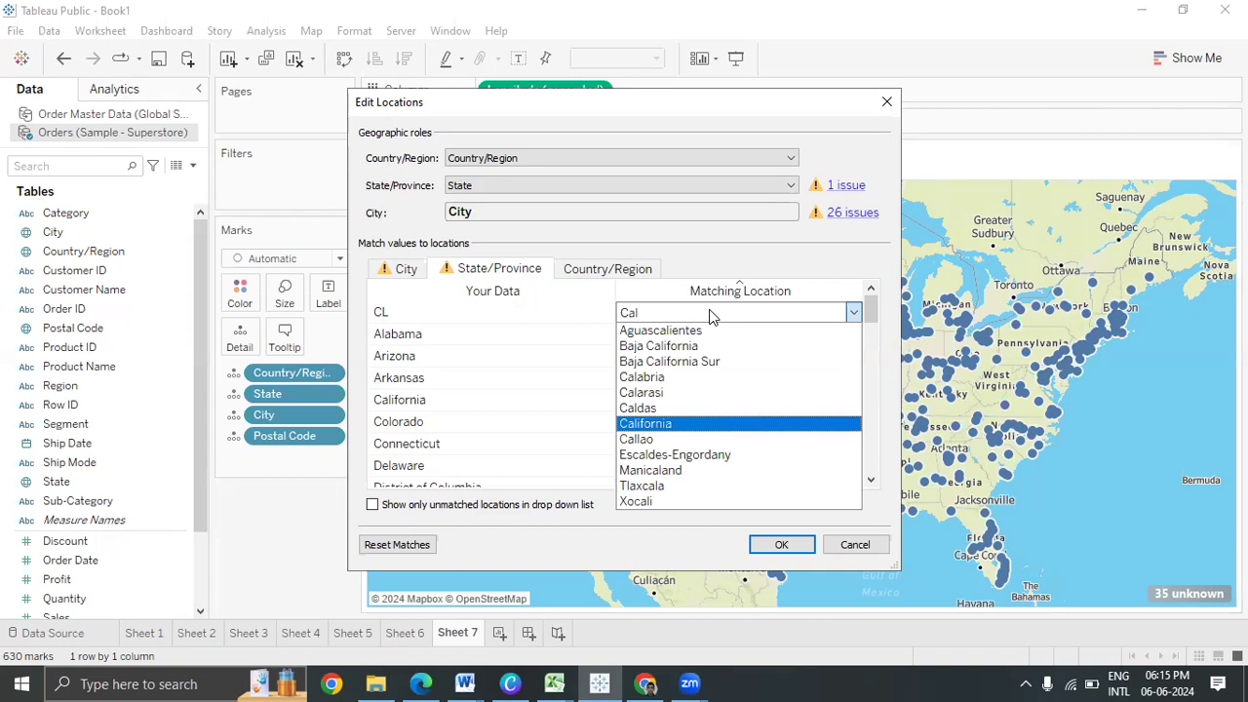
key("Return")
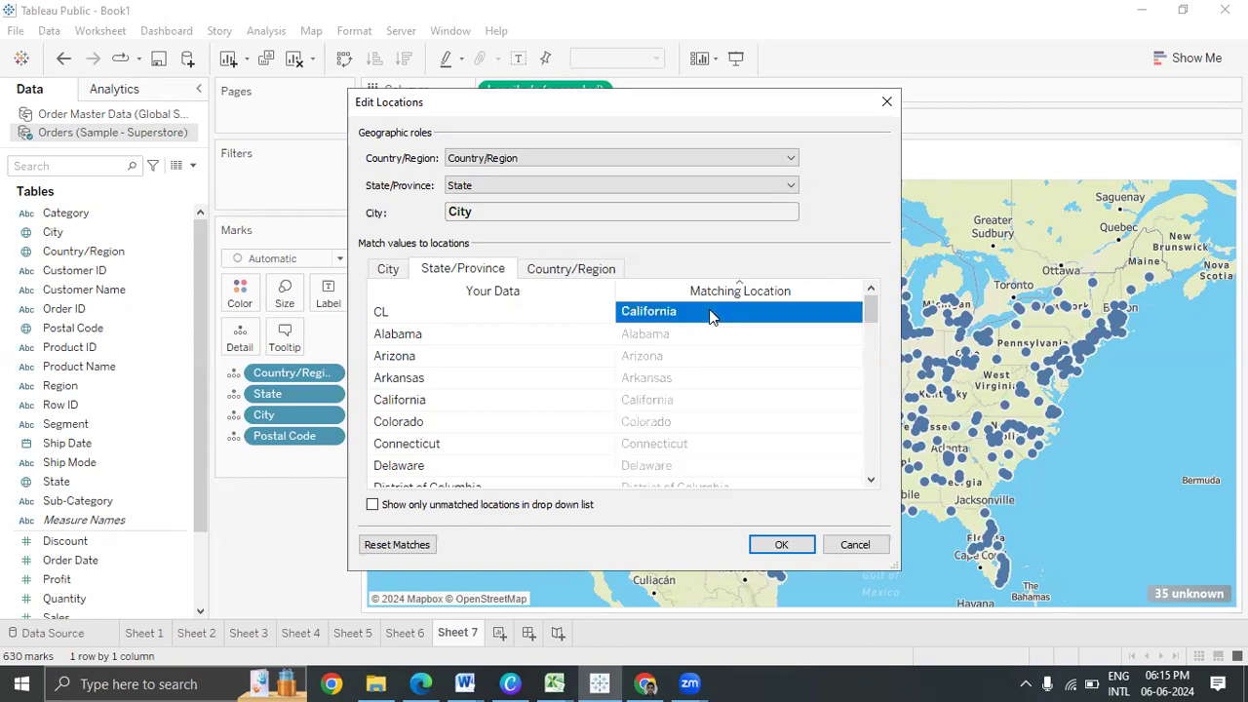
left_click(781, 544)
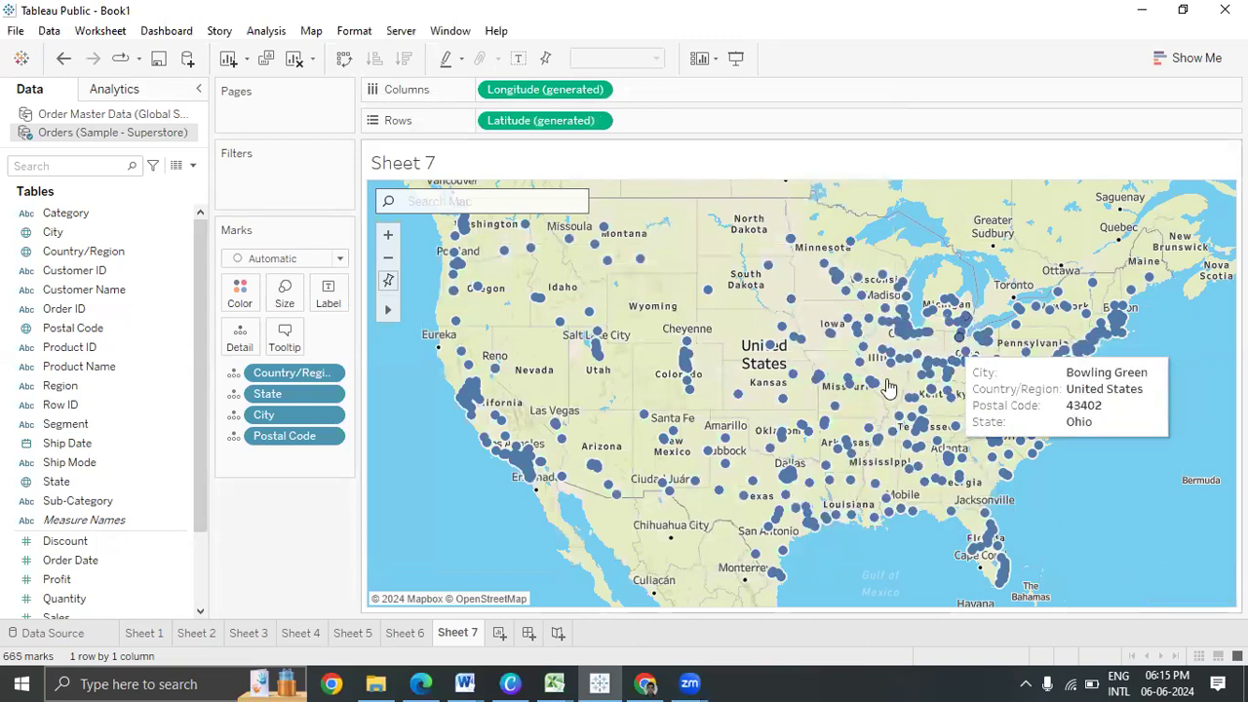
mouse_move(389, 311)
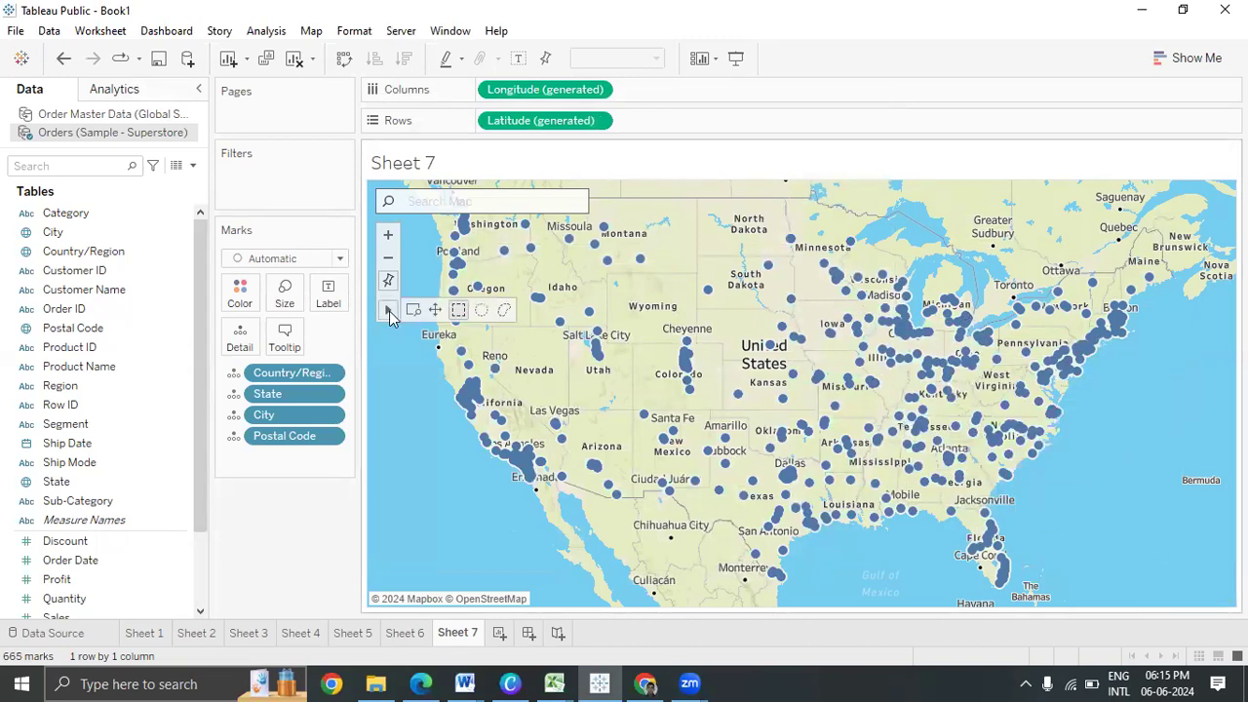
left_click(512, 194)
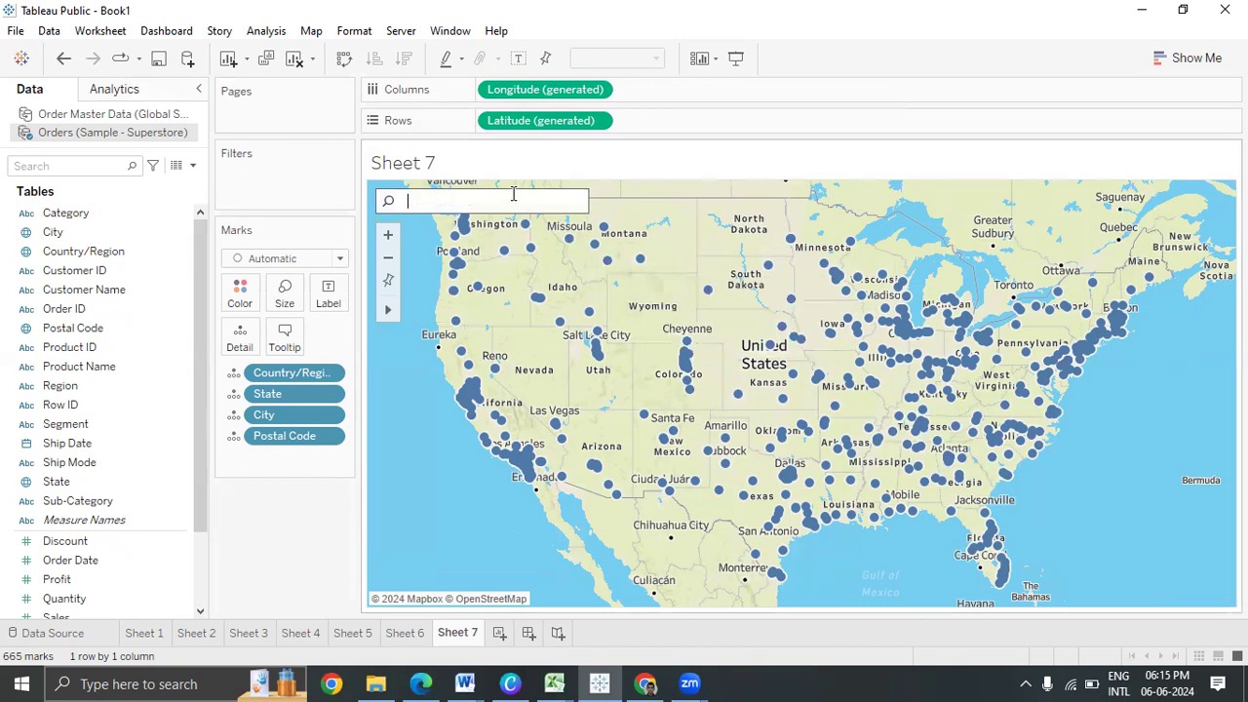
type("calif")
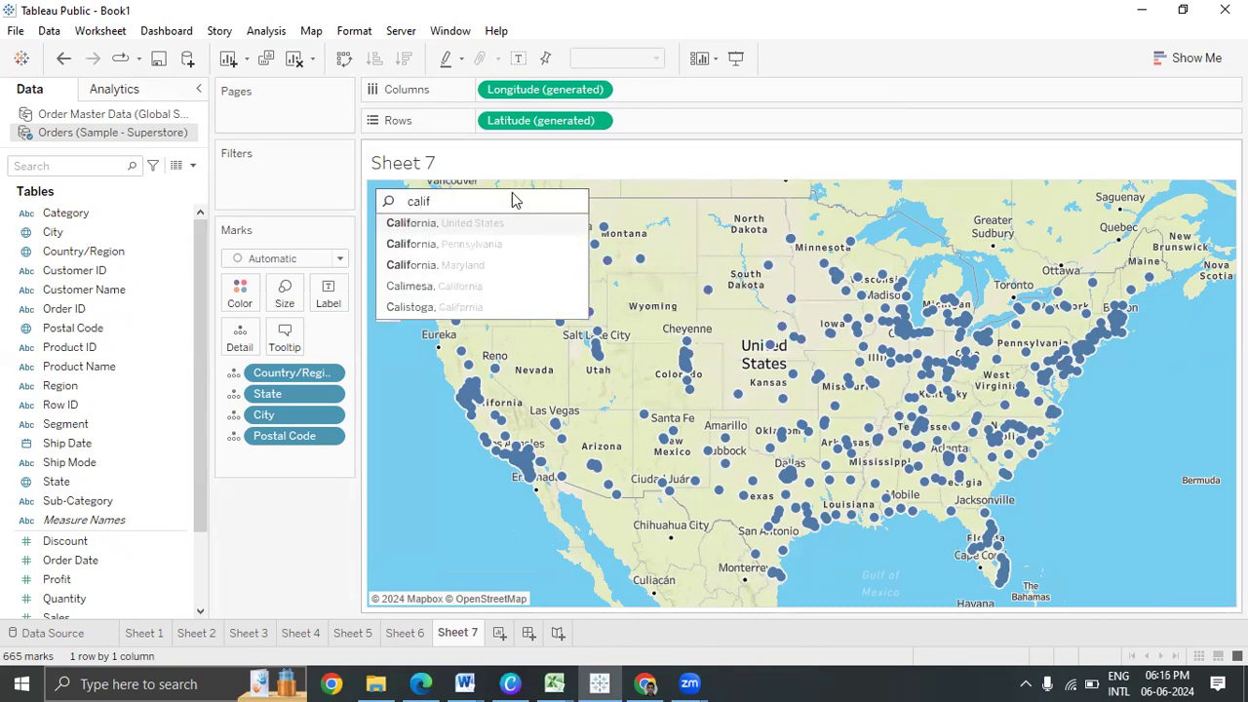
left_click(492, 225)
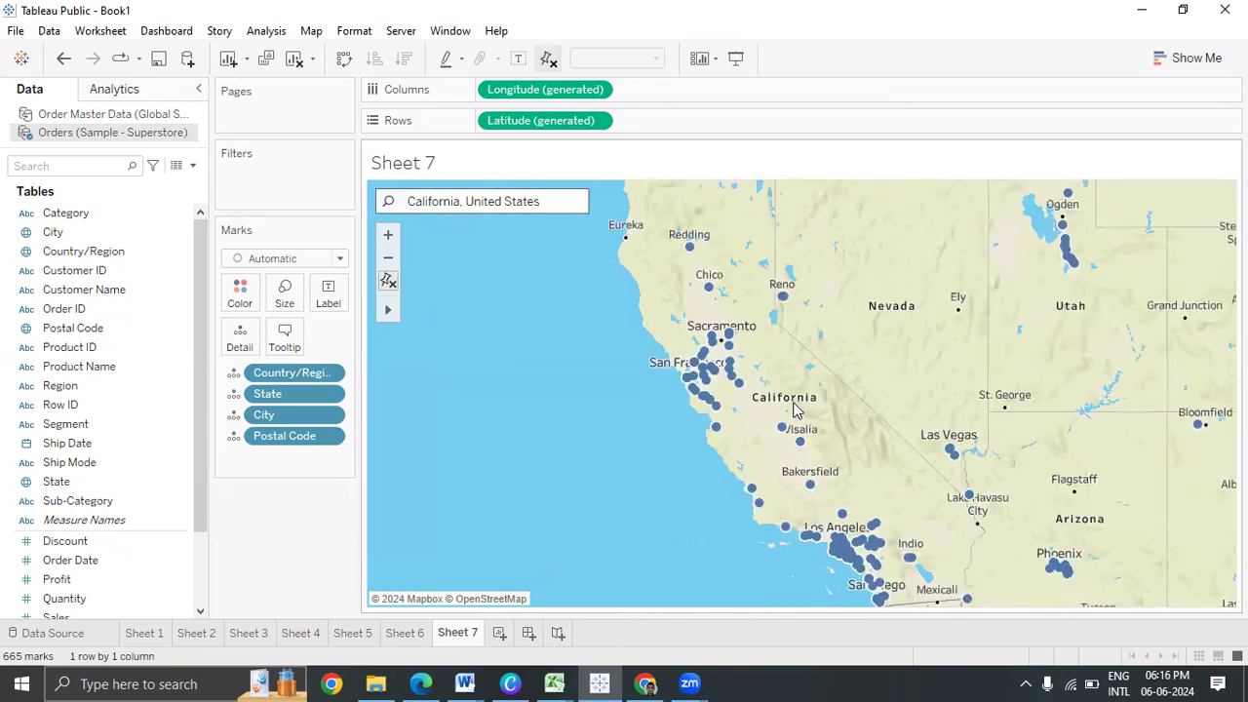
left_click(388, 281)
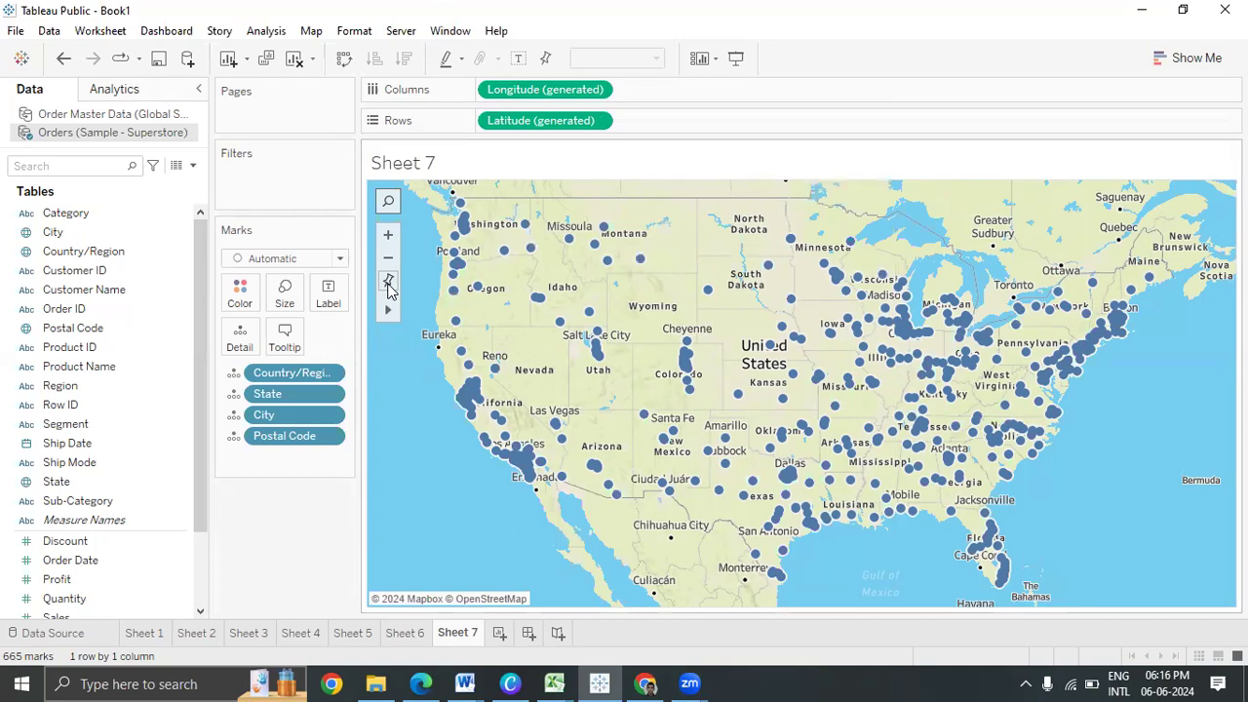
Search Google for 'california latitude and longitude' and select 36.778259, -119.417931
left_click(644, 684)
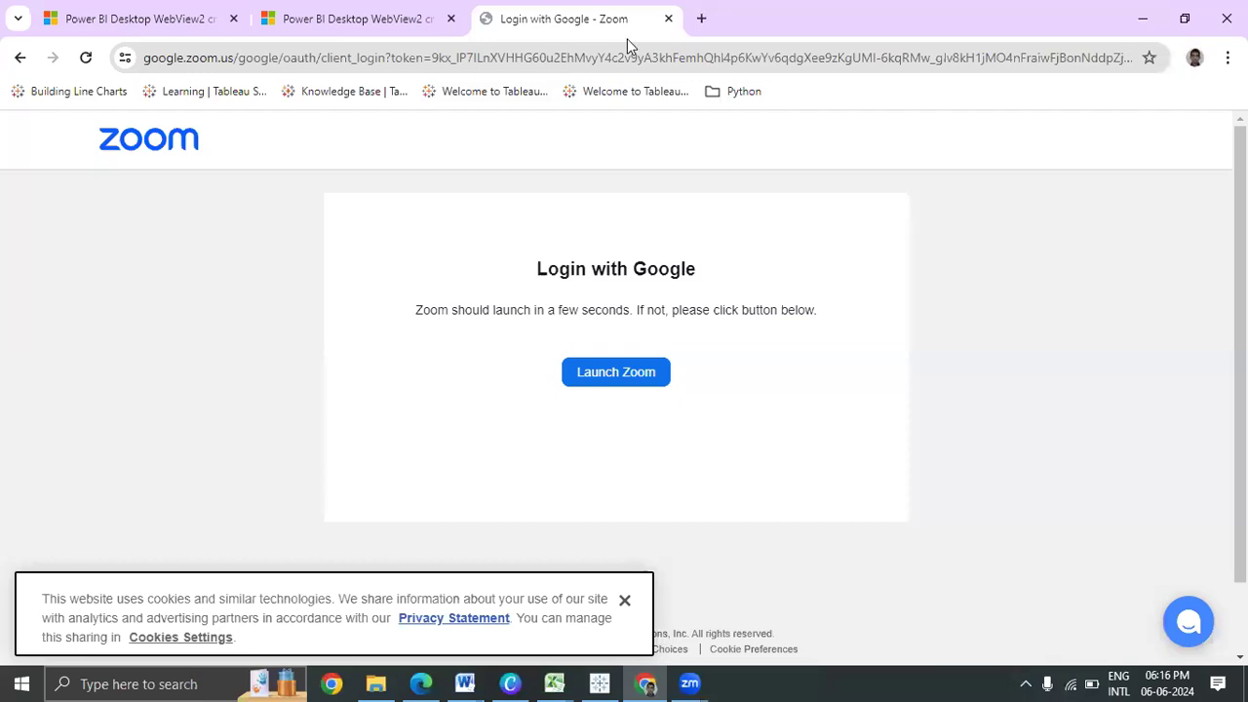
left_click(1184, 17)
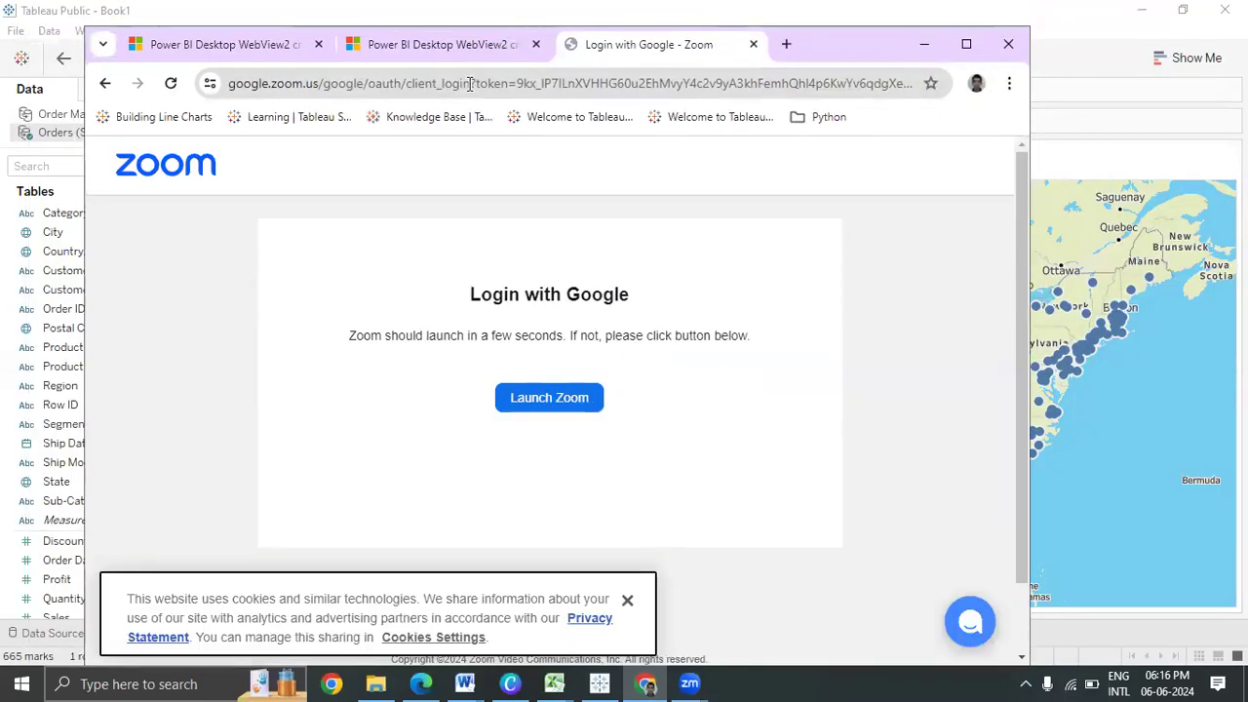
left_click(787, 45)
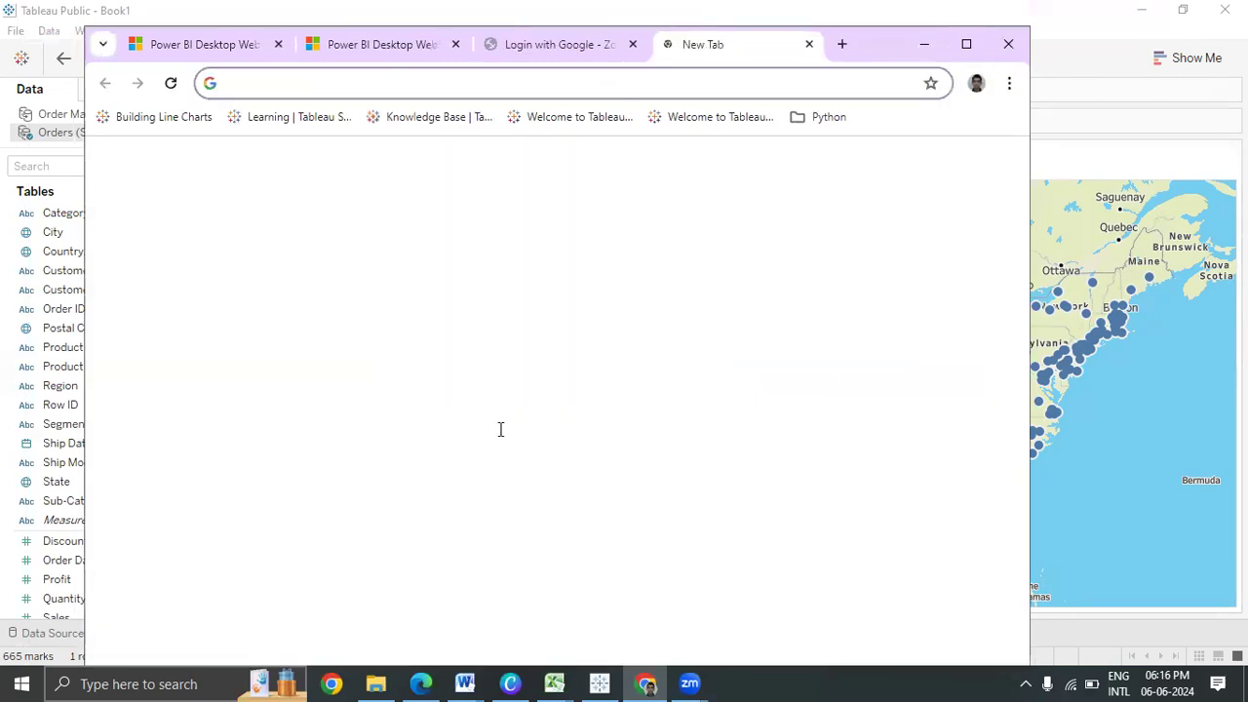
left_click(498, 437)
type("Califo")
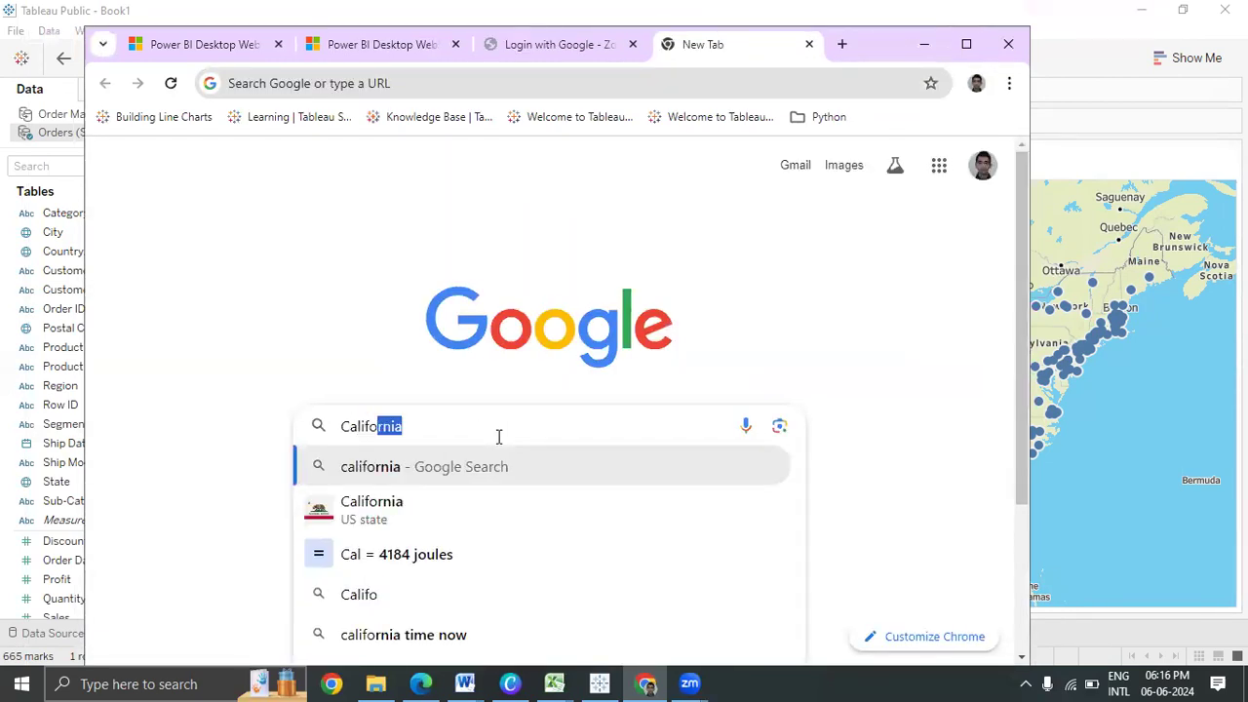
left_click(478, 467)
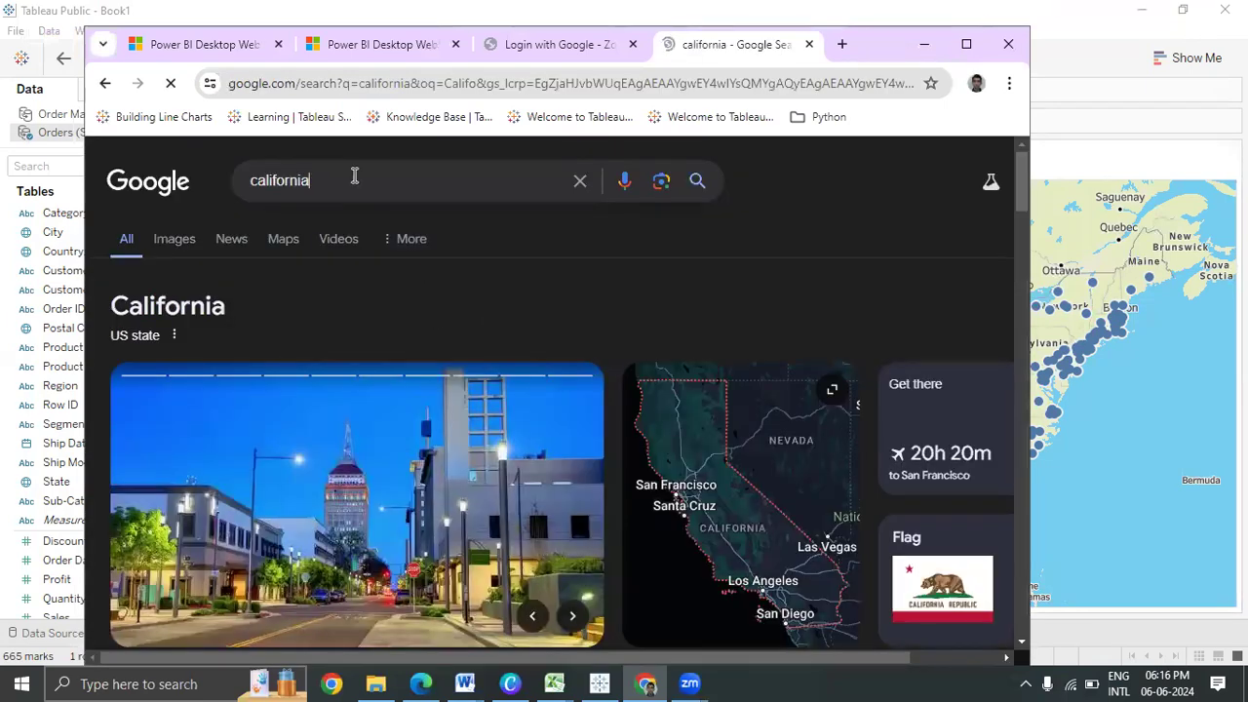
type("latitude")
key("Down")
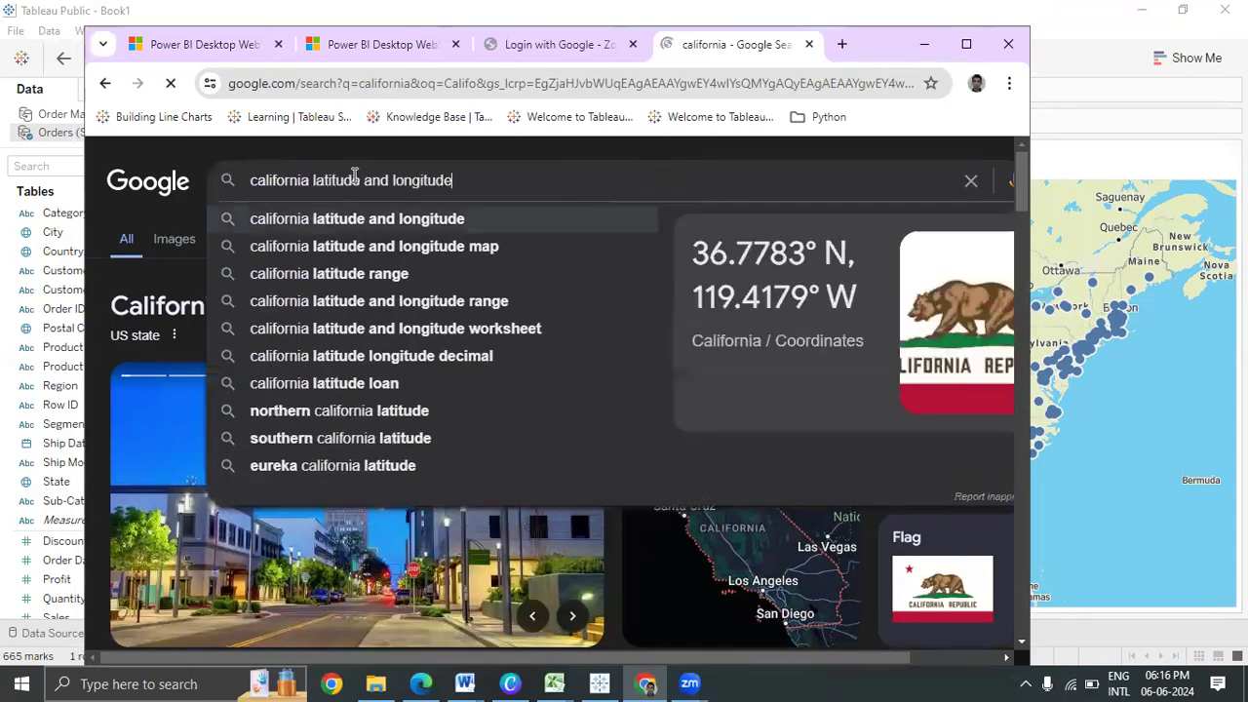
key("Return")
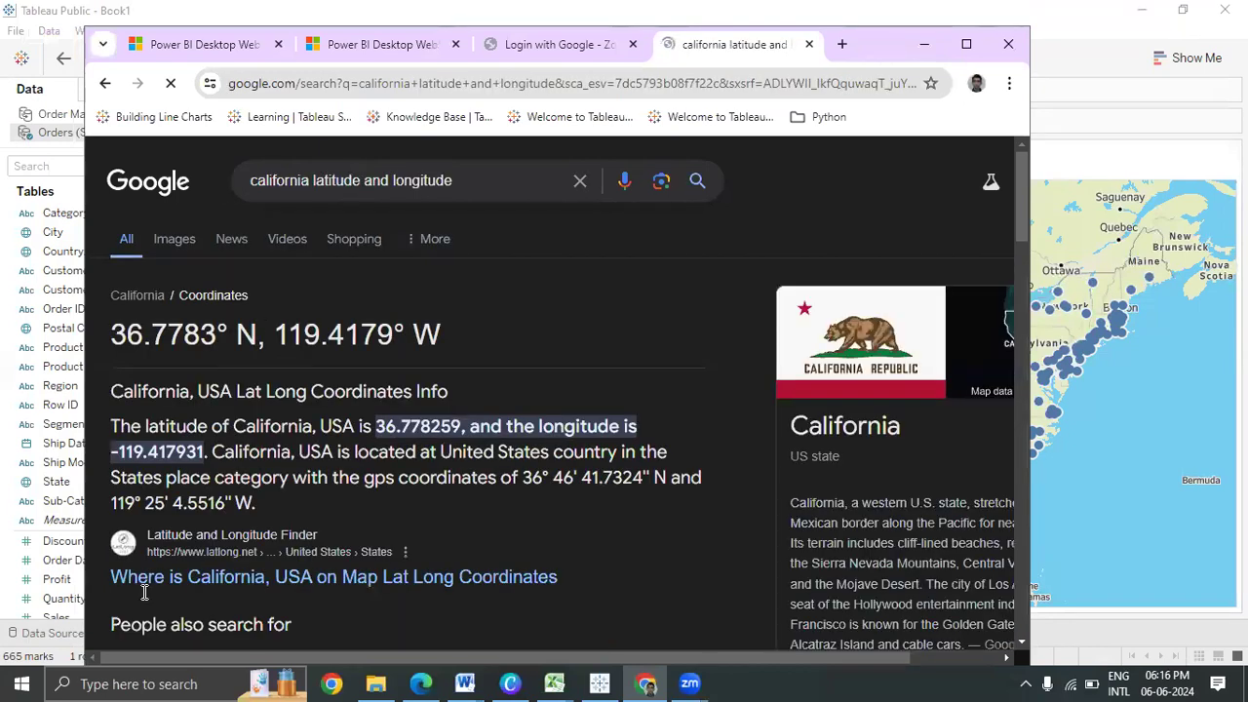
left_click_drag(407, 426, 143, 446)
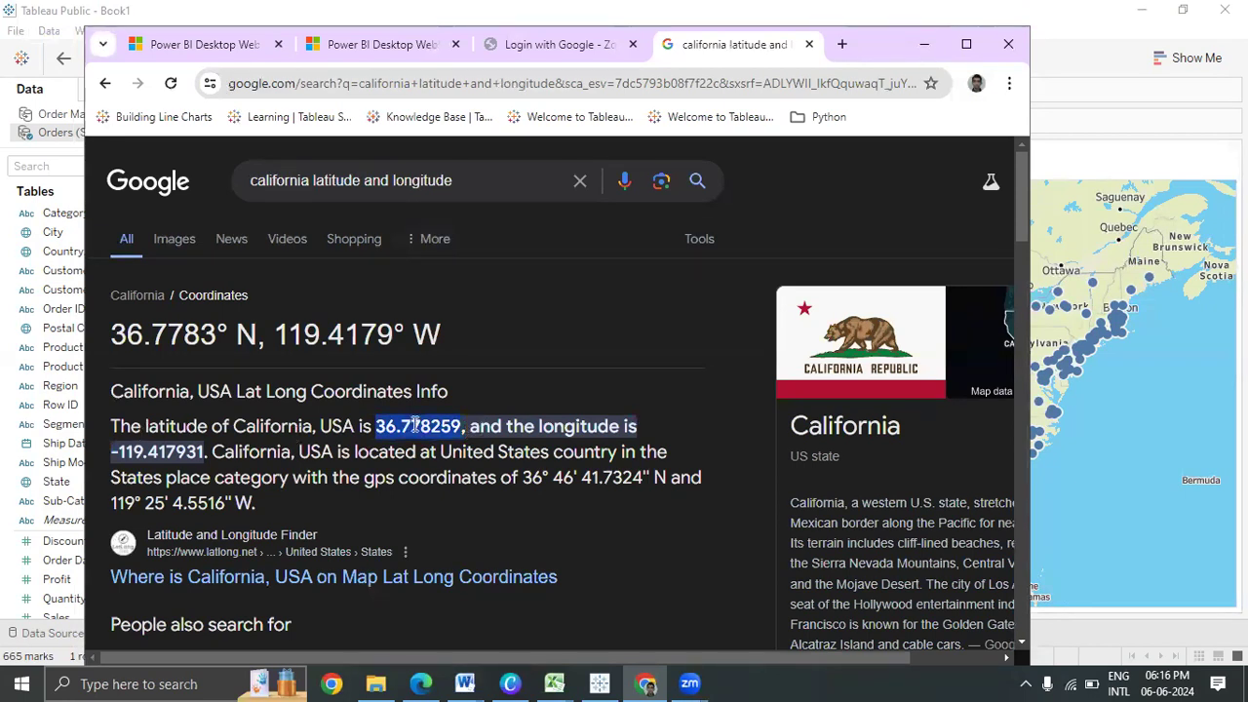
left_click_drag(143, 447, 157, 449)
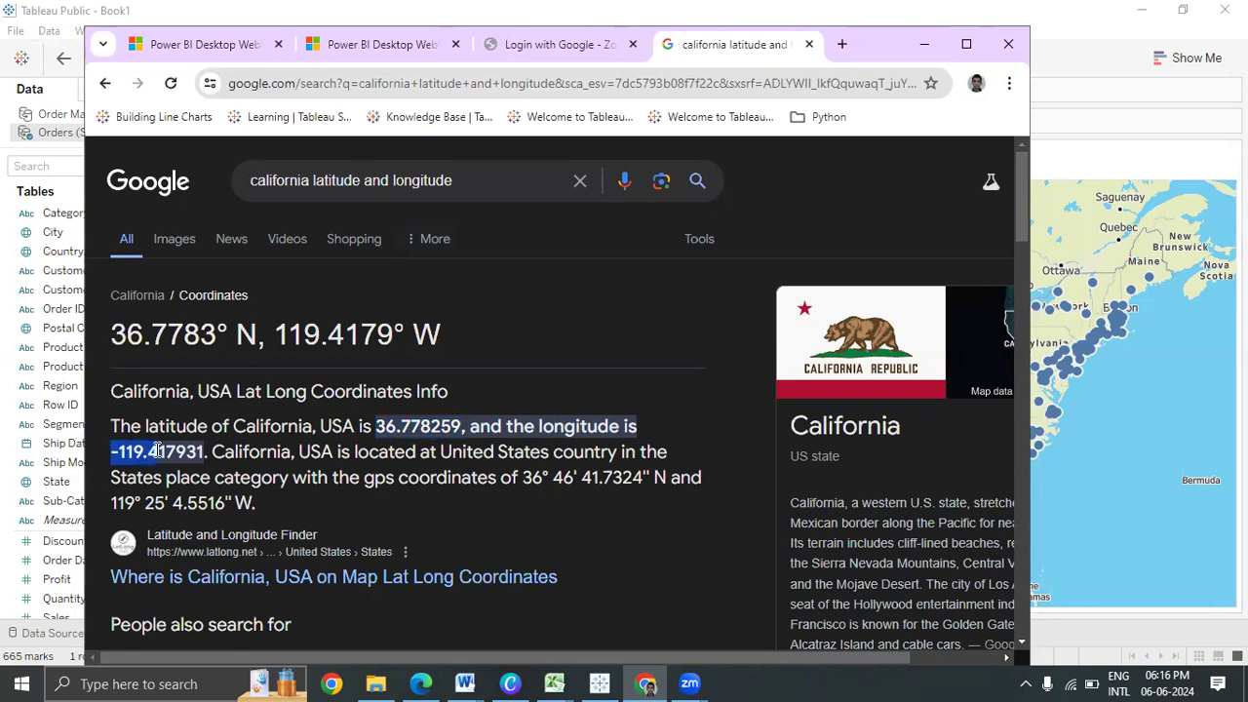
Return to Tableau's full US map and open Edit Locations for the 35 unknown values
key("alt+Tab")
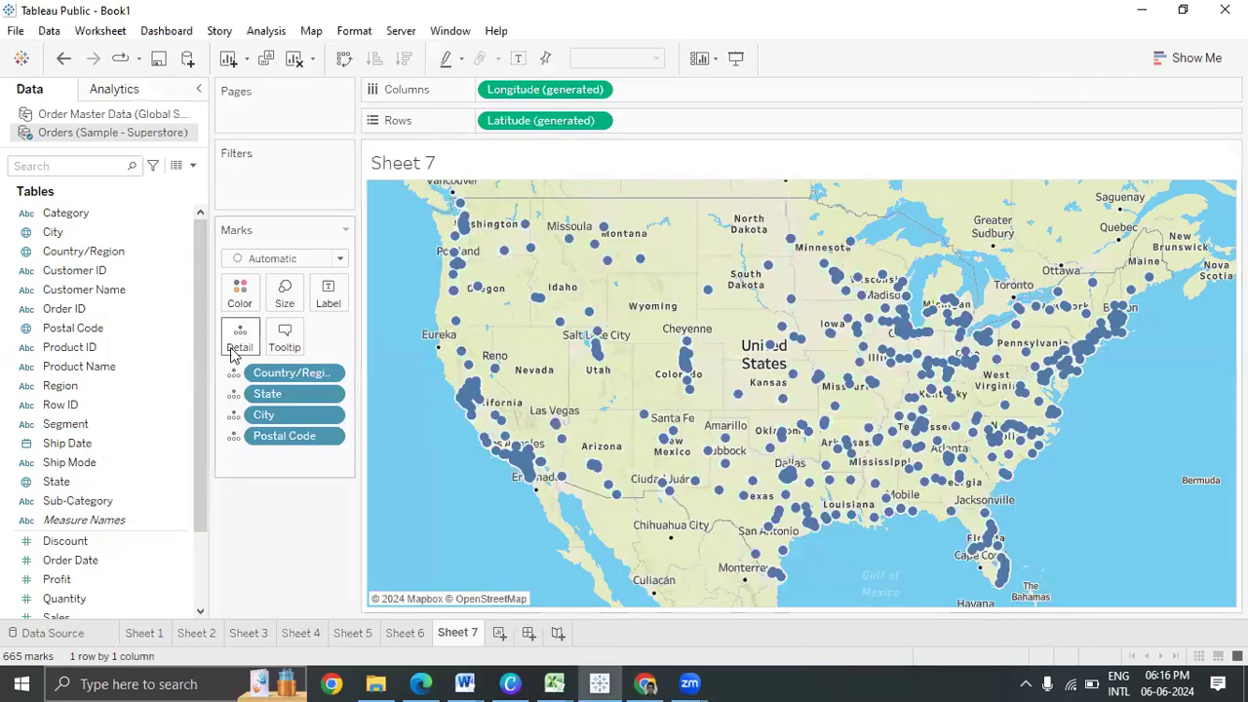
key("ctrl+z")
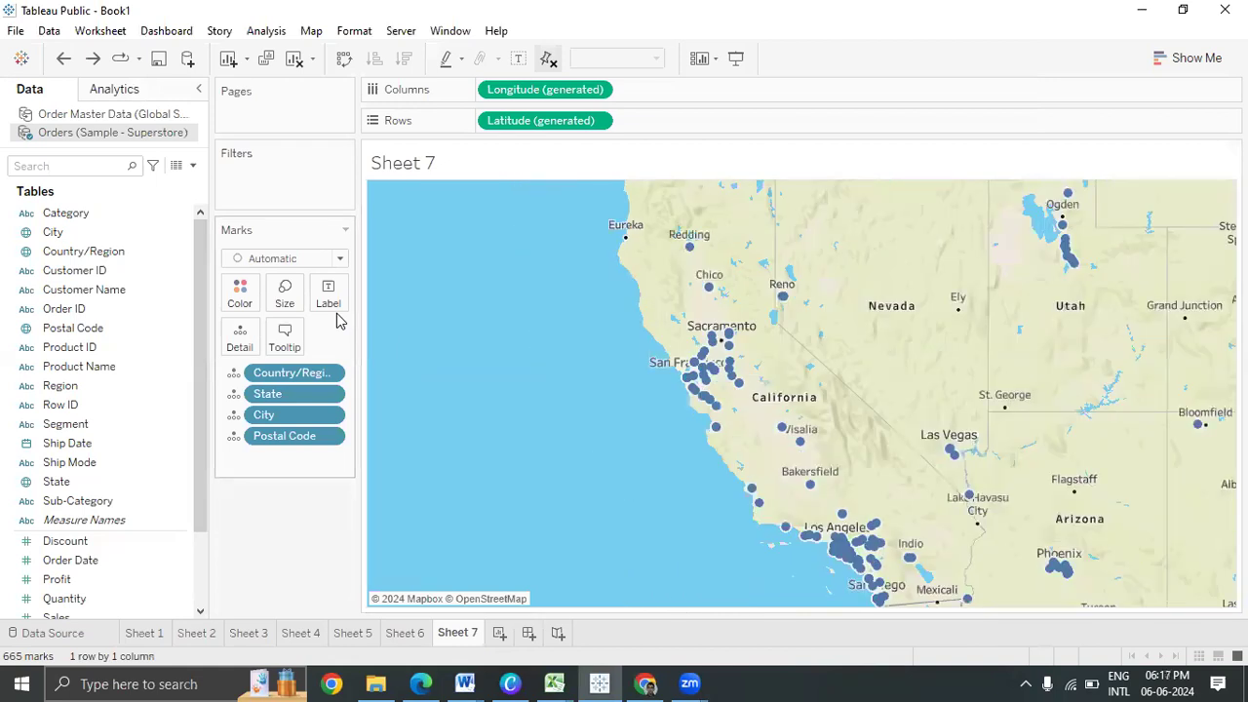
key("ctrl+y")
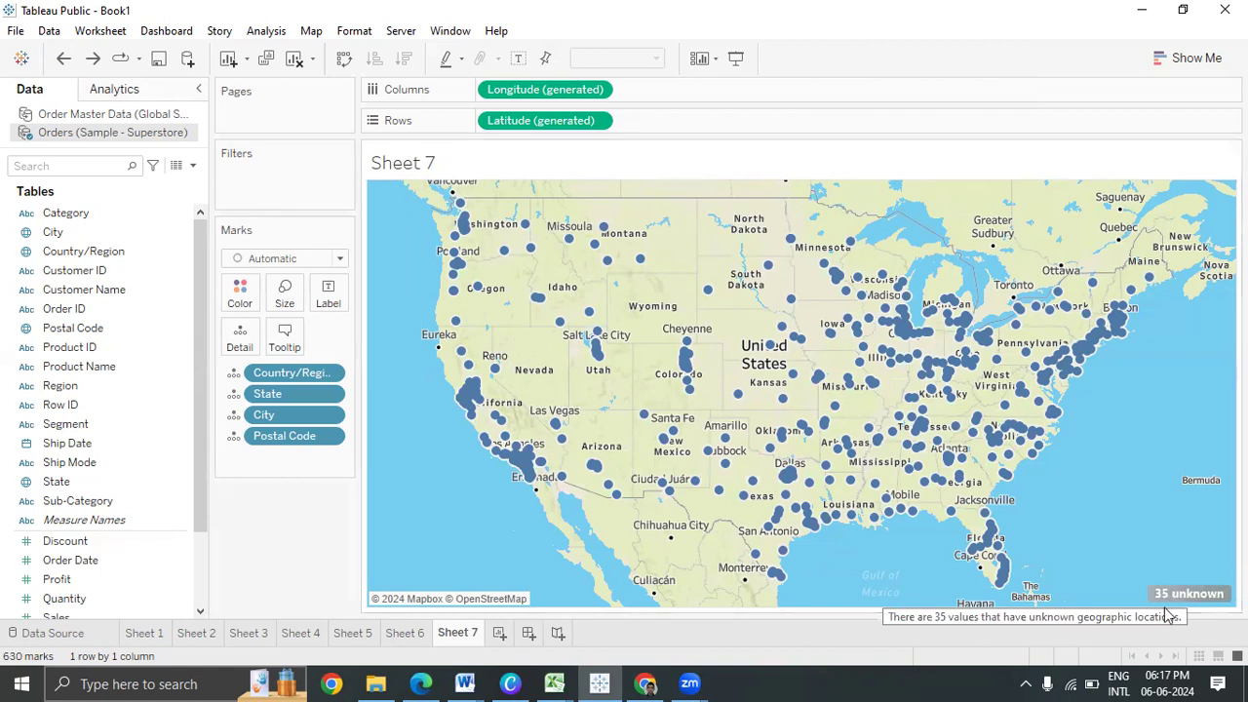
left_click(1167, 591)
left_click(637, 311)
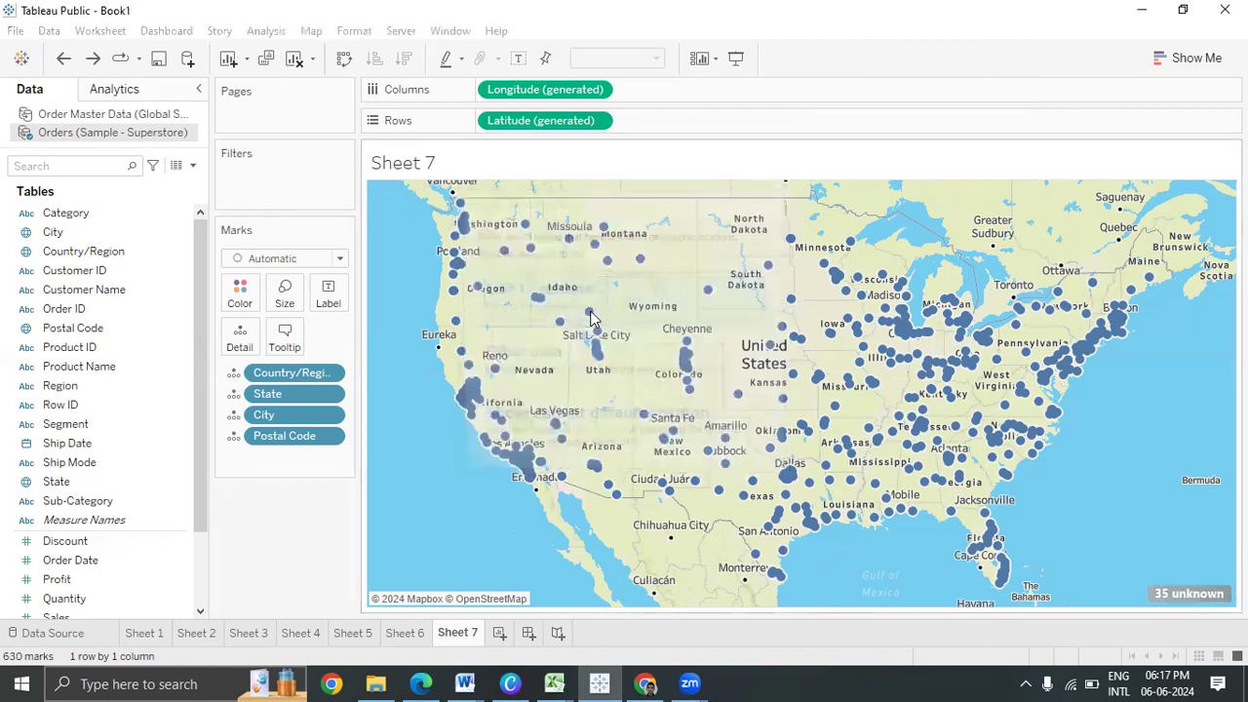
Leave CL's matching location unchanged, cancel the edits, and add a blank Sheet 8
left_click(640, 311)
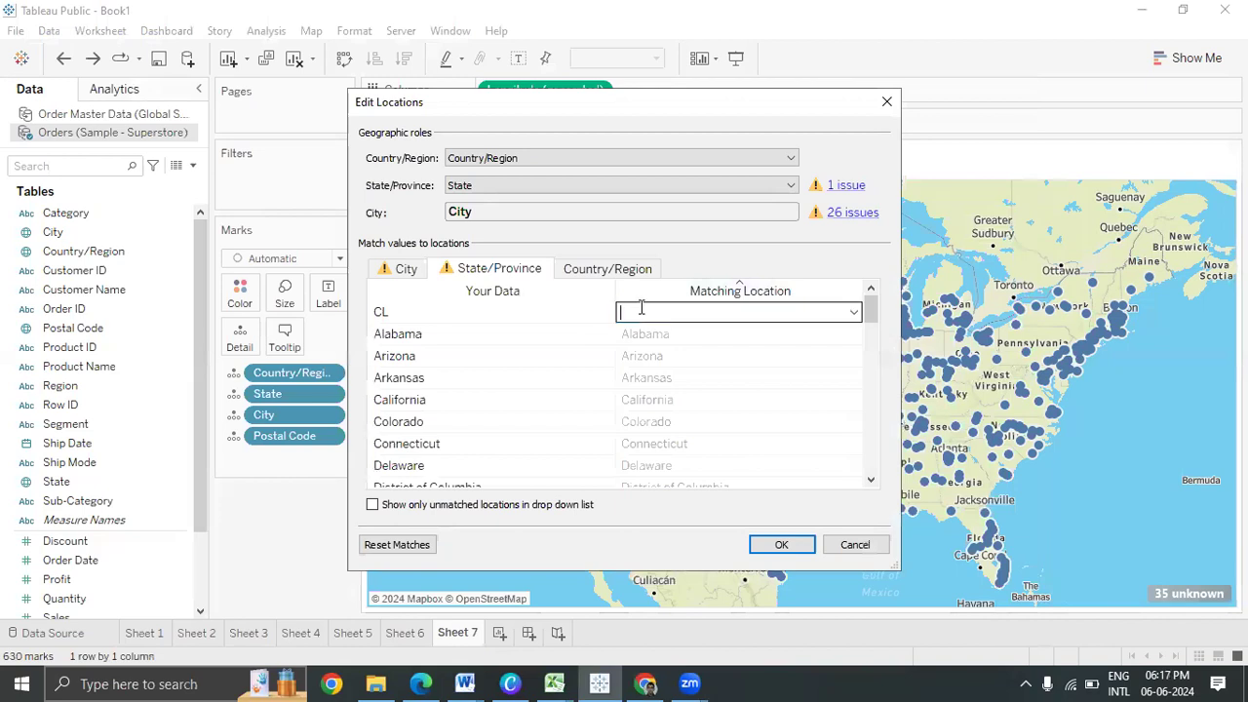
type("la")
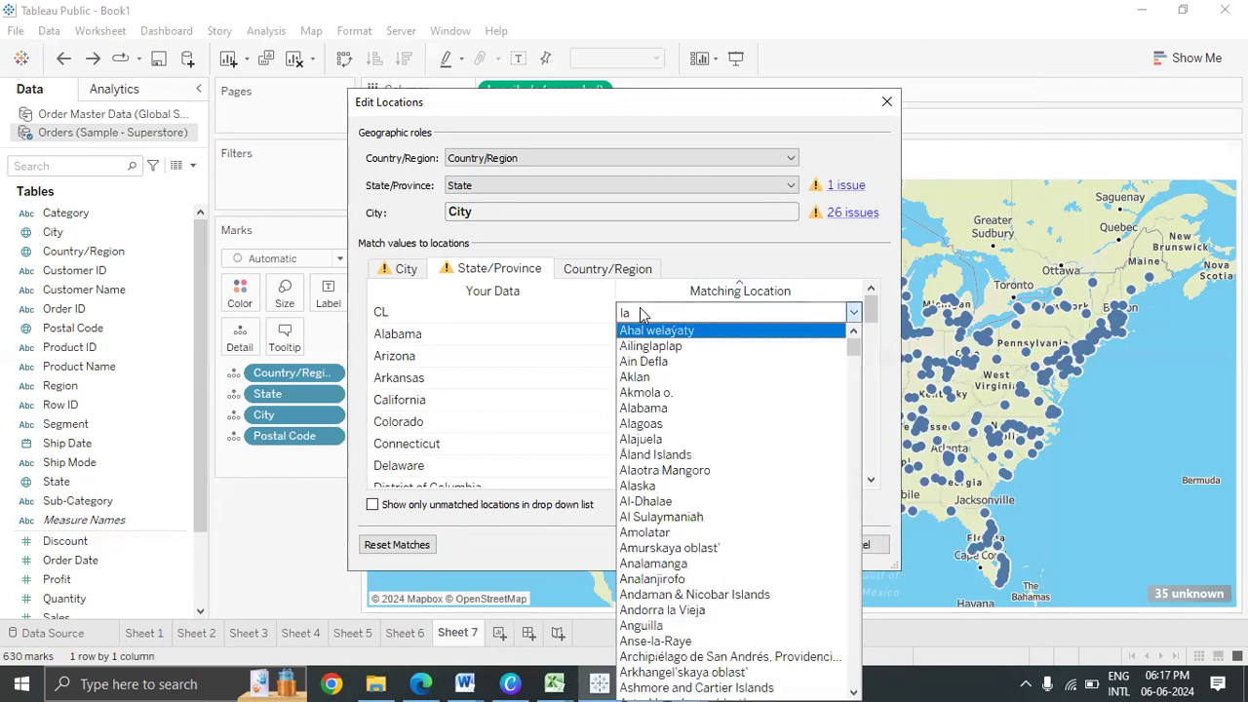
type("ti")
key("BackSpace")
key("BackSpace")
key("BackSpace")
key("BackSpace")
key("BackSpace")
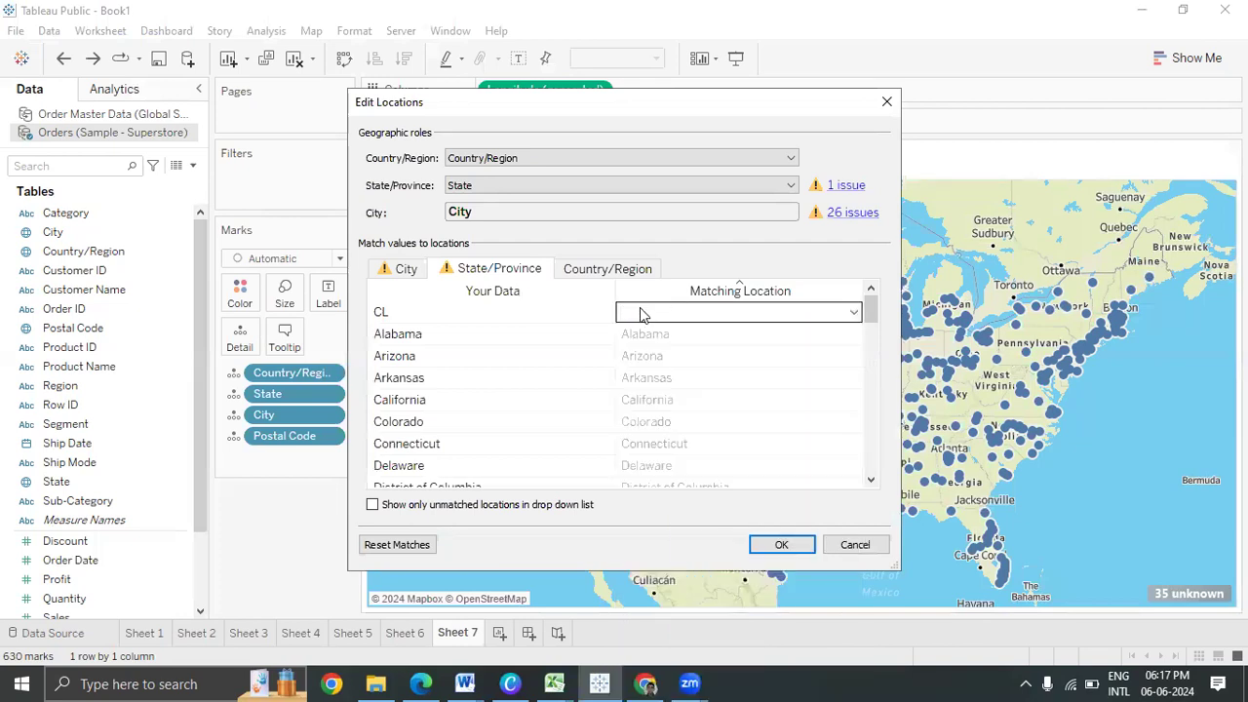
type("cal")
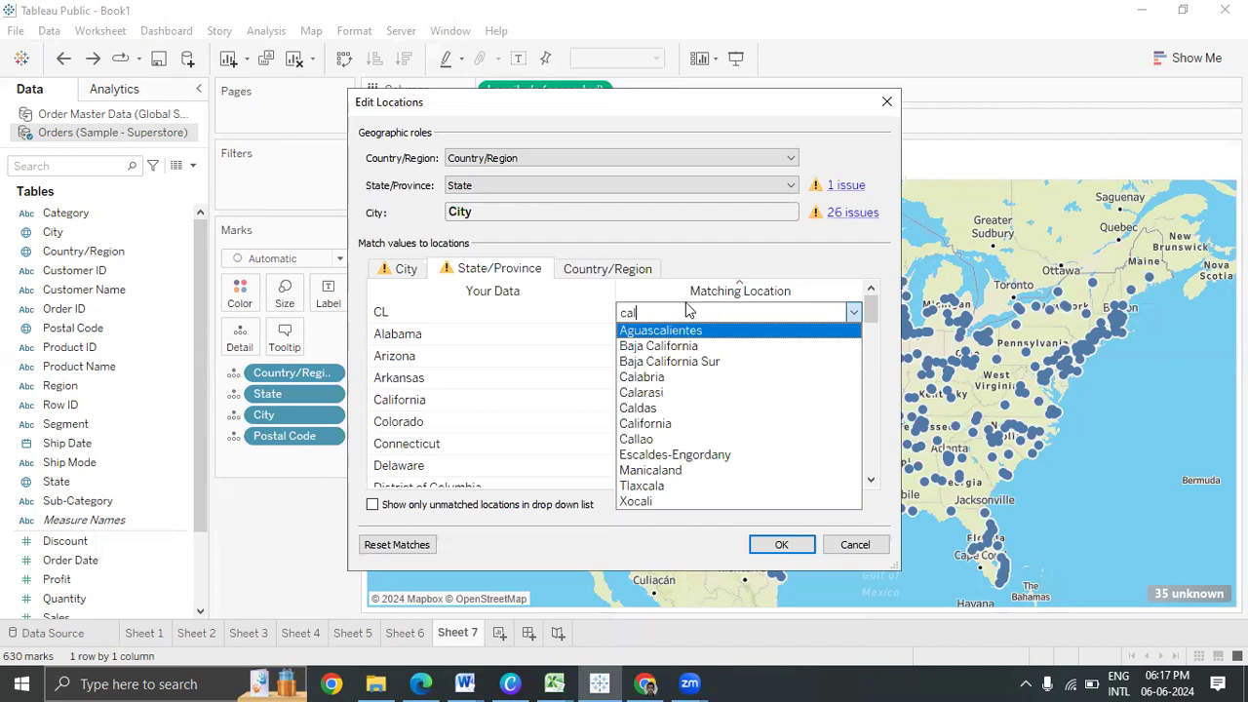
key("BackSpace")
key("BackSpace")
key("BackSpace")
key("Escape")
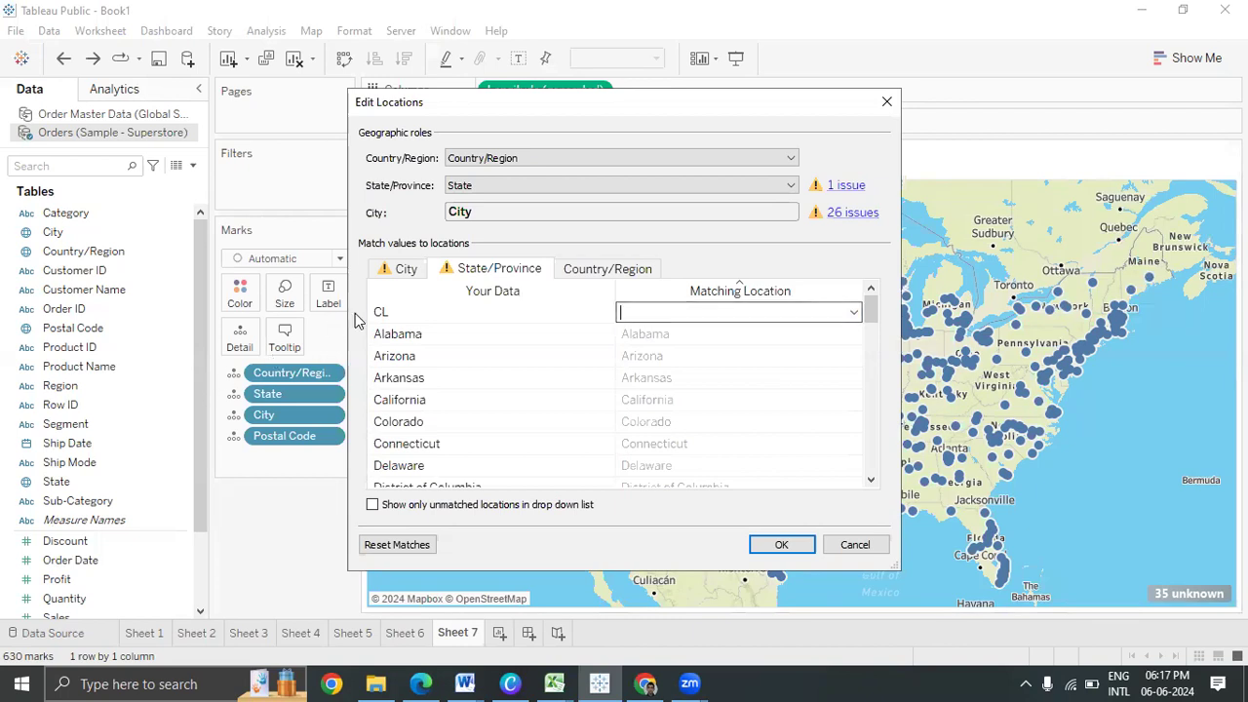
left_click(394, 317)
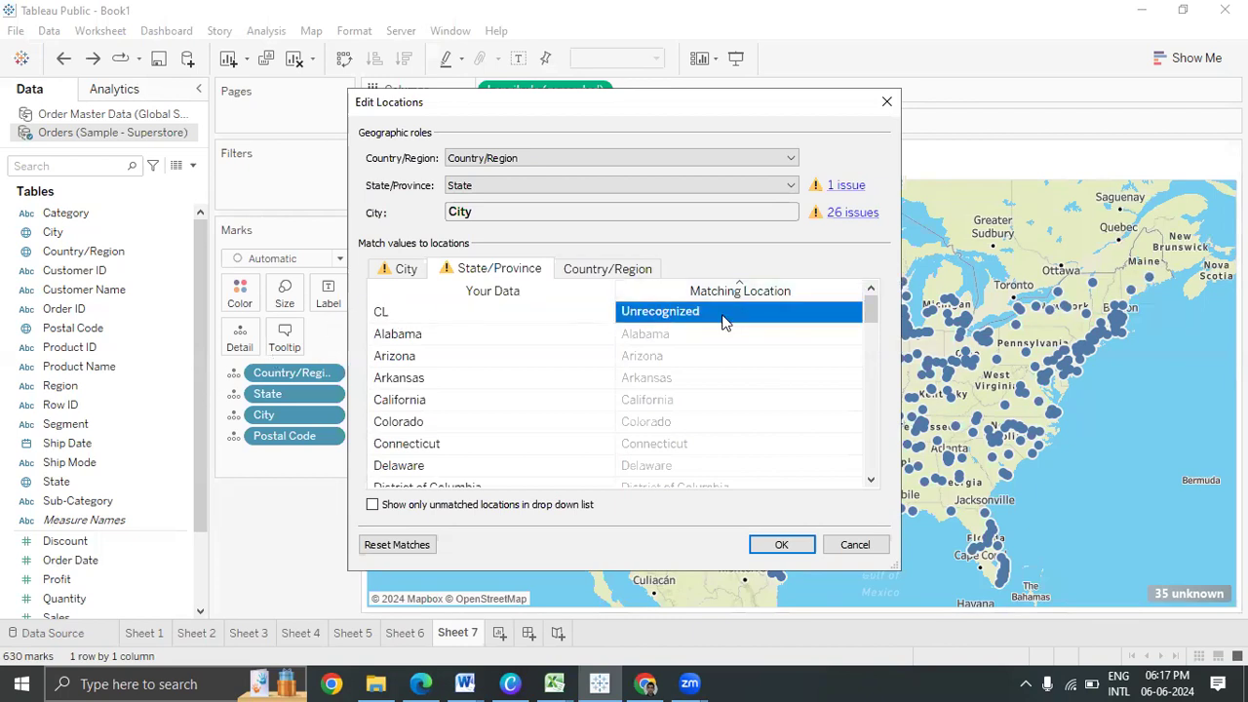
left_click(855, 545)
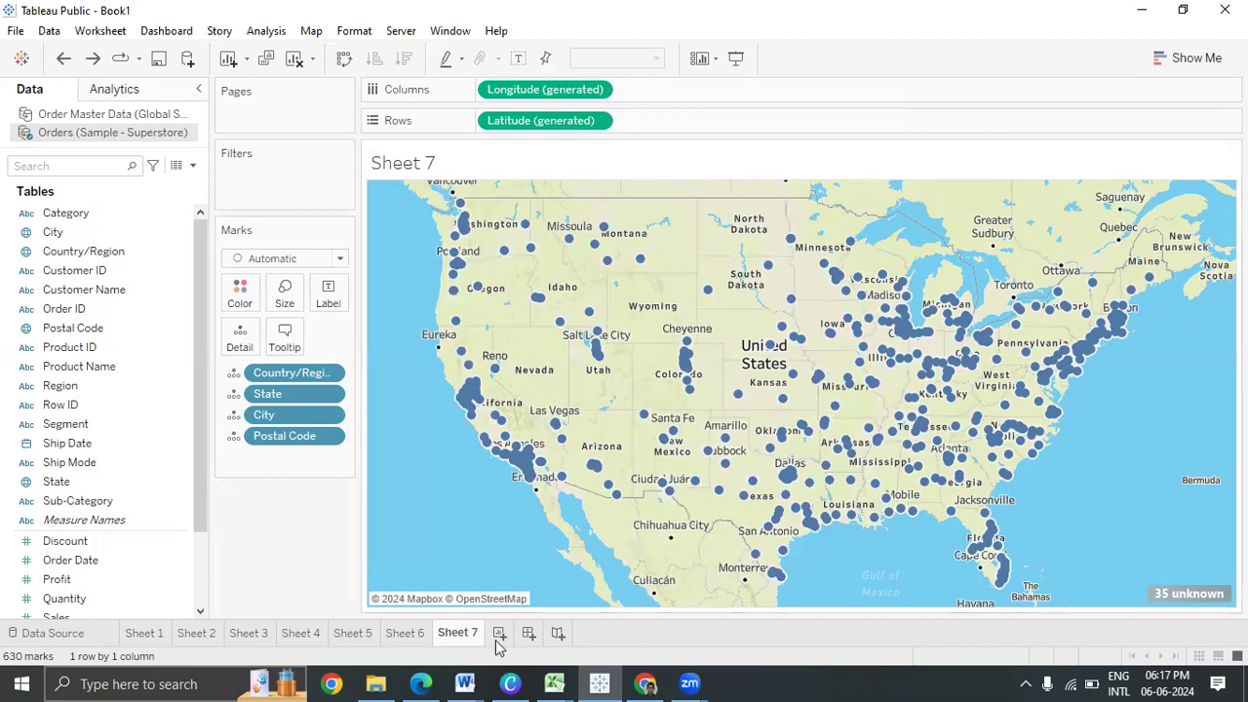
left_click(498, 635)
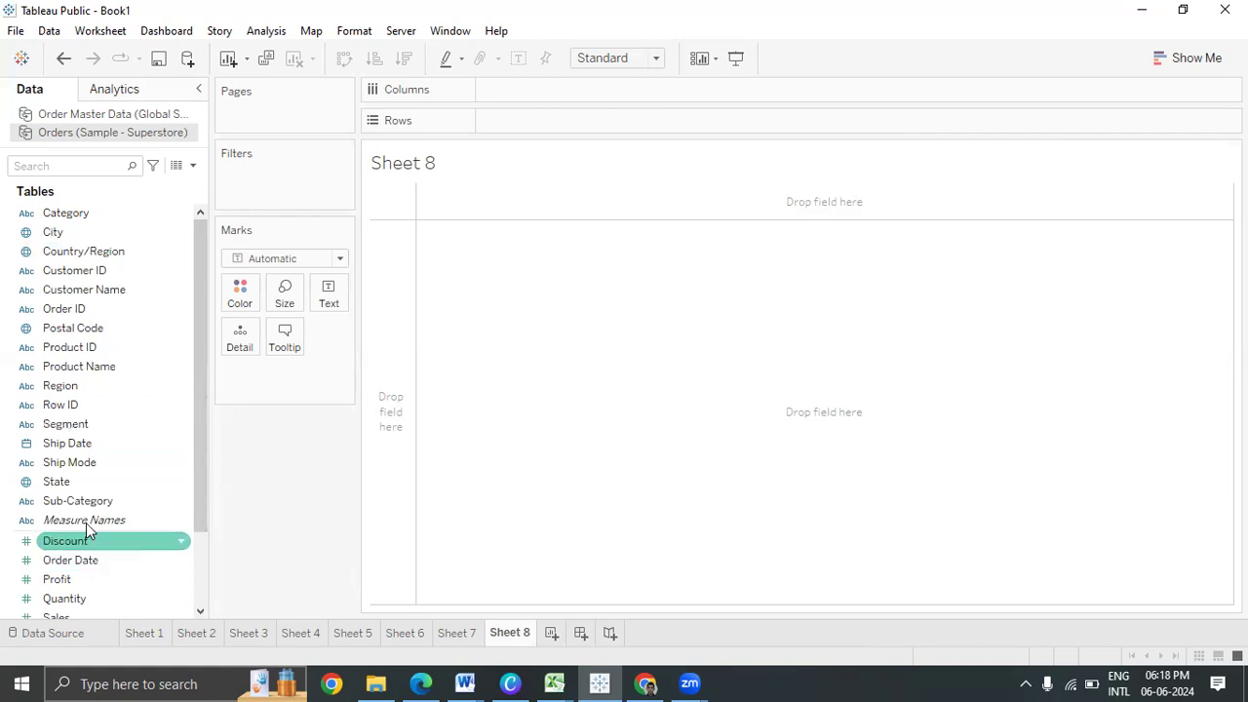
List State on Sheet 8's rows and group California with CL
left_click_drag(95, 482, 563, 128)
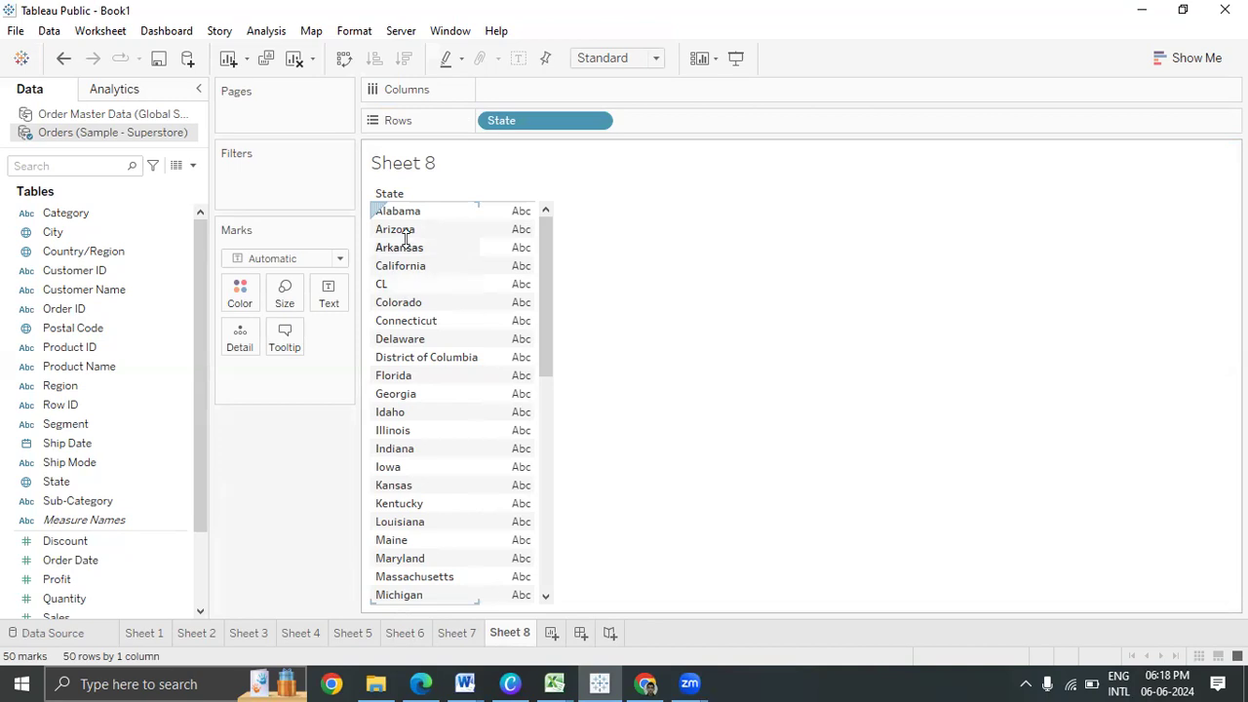
left_click(406, 268)
left_click(403, 284, "ctrl")
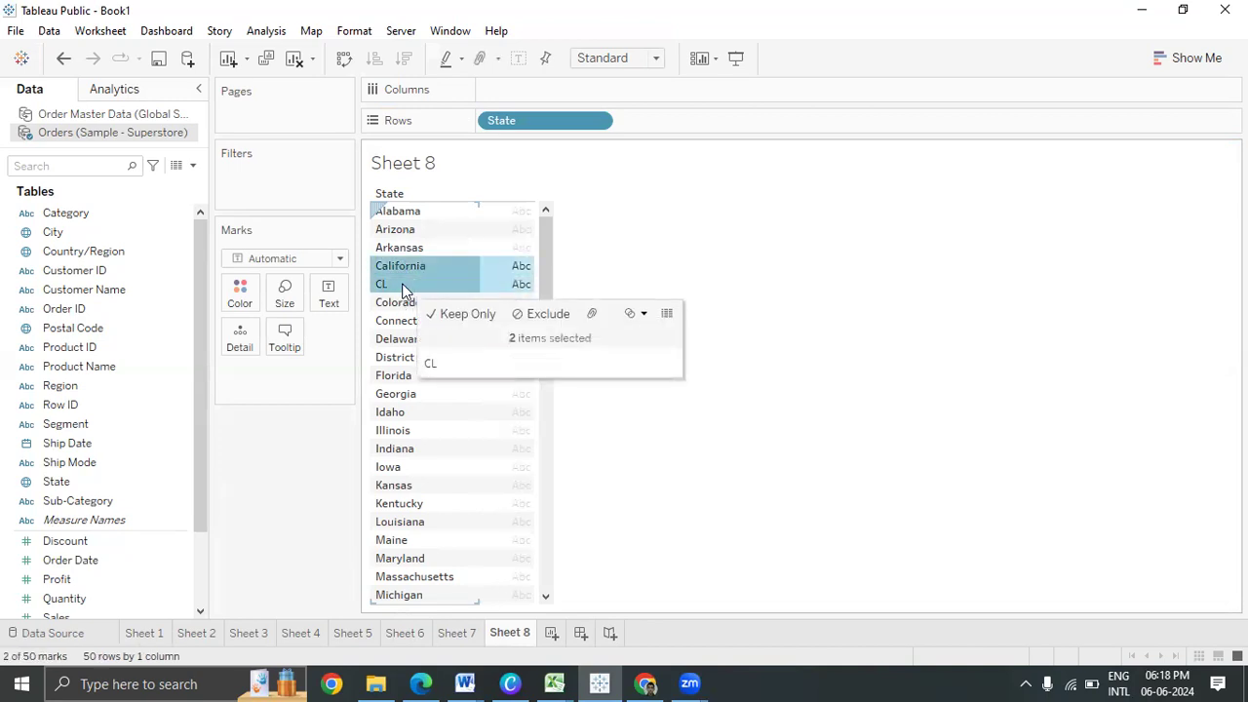
left_click(590, 314)
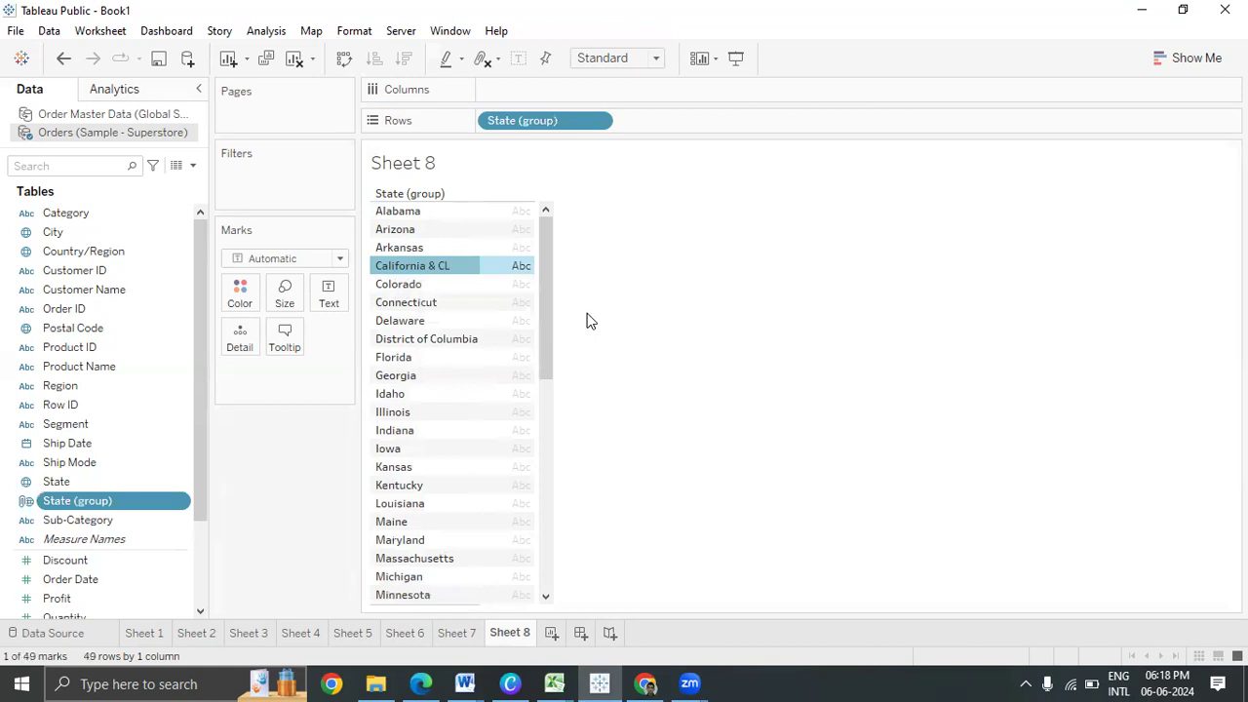
Rename the 'California & CL' group alias to California
right_click(434, 268)
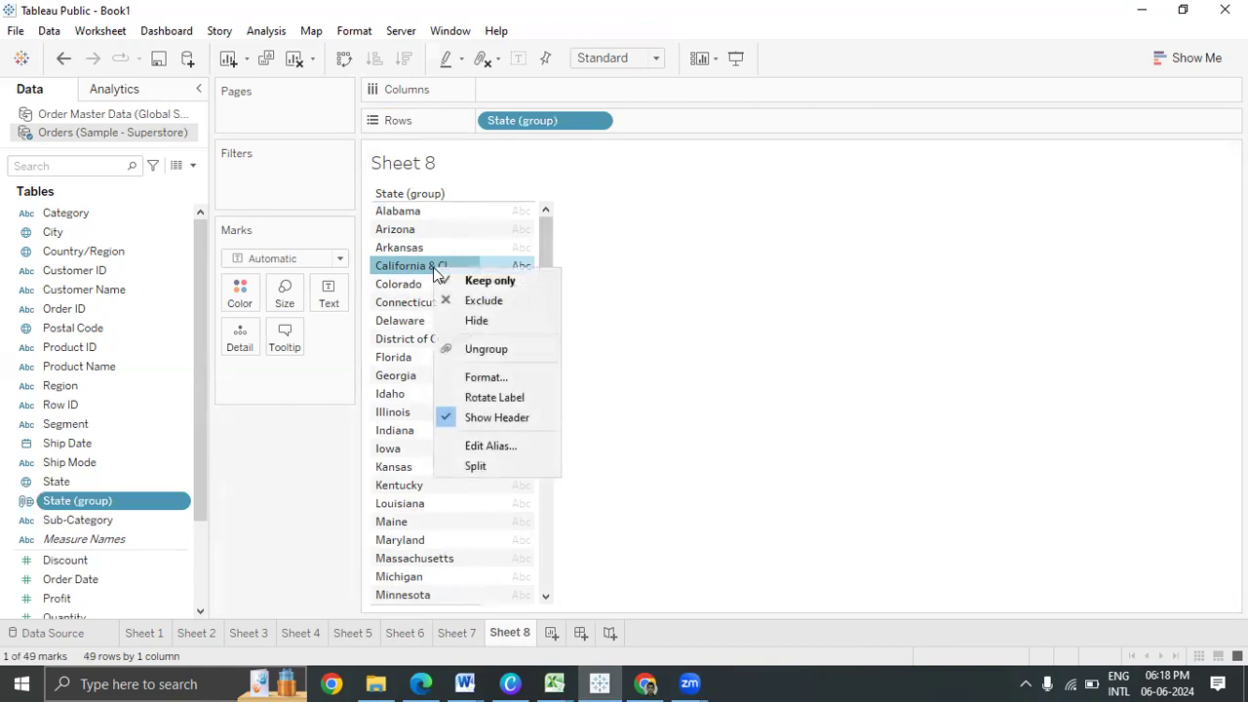
left_click(487, 449)
left_click(552, 327)
key("BackSpace")
key("BackSpace")
key("BackSpace")
key("BackSpace")
key("BackSpace")
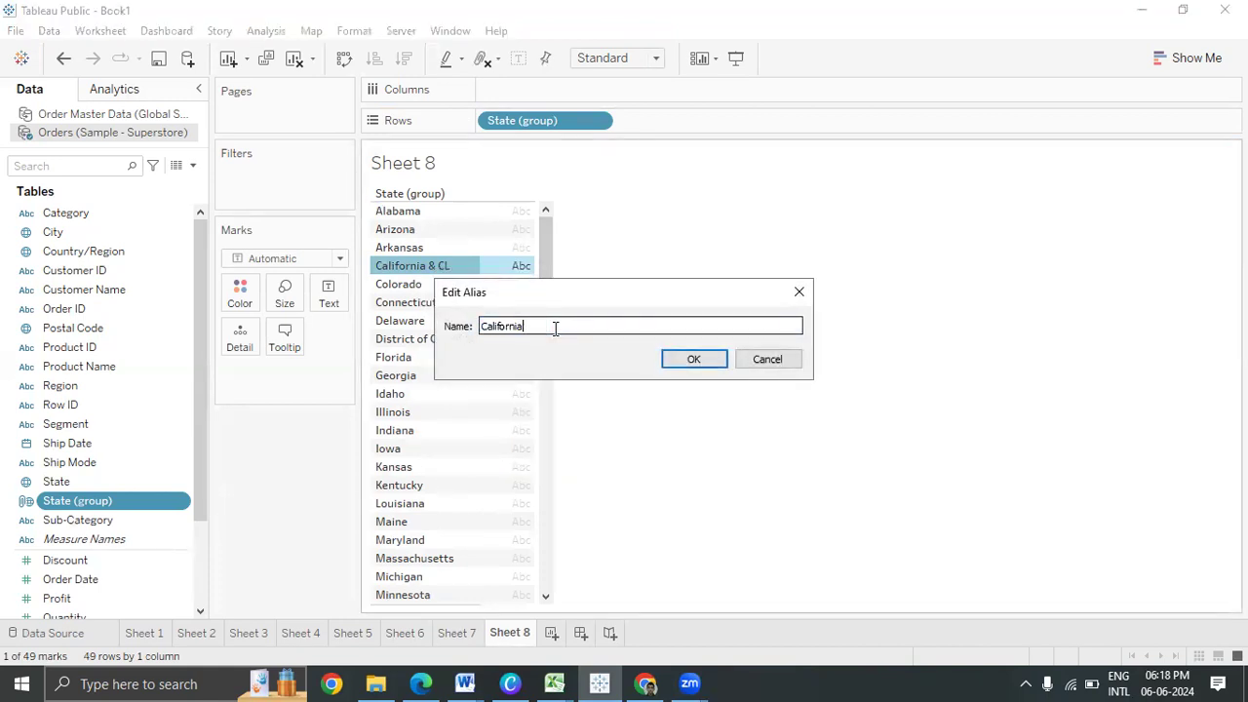
left_click(695, 358)
left_click(696, 362)
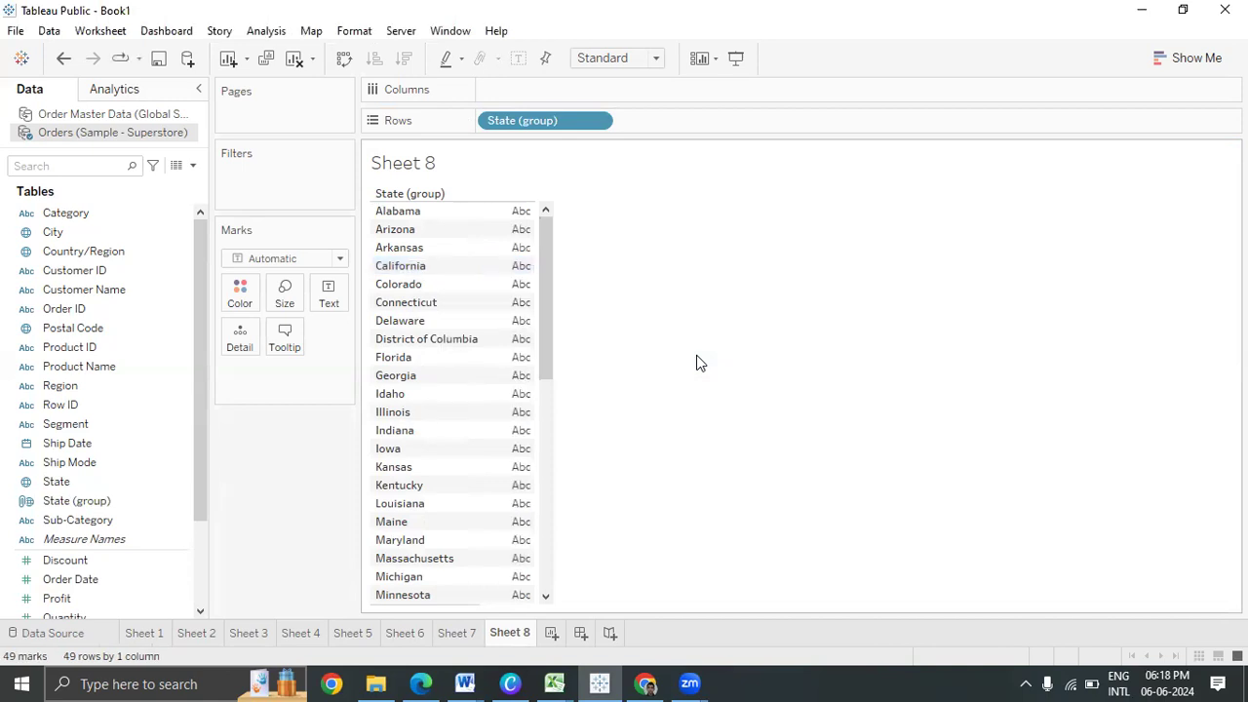
Remove State and City from Sheet 7's map detail, then add and remove State (group)
left_click(472, 639)
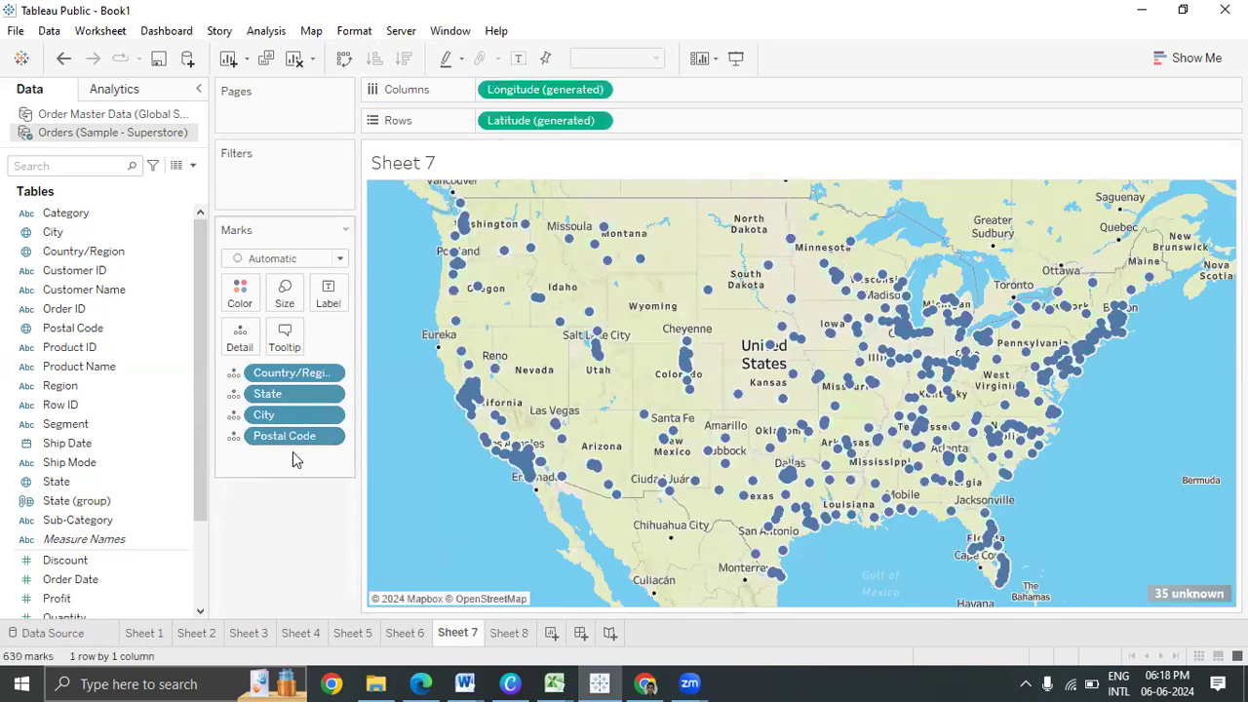
left_click_drag(307, 398, 310, 514)
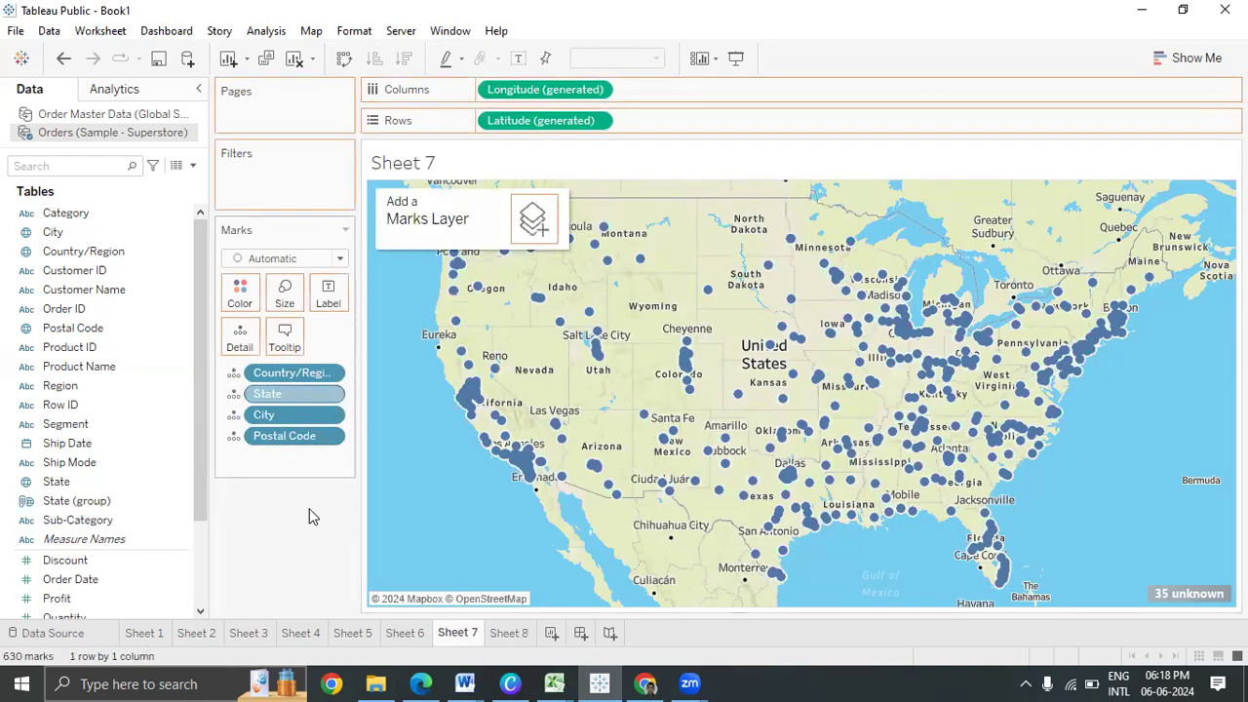
left_click_drag(290, 395, 302, 514)
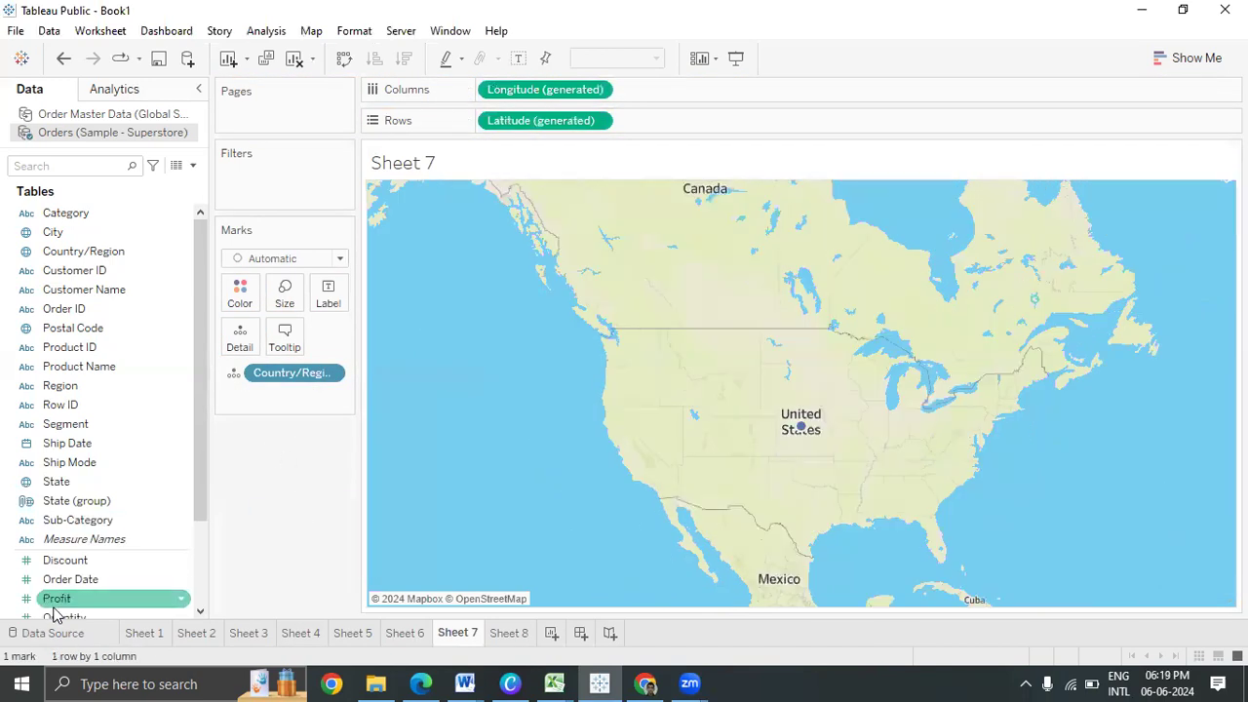
left_click_drag(76, 507, 252, 334)
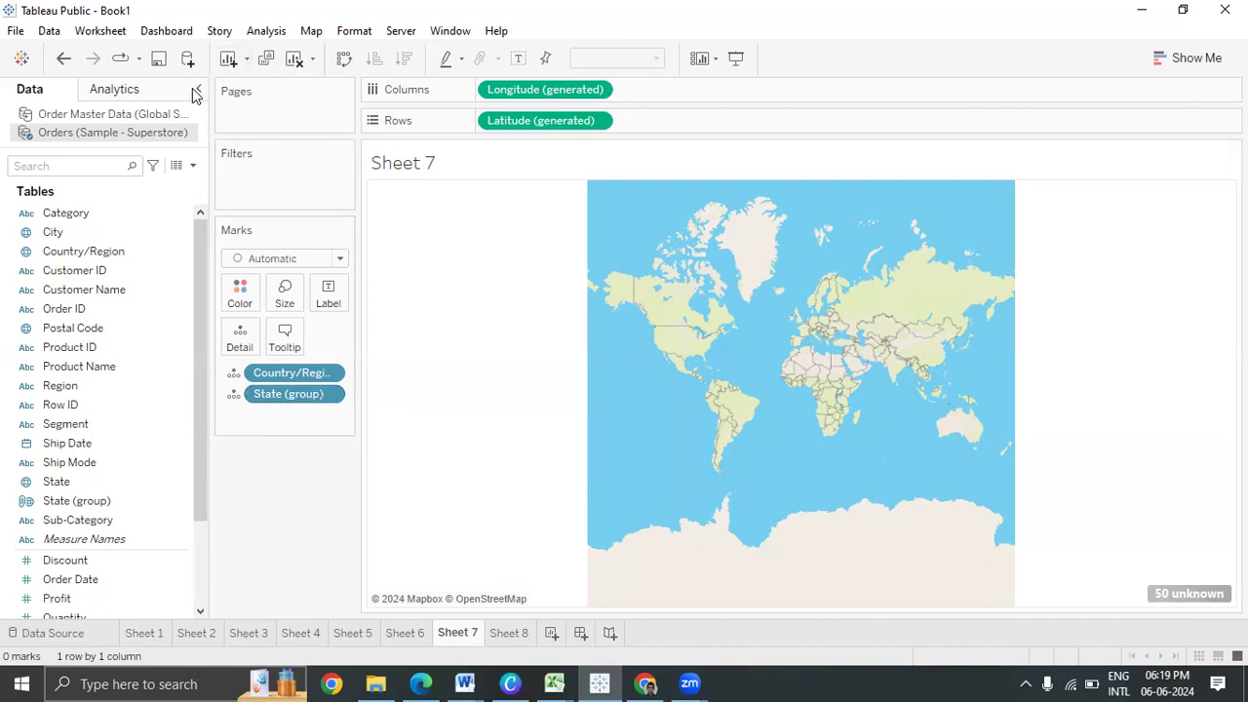
left_click_drag(287, 395, 100, 450)
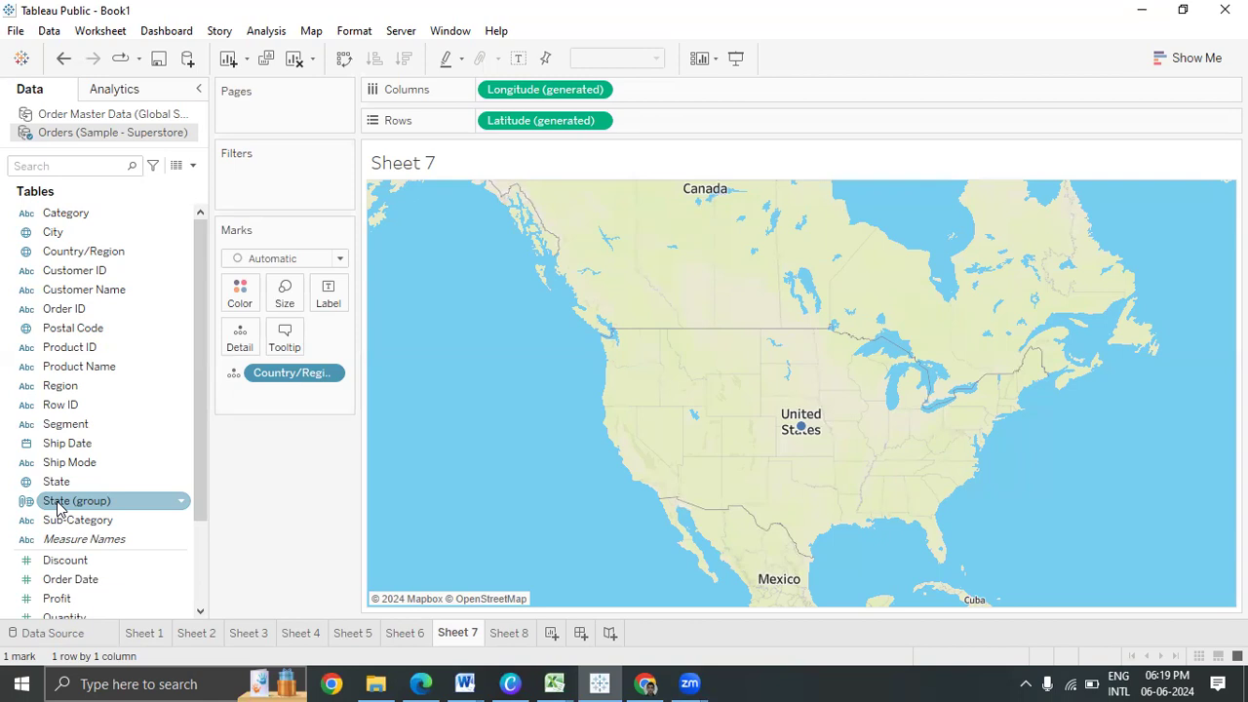
Refresh the Orders (Sample - Superstore) data source and confirm
left_click(49, 30)
mouse_move(162, 181)
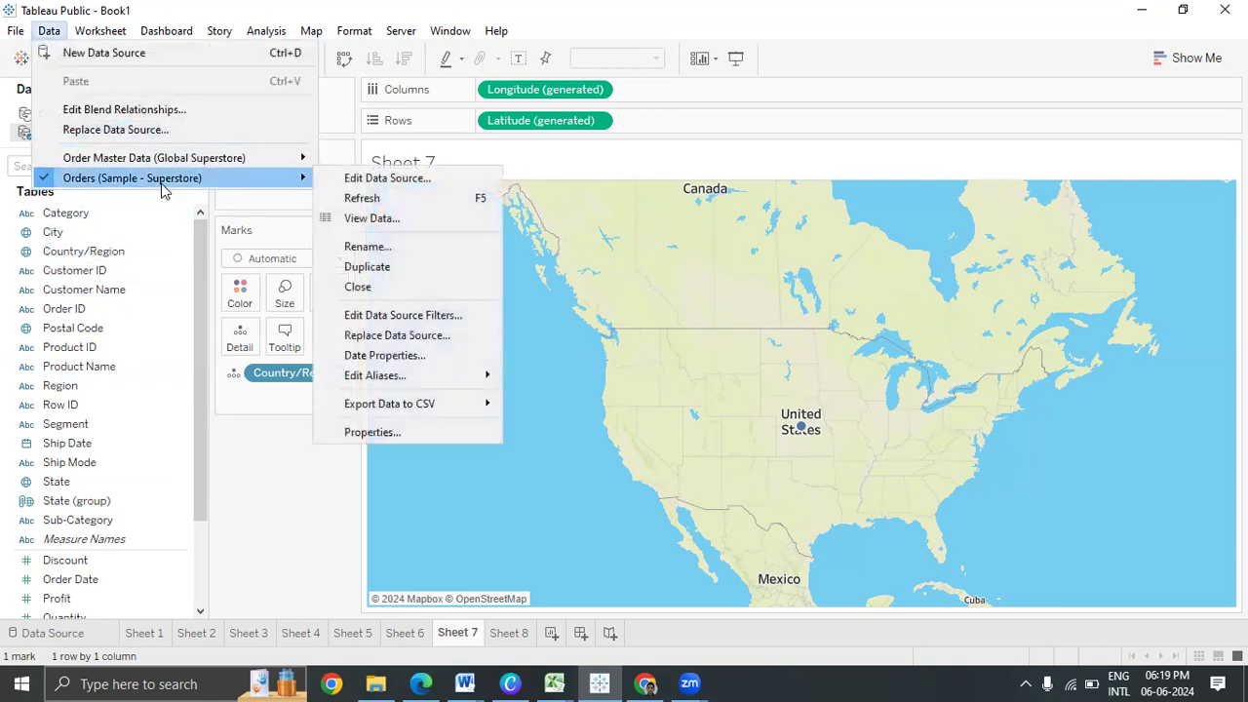
left_click(390, 198)
left_click(584, 352)
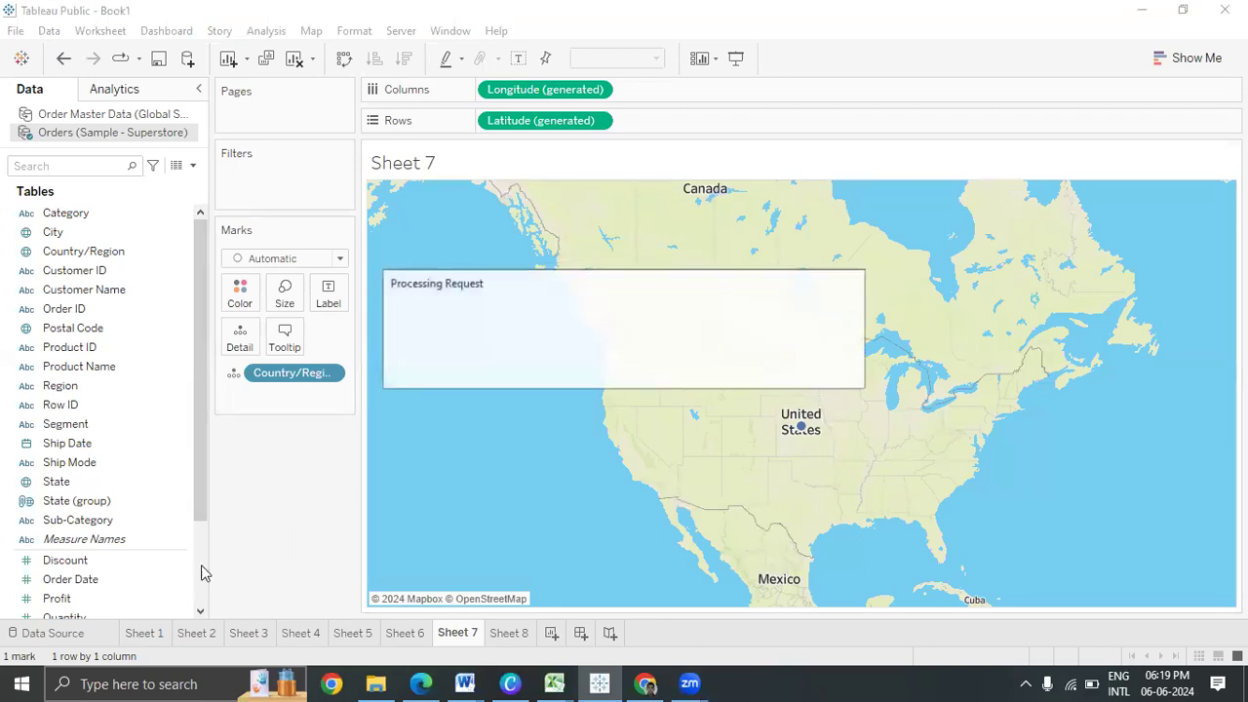
Add State (group) to the Sheet 7 map's marks as detail
left_click(43, 468)
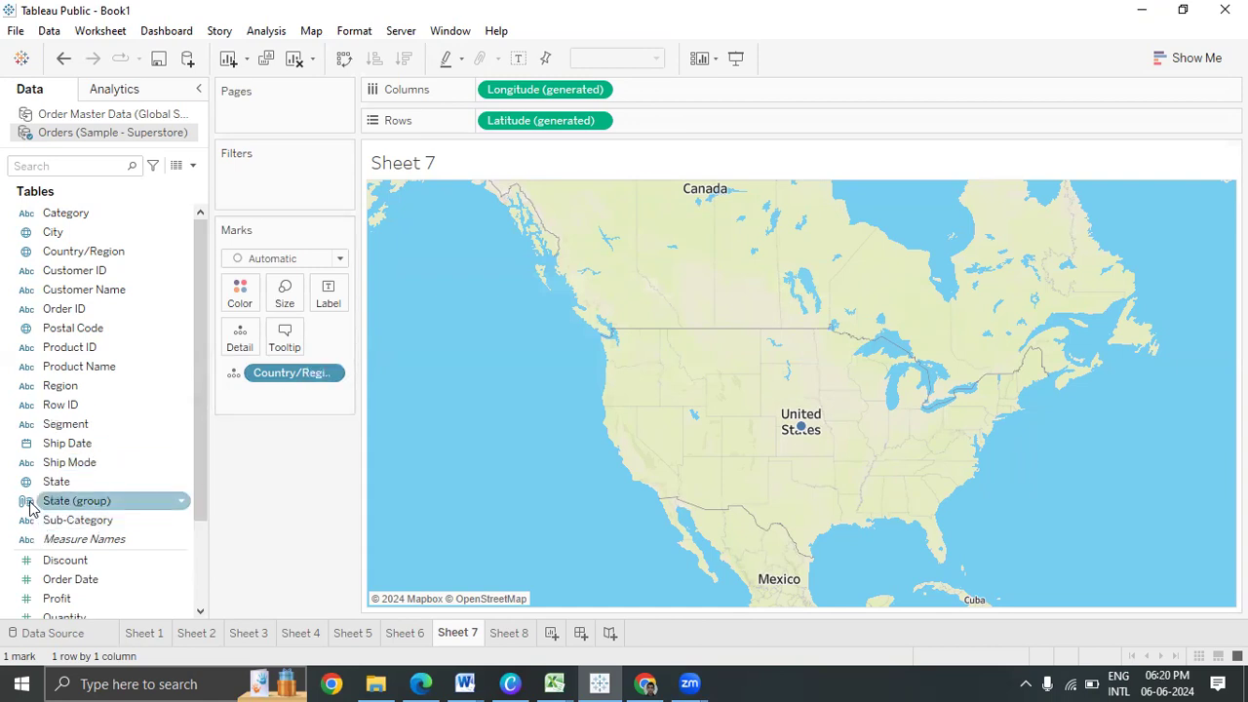
left_click(27, 500)
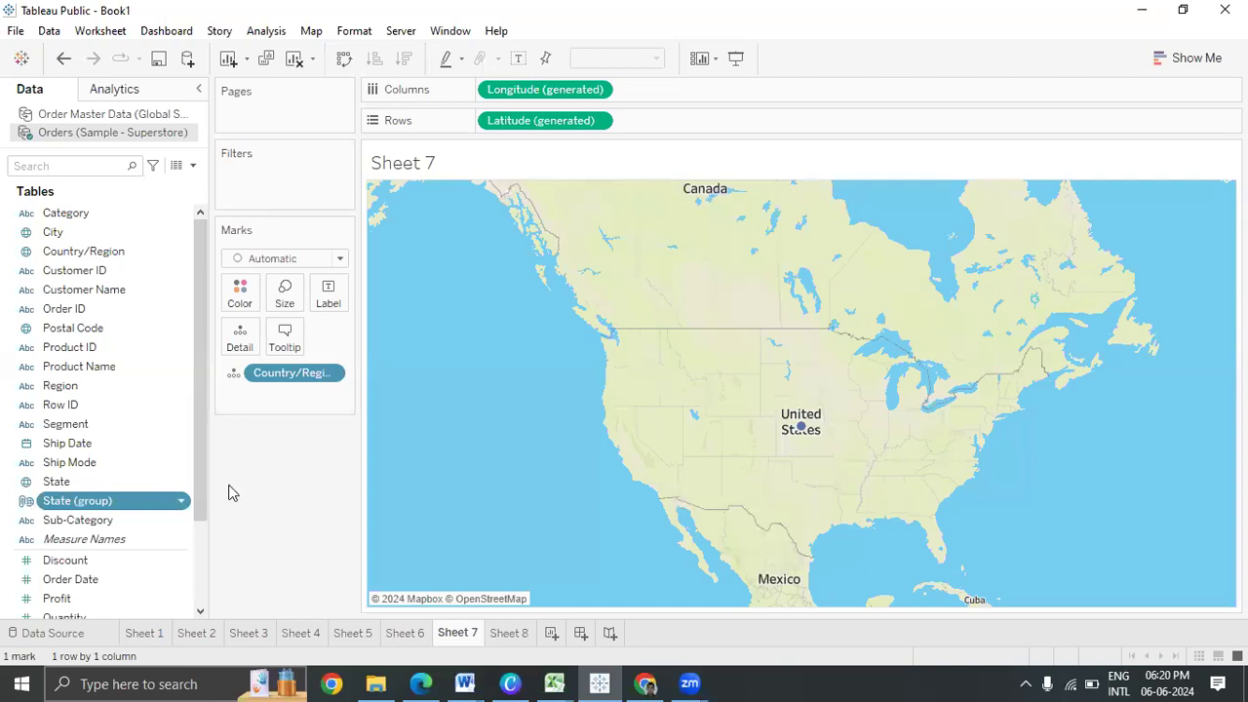
right_click(122, 500)
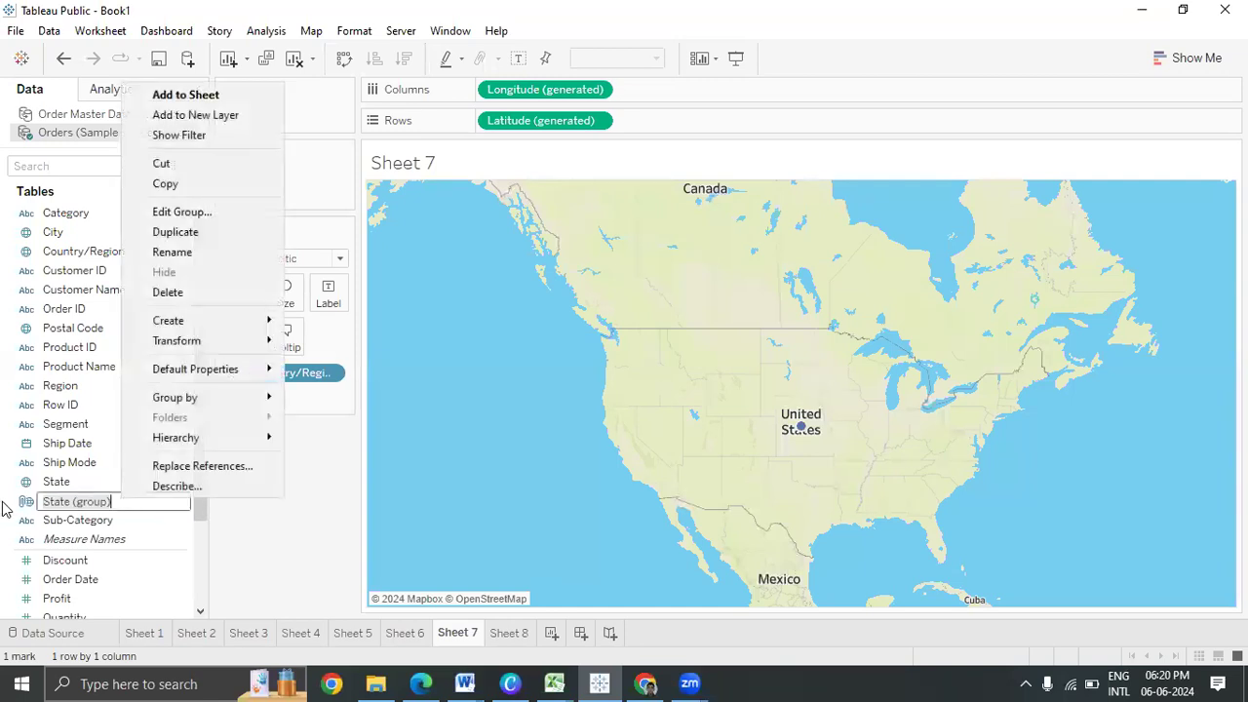
left_click(29, 512)
double_click(29, 509)
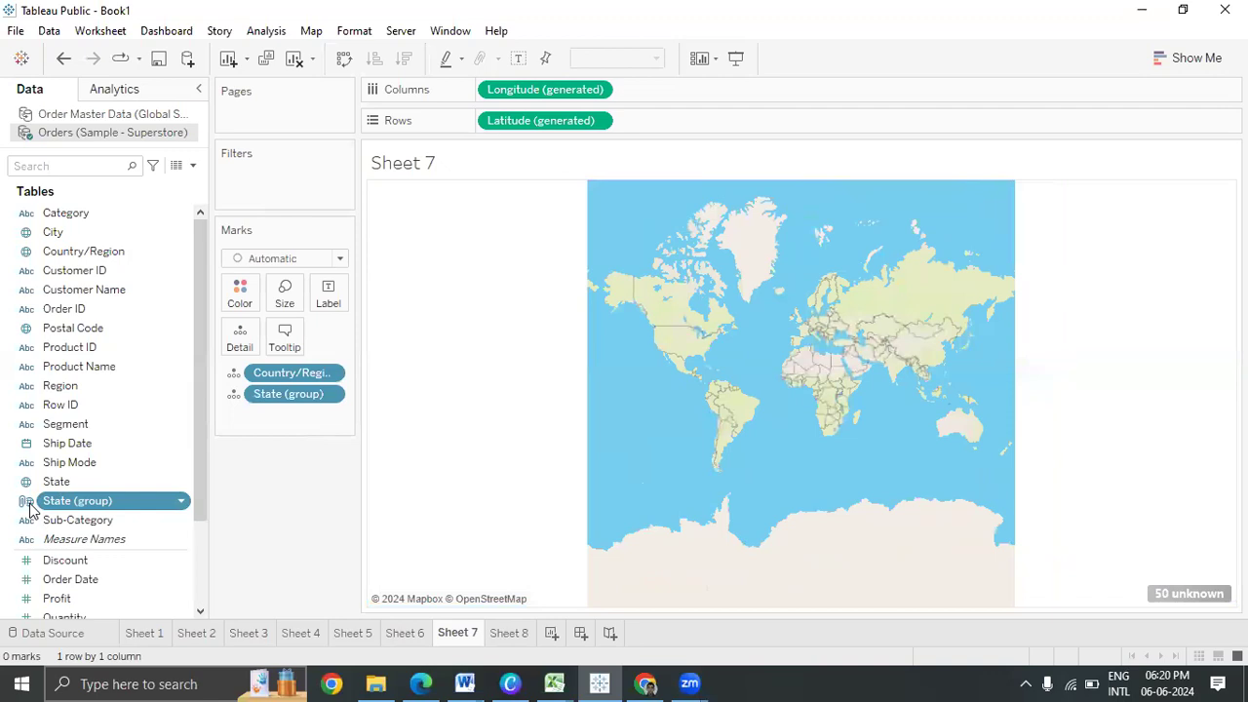
Inspect the options menus of the State (group) and State fields
left_click(182, 502)
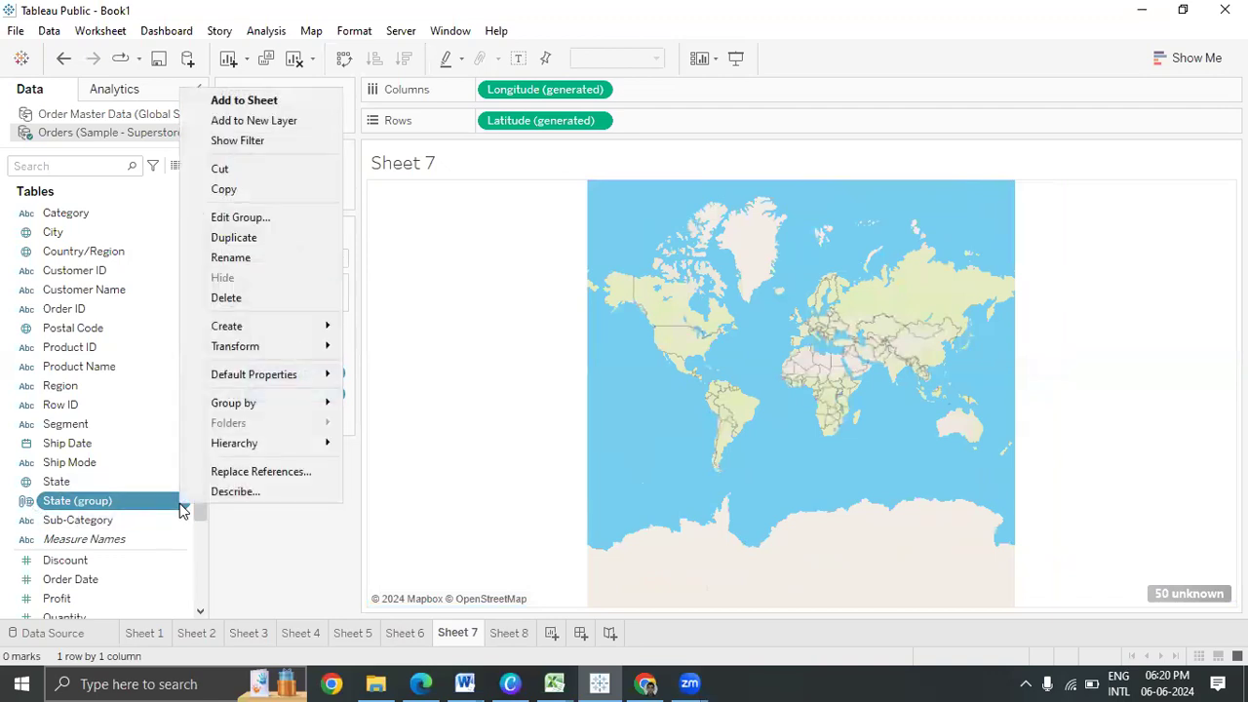
mouse_move(272, 375)
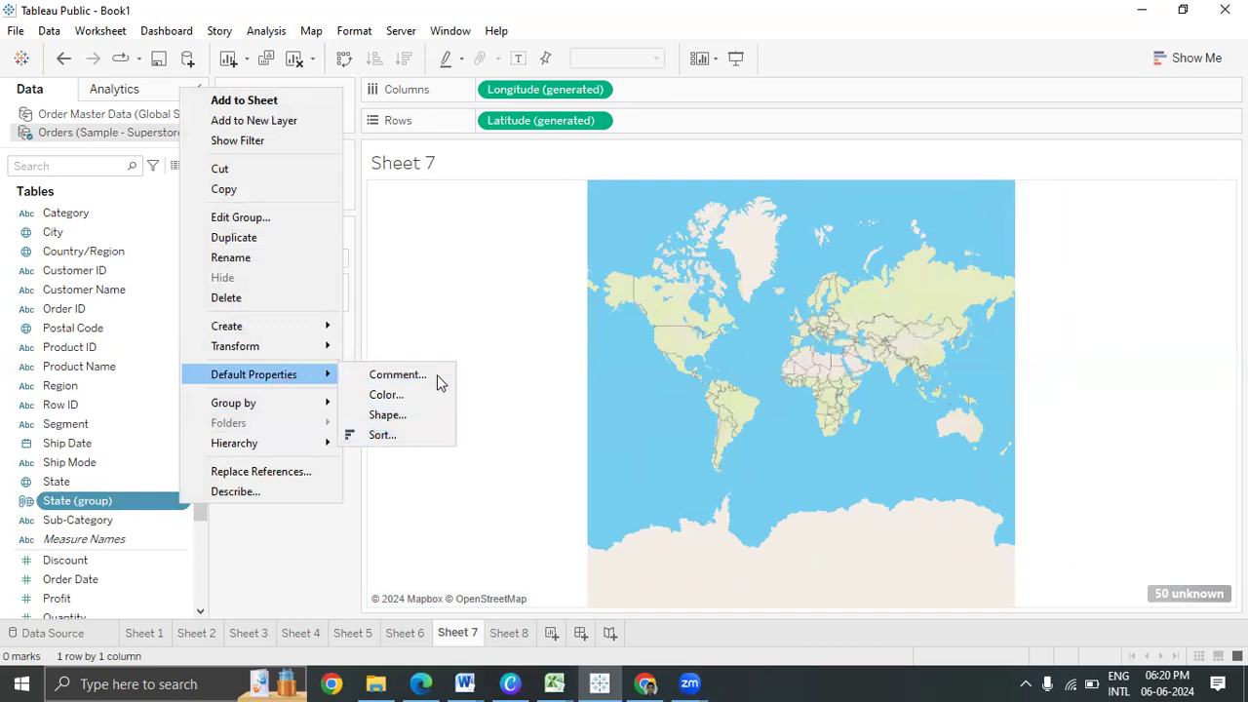
left_click(123, 488)
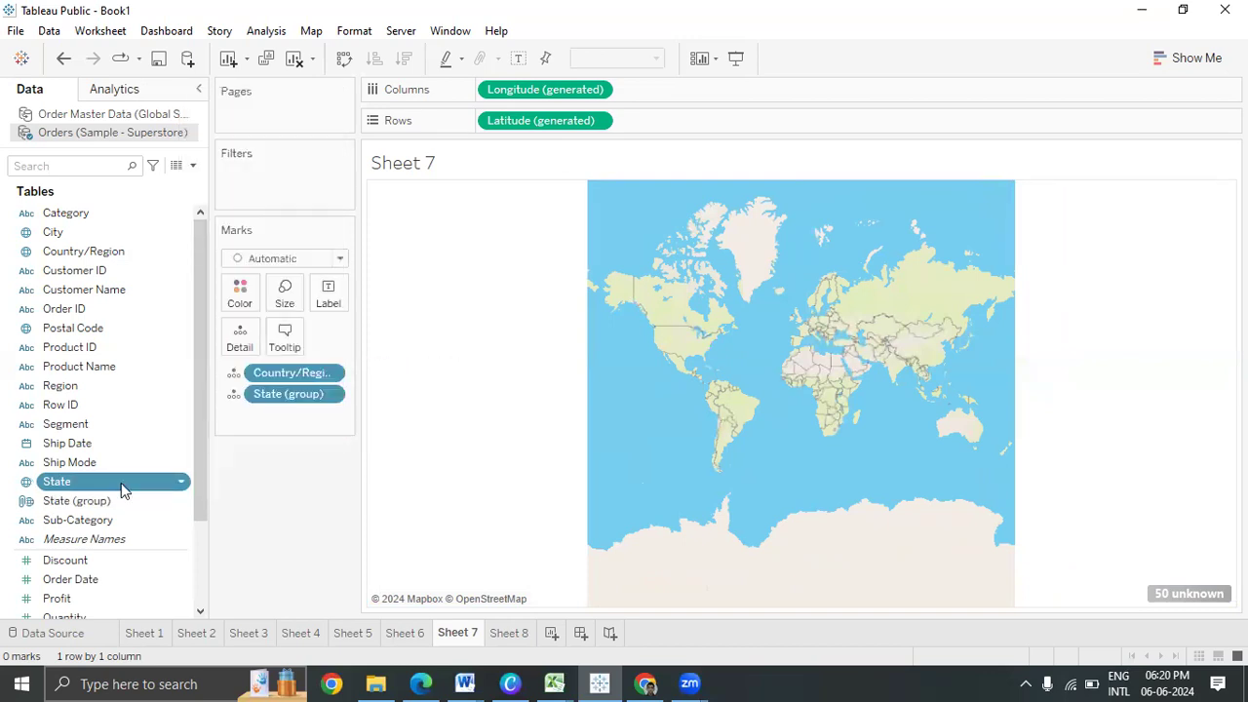
right_click(123, 487)
mouse_move(231, 328)
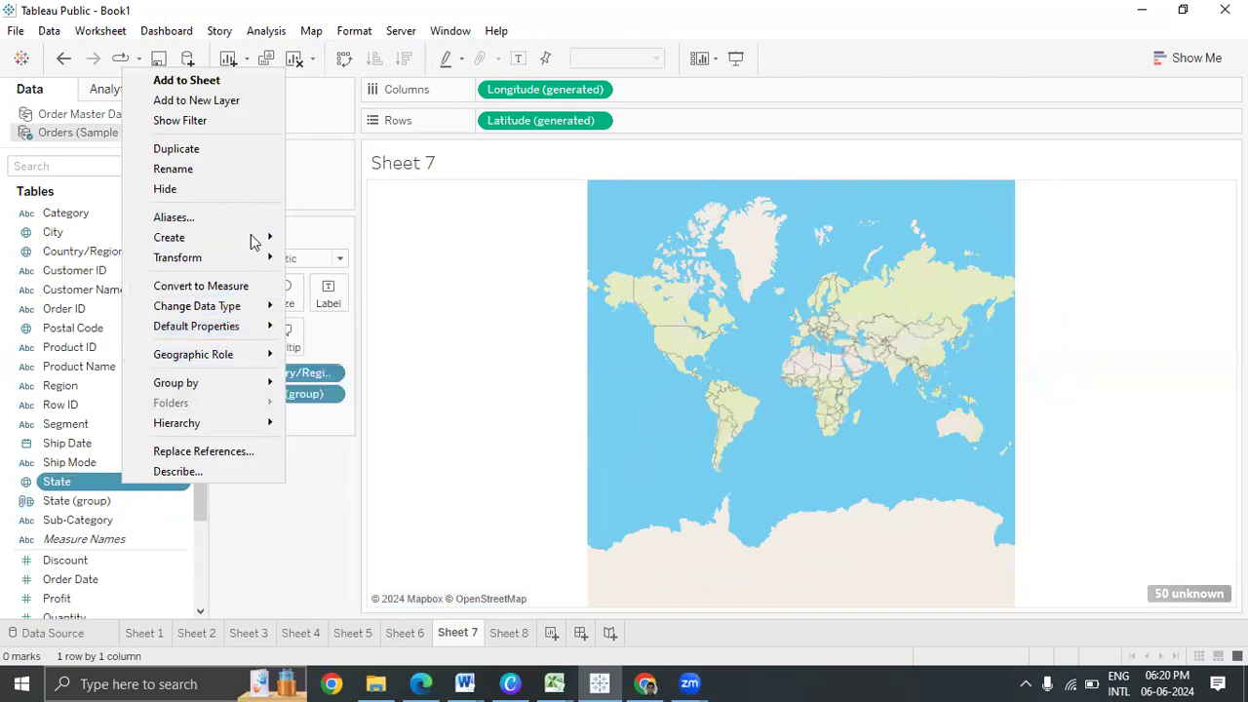
left_click(243, 473)
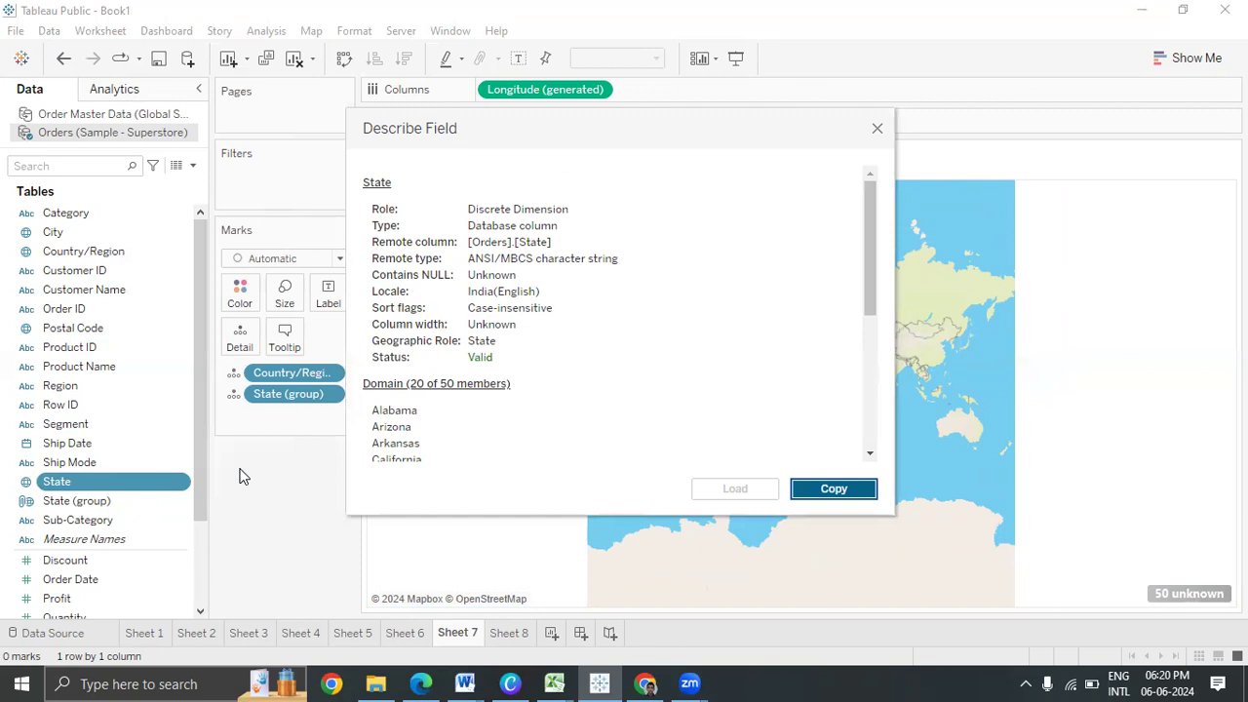
left_click(878, 129)
left_click(65, 502)
right_click(65, 502)
left_click(334, 479)
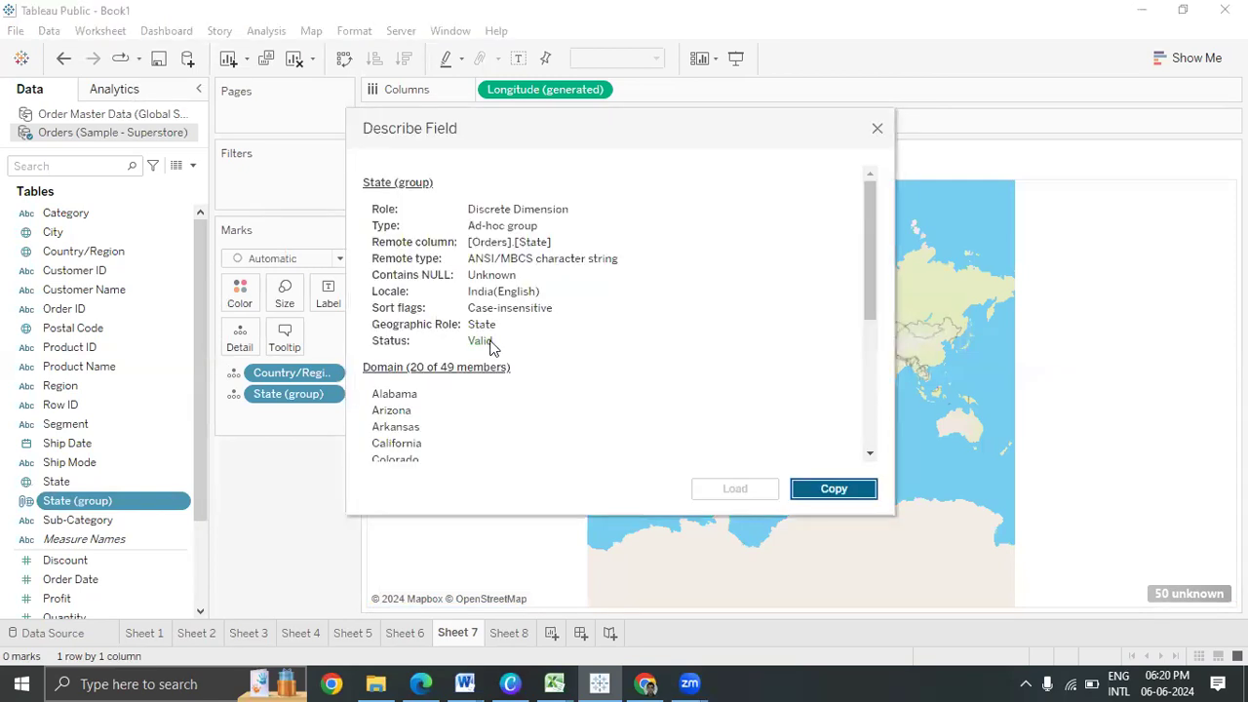
scroll(470, 376, "down", 5)
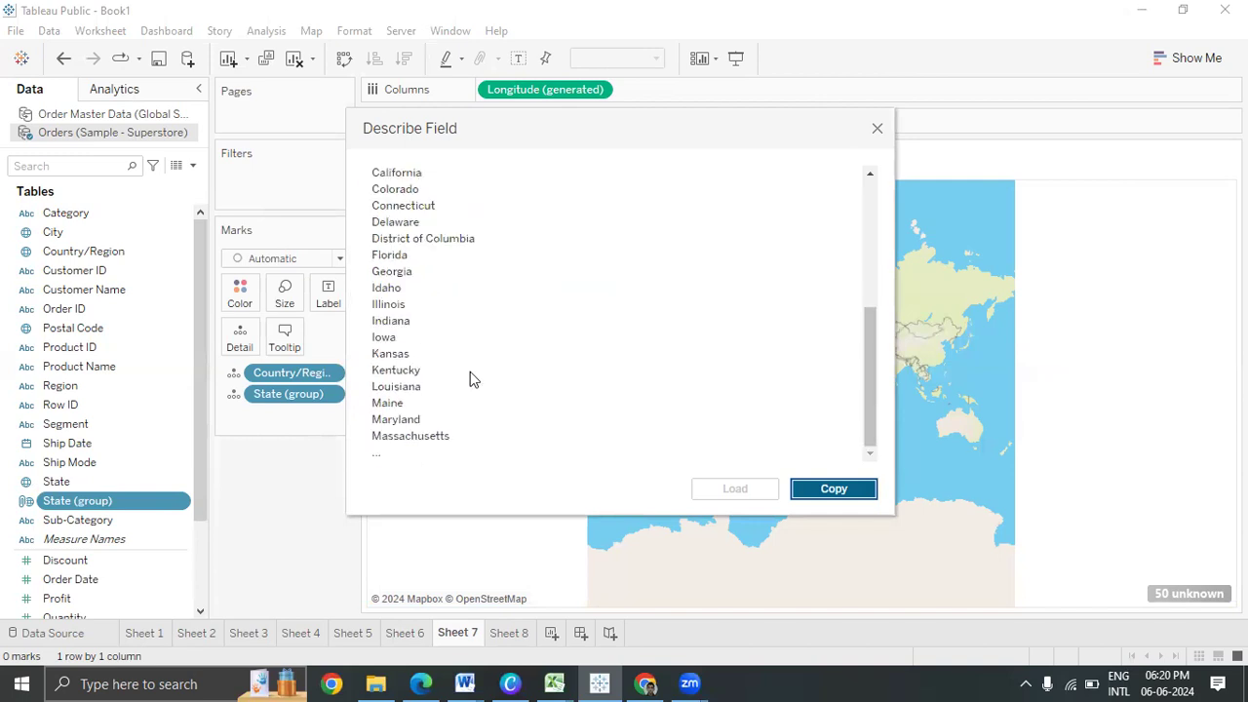
scroll(469, 374, "up", 5)
scroll(468, 373, "down", 5)
scroll(405, 418, "up", 5)
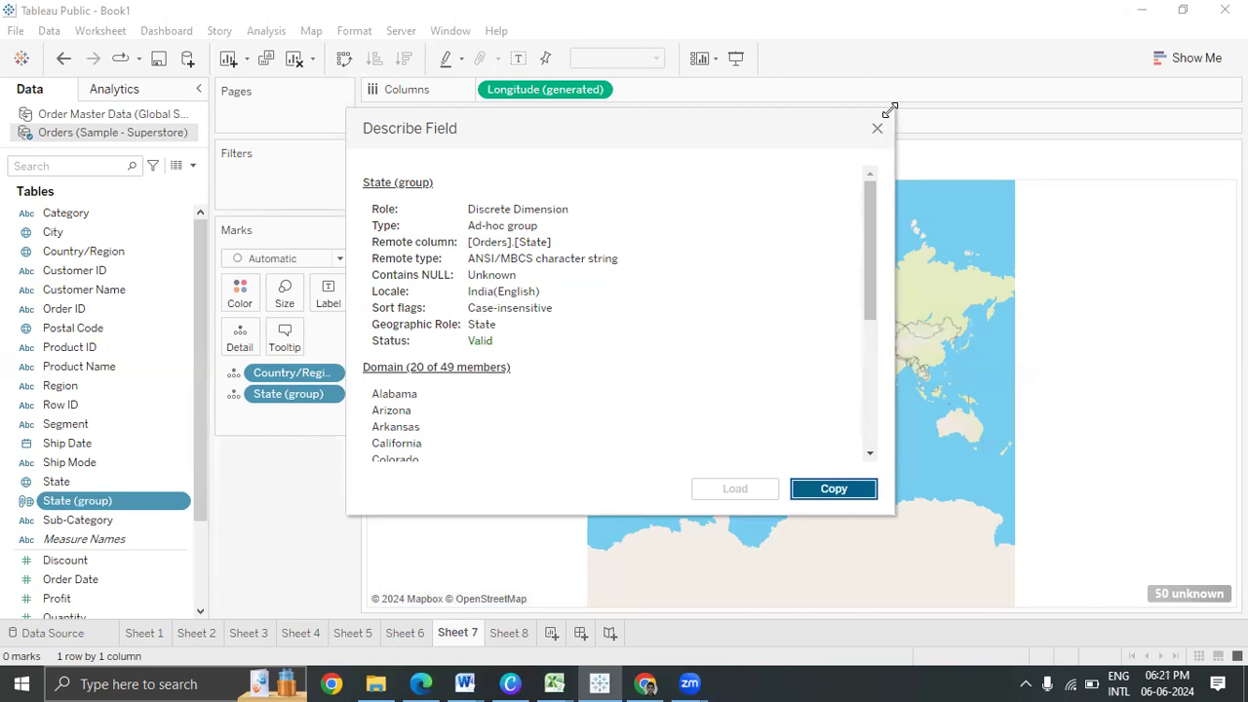
left_click(872, 133)
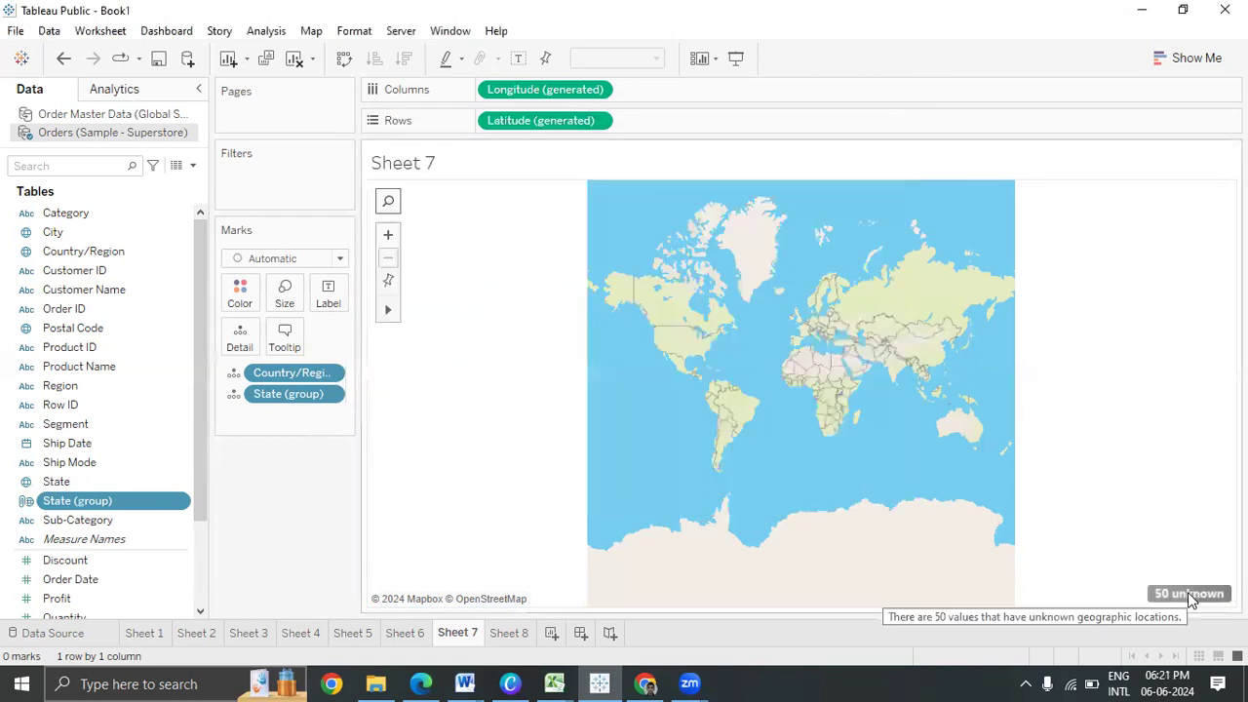
Open Edit Locations for the 50 unknown state values
left_click(1188, 593)
left_click(616, 296)
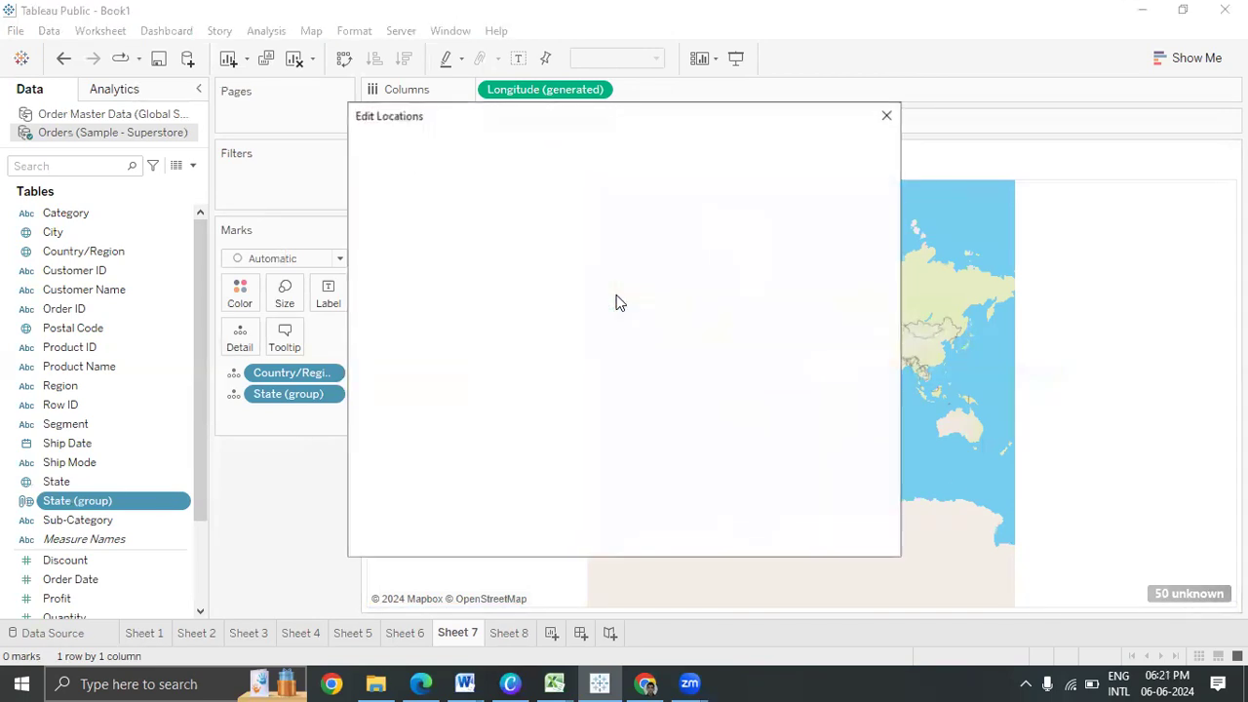
scroll(618, 321, "down", 15)
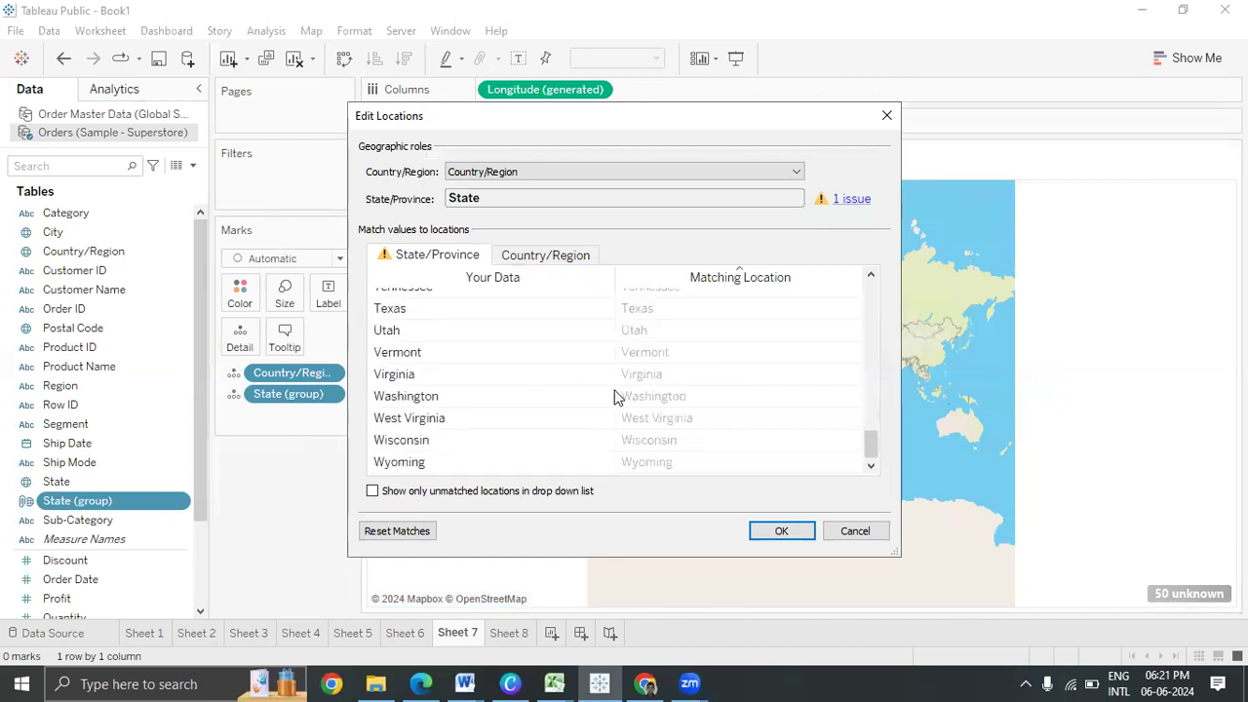
scroll(624, 434, "up", 15)
Set the matching location for state value CL to California and apply
left_click(692, 301)
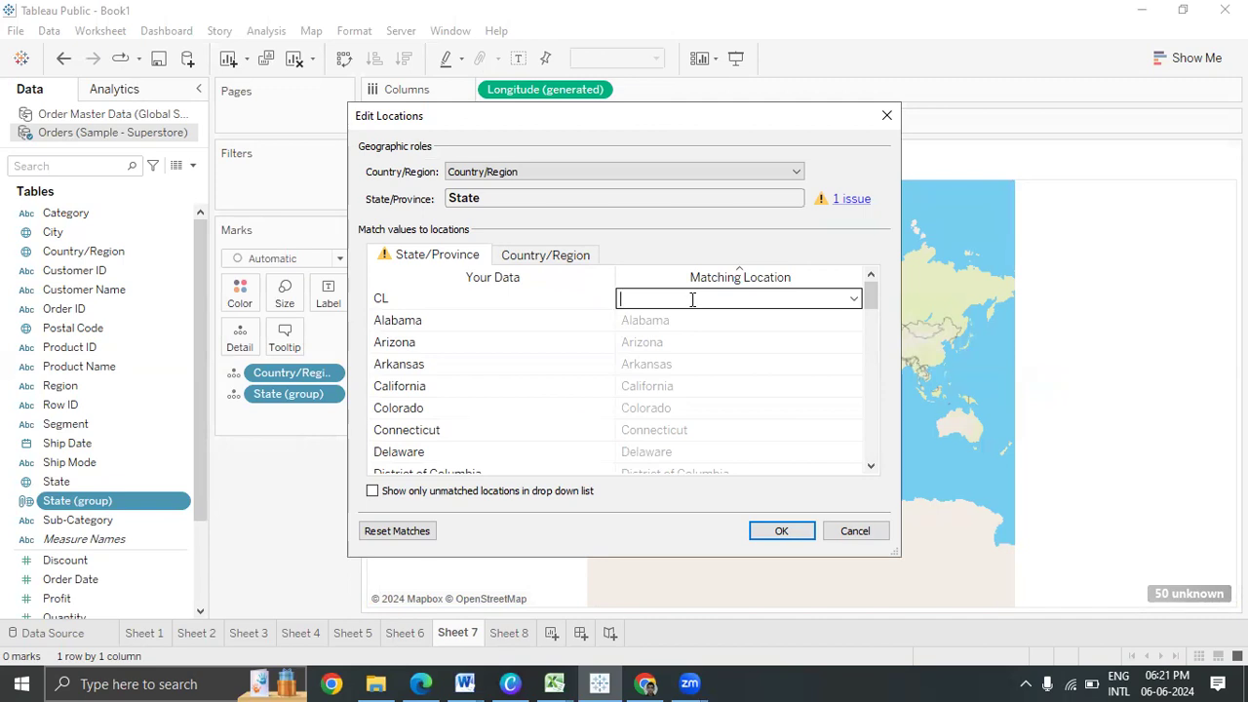
type("cal")
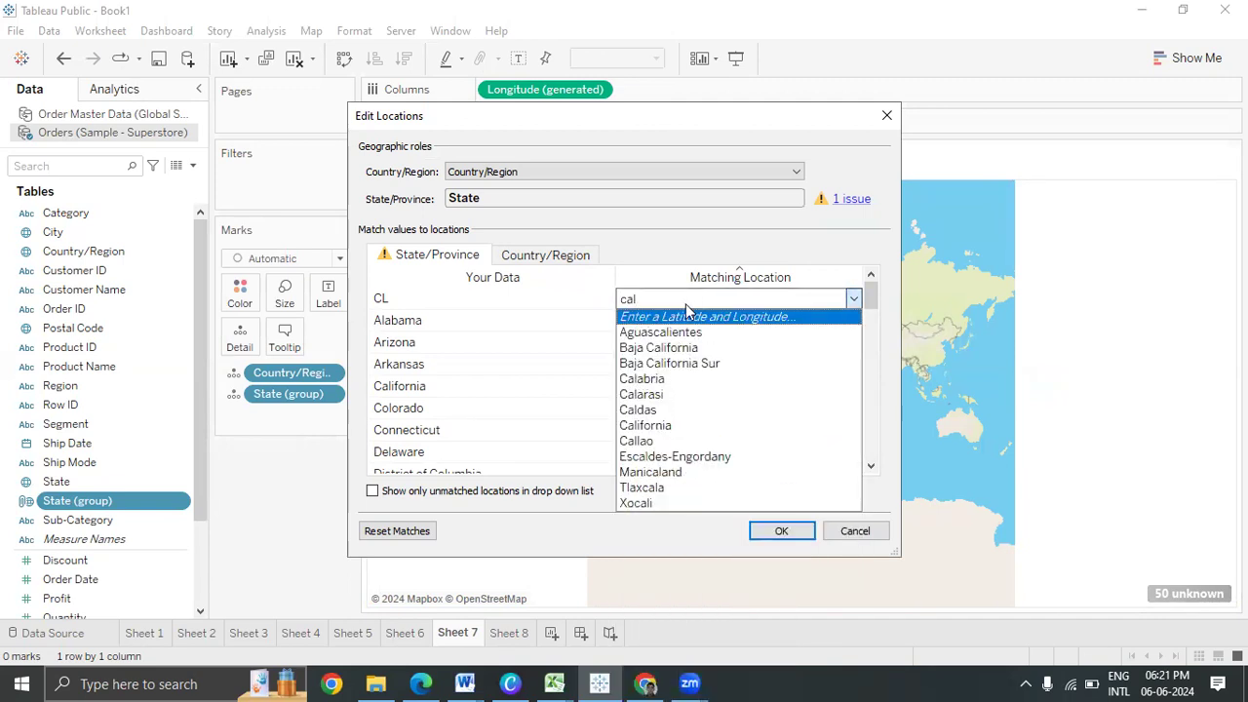
left_click(689, 316)
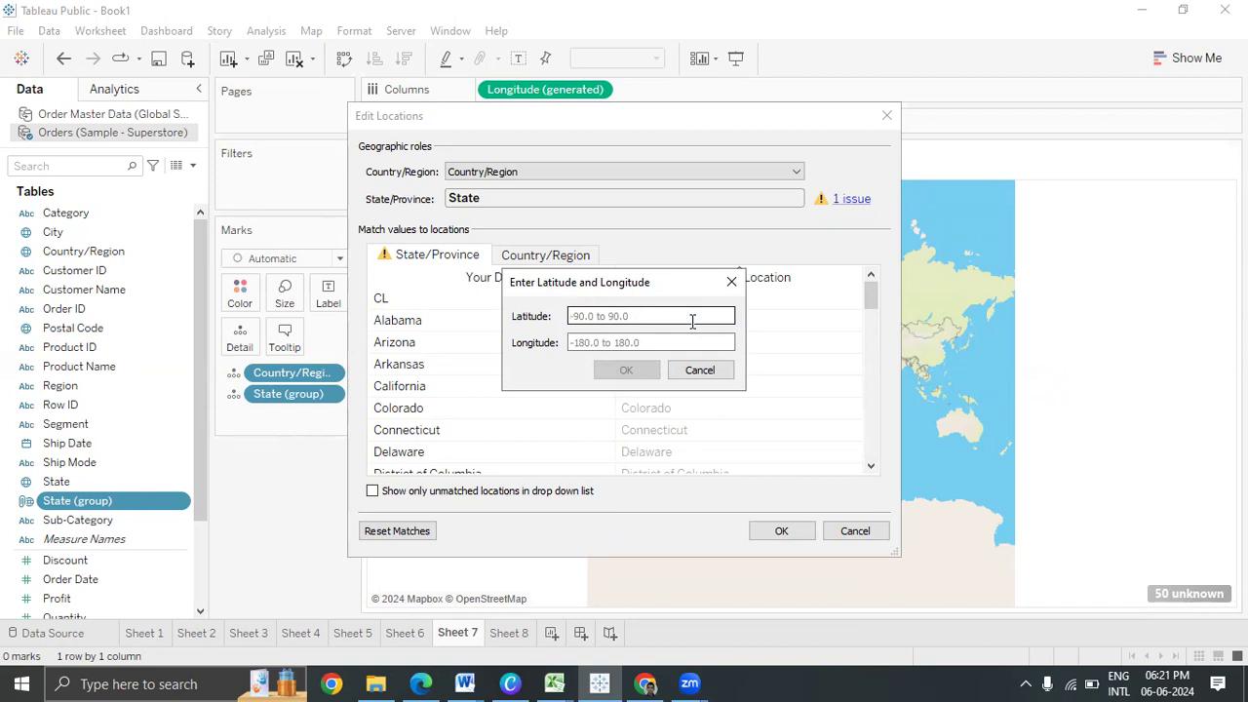
key("Escape")
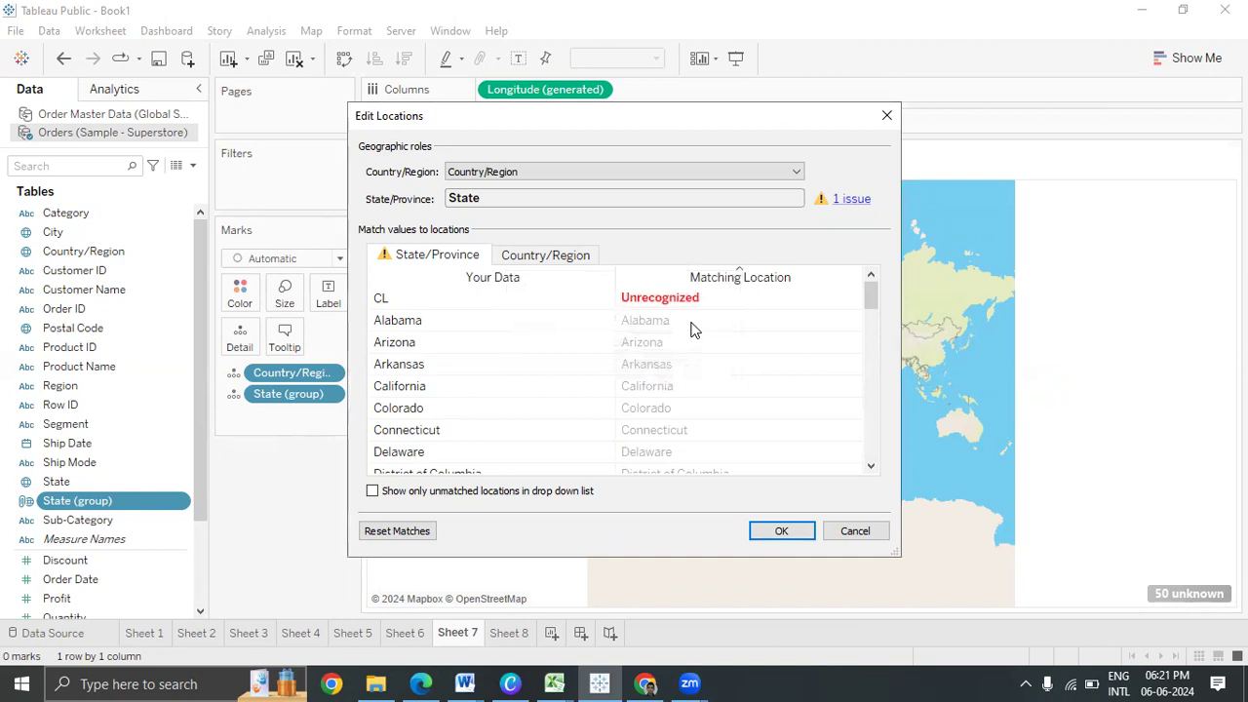
left_click(699, 300)
type("cali")
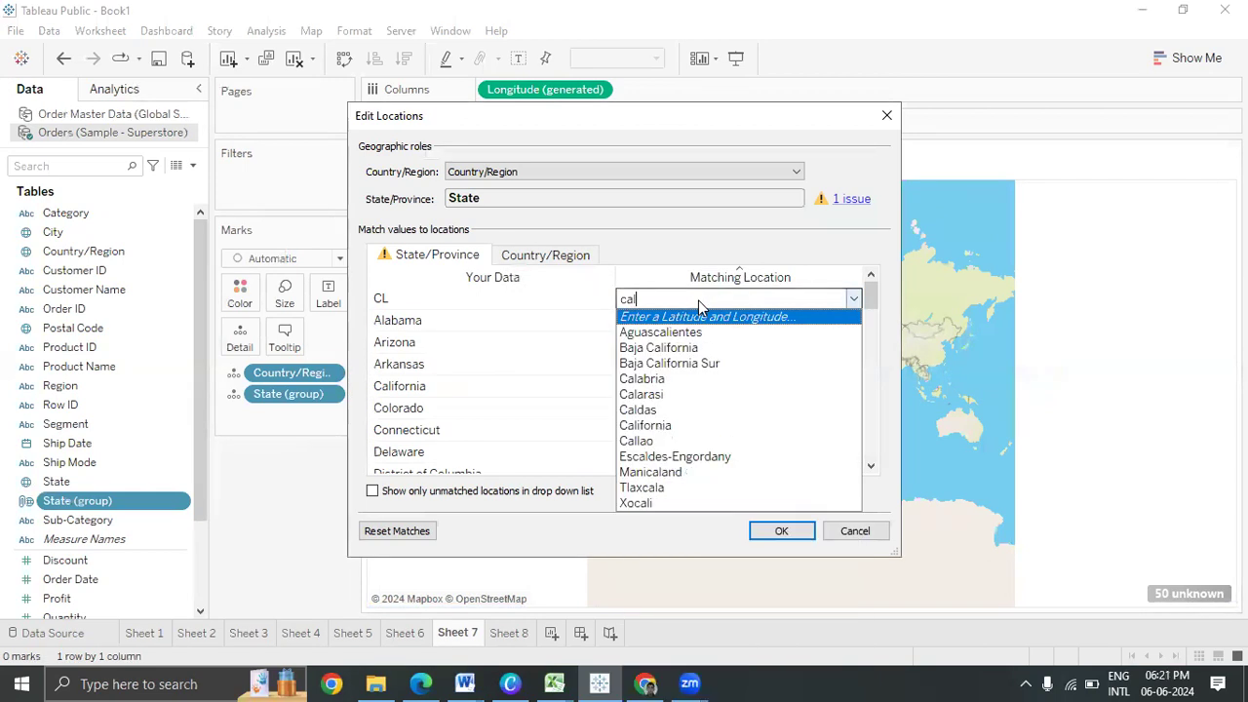
left_click(678, 381)
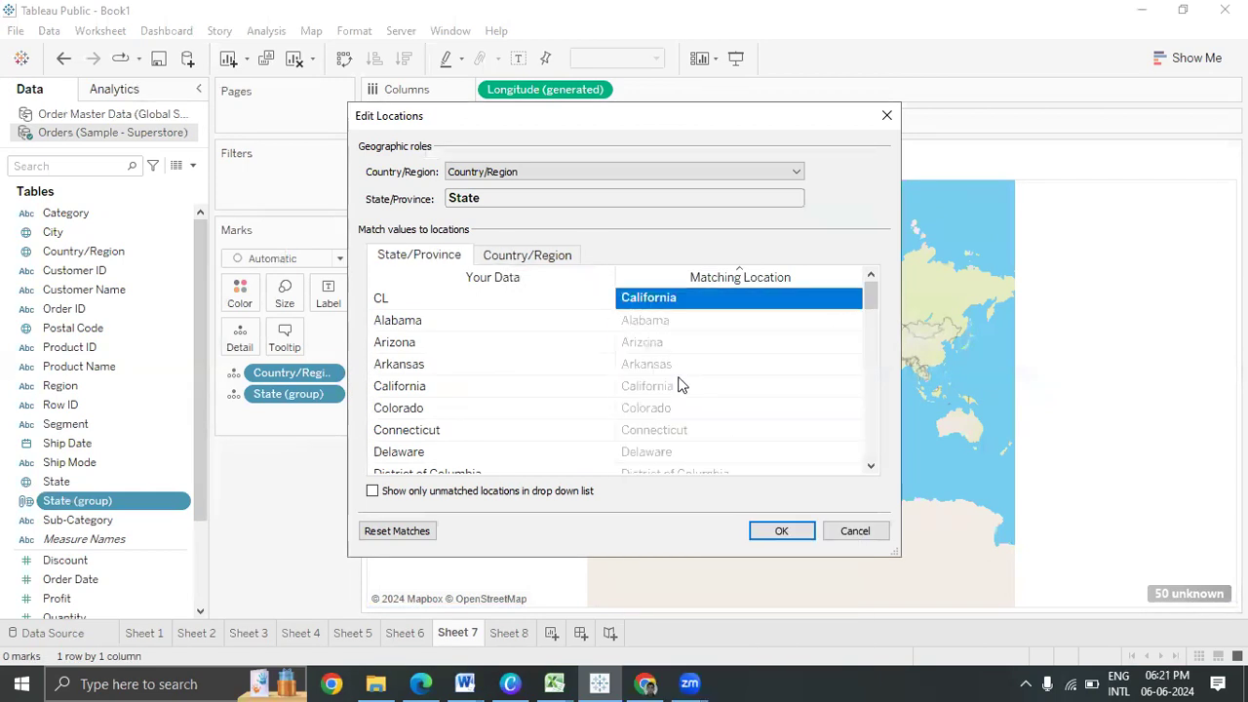
left_click(778, 531)
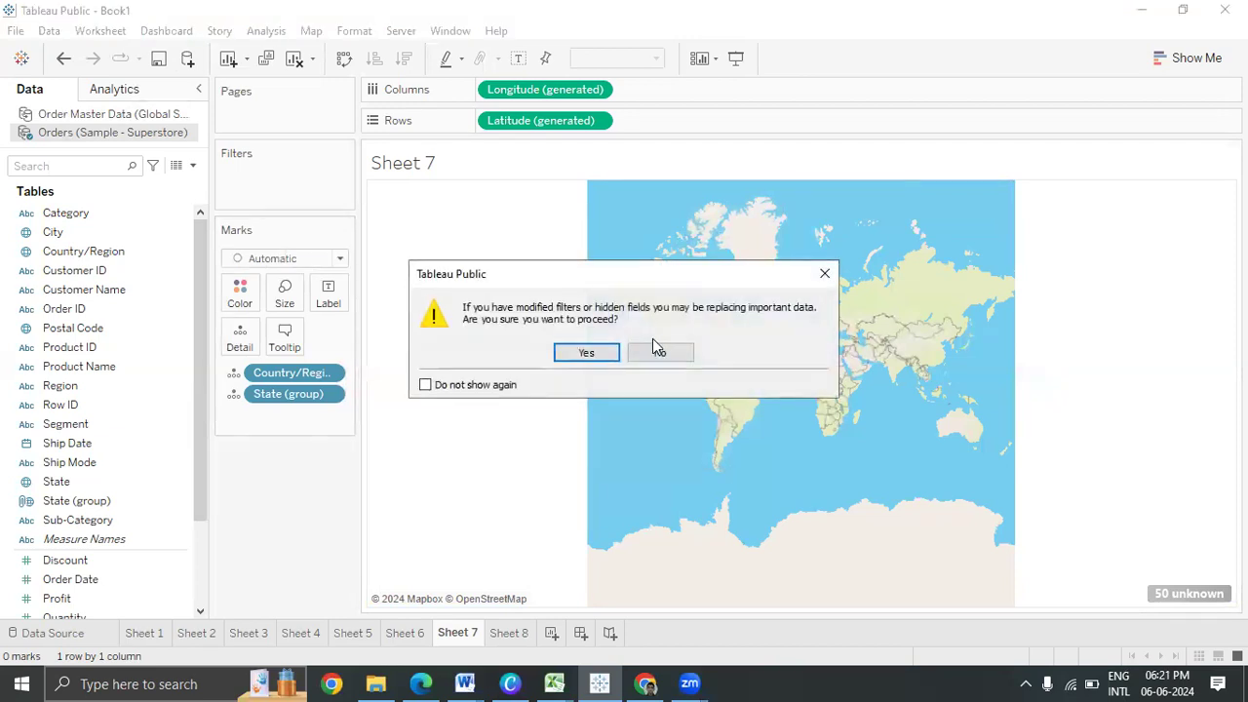
Replace State (group) with State on the Marks card and add City as detail, plotting 628 marks
left_click(568, 355)
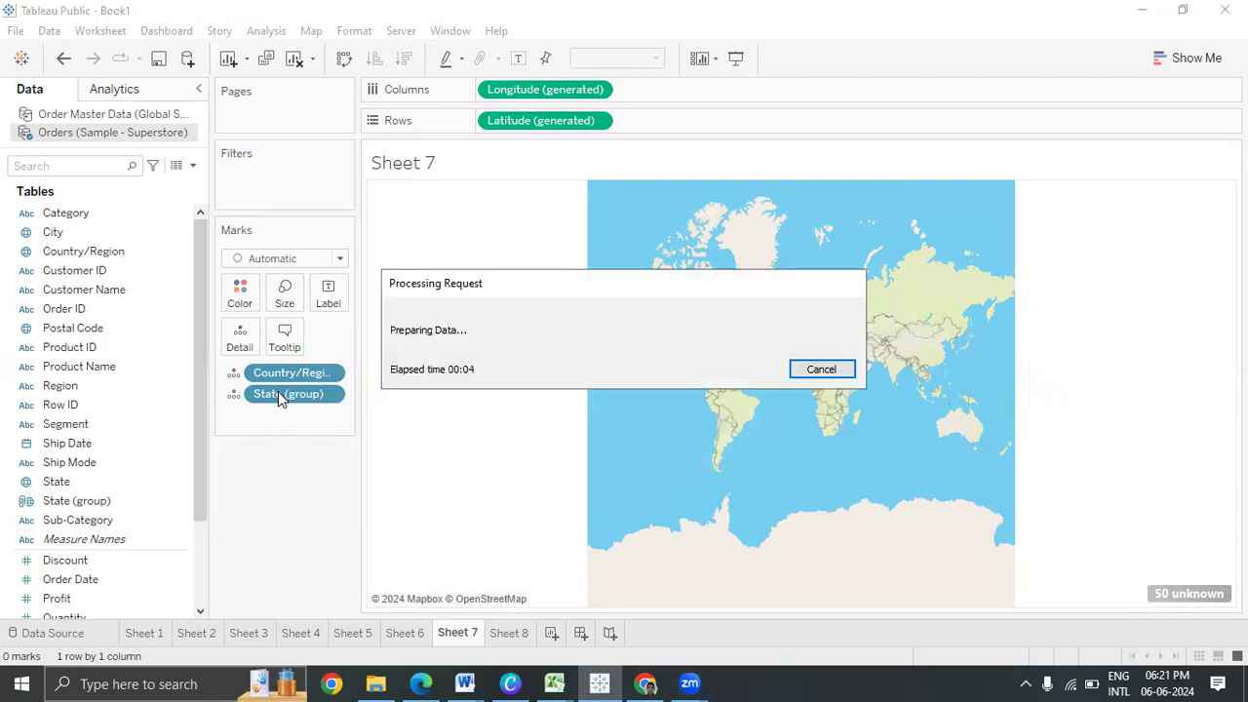
left_click_drag(279, 397, 89, 527)
left_click_drag(59, 481, 267, 345)
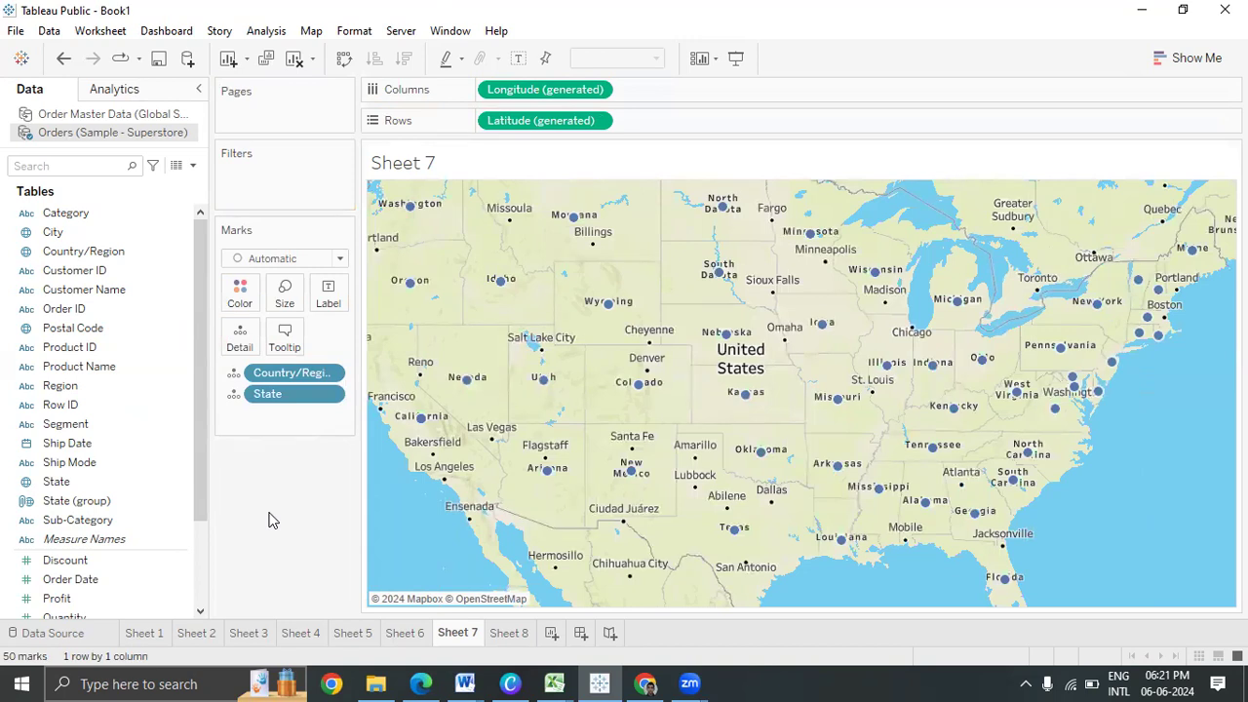
left_click_drag(57, 482, 248, 351)
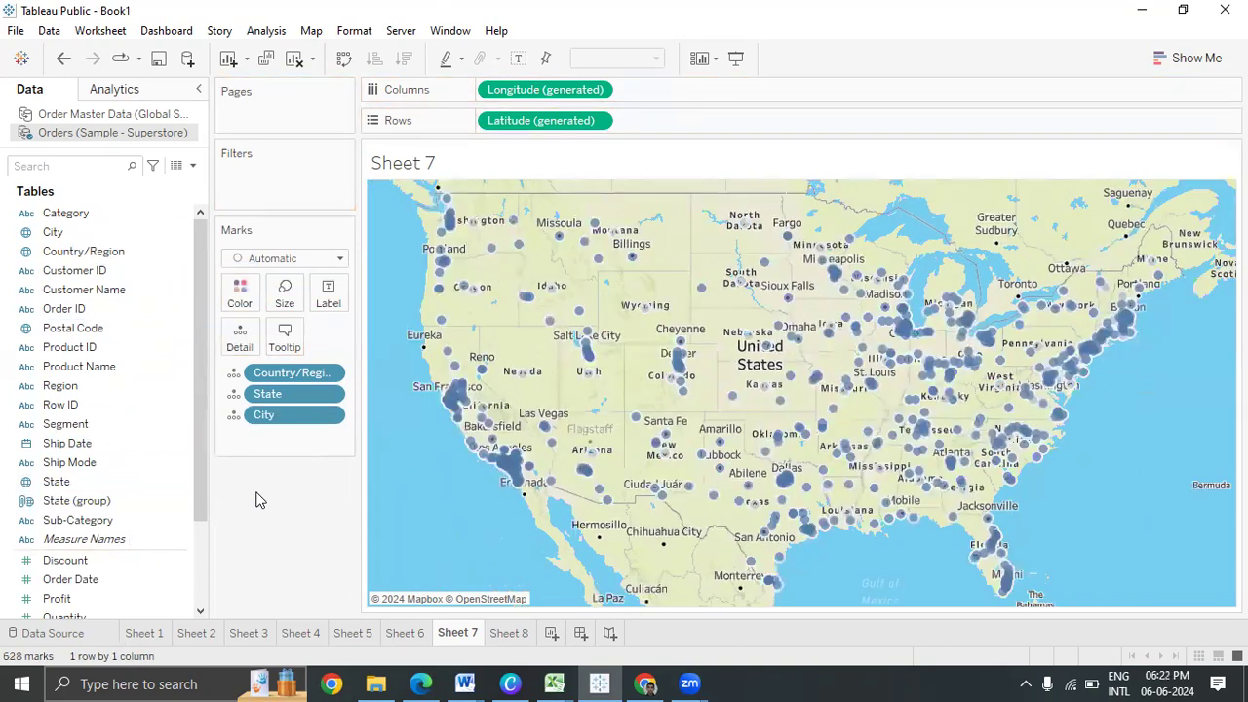
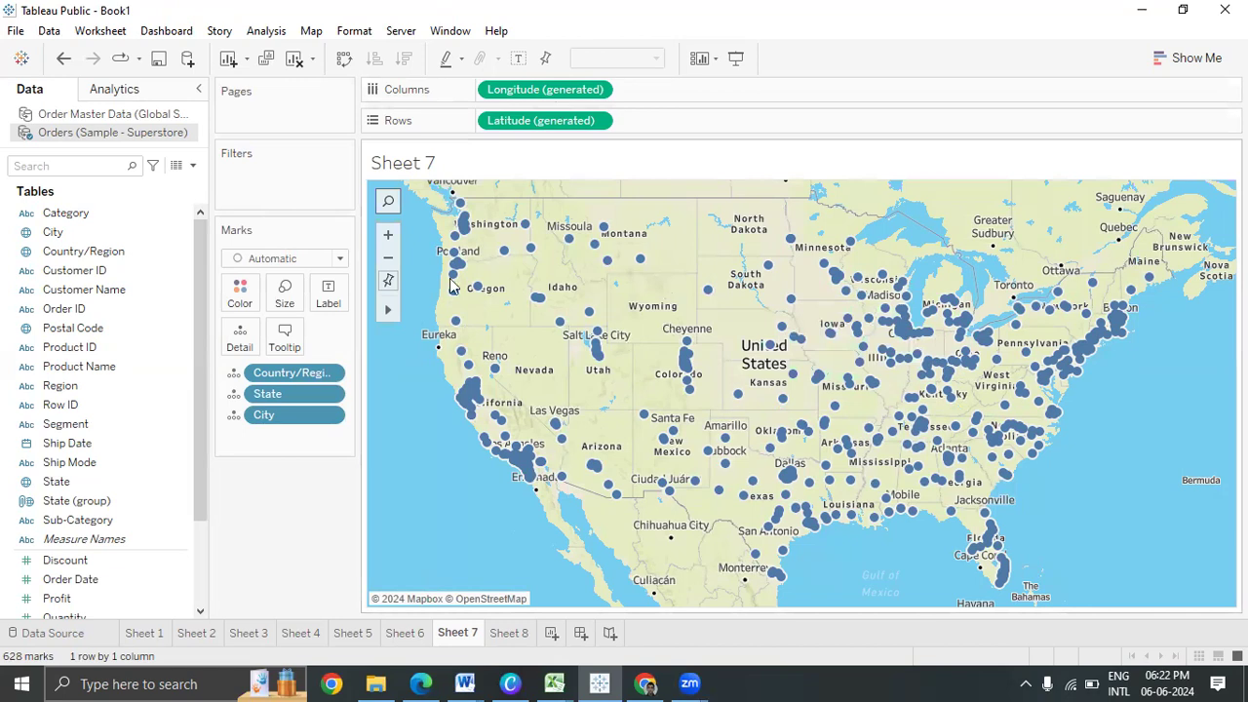
Go to Sheet 8 and remove the State and State (group) pills from Rows, leaving it empty
left_click(297, 419)
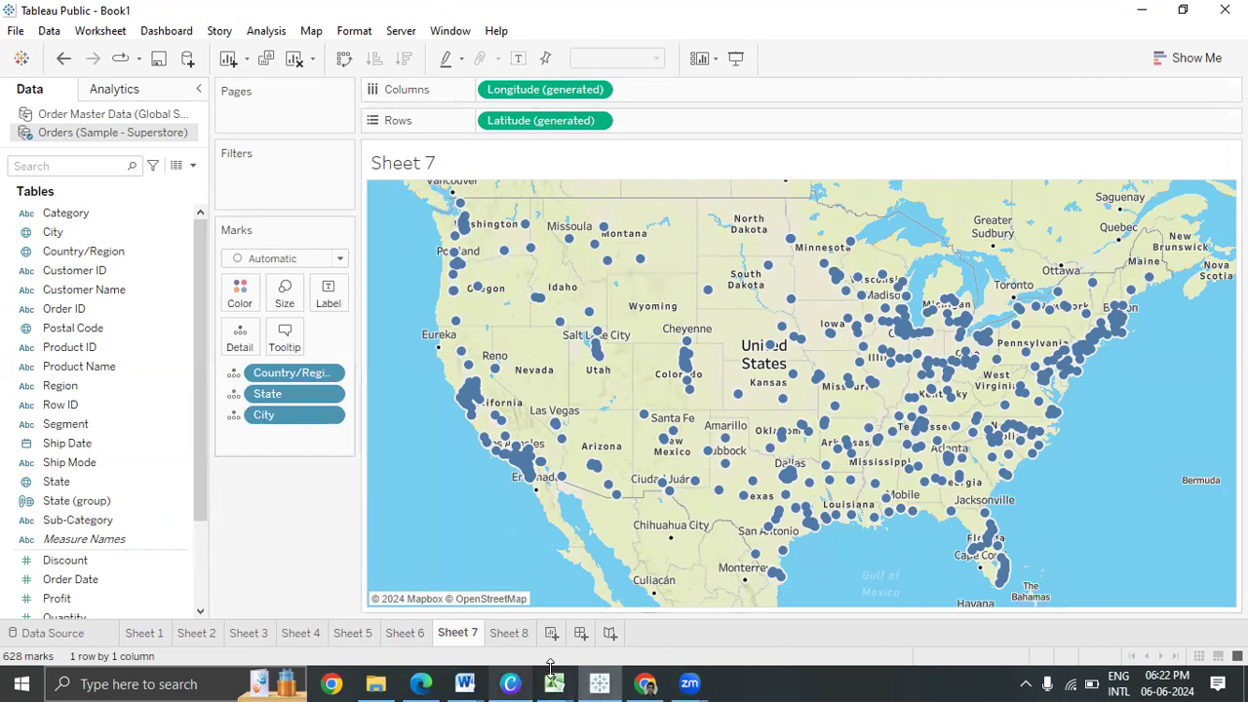
left_click(510, 633)
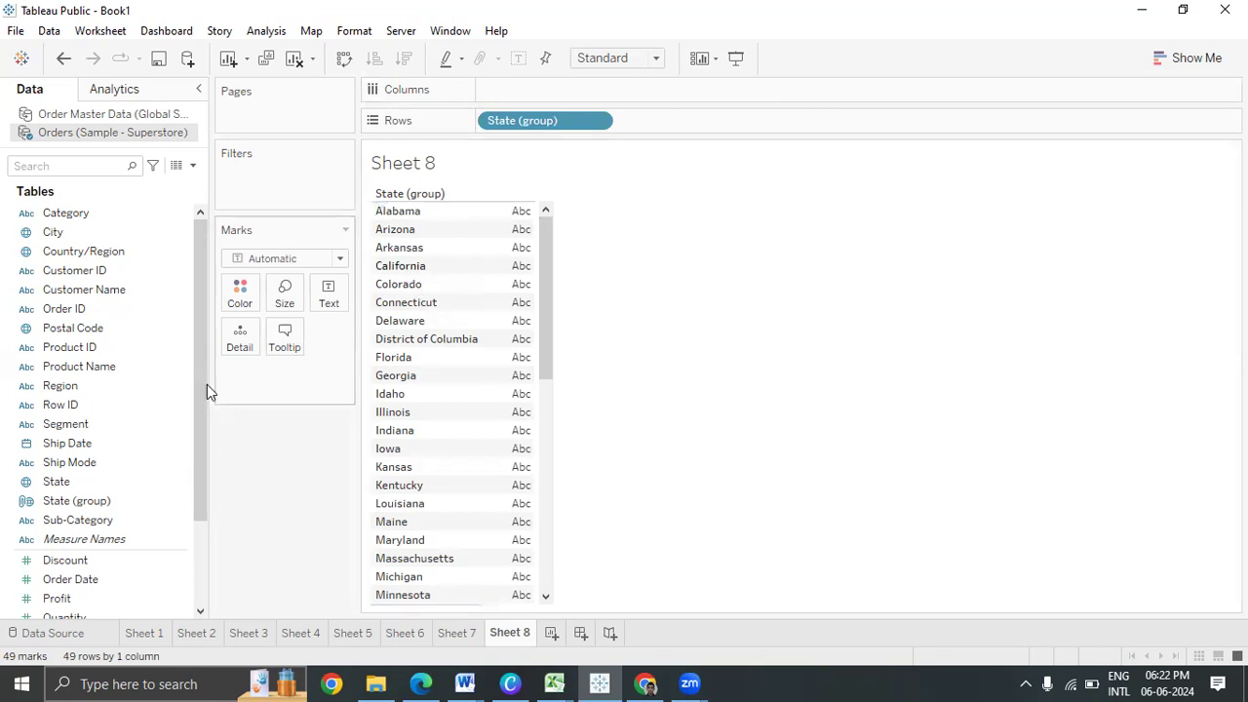
left_click_drag(77, 484, 490, 119)
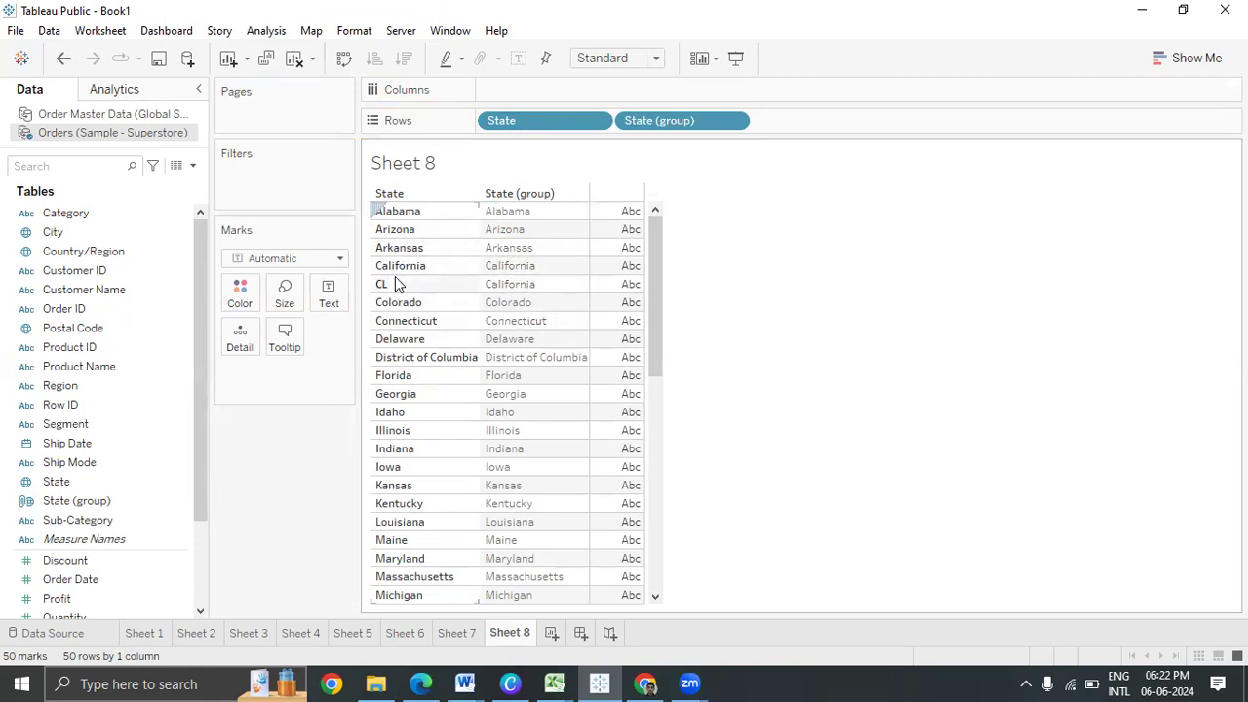
left_click_drag(579, 114, 92, 442)
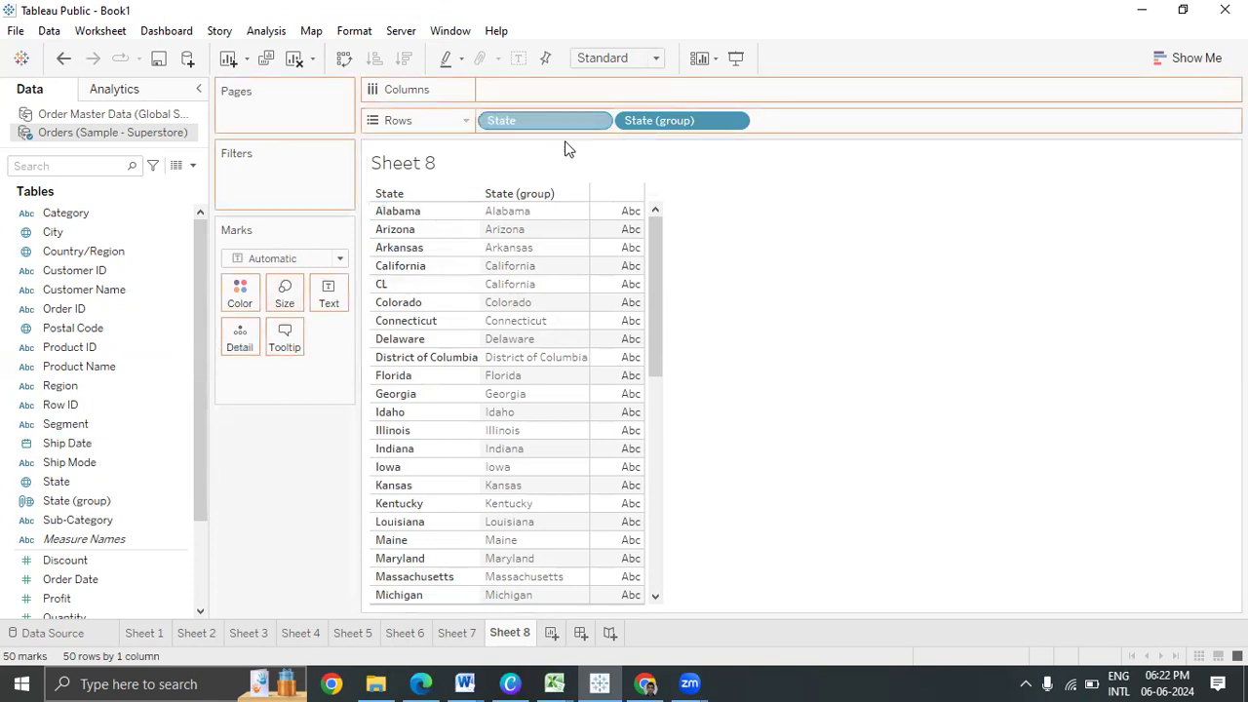
left_click_drag(568, 129, 59, 429)
scroll(201, 591, "down", 2)
scroll(201, 583, "up", 2)
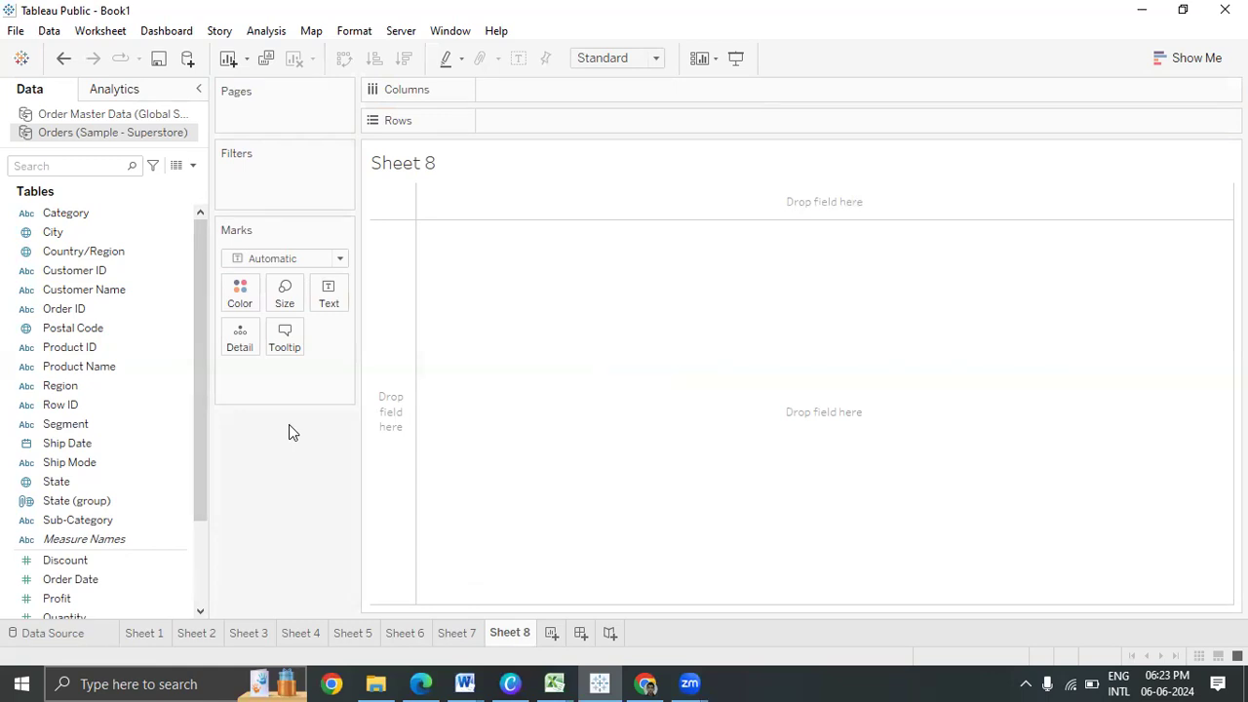
Add Country/Region to Sheet 8 to get a North America map with one United States mark
scroll(93, 570, "down", 2)
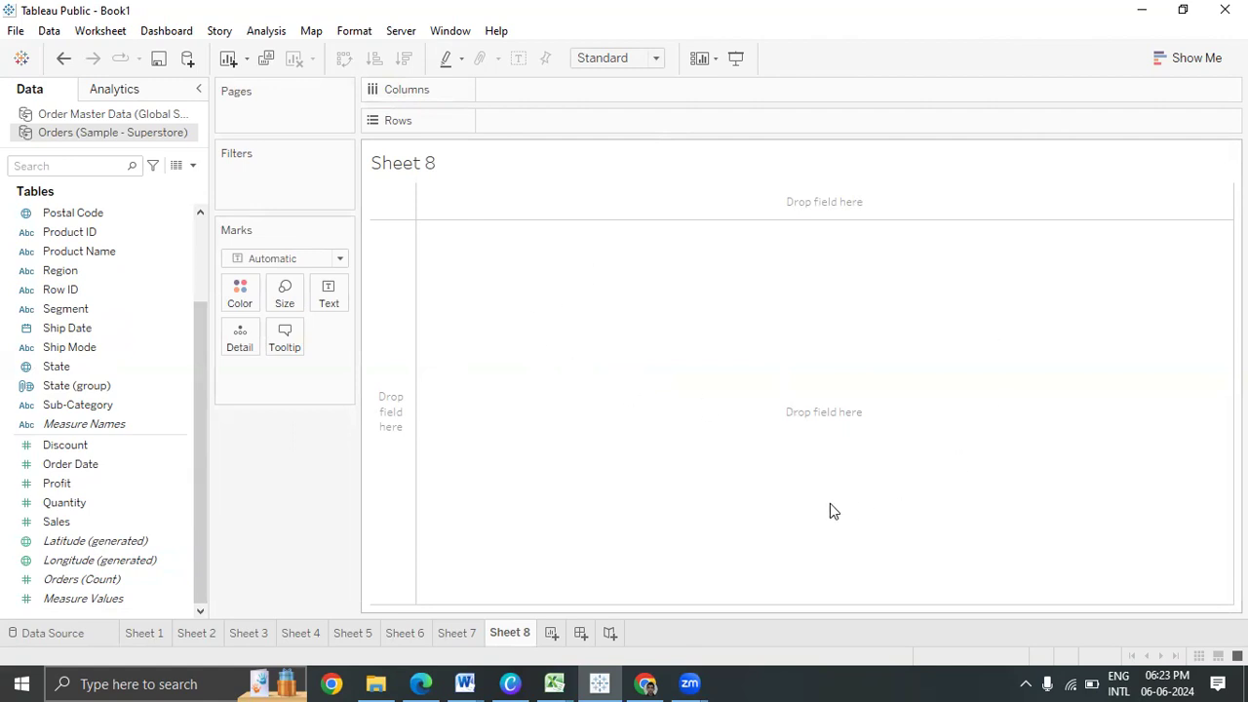
left_click(340, 259)
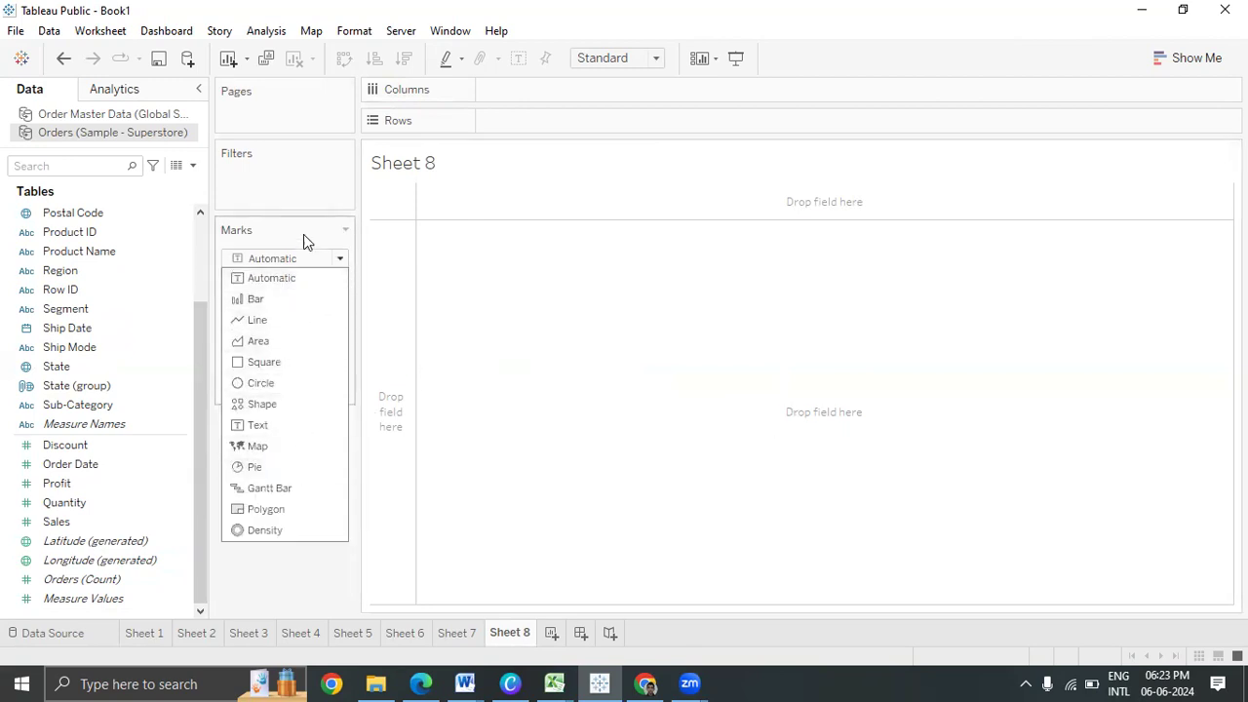
left_click(289, 585)
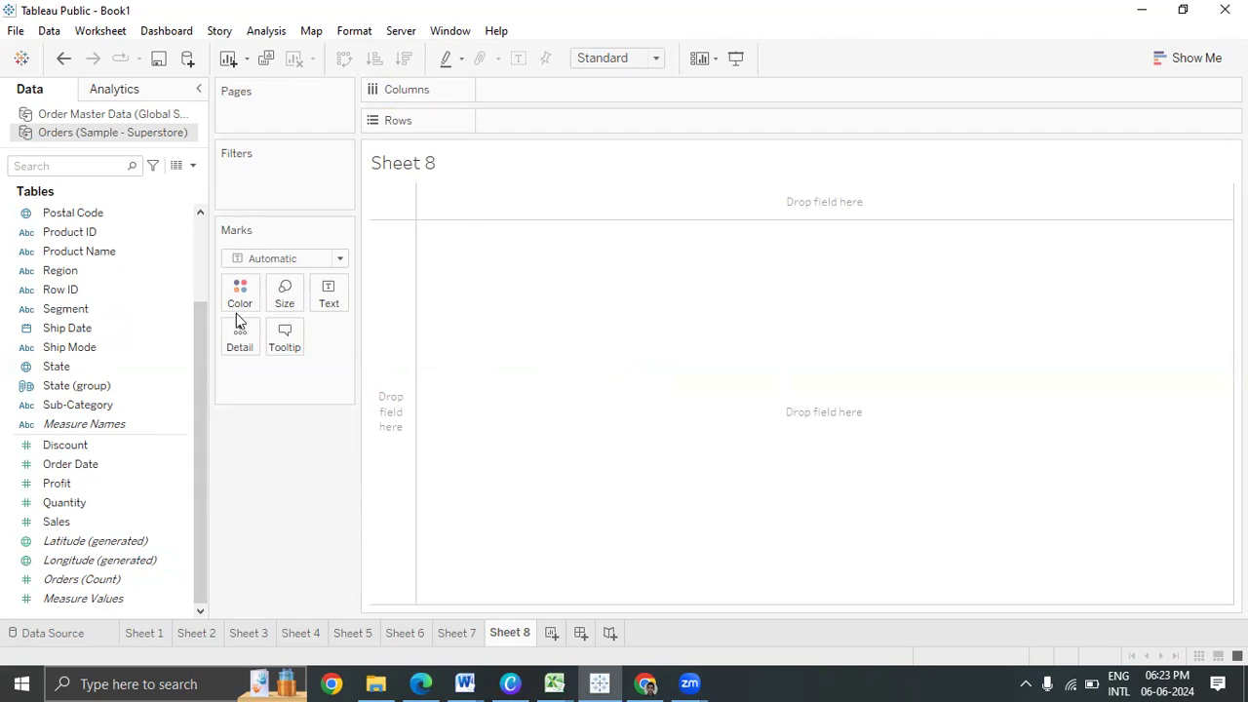
scroll(84, 365, "up", 2)
double_click(107, 253)
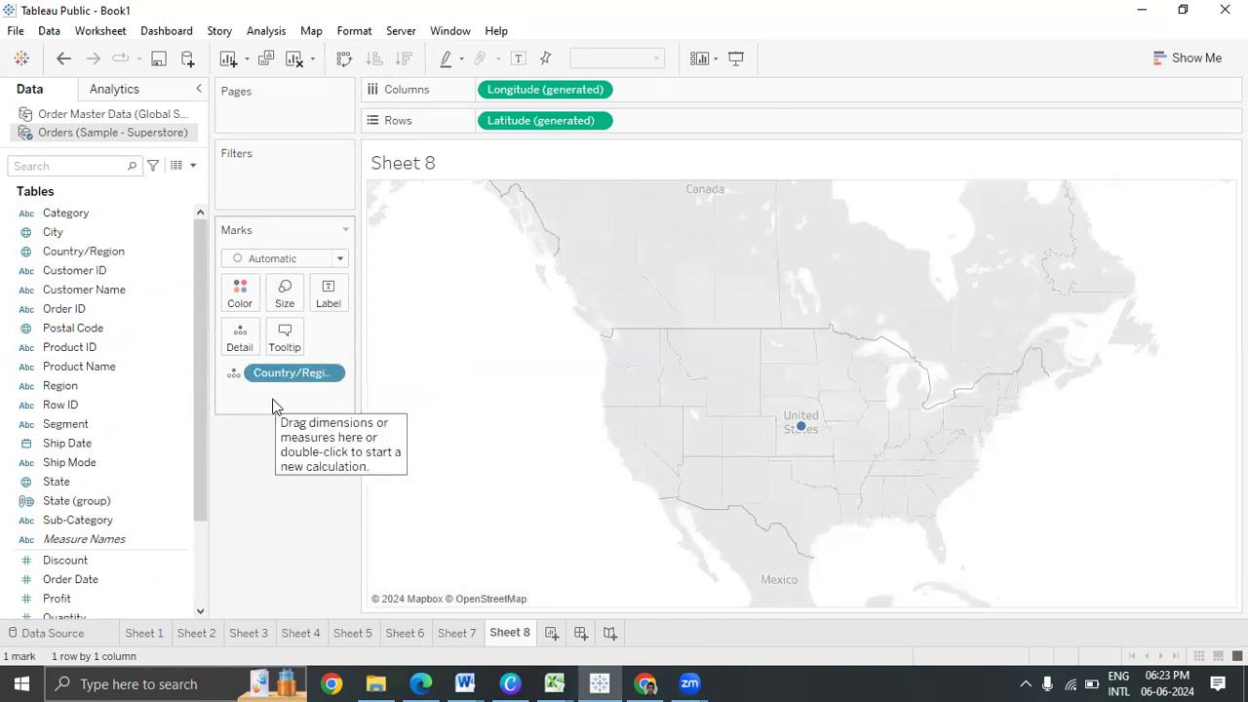
Add State as detail and drop the trial City field, plotting 50 state marks
double_click(111, 482)
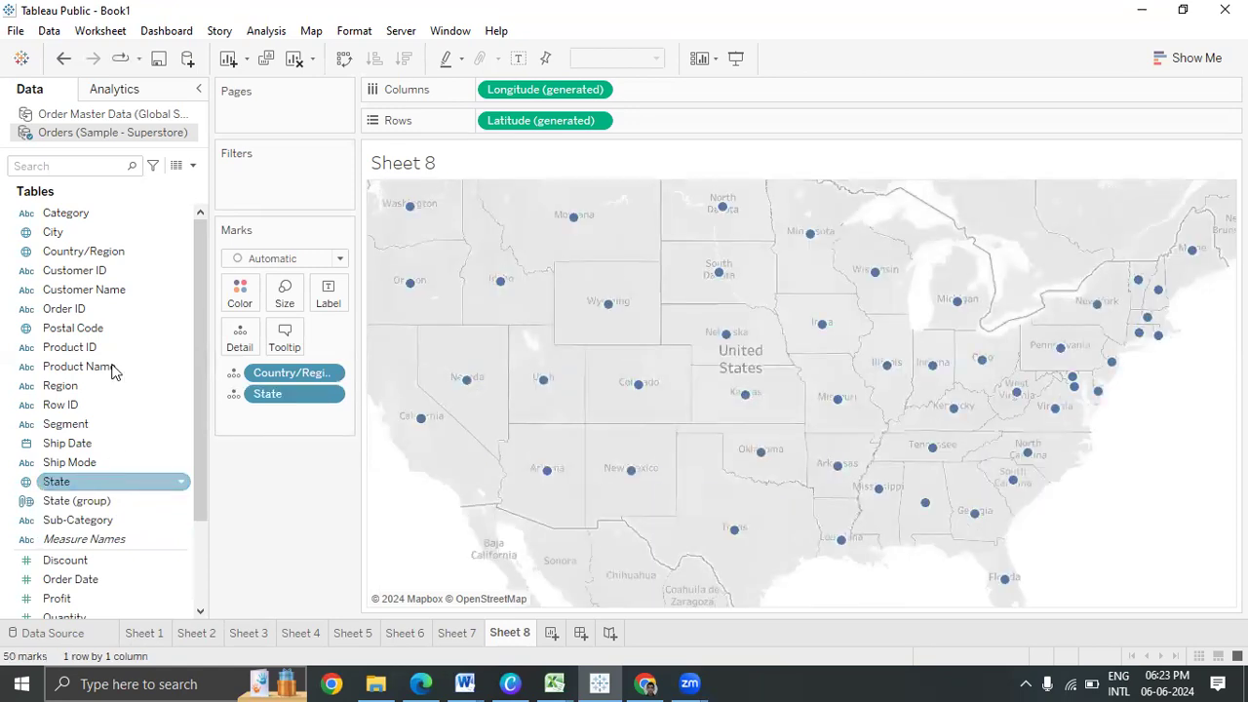
double_click(104, 232)
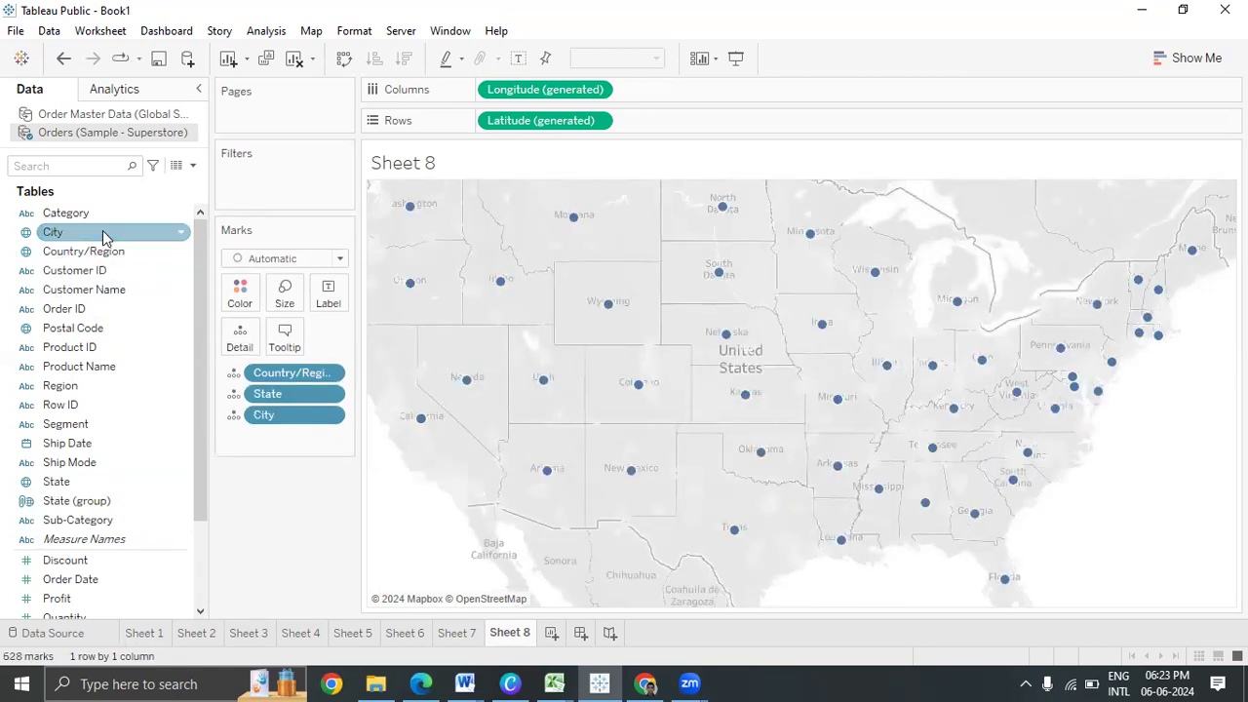
left_click_drag(251, 420, 166, 405)
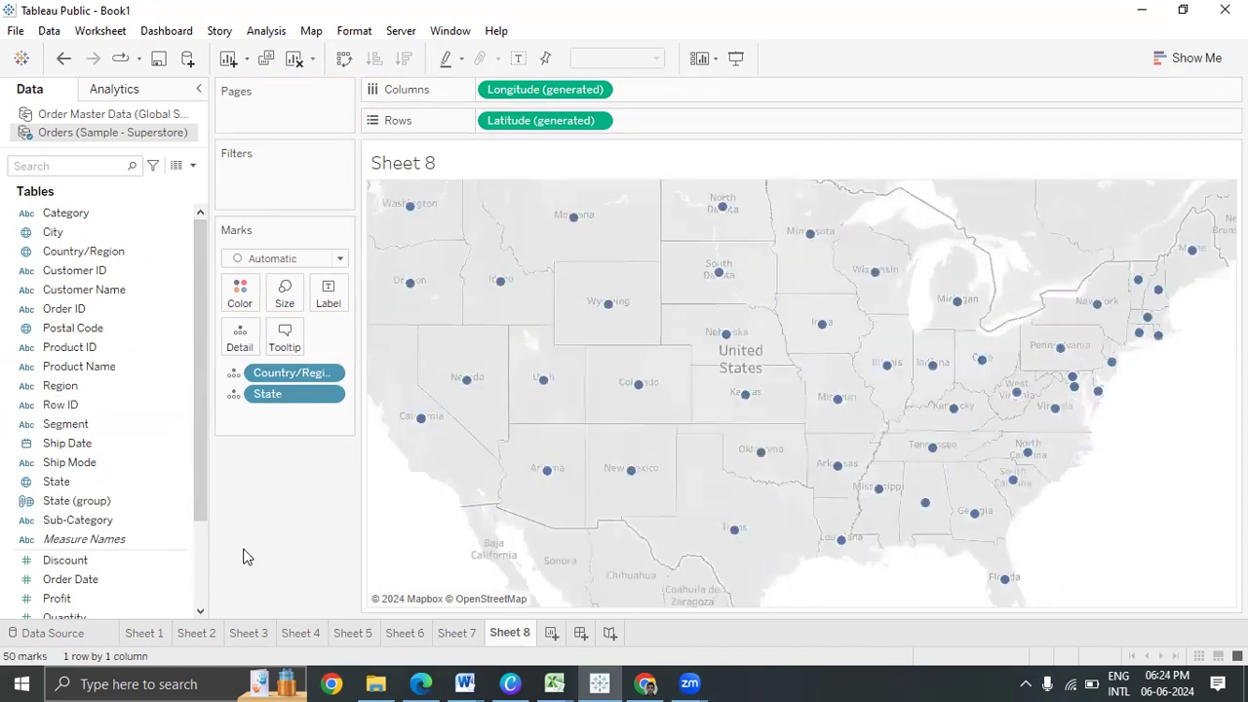
left_click(202, 576)
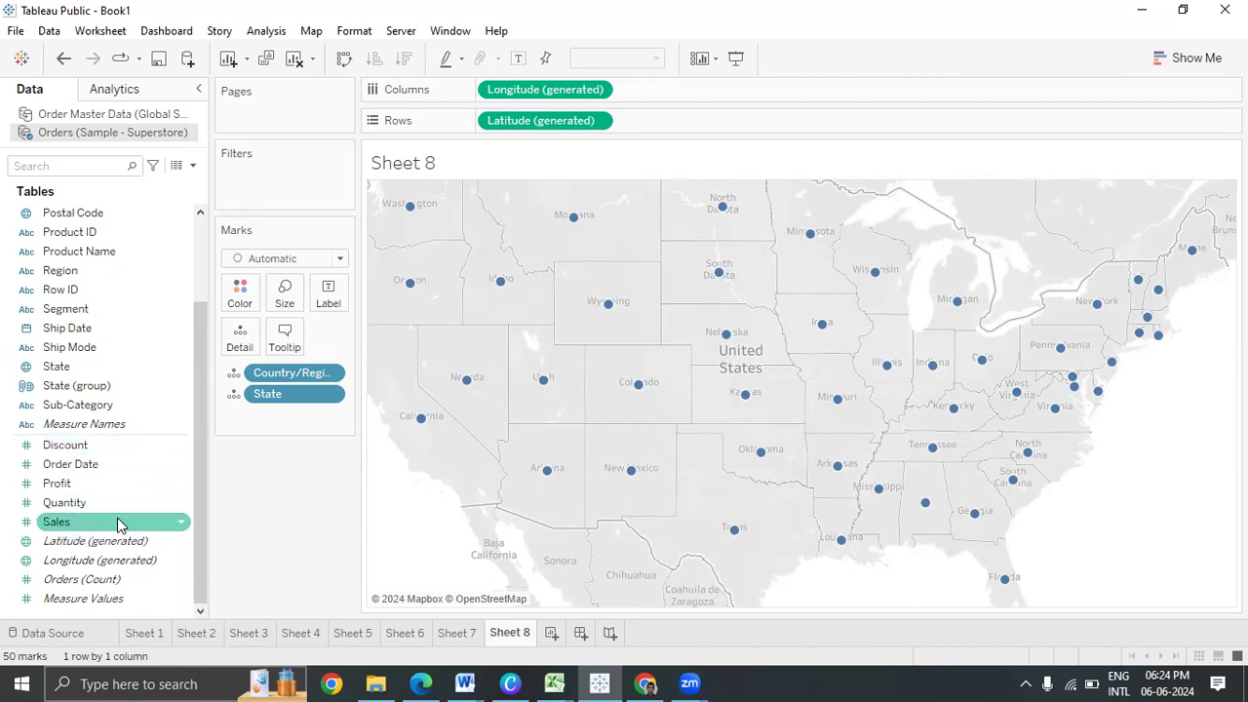
Size and label the state marks by SUM(Sales), ranging from 920 to 416,085
left_click_drag(117, 527, 288, 296)
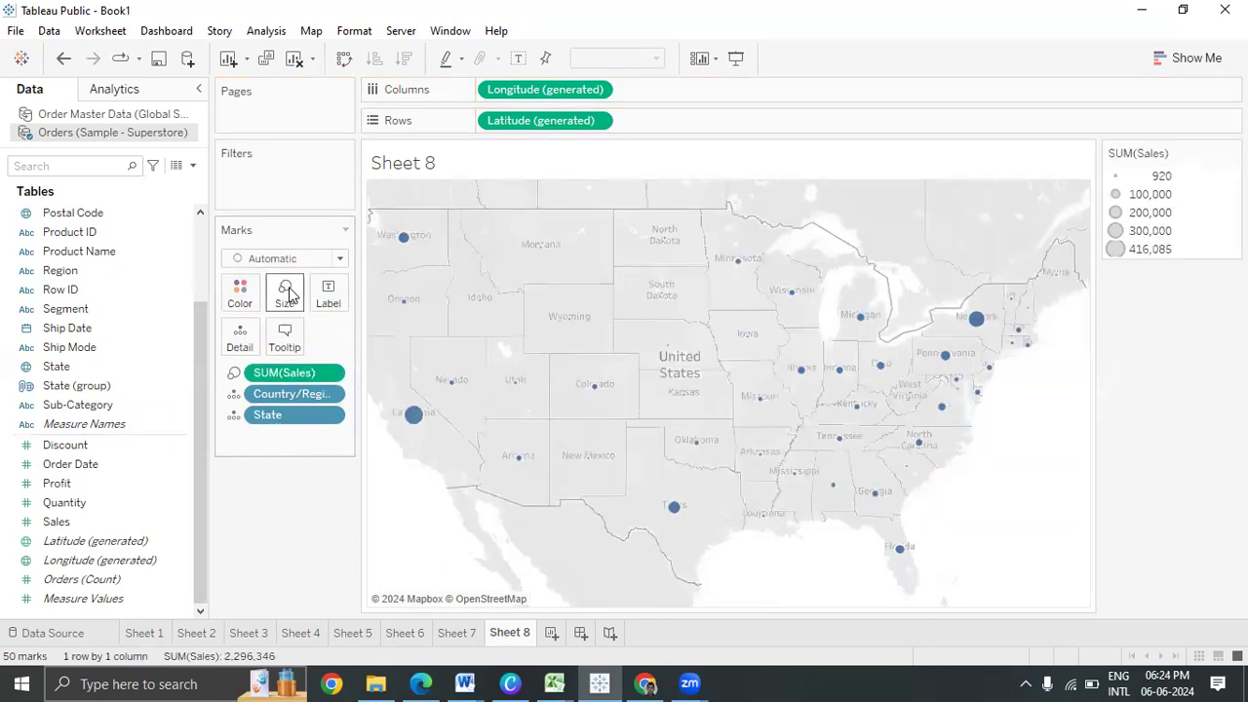
left_click(518, 57)
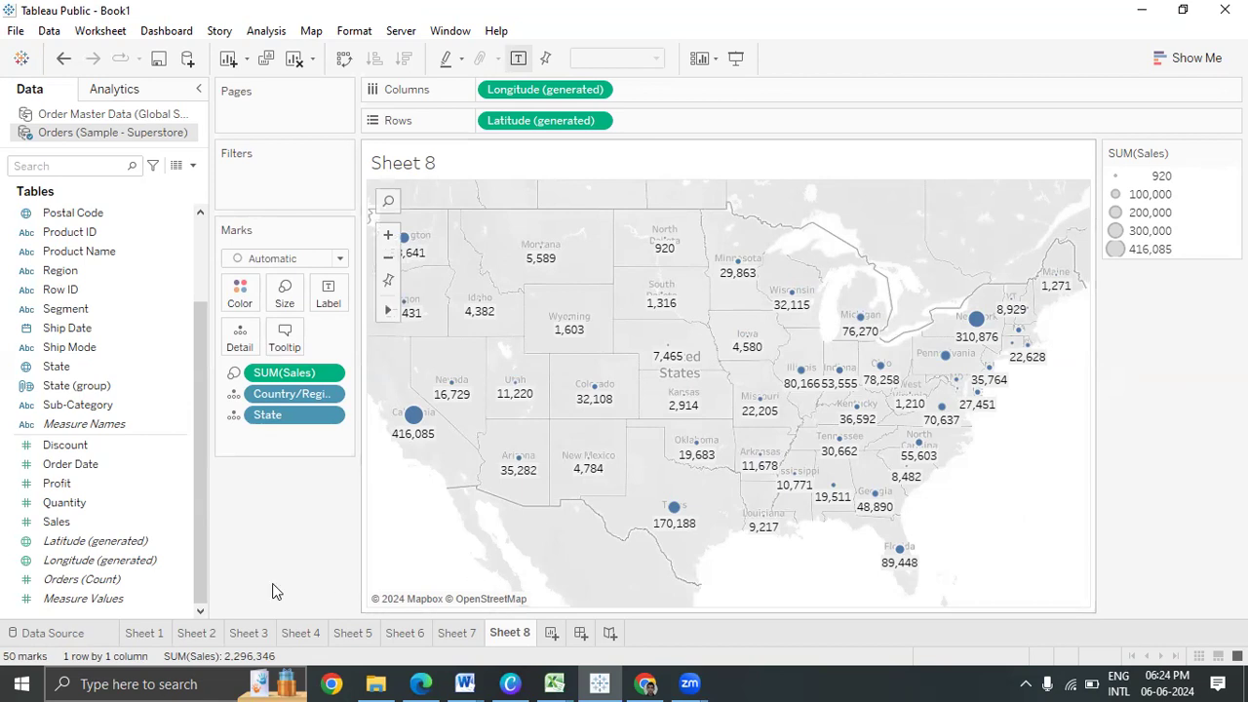
left_click(73, 487)
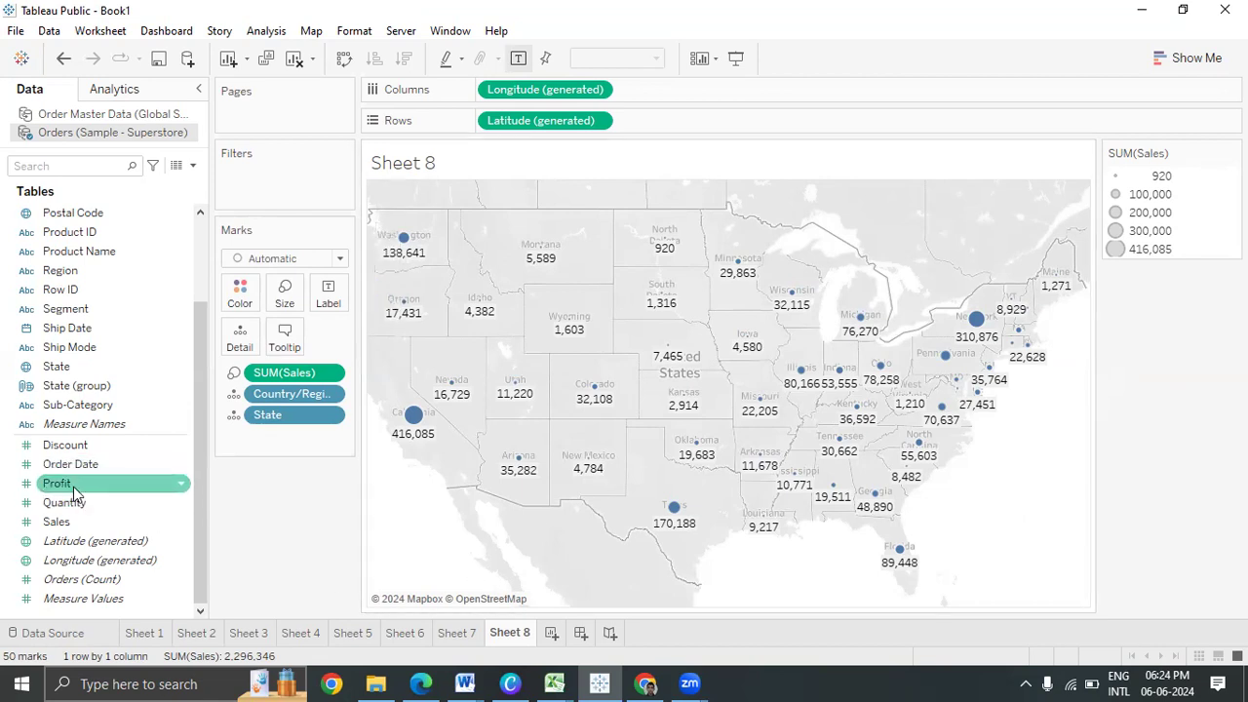
left_click_drag(73, 487, 93, 501)
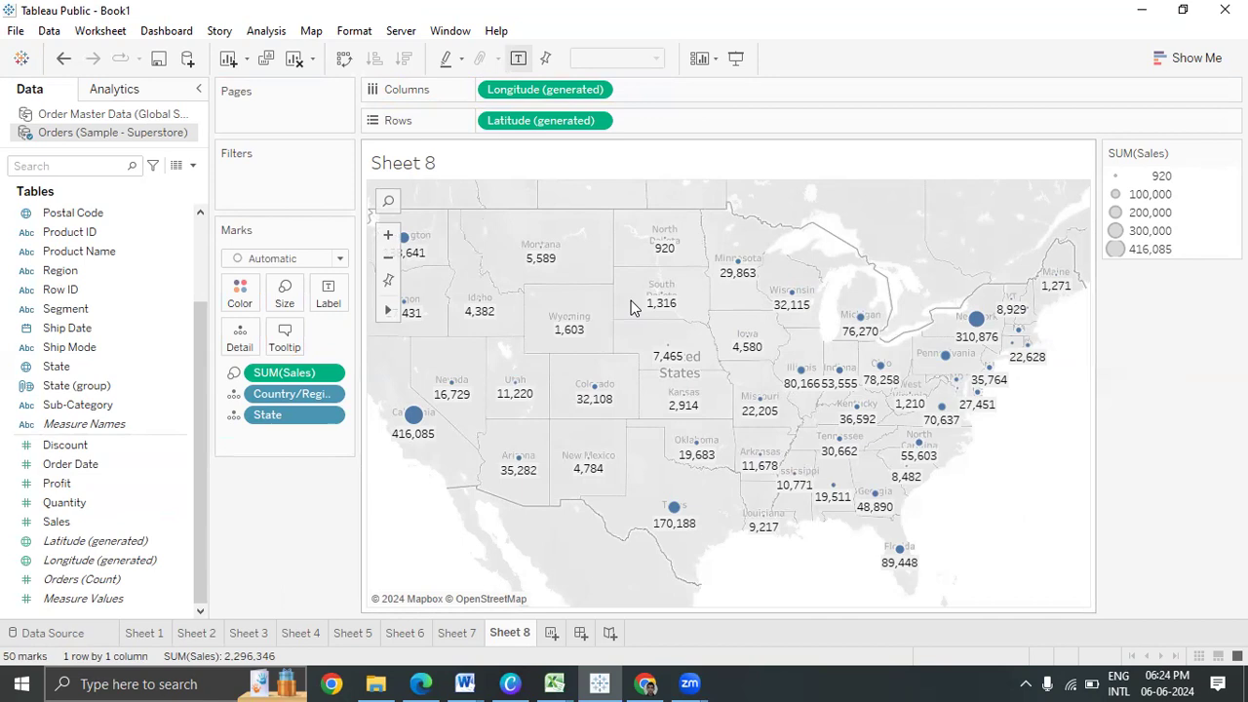
left_click(1187, 58)
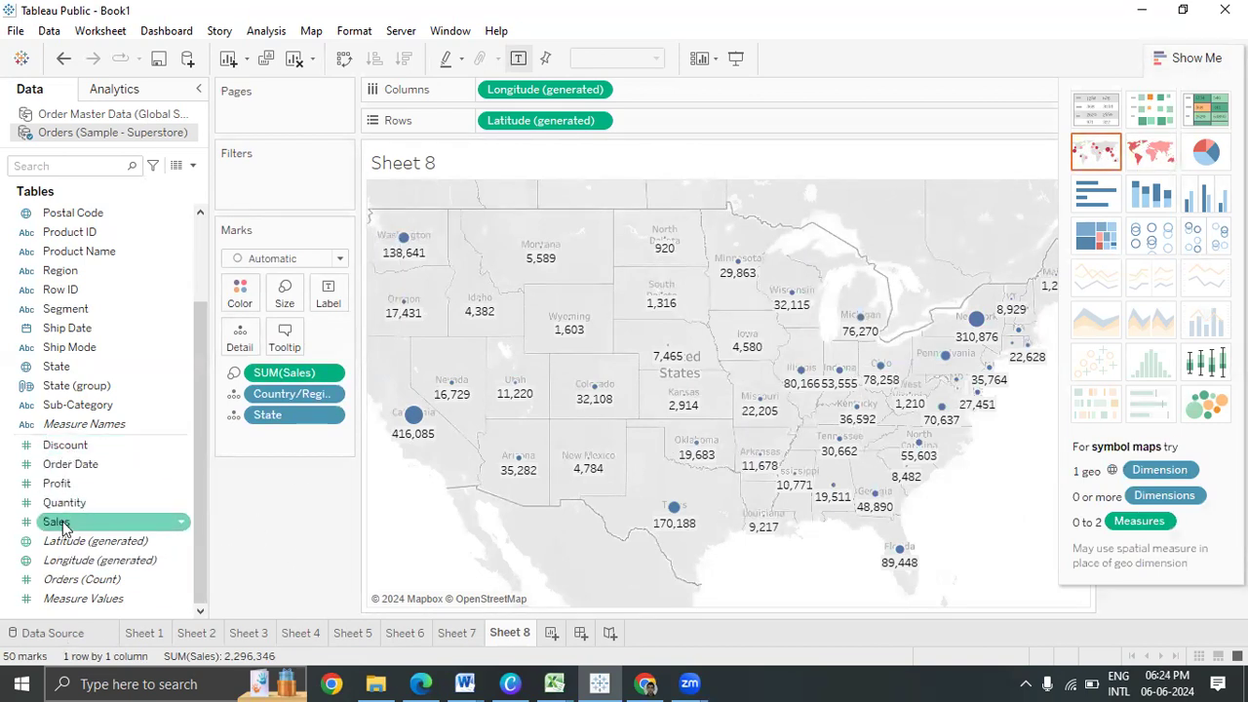
Colour the state circles by Profit and re-apply SUM(Sales) to the Size shelf
left_click_drag(56, 482, 241, 290)
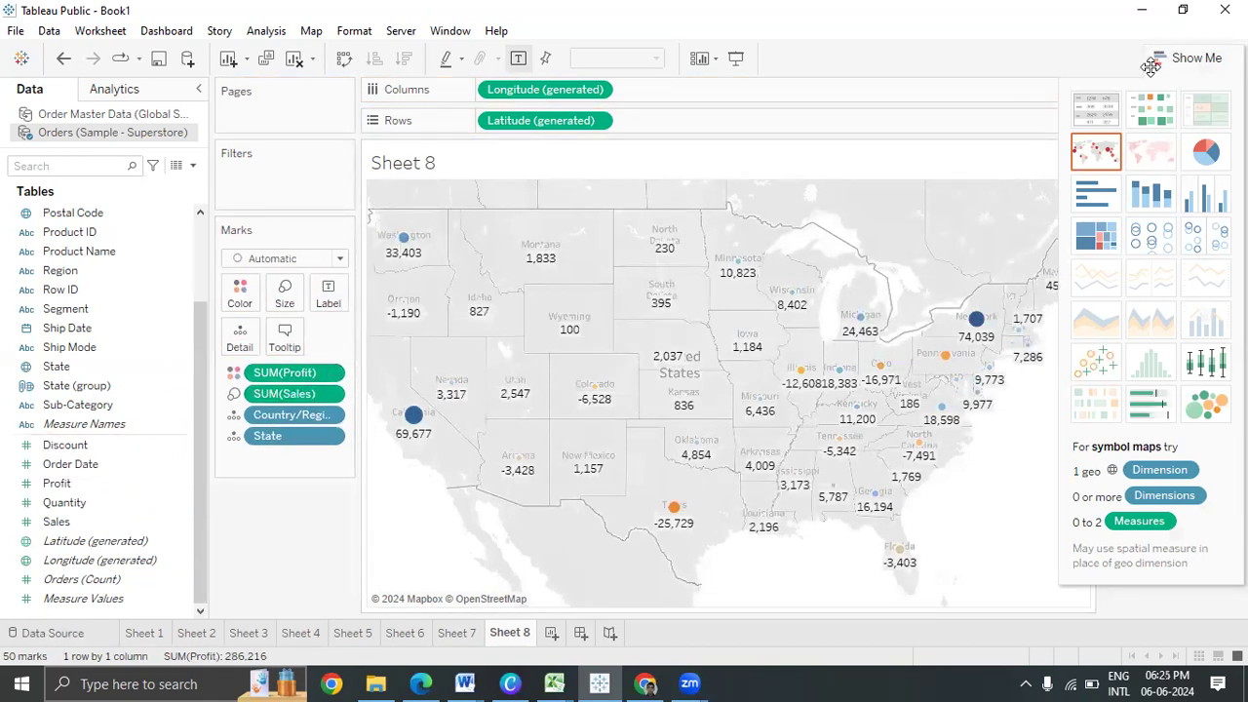
left_click(1191, 57)
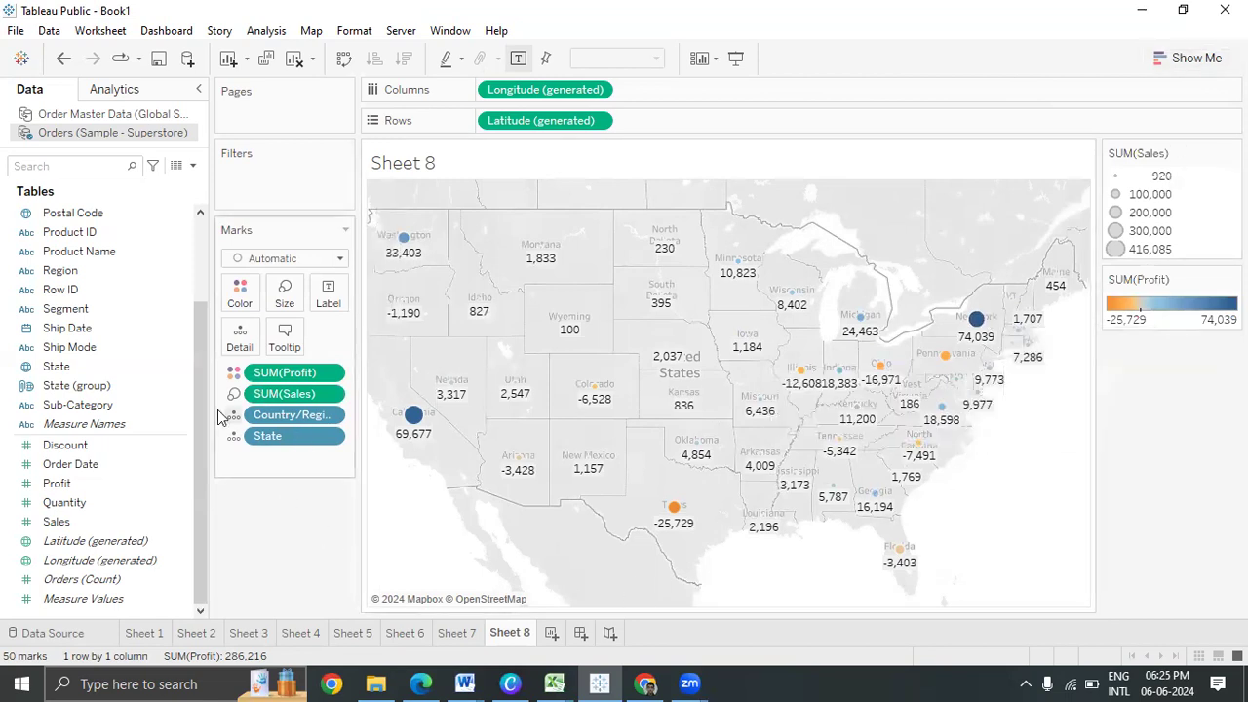
left_click_drag(293, 394, 293, 572)
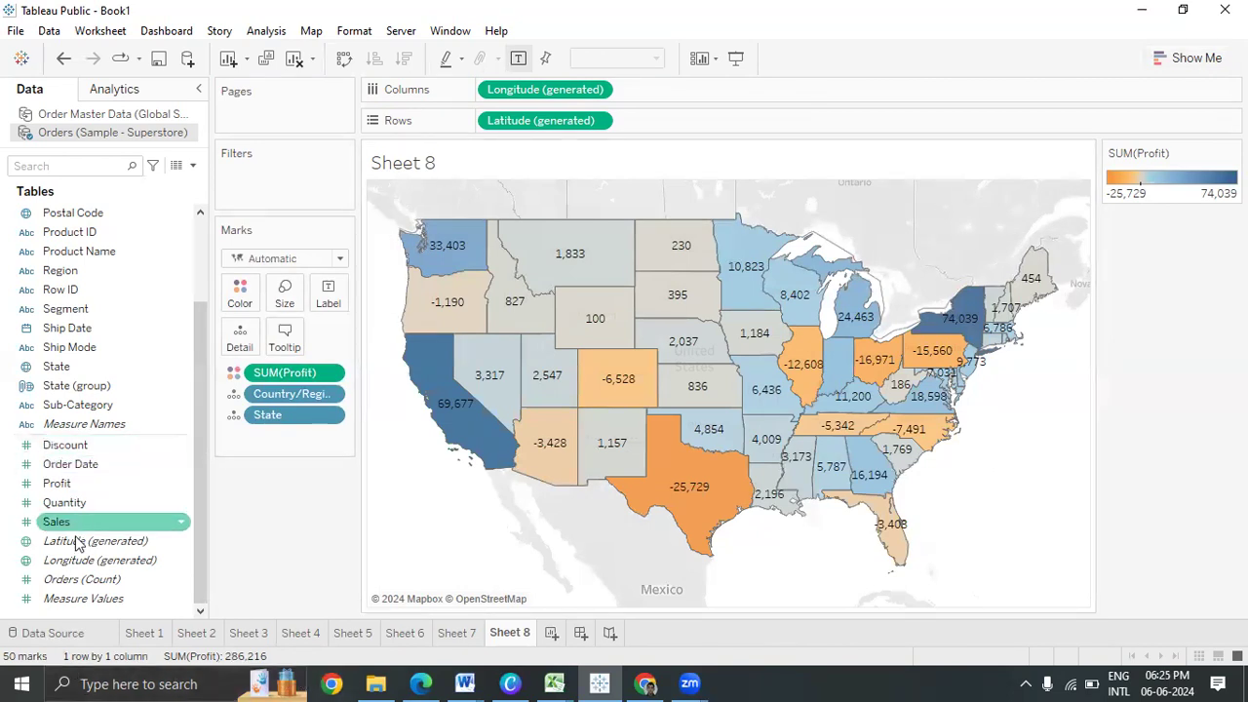
left_click_drag(83, 526, 300, 321)
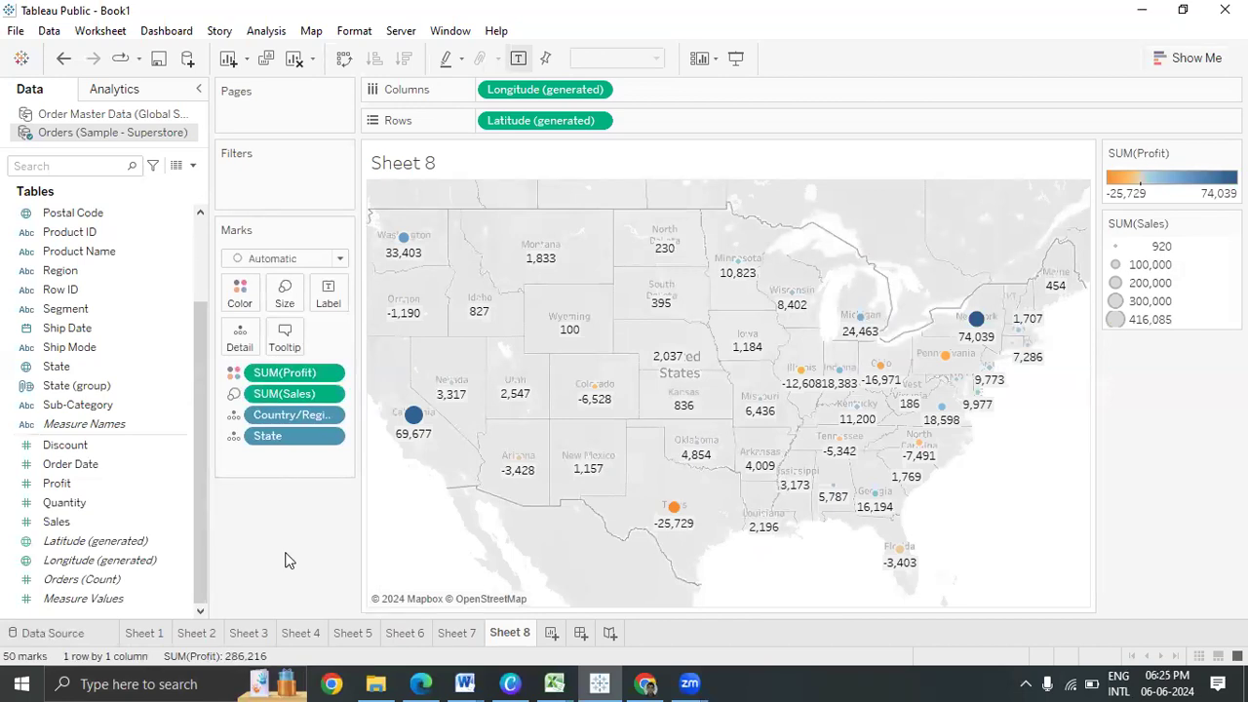
scroll(102, 292, "up", 4)
Colour the circles by Category, splitting each state into Furniture, Office Supplies and Technology
left_click_drag(108, 215, 229, 292)
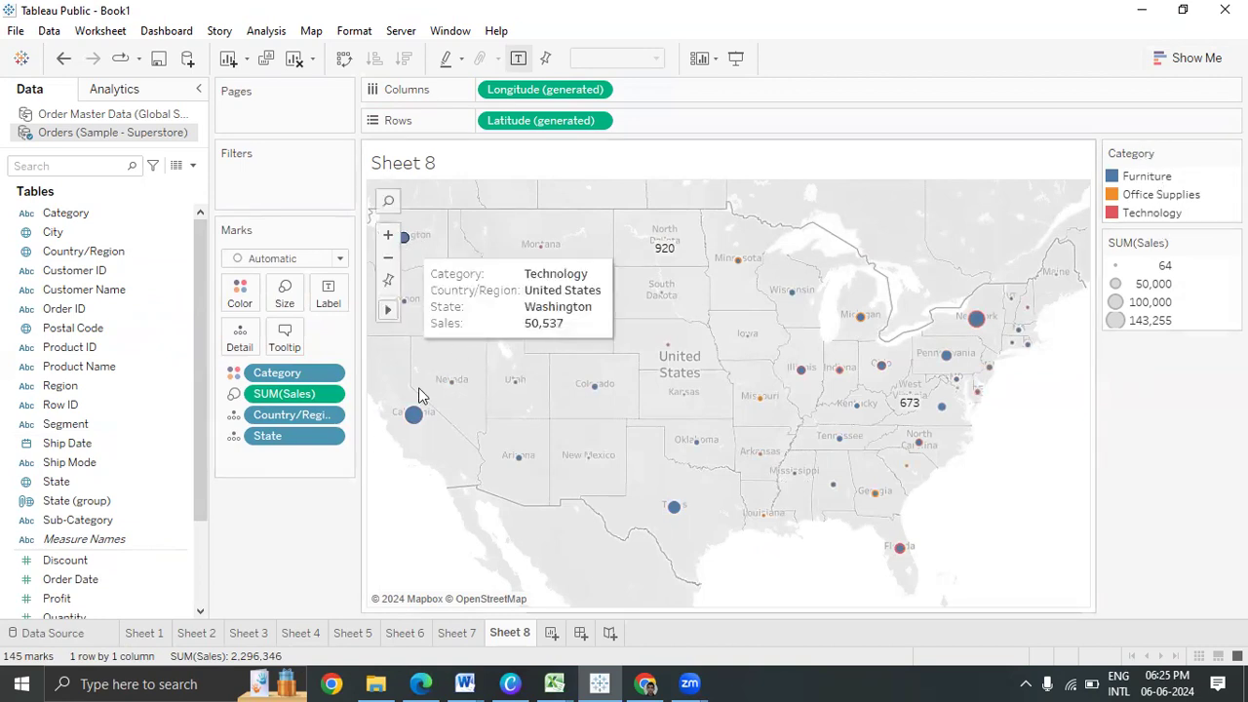
mouse_move(416, 432)
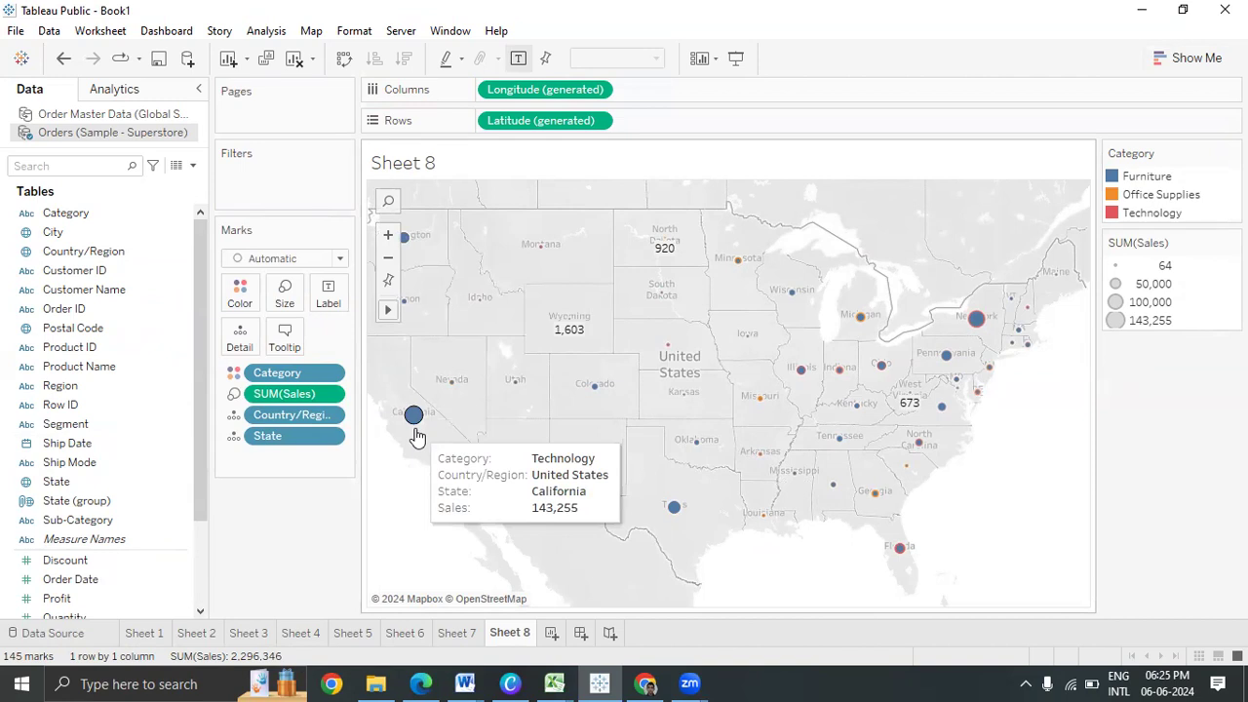
Change the marks to Pie, hide the mark labels, and enlarge the pie size
left_click(295, 259)
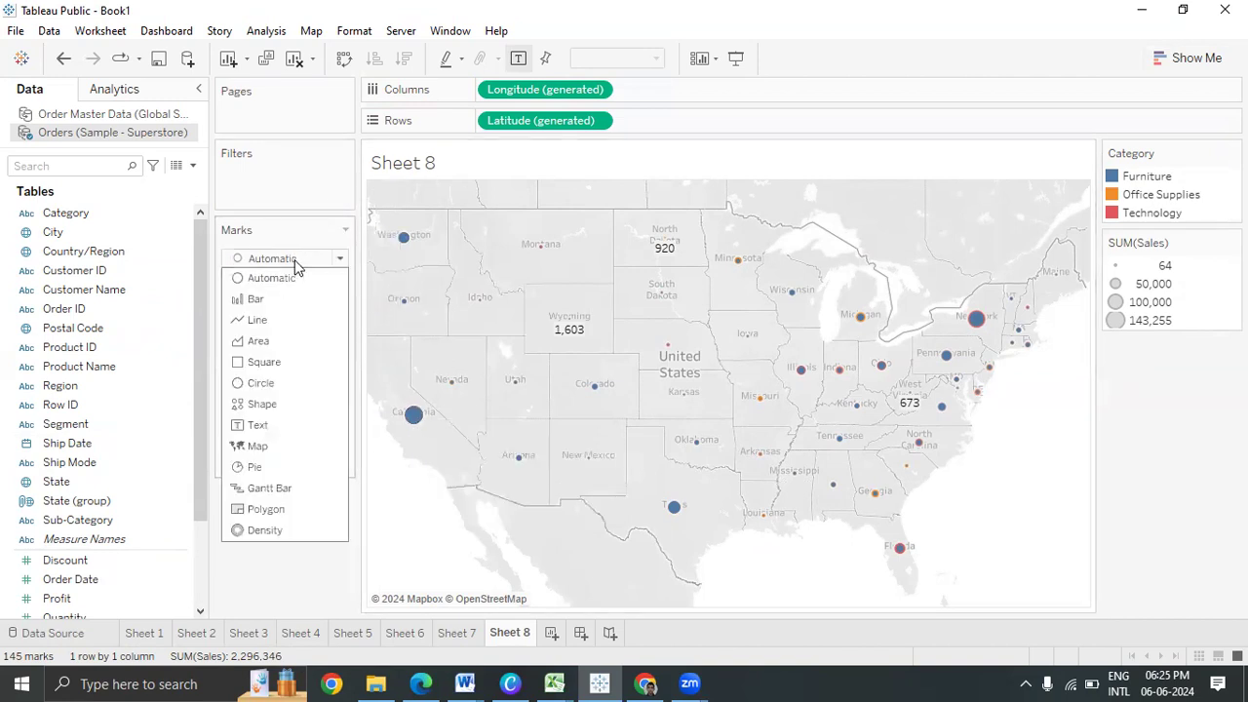
left_click(276, 466)
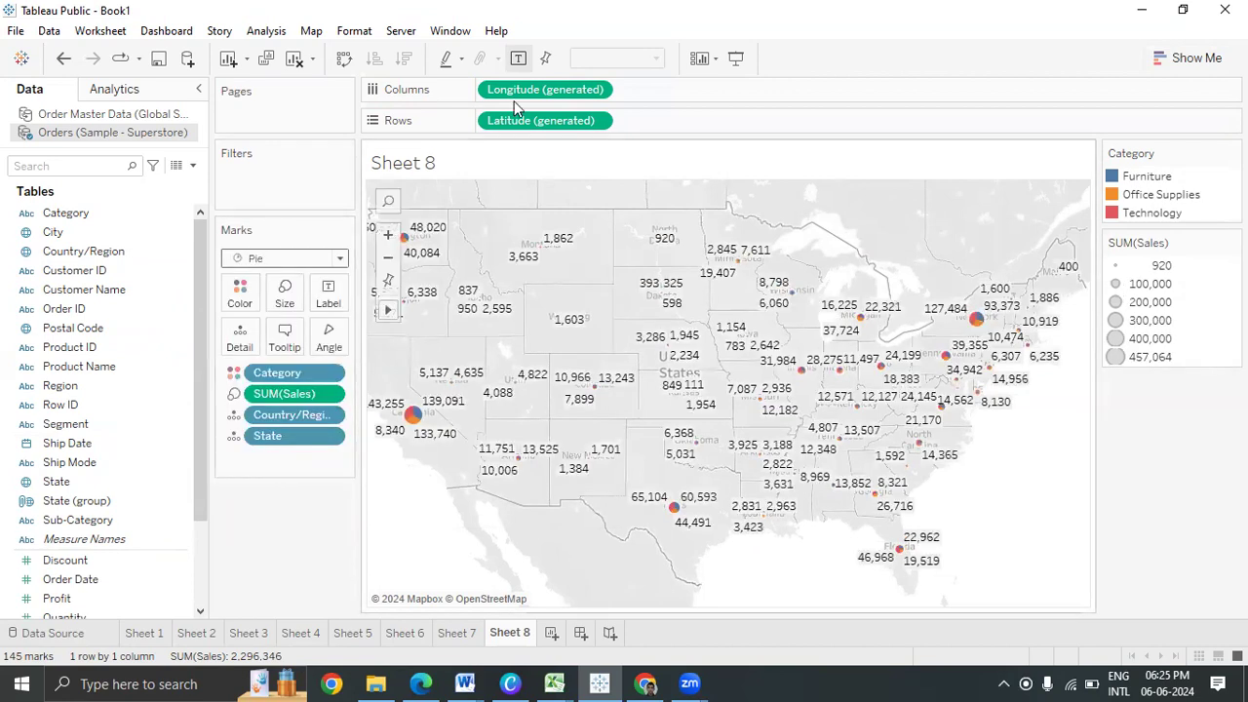
left_click(517, 60)
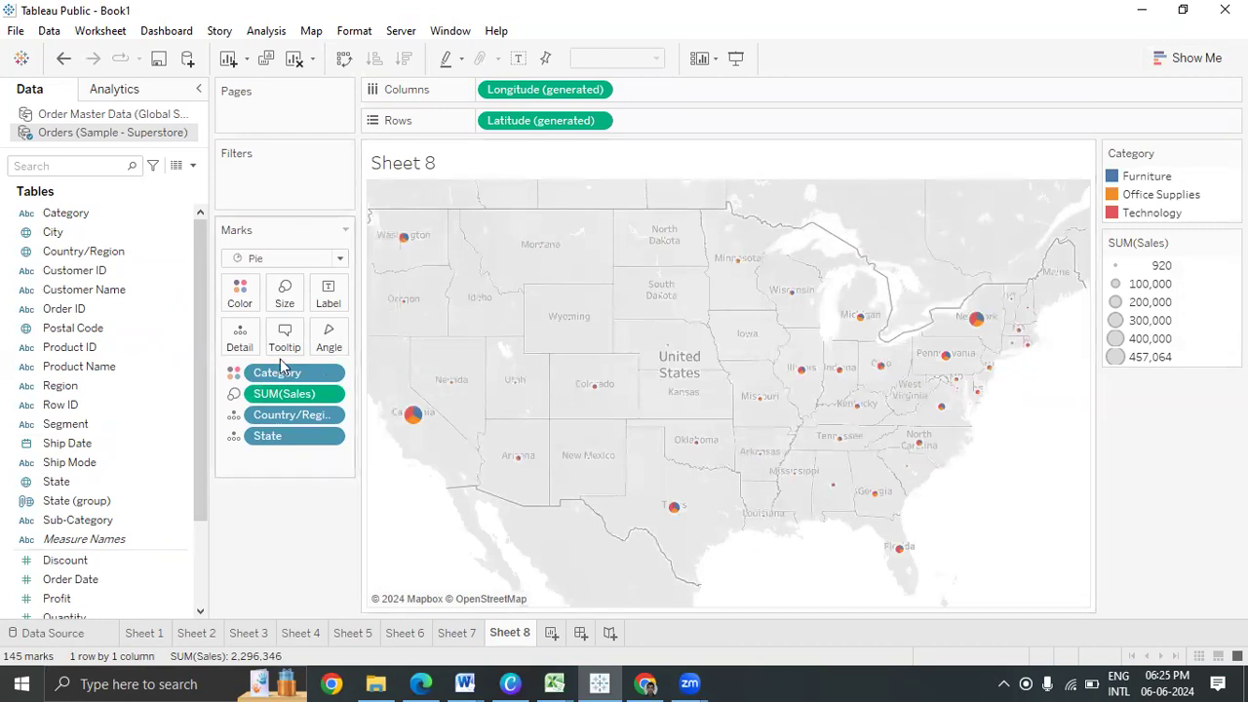
left_click(285, 293)
left_click(356, 338)
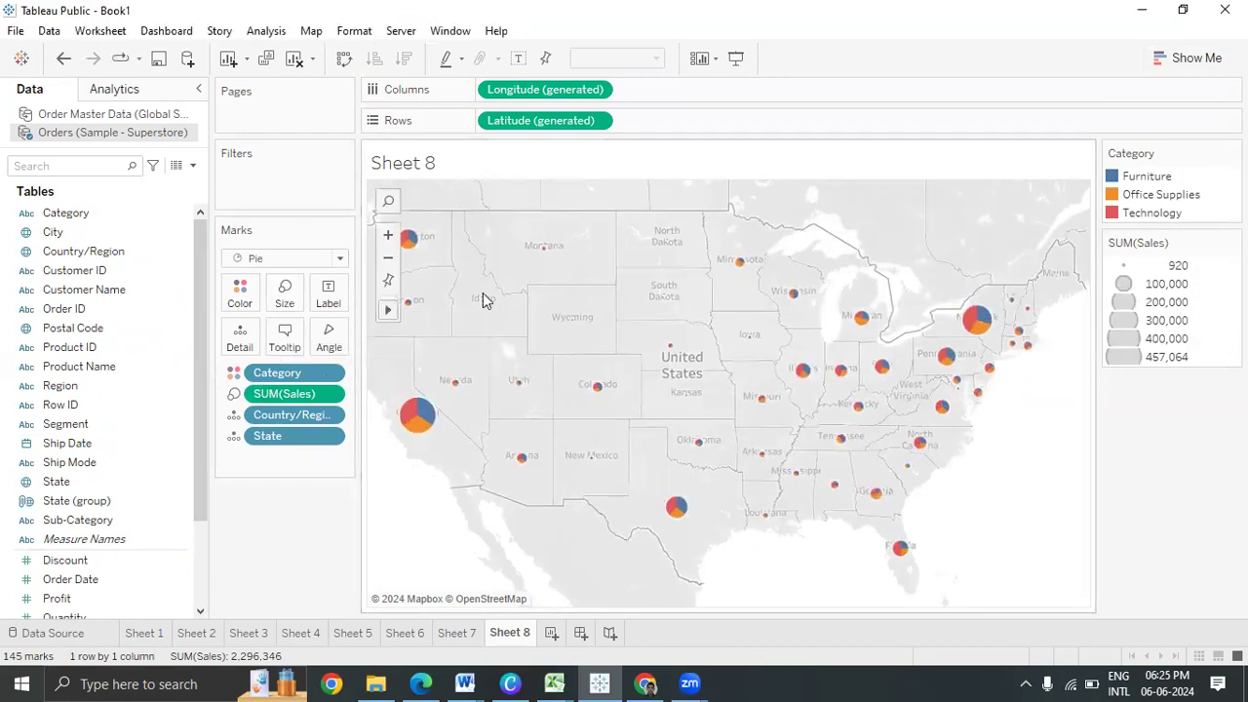
mouse_move(419, 238)
mouse_move(419, 417)
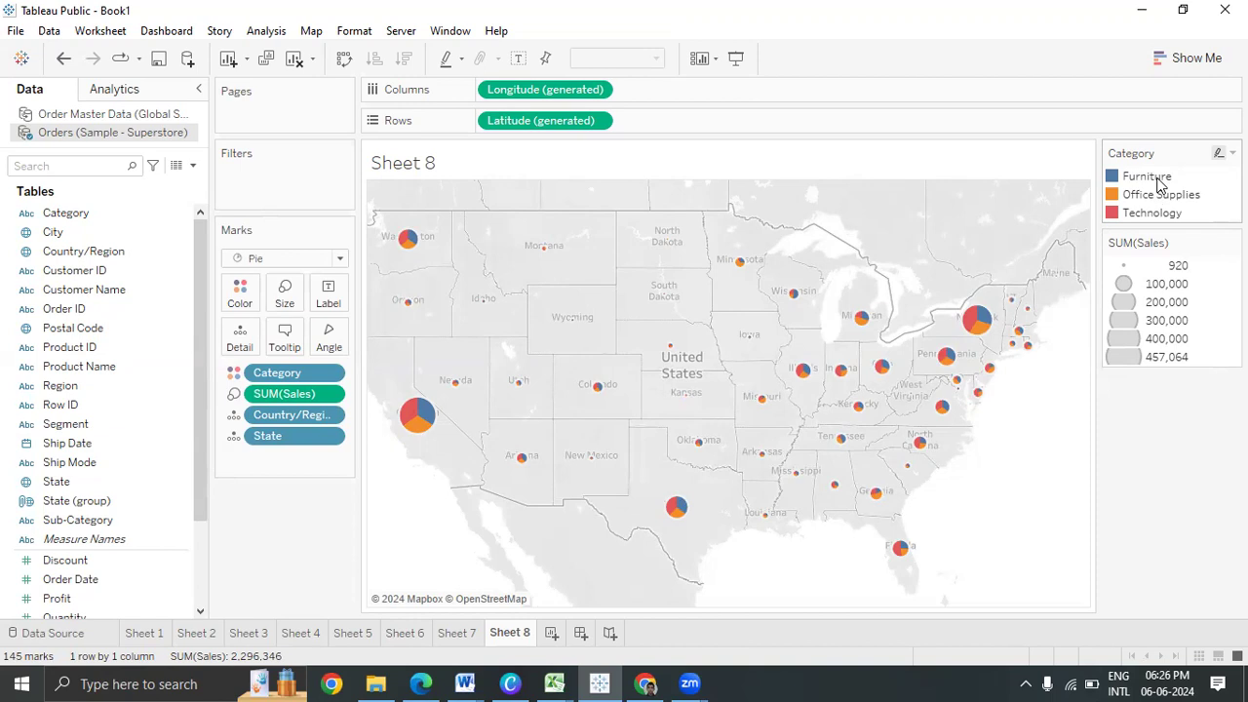
Replace Category with Sub-Category on Color and move its legend under the Marks card
left_click_drag(264, 373, 242, 295)
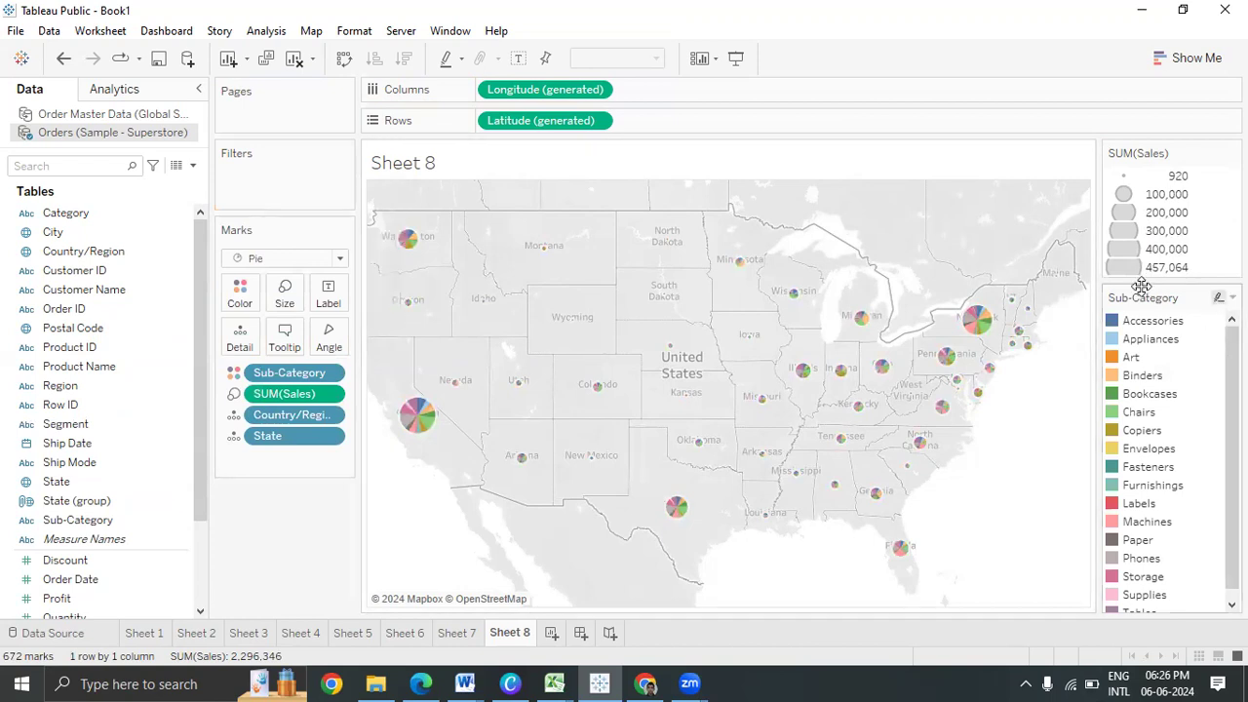
left_click_drag(125, 556, 275, 535)
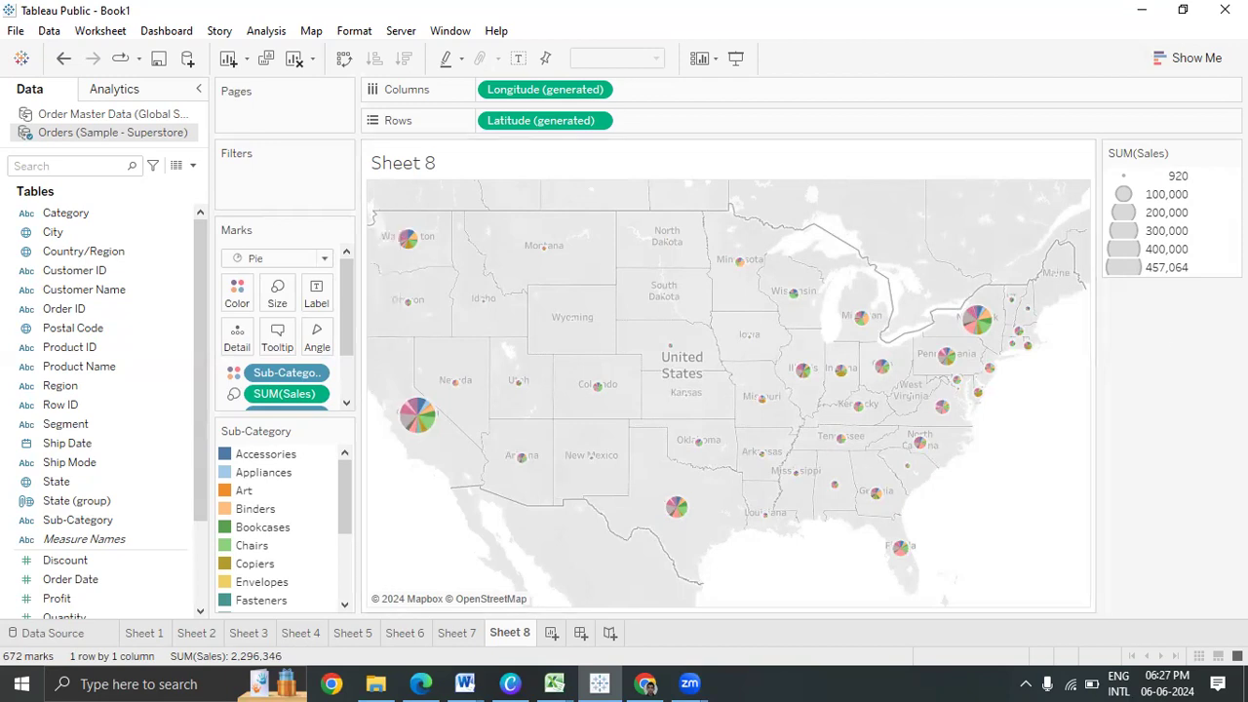
left_click(1187, 58)
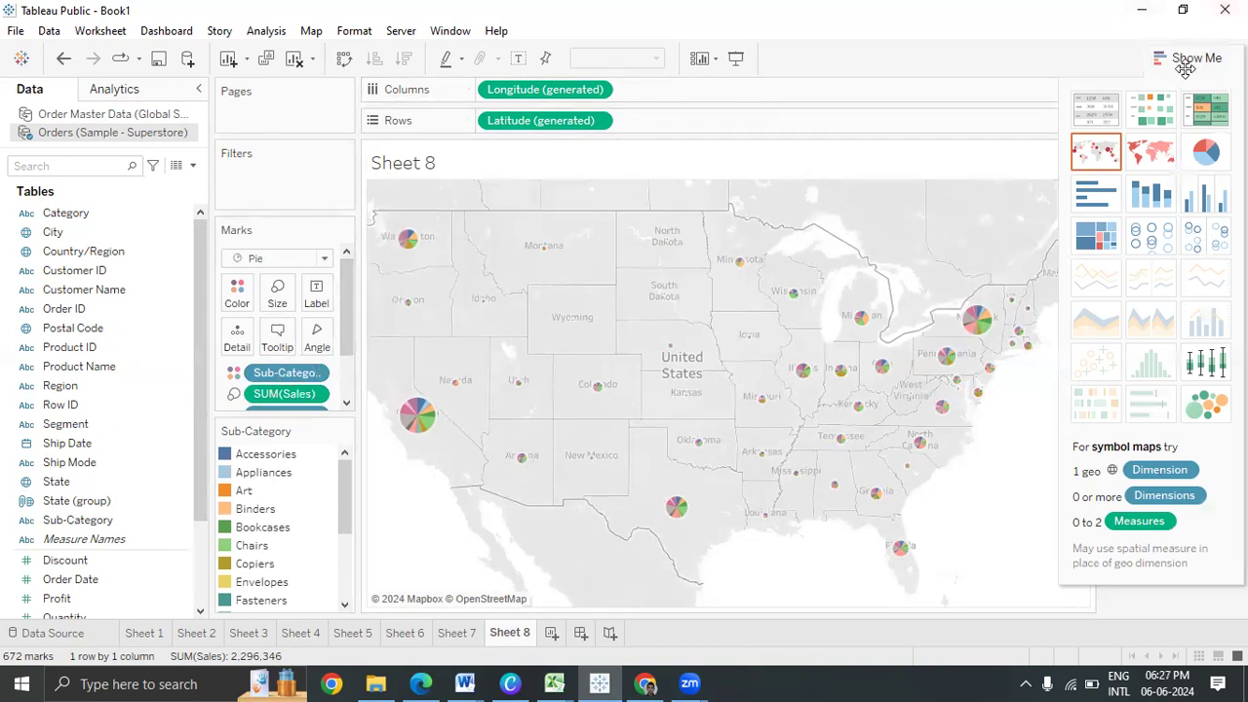
Close Show Me, briefly add SUM(Discount) as a second row, then remove it
left_click(1196, 58)
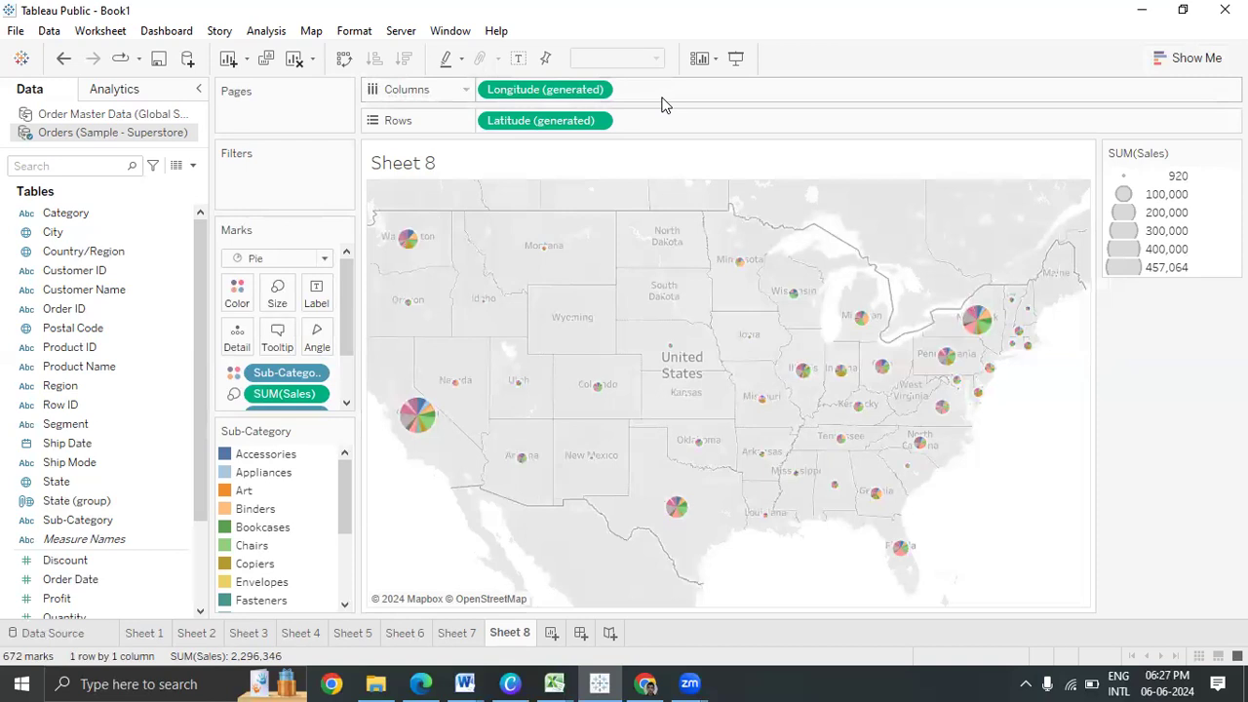
left_click_drag(78, 562, 770, 131)
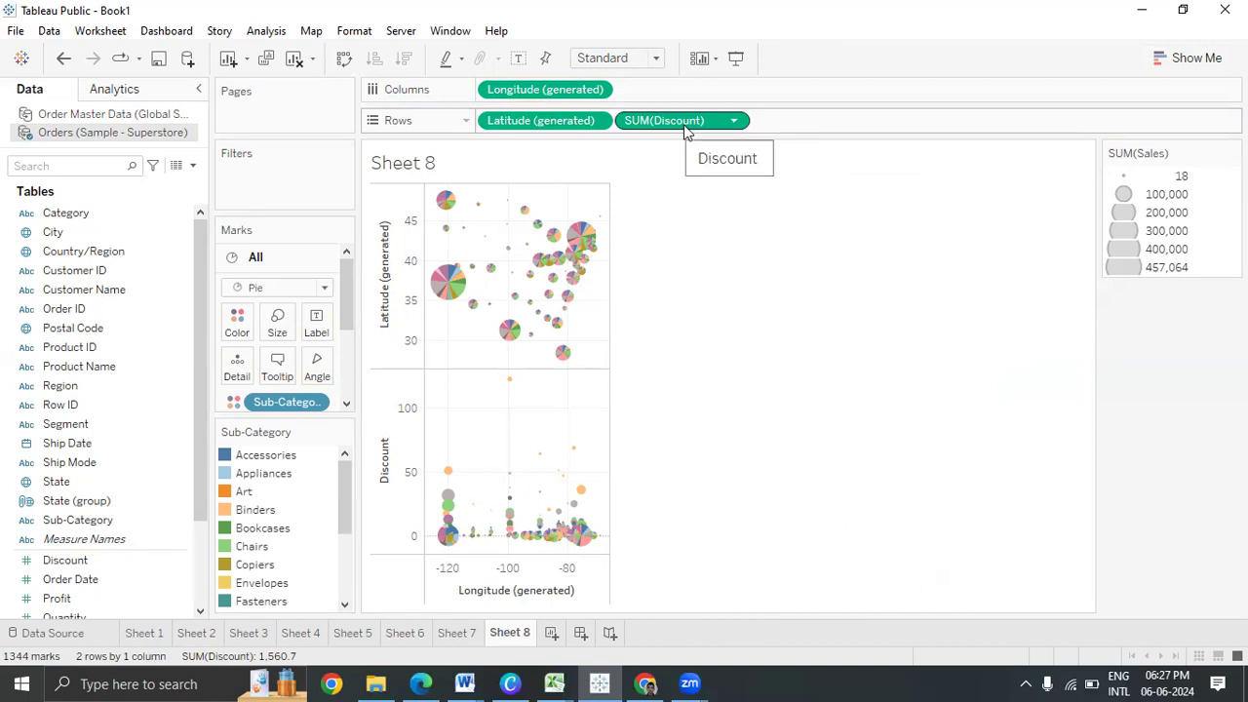
left_click_drag(686, 130, 569, 98)
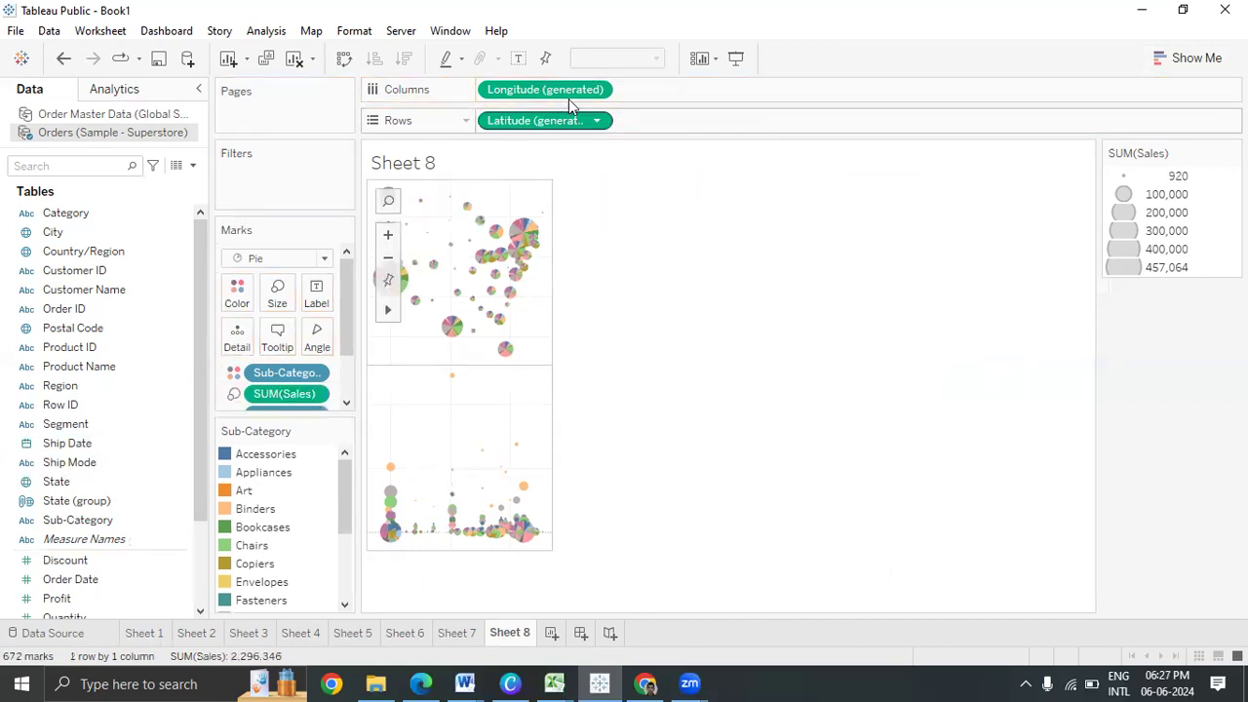